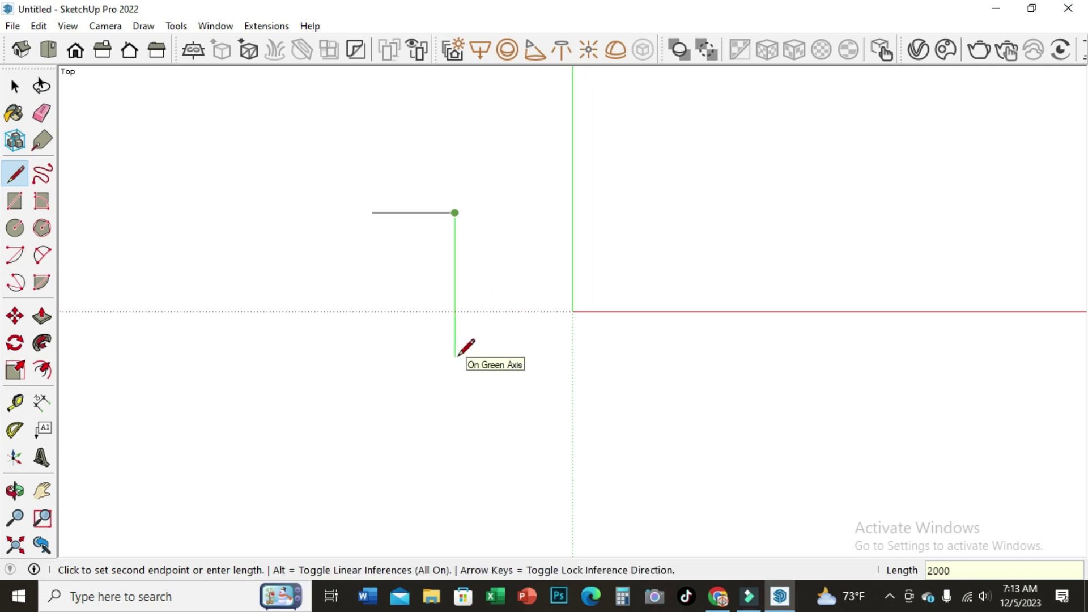
Draw a closed 2000 × 1220 mm rectangle on the ground and pick its face for offsetting.
key("Return")
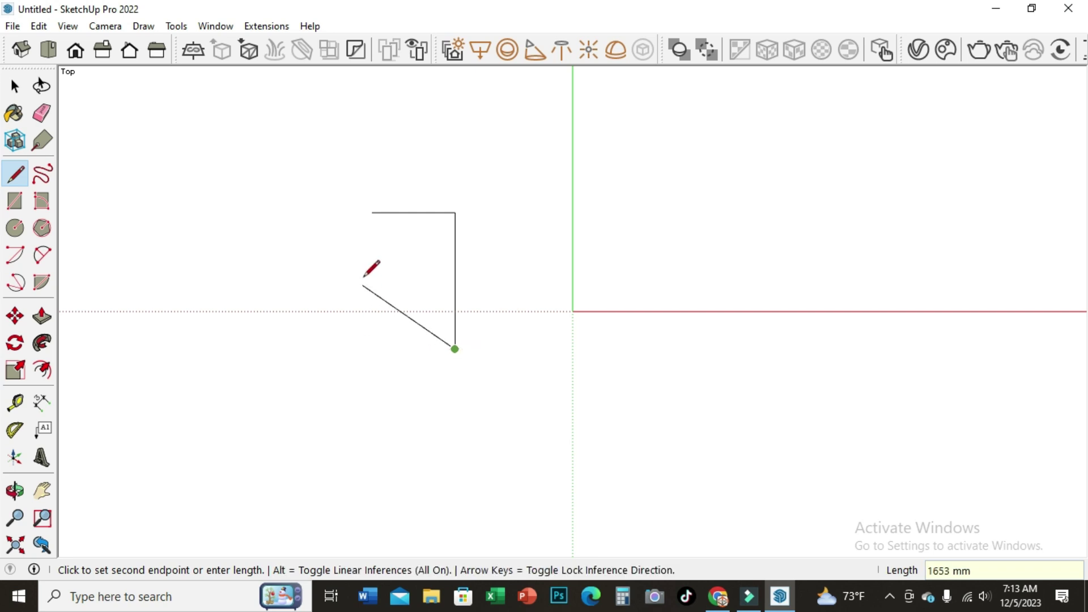
left_click(371, 349)
left_click(371, 213)
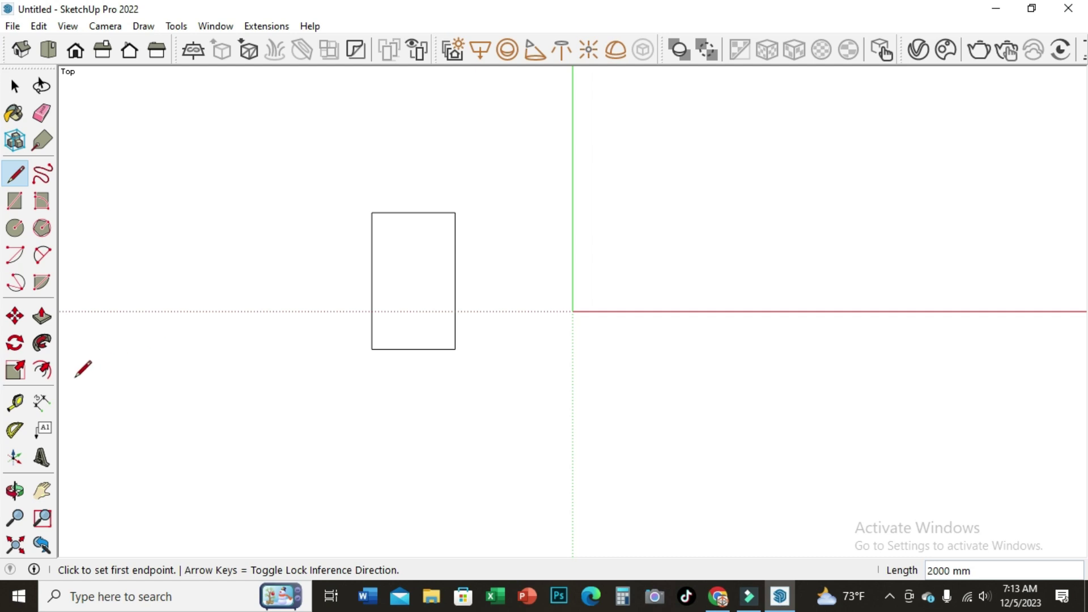
left_click(41, 369)
left_click(404, 248)
type("50")
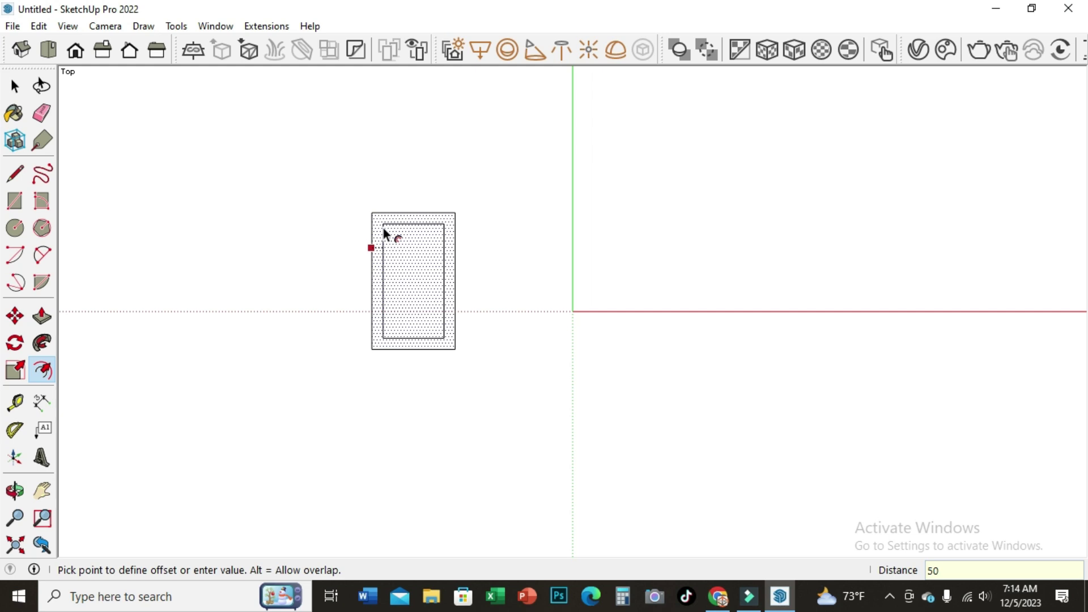
Offset the rectangle's outline 50 mm inward and orbit to a tilted perspective.
key("Return")
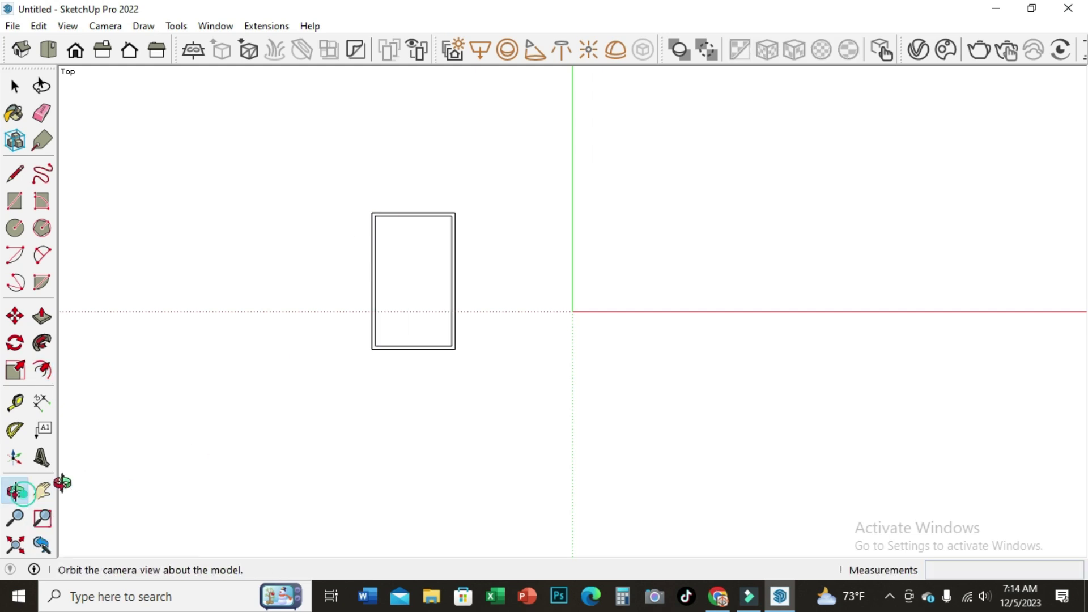
left_click(15, 491)
mouse_move(490, 391)
left_mouse_down()
mouse_move(442, 384)
mouse_move(448, 320)
mouse_move(437, 323)
mouse_move(481, 332)
mouse_move(440, 348)
mouse_move(469, 342)
left_mouse_up()
mouse_move(318, 318)
left_mouse_down()
mouse_move(641, 311)
mouse_move(515, 274)
mouse_move(496, 299)
left_mouse_up()
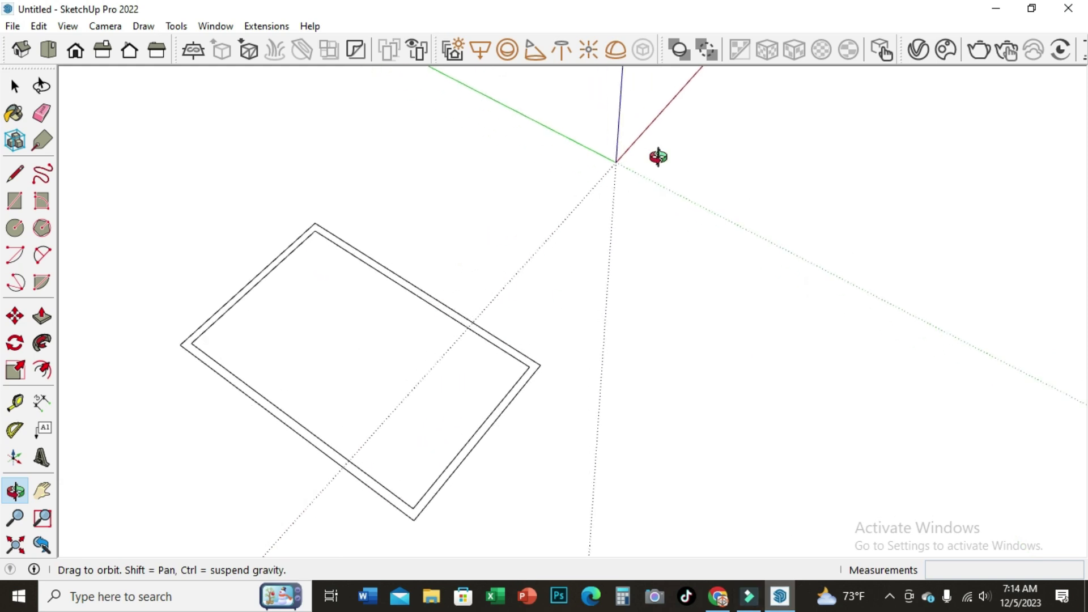
In top view, draw a line joining the inner rectangle's left and right edge midpoints.
left_click(48, 50)
mouse_move(543, 293)
left_mouse_down()
mouse_move(275, 220)
mouse_move(506, 320)
left_mouse_up()
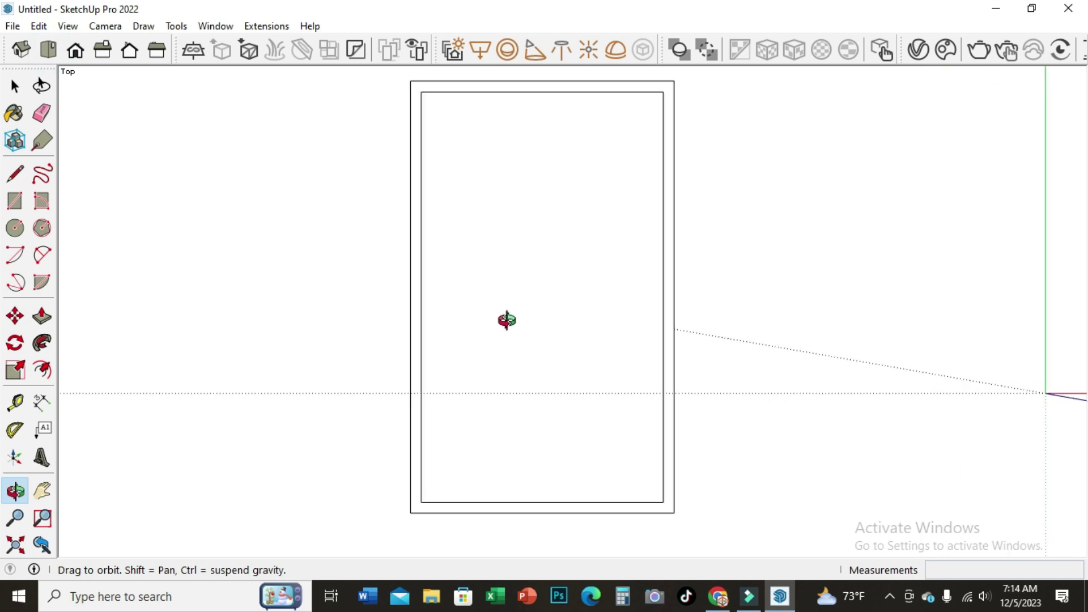
left_click(15, 174)
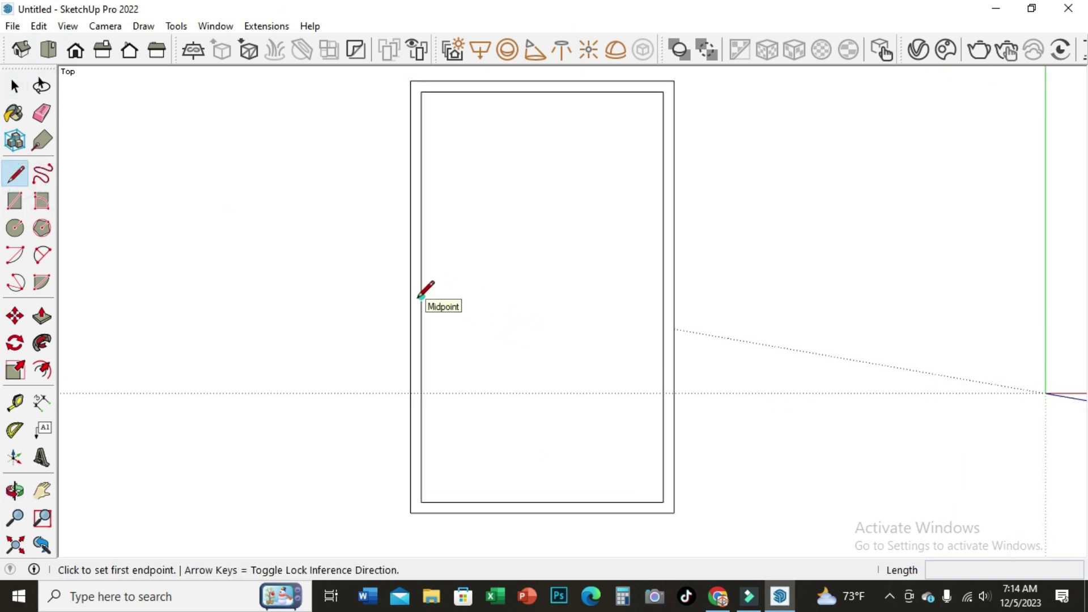
left_click(421, 297)
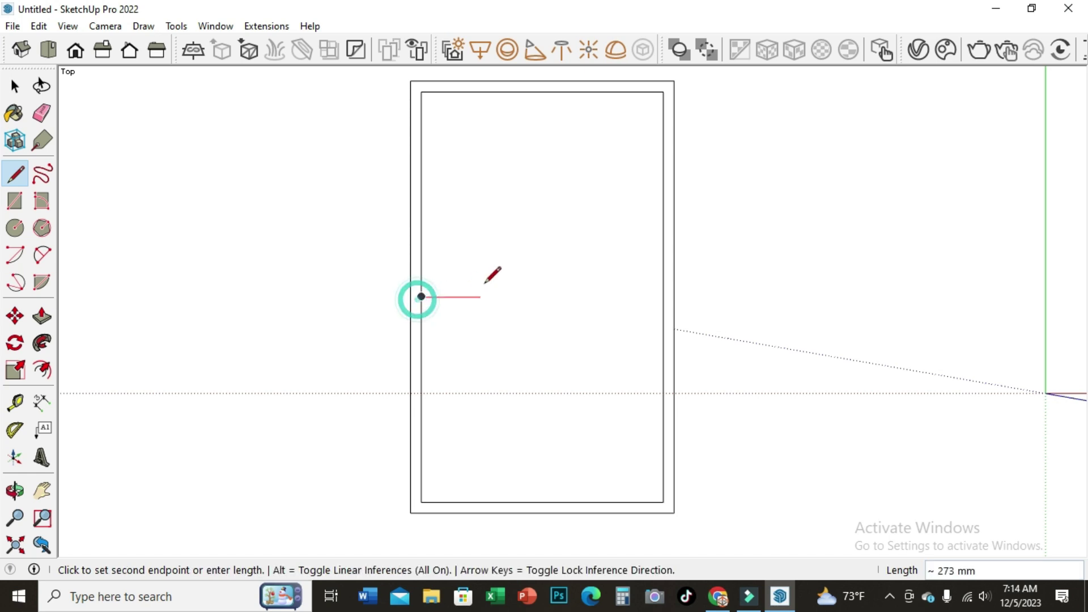
left_click(662, 297)
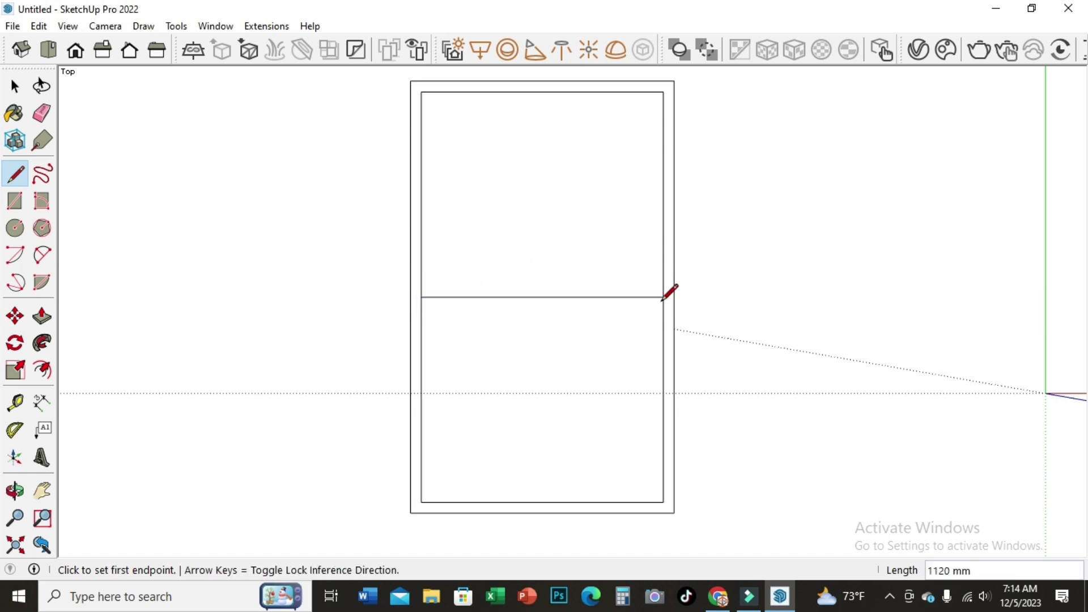
scroll(663, 296, "up", 2)
scroll(663, 296, "up", 1)
scroll(663, 296, "down", 1)
scroll(663, 296, "down", 1)
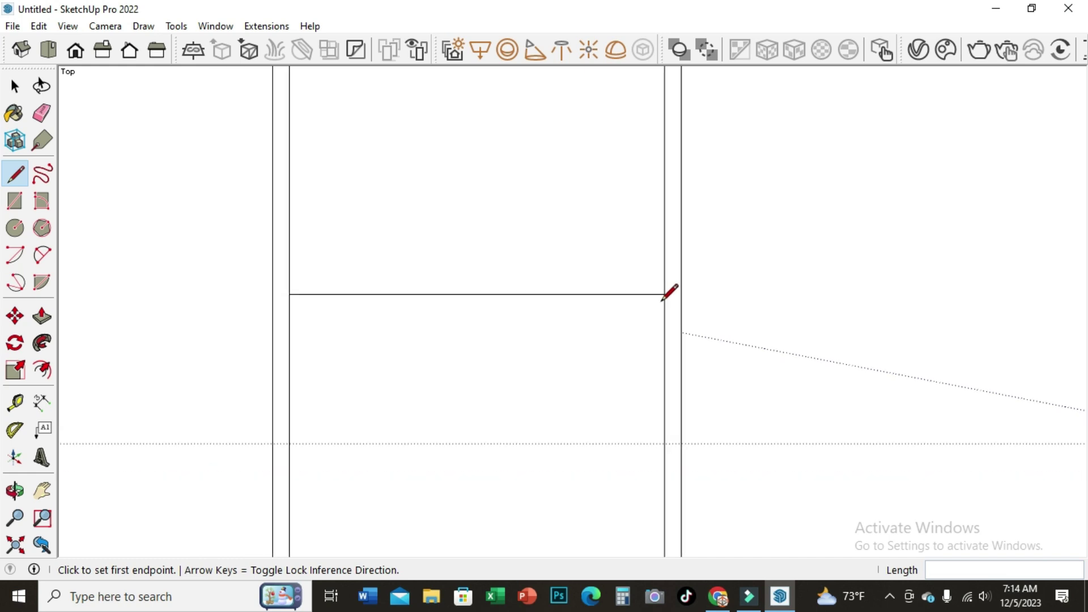
scroll(662, 296, "down", 1)
scroll(663, 296, "down", 1)
scroll(662, 297, "down", 1)
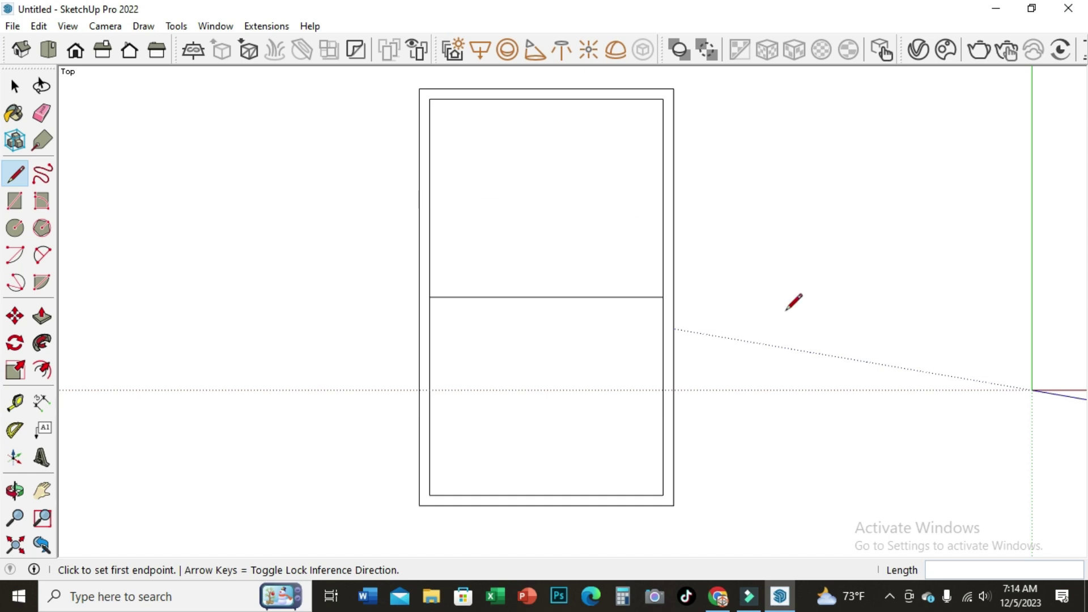
Draw the first two 1120 mm crosswise lines above the middle line, spaced 190 mm apart.
left_click(662, 297)
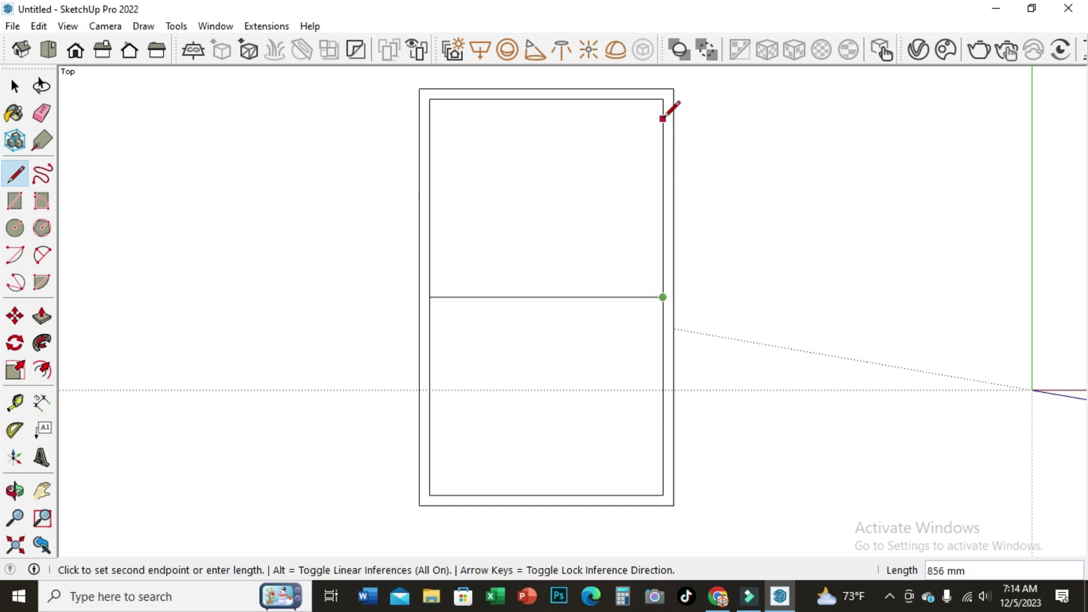
key("Escape")
left_click(662, 297)
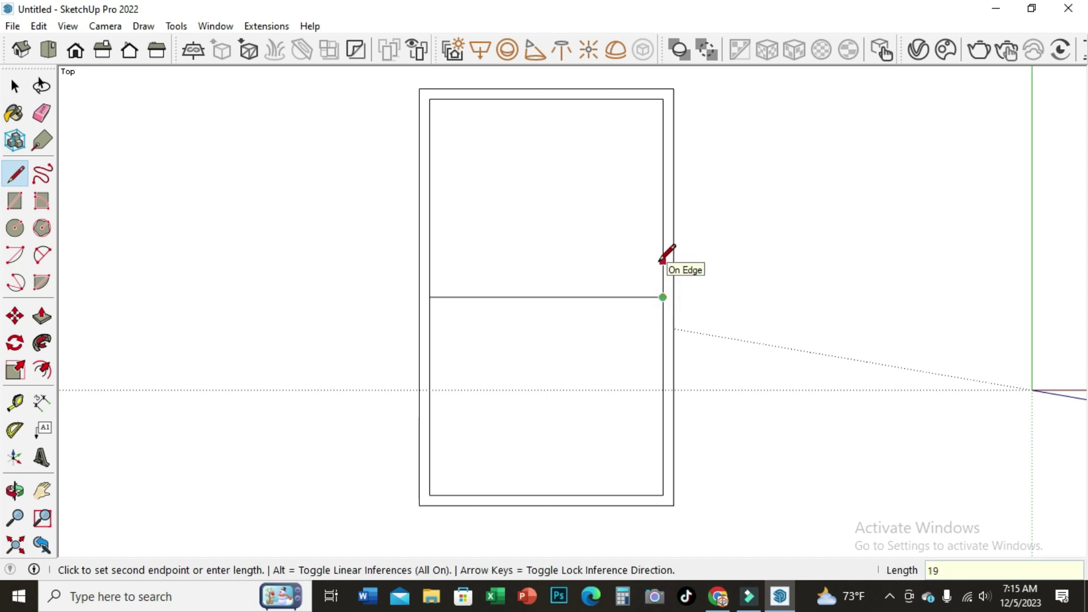
type("0")
key("Escape")
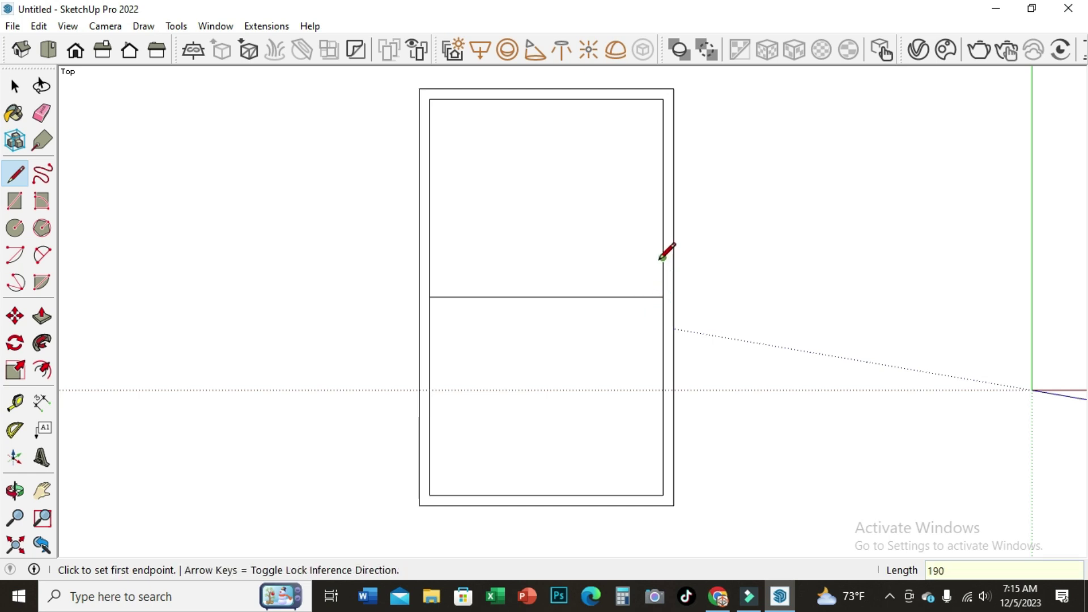
left_click(662, 257)
left_click(429, 257)
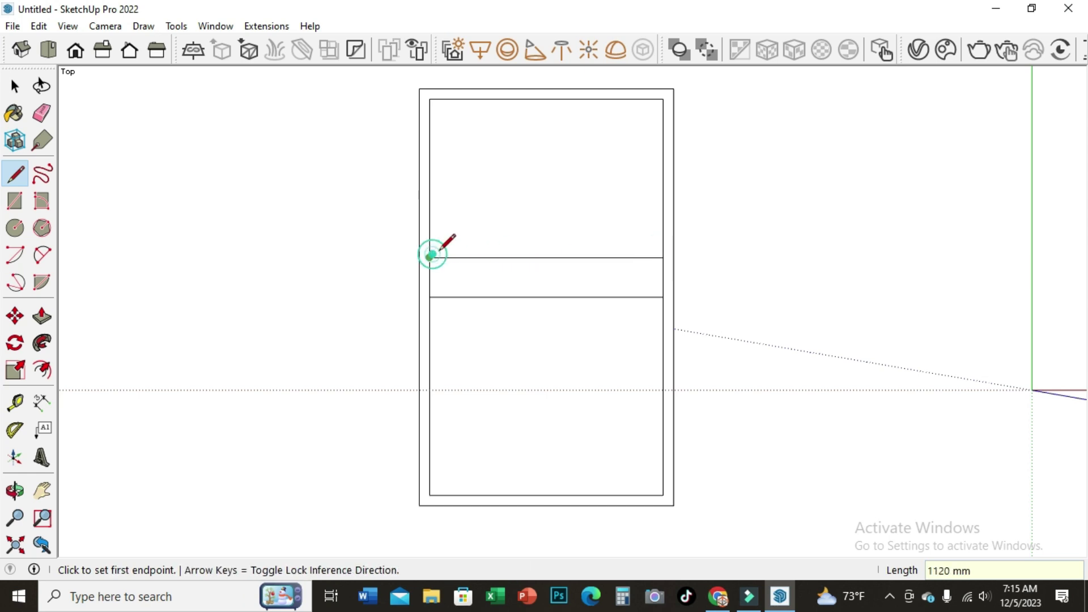
left_click(663, 257)
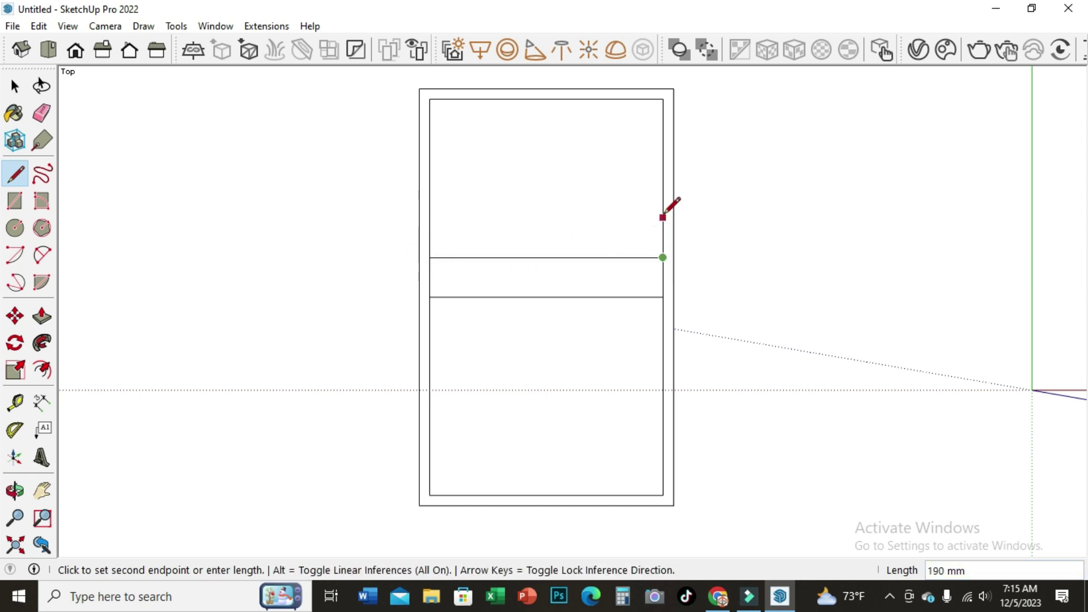
left_click(662, 215)
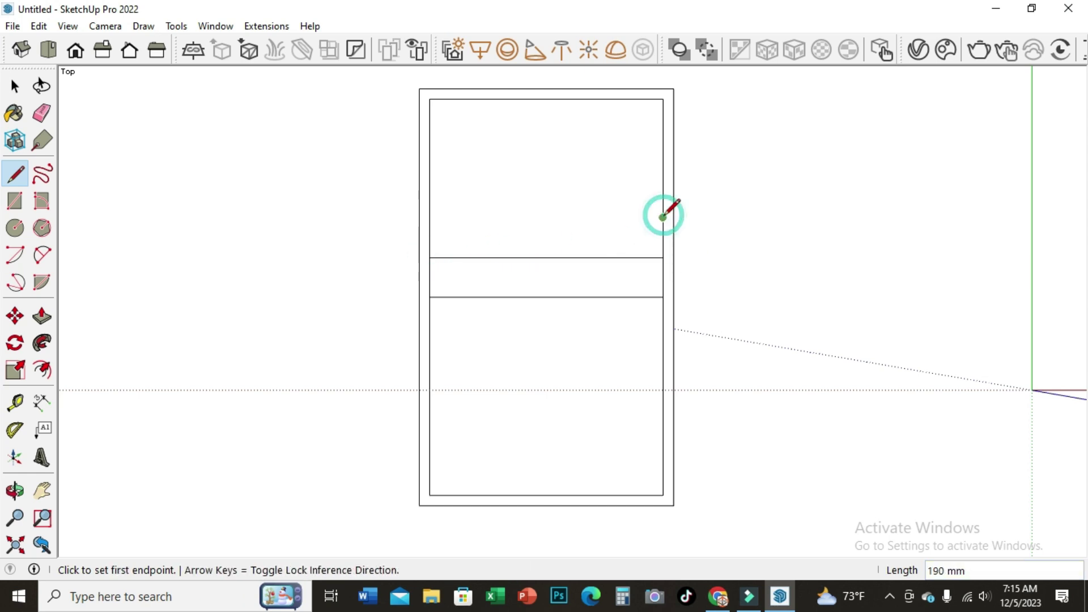
left_click(432, 217)
Add two more crosswise lines at 190 mm spacing, reaching the head end.
left_click(663, 218)
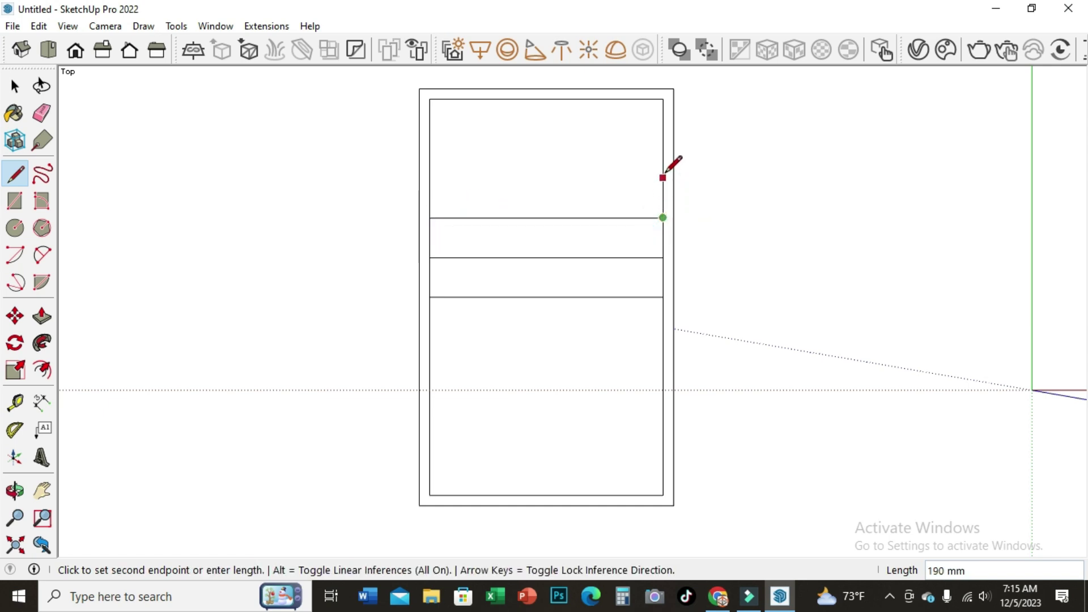
left_click(663, 178)
left_click(663, 177)
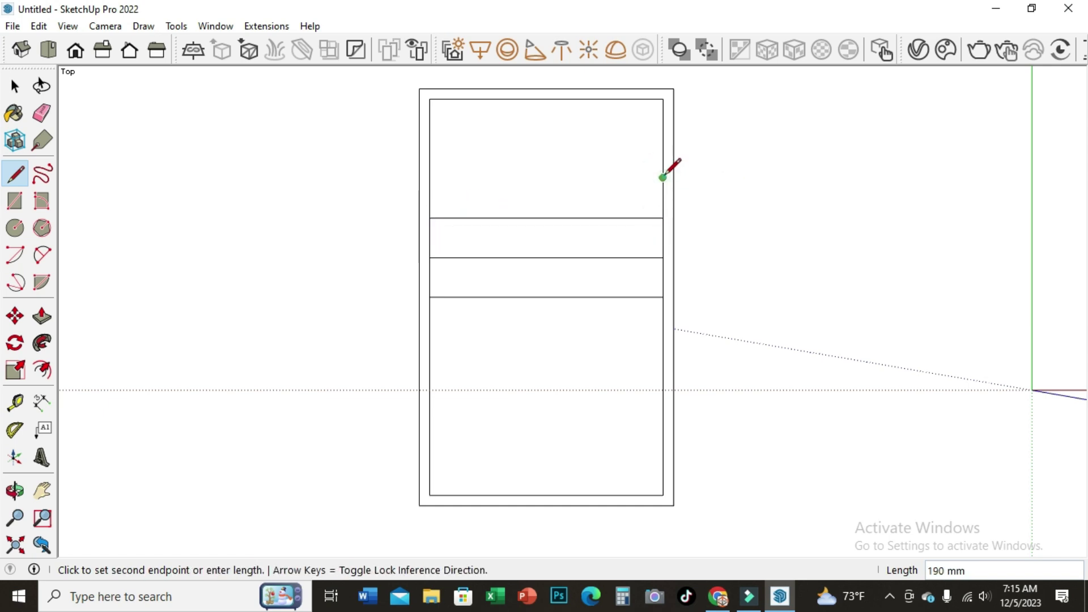
left_click(430, 177)
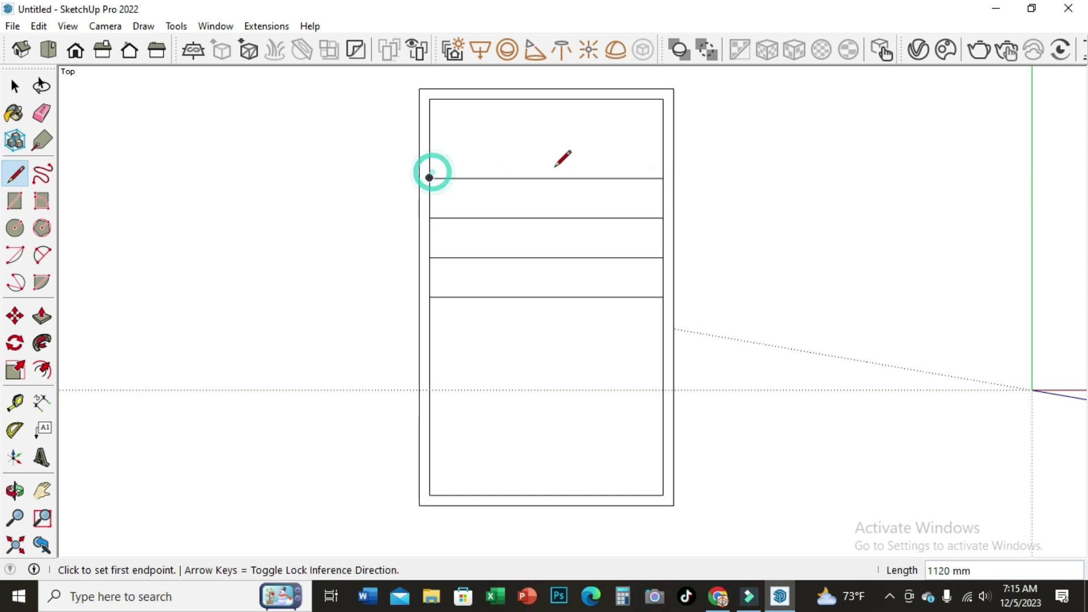
left_click(663, 177)
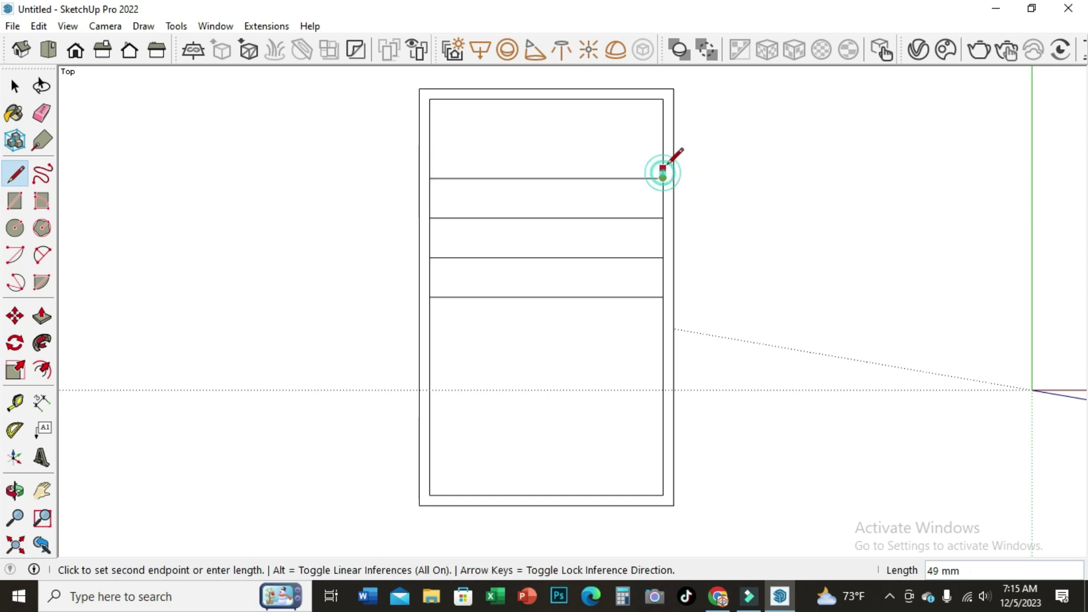
left_click(664, 138)
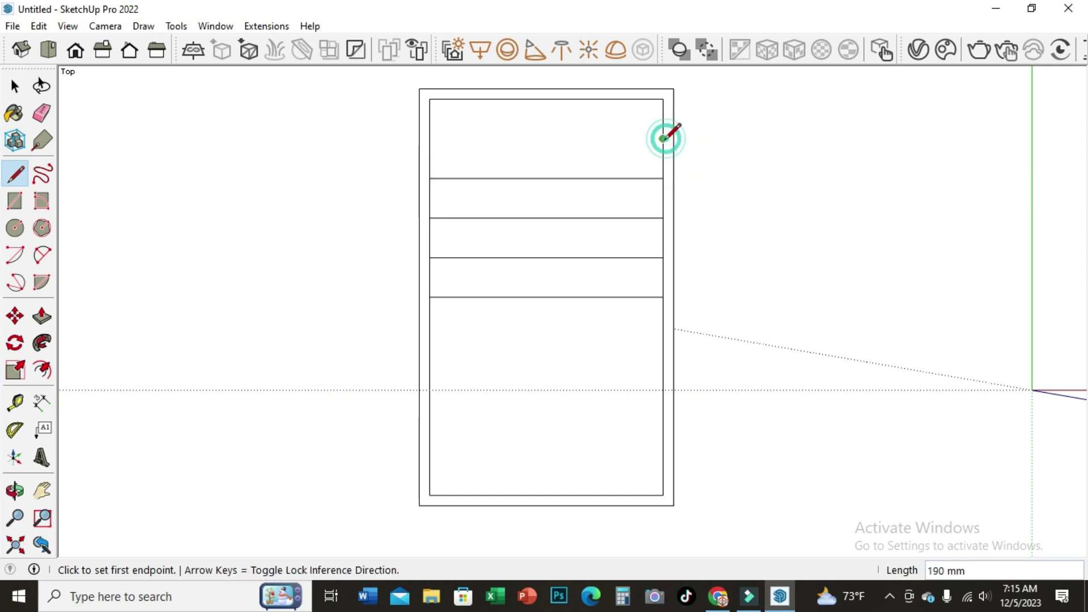
left_click(431, 138)
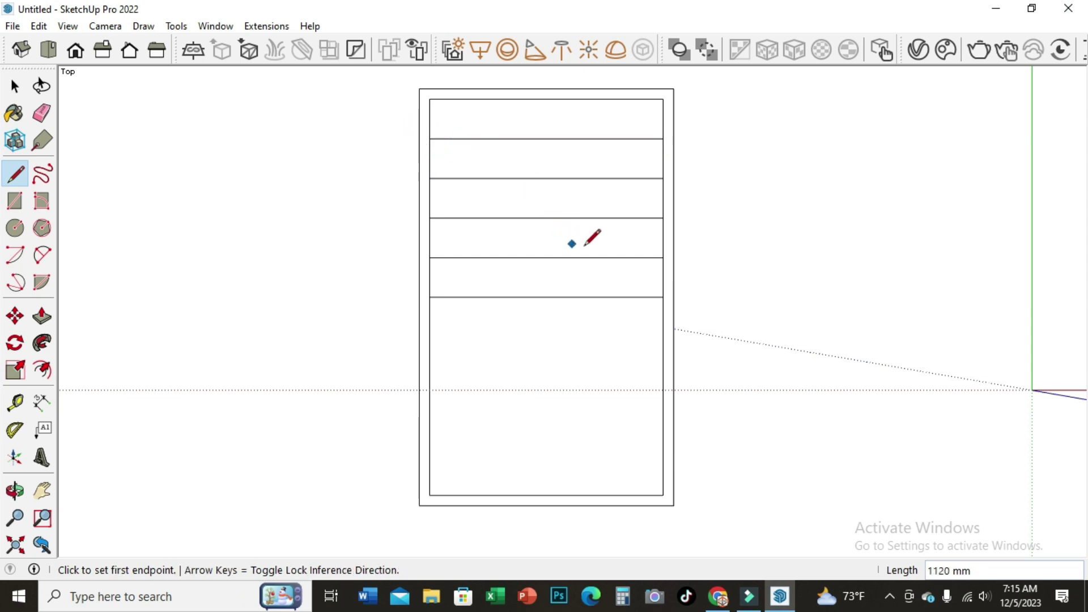
Draw two crosswise lines below the middle line, spaced 190 mm apart.
left_click(663, 297)
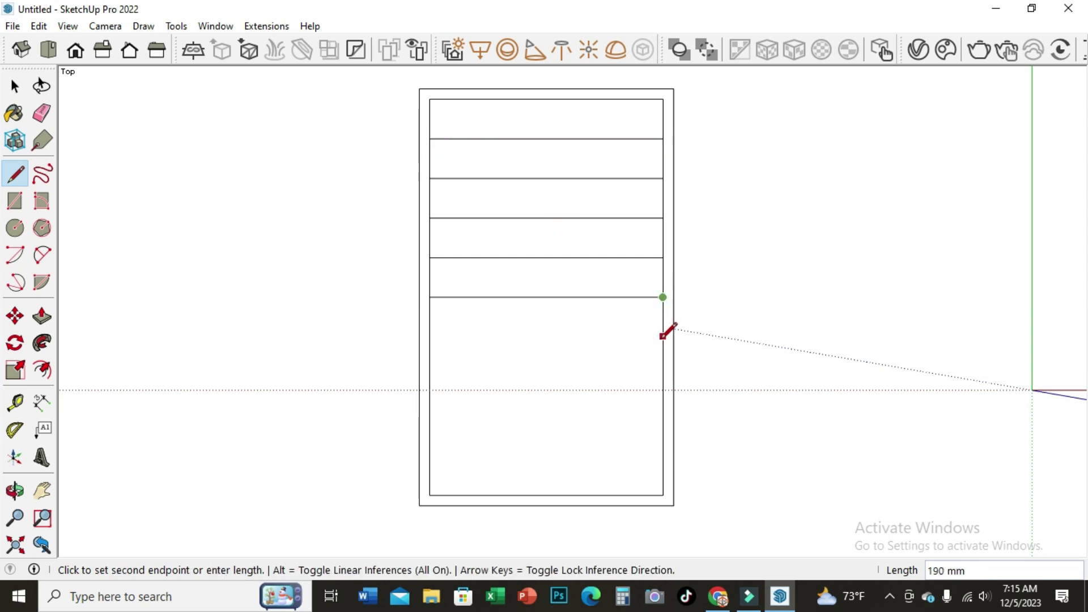
left_click(663, 335)
left_click(662, 336)
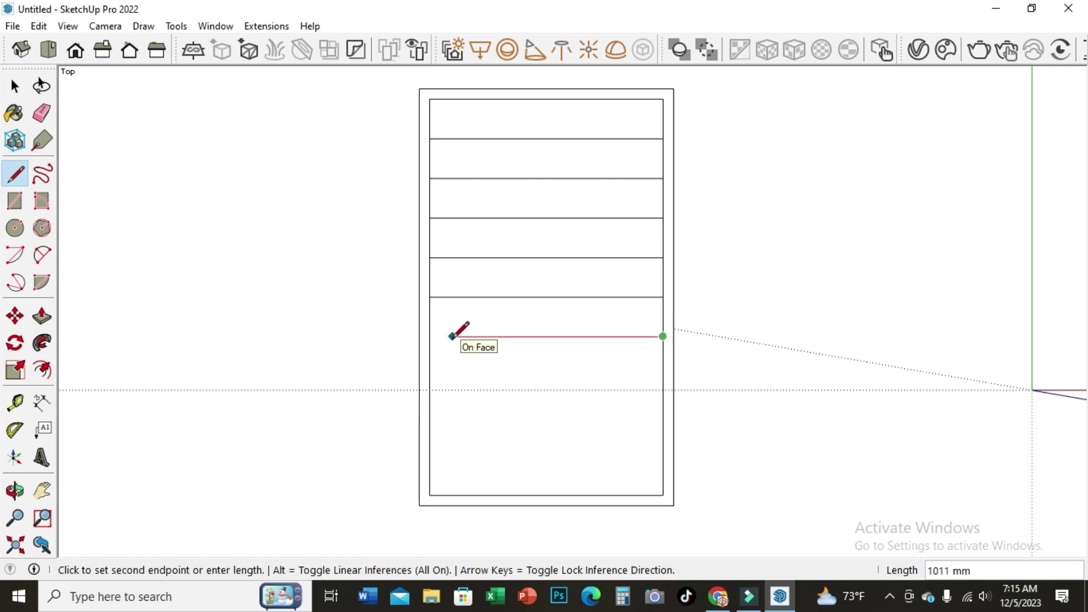
left_click(431, 336)
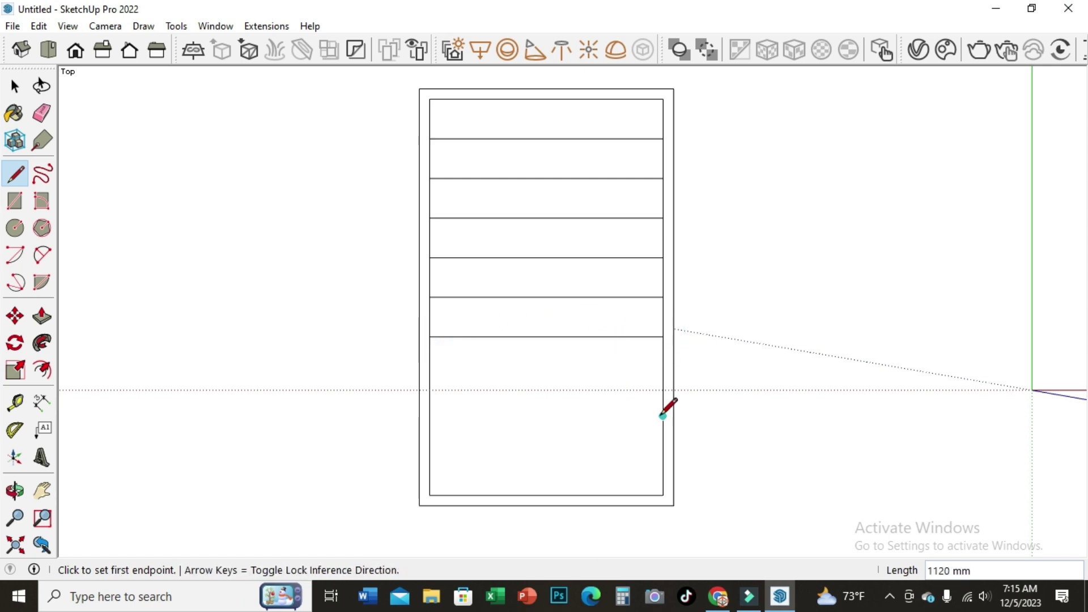
left_click(662, 336)
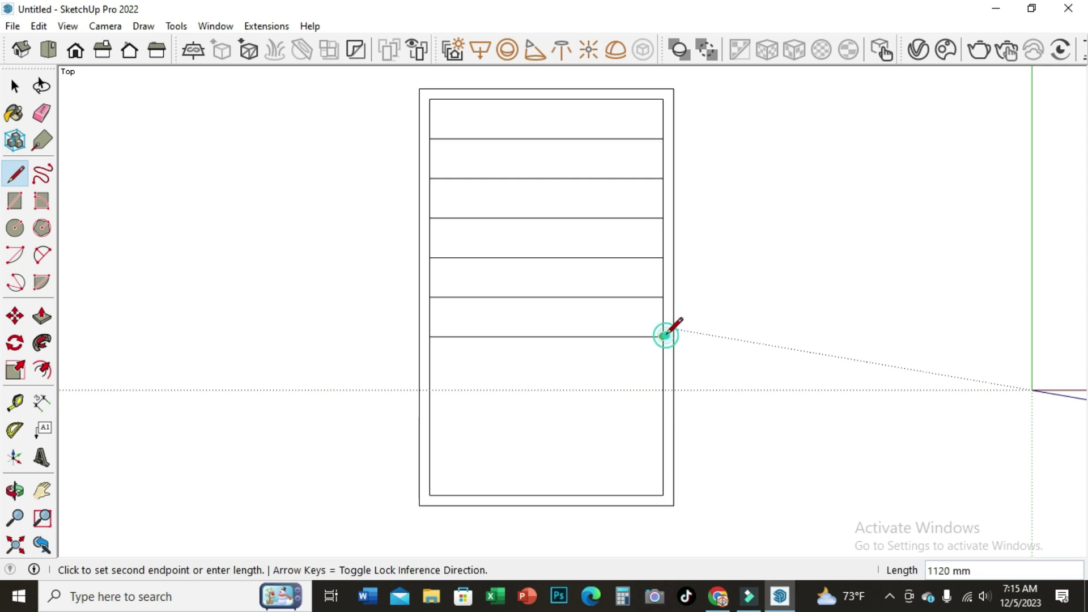
key("Escape")
left_click(662, 376)
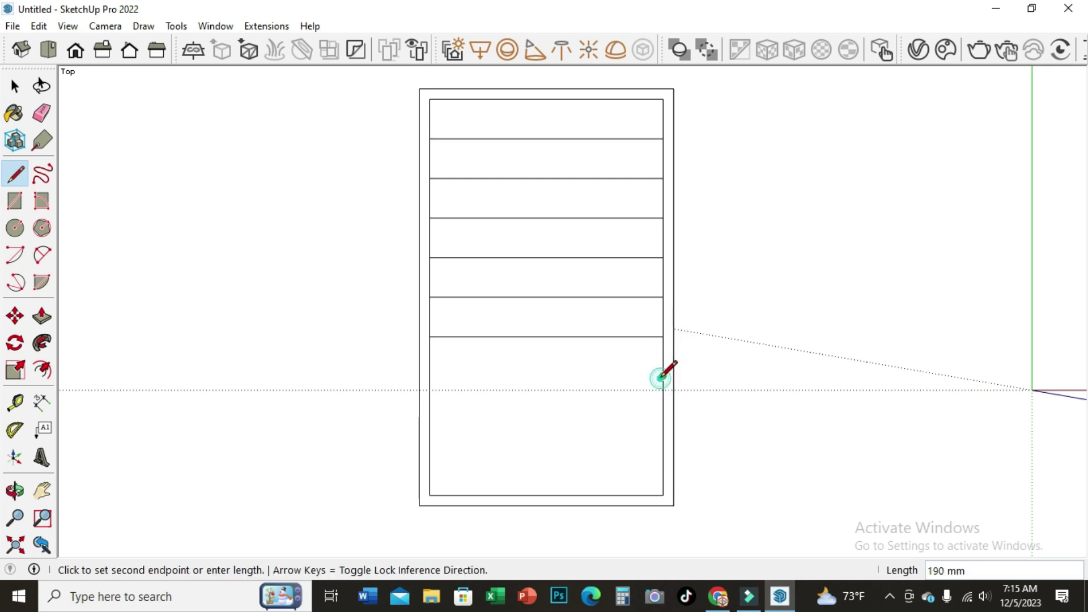
left_click(430, 376)
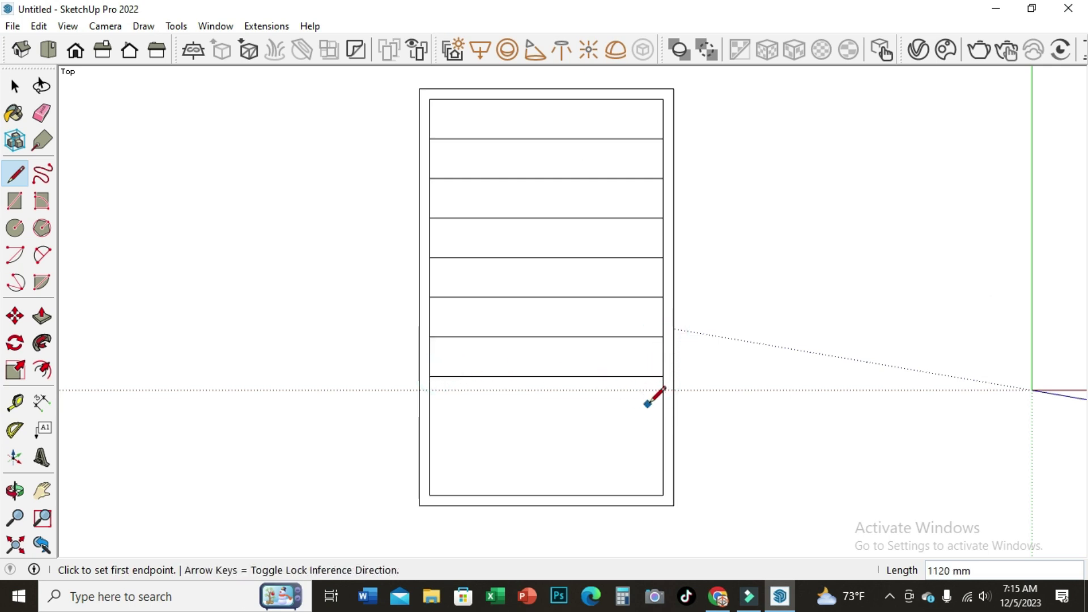
Finish the last two 1120 mm crosswise lines down to the foot end.
left_click(662, 375)
left_click(663, 414)
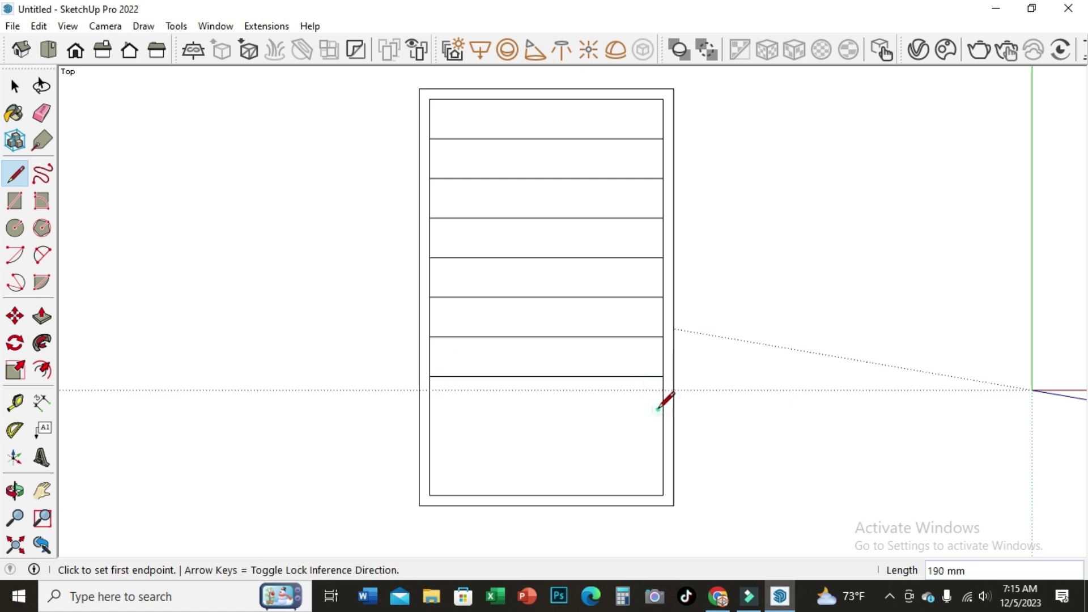
left_click(663, 415)
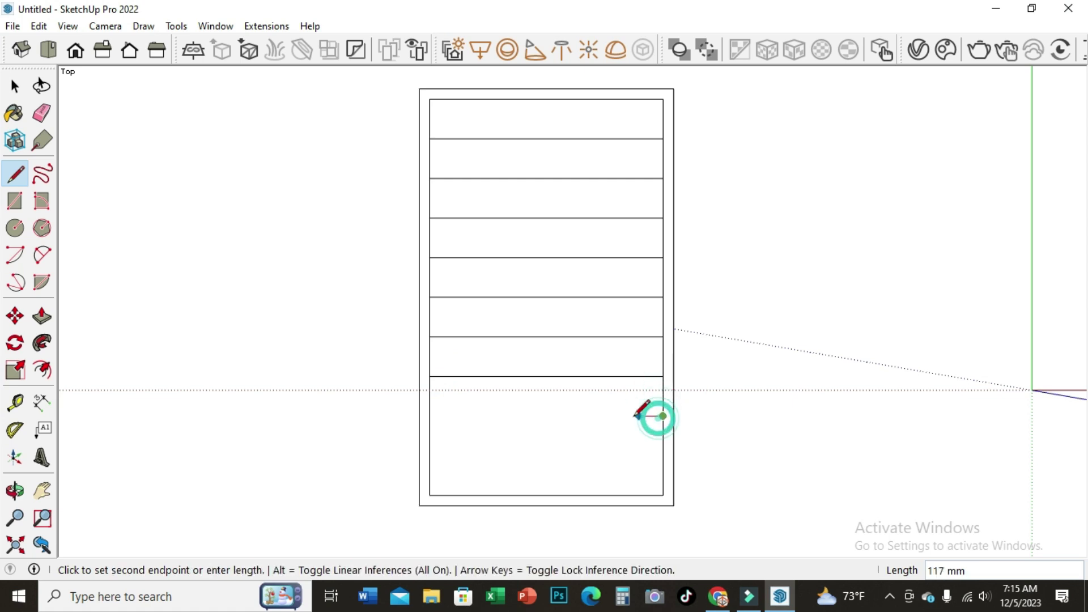
left_click(428, 416)
left_click(662, 455)
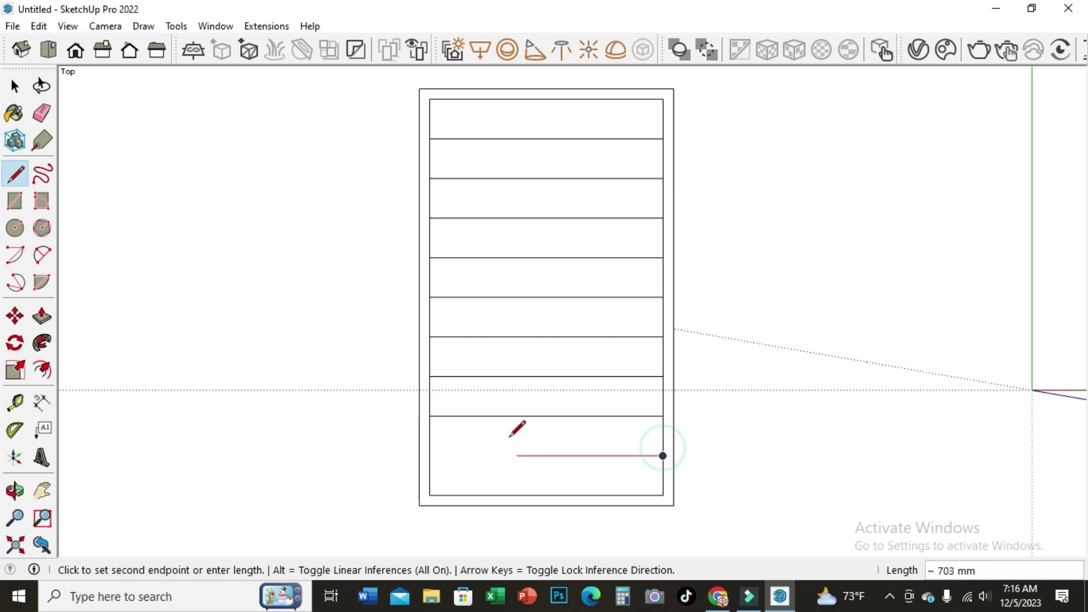
left_click(429, 455)
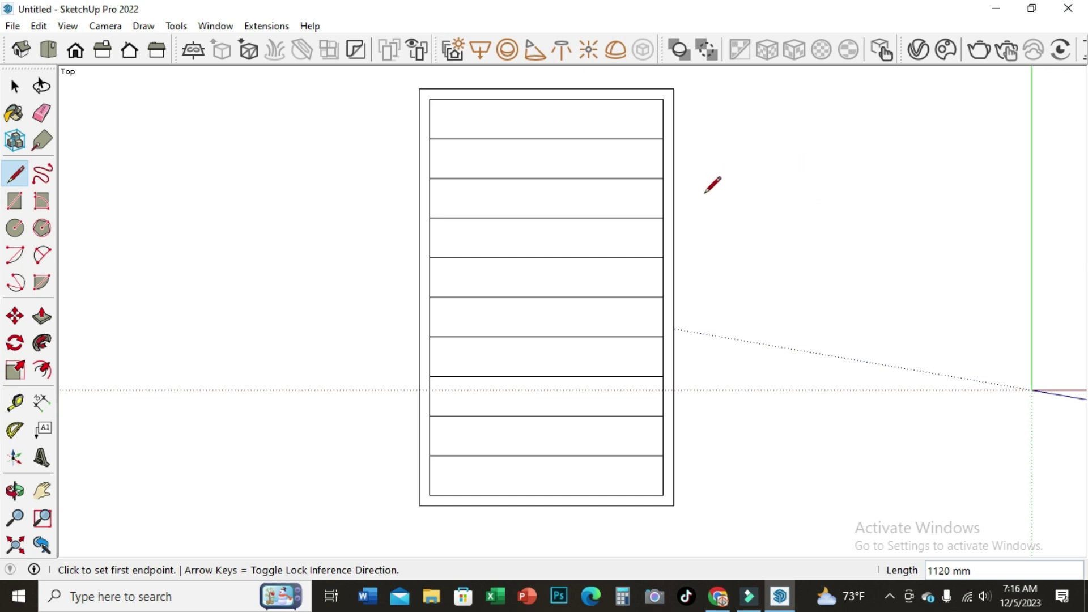
Zoom in and draw a line from the top slat's right end to the frame's left edge.
scroll(663, 93, "up", 1)
scroll(662, 146, "up", 2)
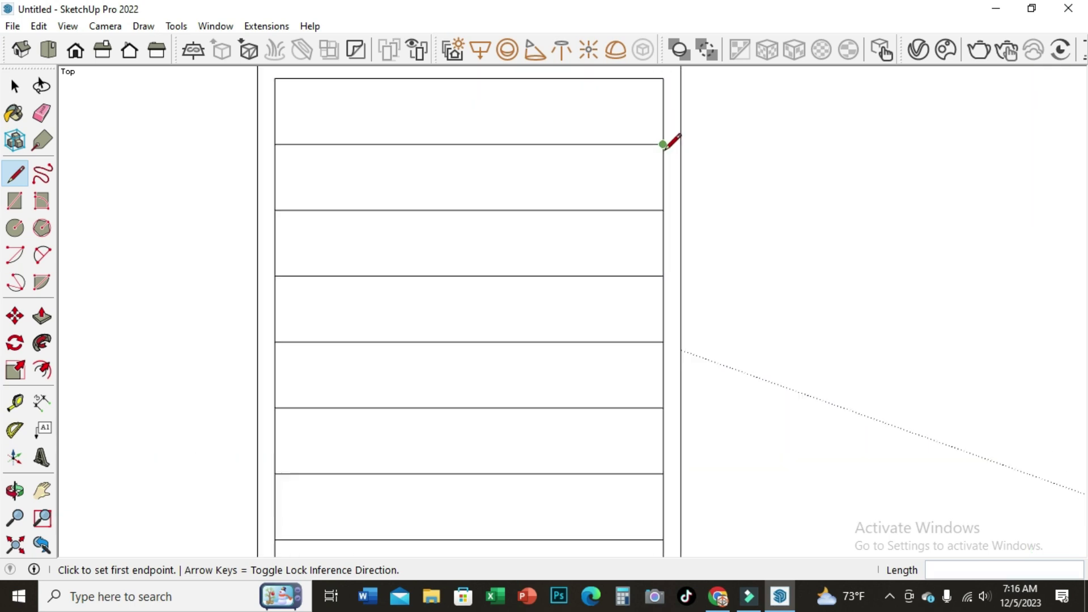
scroll(663, 149, "up", 2)
scroll(663, 149, "up", 1)
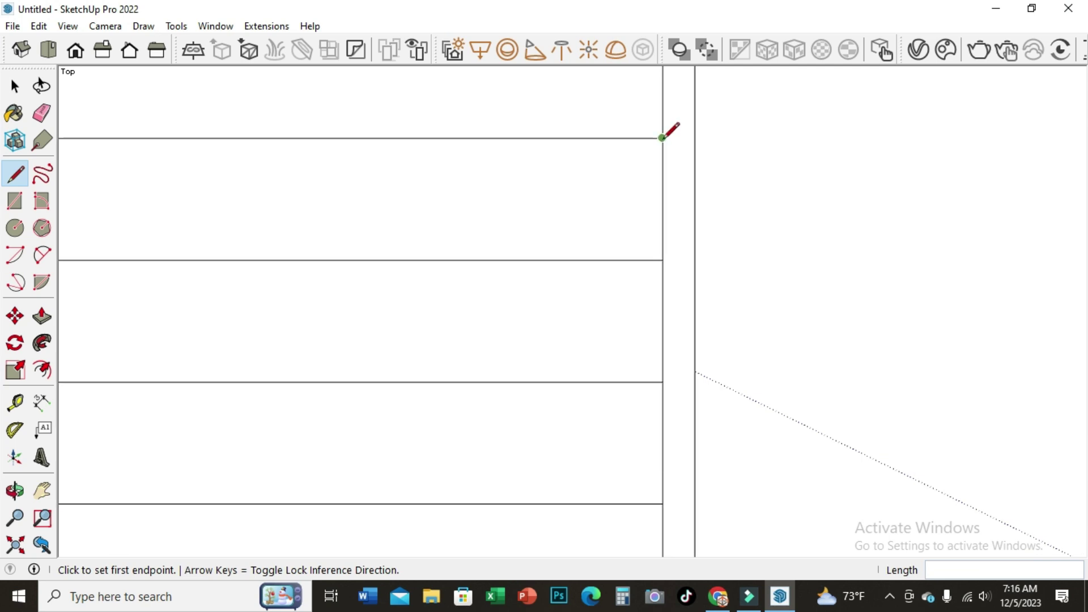
left_click(662, 138)
type("12.5")
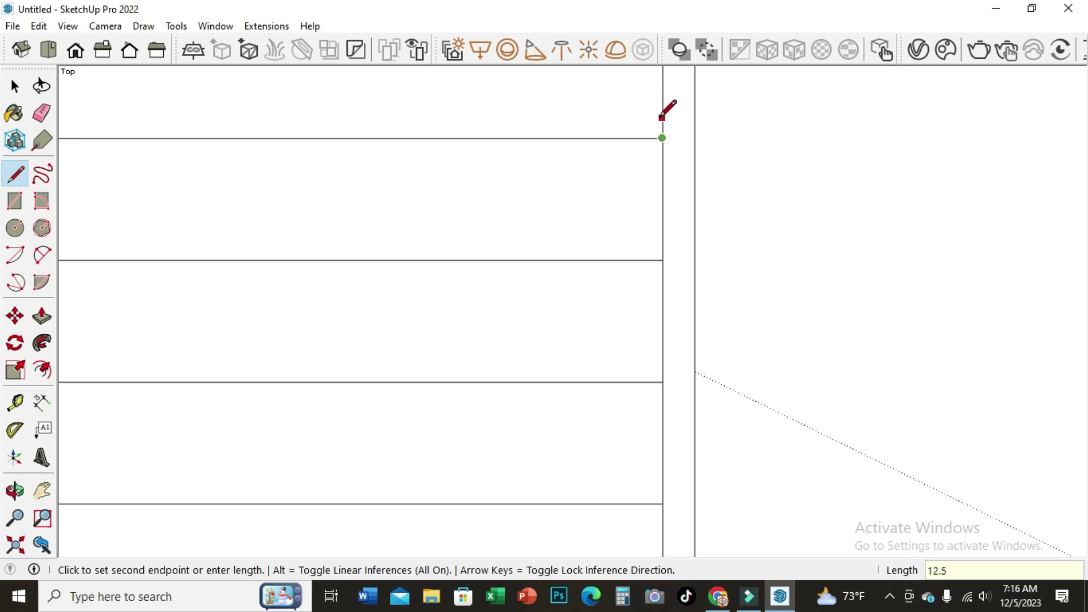
key("Escape")
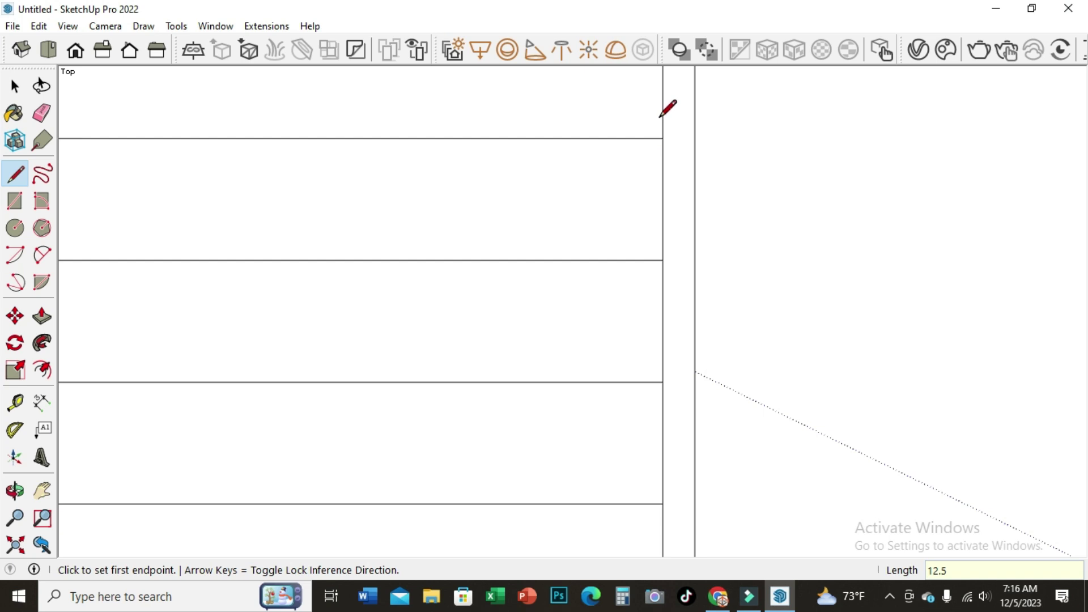
left_click(662, 130)
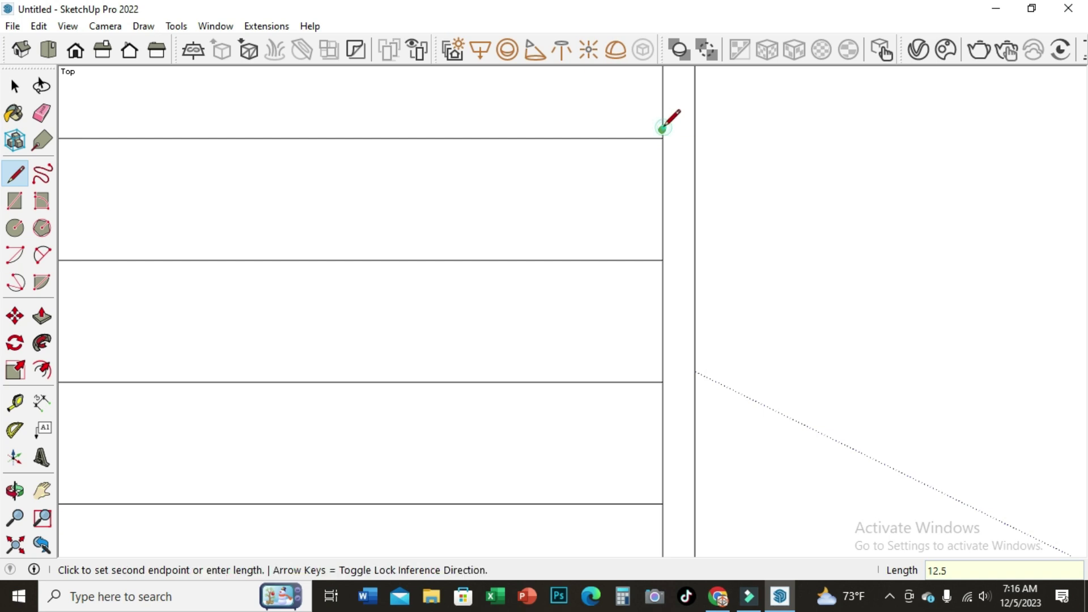
scroll(918, 210, "down", 2)
scroll(793, 199, "down", 3)
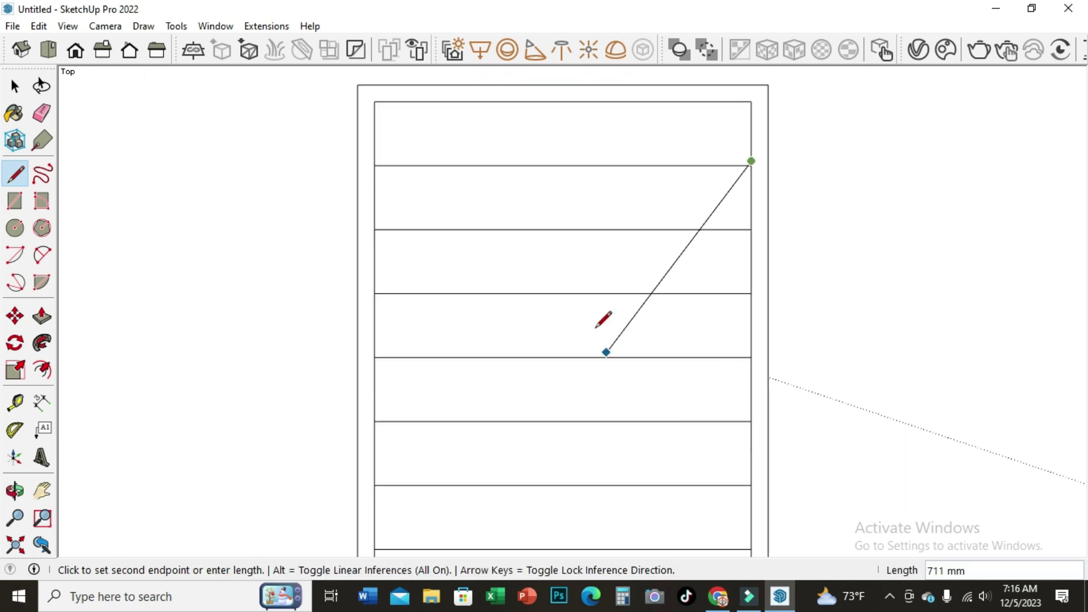
scroll(572, 267, "up", 1)
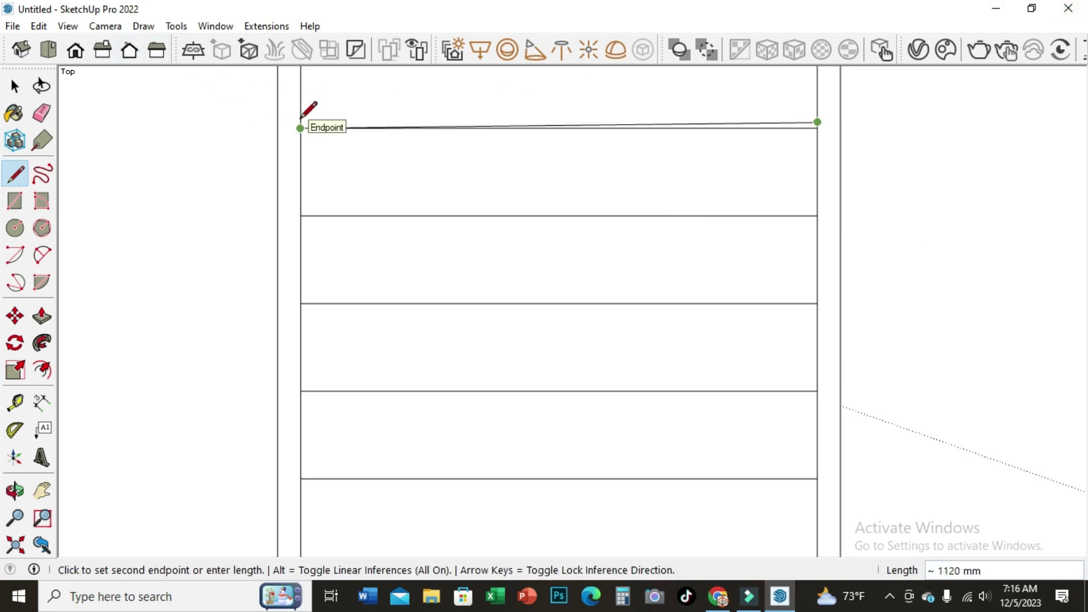
left_click(300, 127)
Add a 13 mm edge on the left side and a 1120 mm edge closing the thin strip.
scroll(300, 137, "up", 1)
left_click(300, 136)
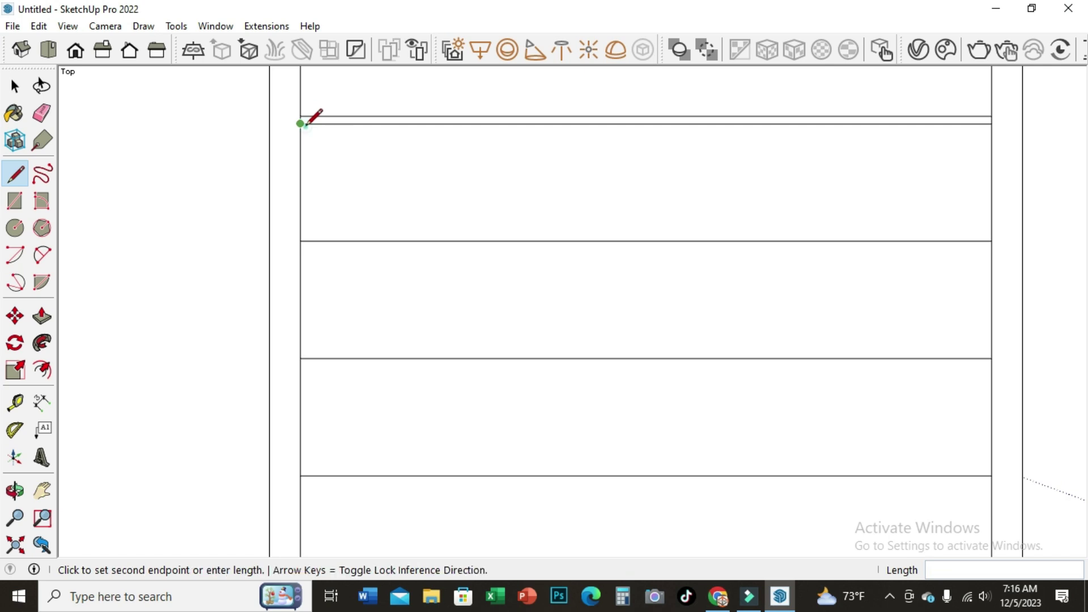
left_click(300, 131)
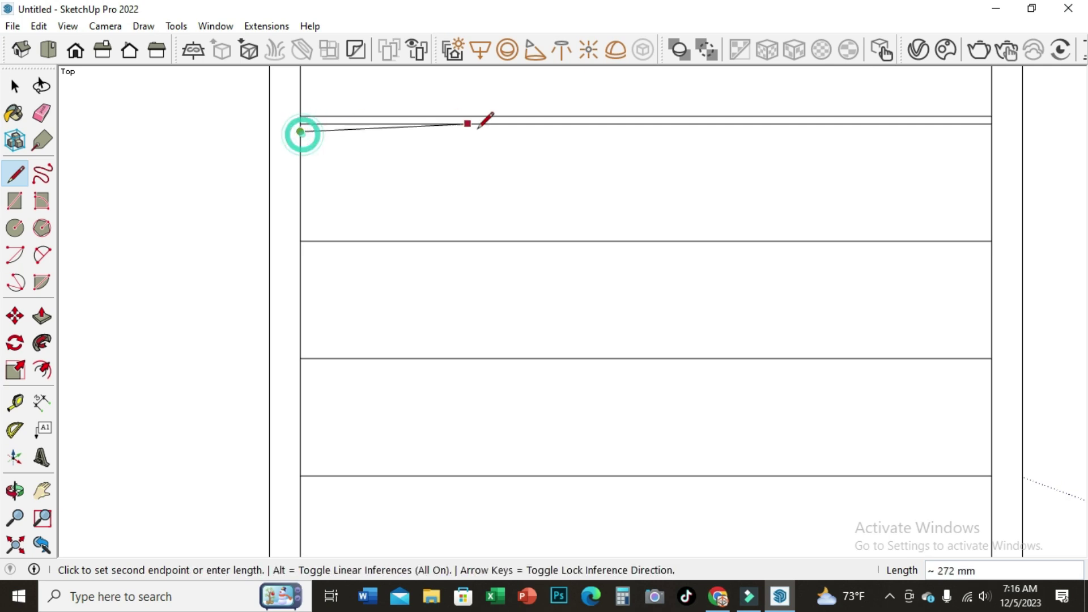
left_click(991, 132)
Erase the stray slanted line and return to the Select tool.
left_click(41, 113)
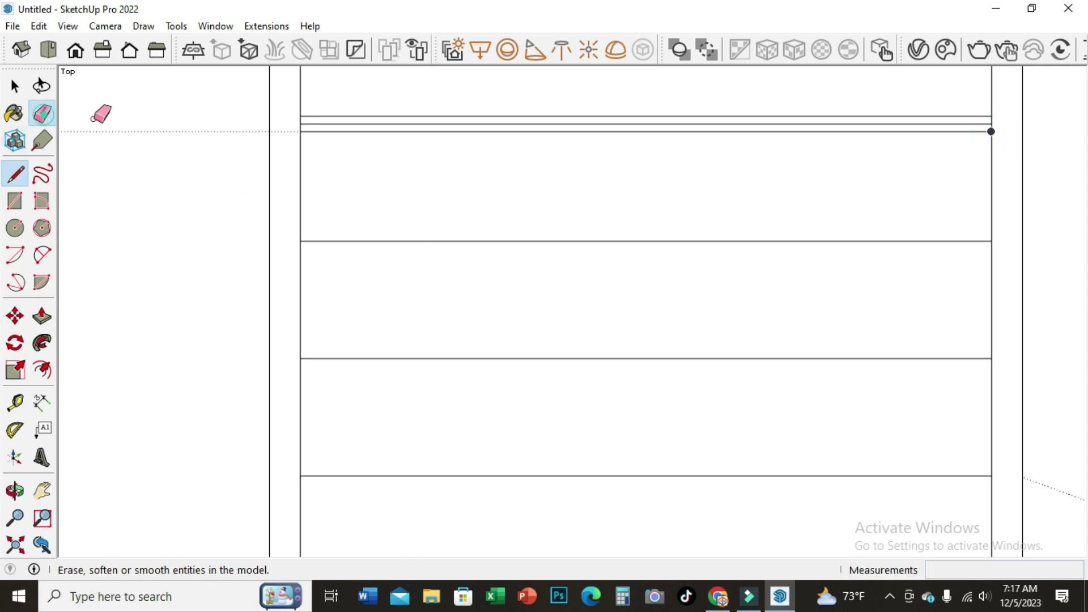
left_click(341, 123)
scroll(303, 203, "down", 2)
scroll(319, 160, "down", 2)
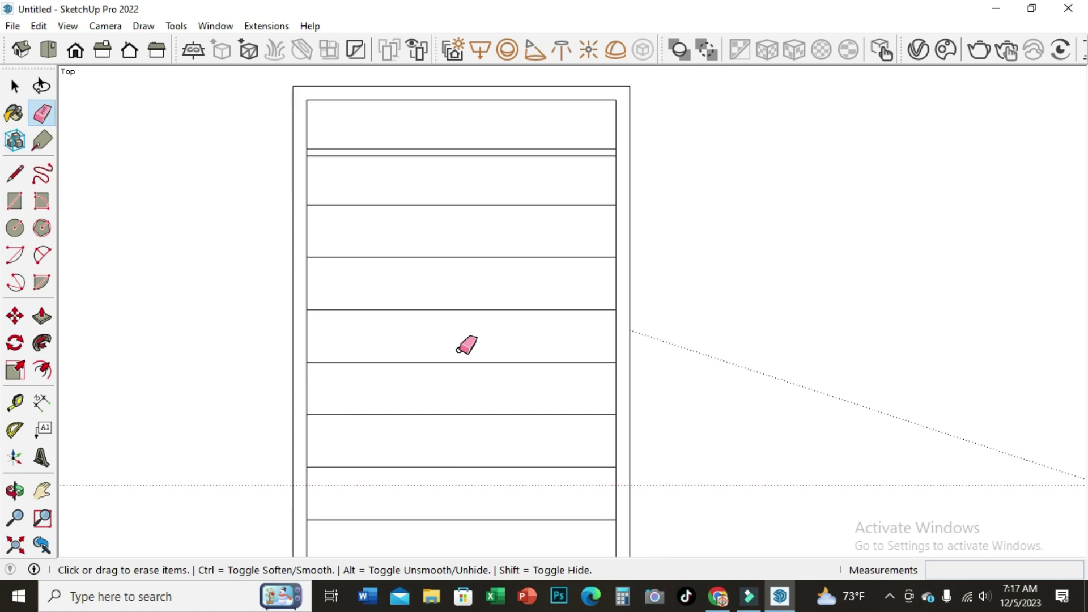
left_click(16, 86)
scroll(591, 151, "up", 2)
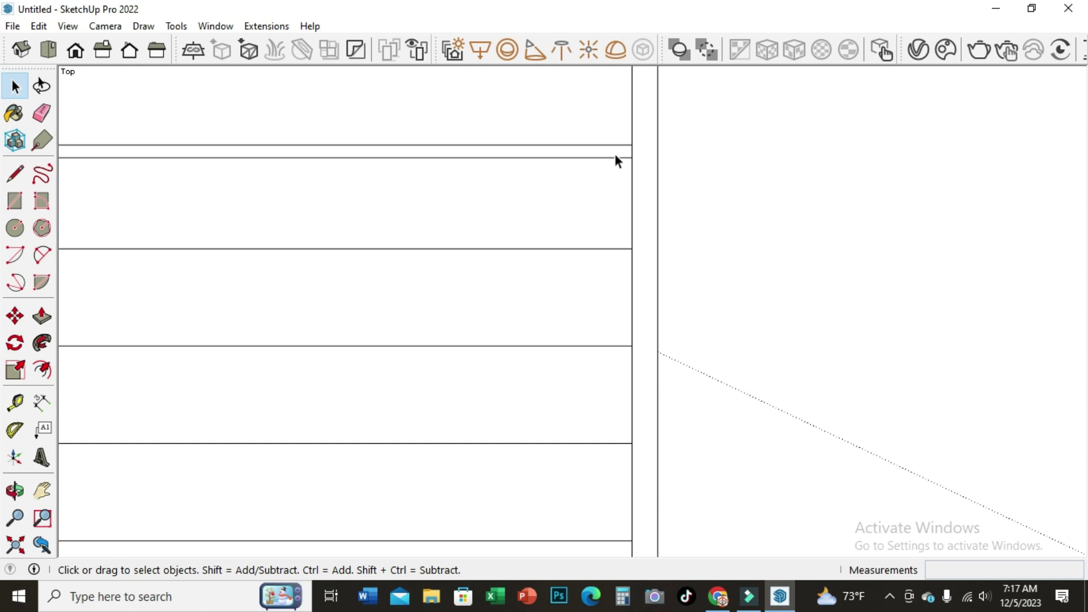
Copy the thin strip with Move plus Ctrl down to the next crosswise line.
left_click(614, 155)
scroll(591, 145, "down", 3)
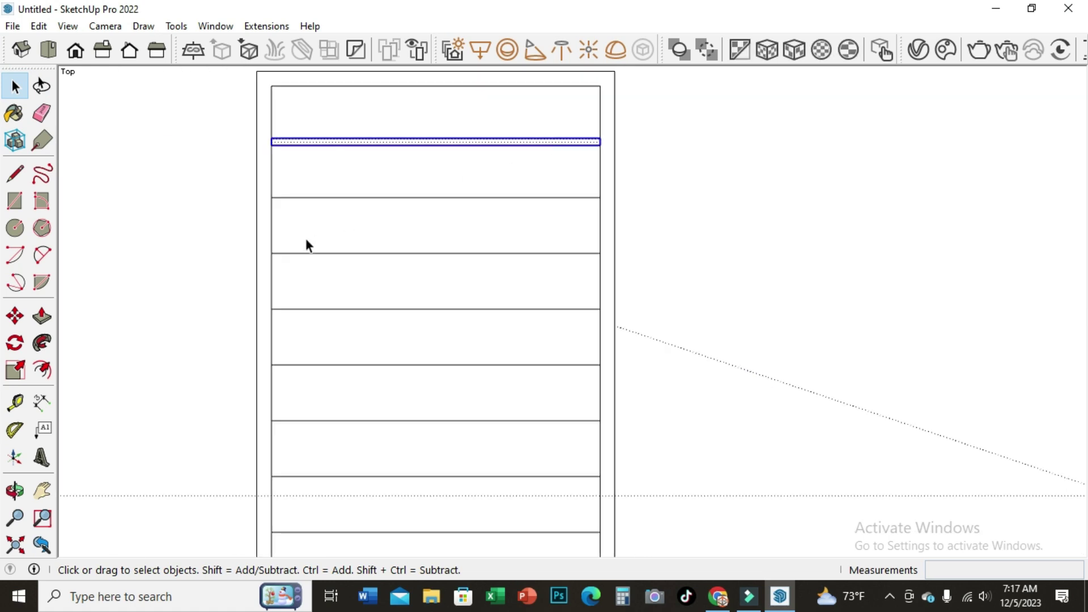
left_click(17, 316)
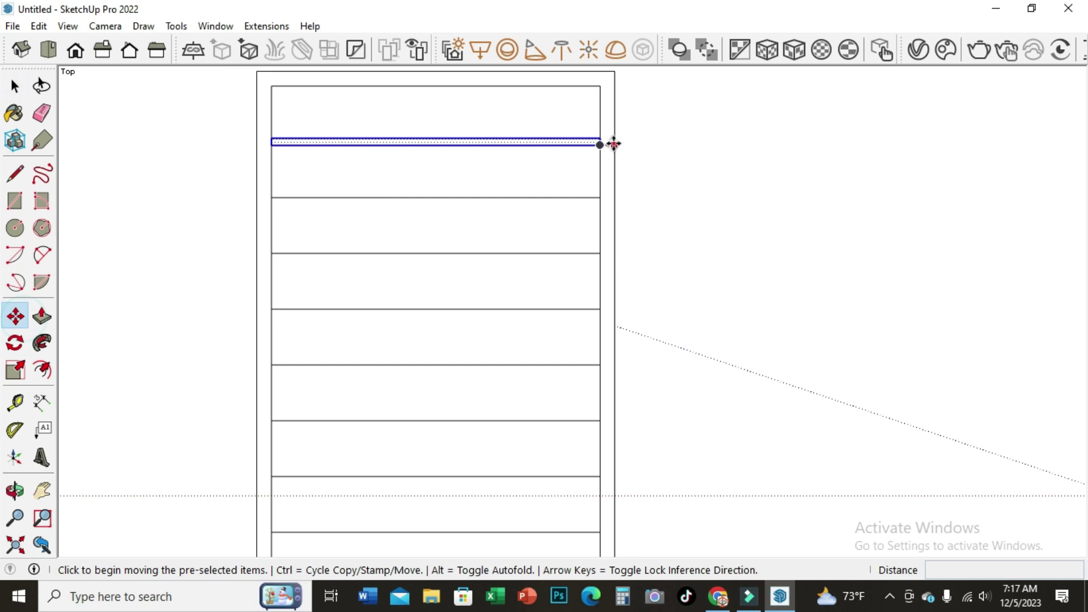
scroll(614, 143, "up", 3)
scroll(590, 143, "up", 2)
scroll(560, 140, "up", 1)
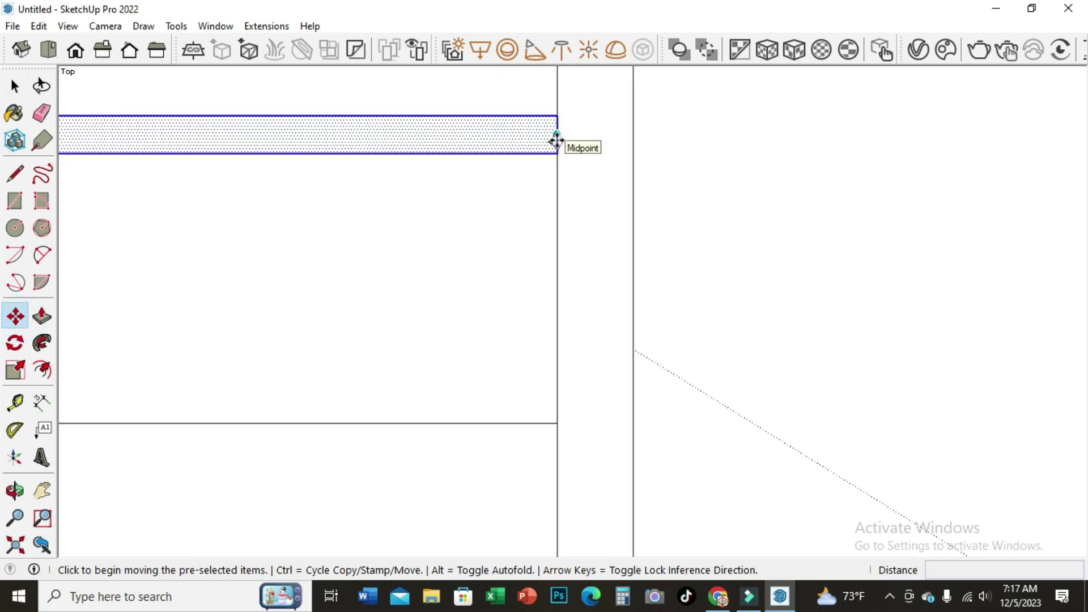
left_click(556, 140)
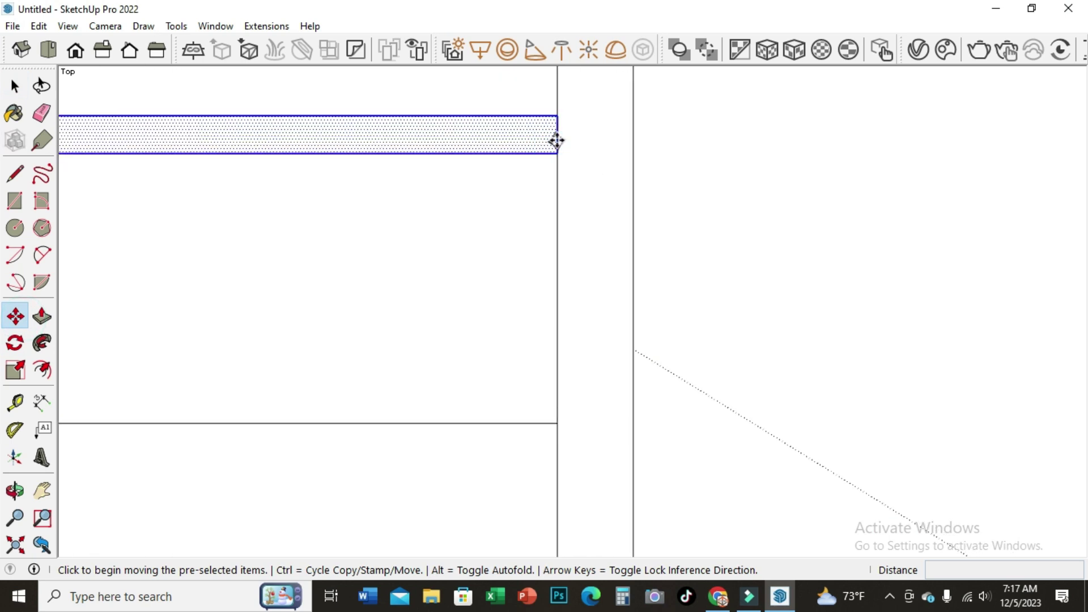
left_click(556, 141)
key("ctrl")
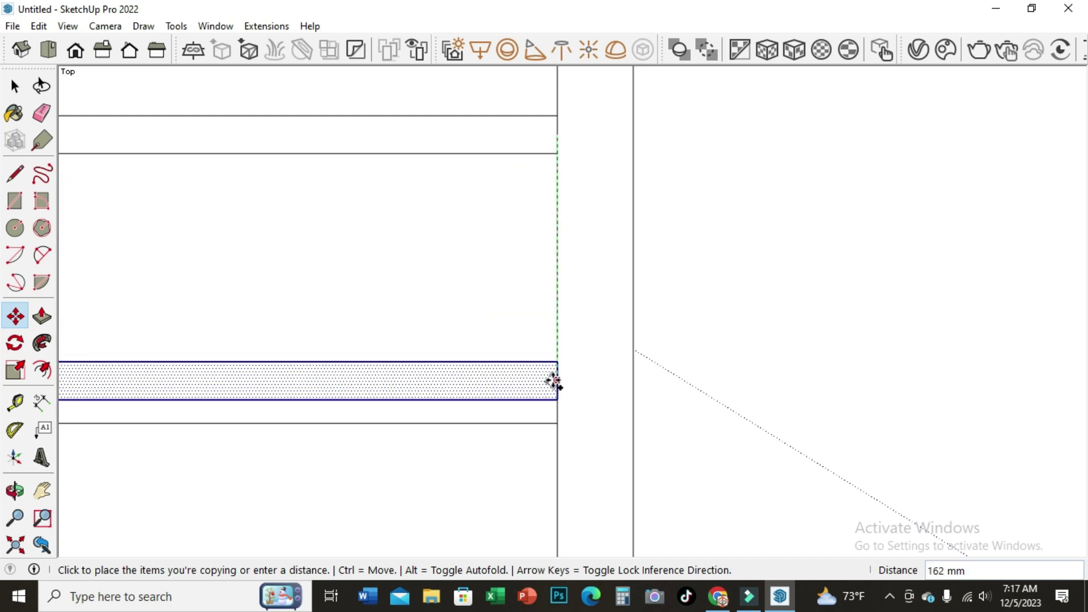
left_click(556, 422)
Array the strip copy 8 times so every crosswise line gets a strip.
scroll(510, 264, "down", 1)
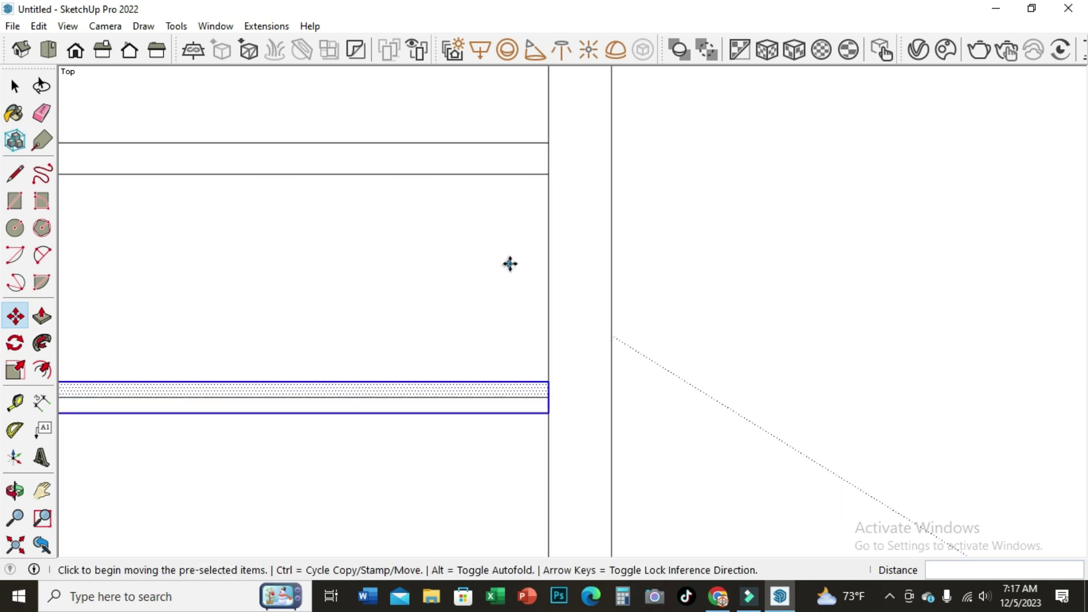
scroll(510, 261, "down", 1)
scroll(511, 259, "down", 1)
scroll(544, 267, "down", 2)
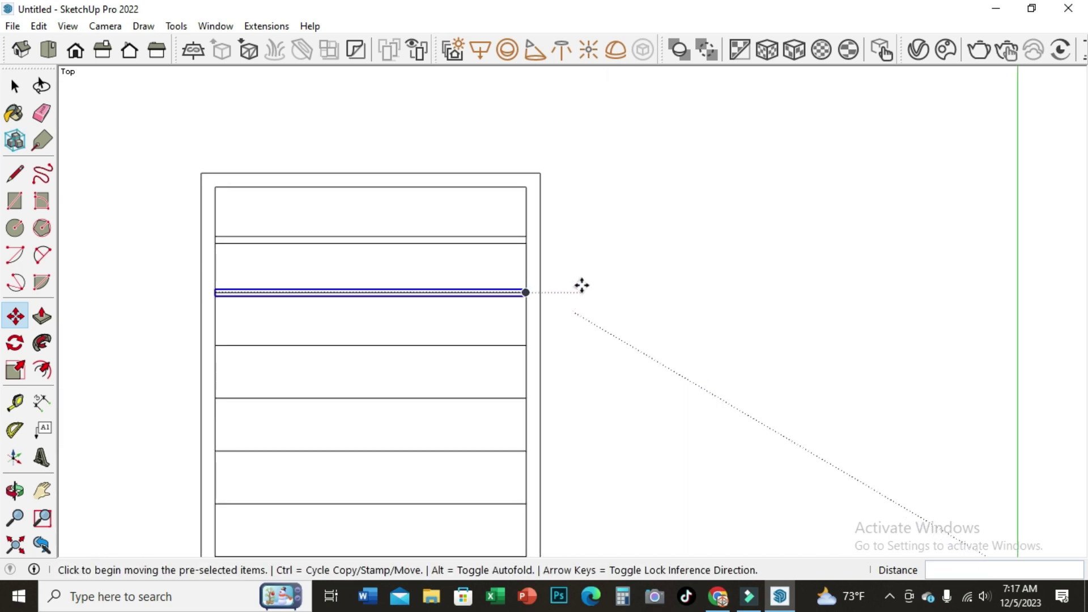
scroll(579, 281, "down", 2)
scroll(574, 291, "down", 1)
type("8")
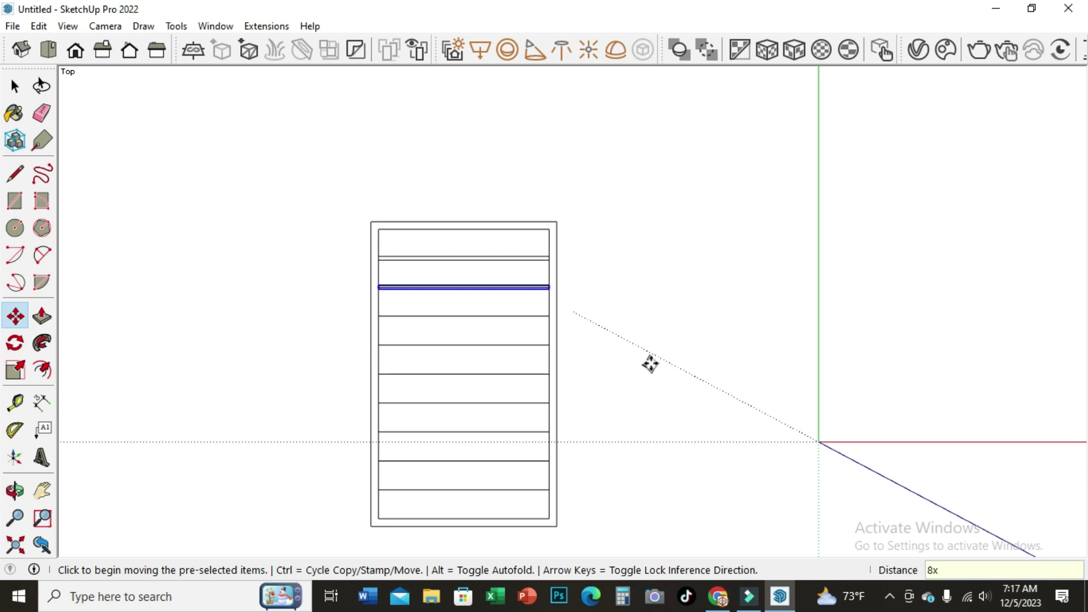
key("Return")
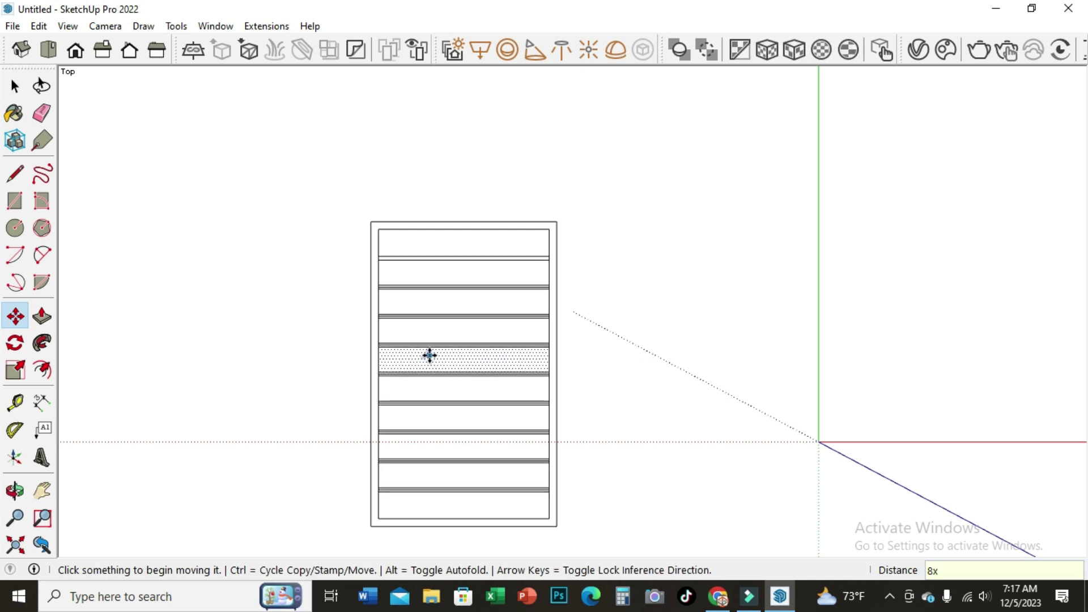
scroll(436, 294, "down", 3)
scroll(487, 351, "up", 1)
scroll(510, 391, "up", 2)
scroll(618, 447, "up", 2)
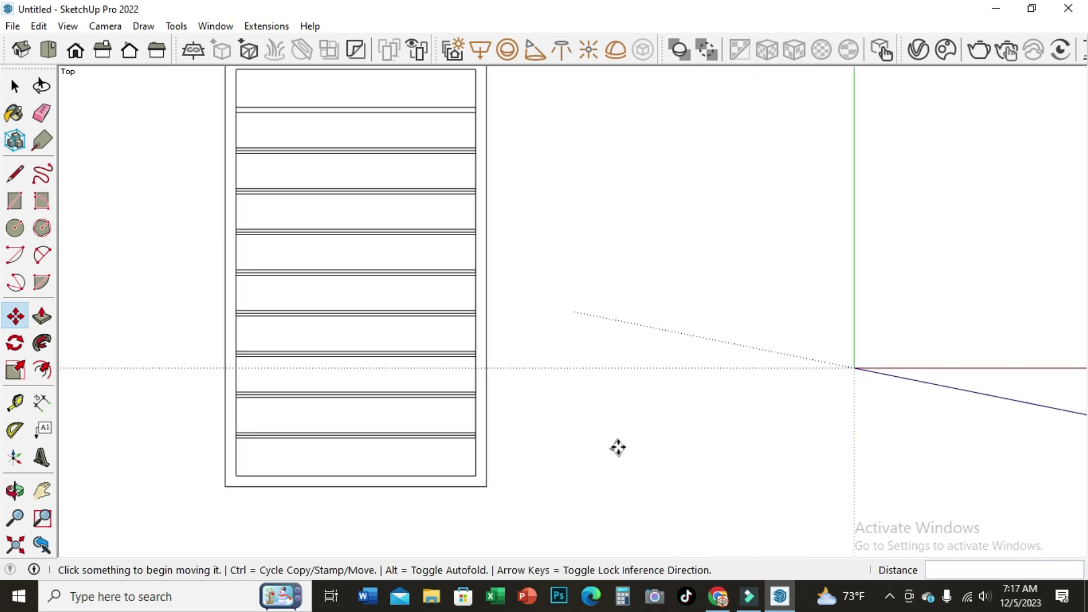
scroll(552, 369, "down", 1)
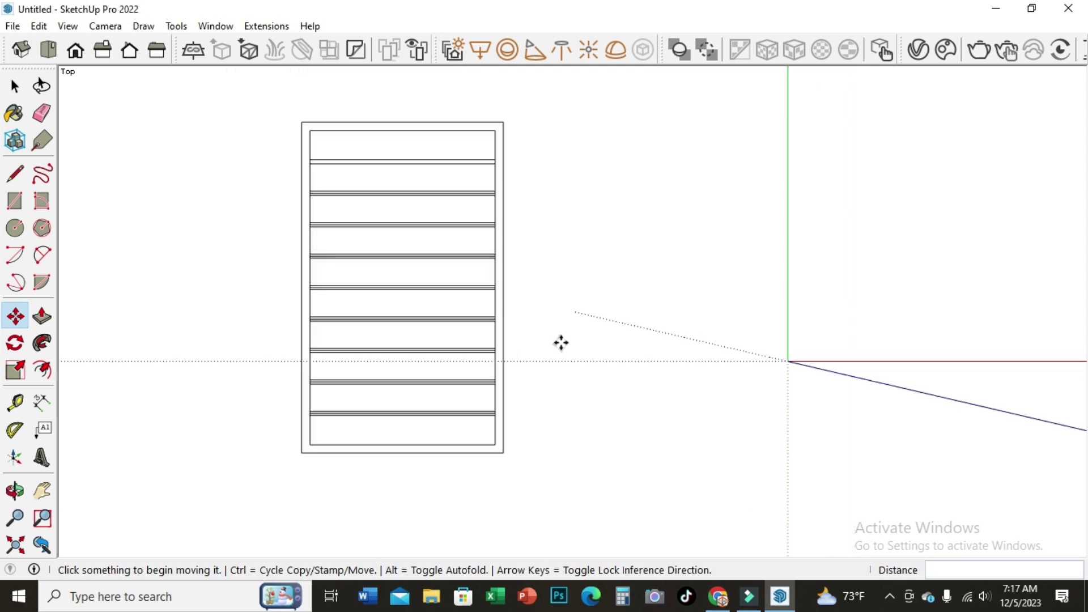
Erase the extra middle edges from two of the doubled lines between slats.
left_click(41, 112)
scroll(349, 232, "up", 3)
scroll(300, 191, "up", 2)
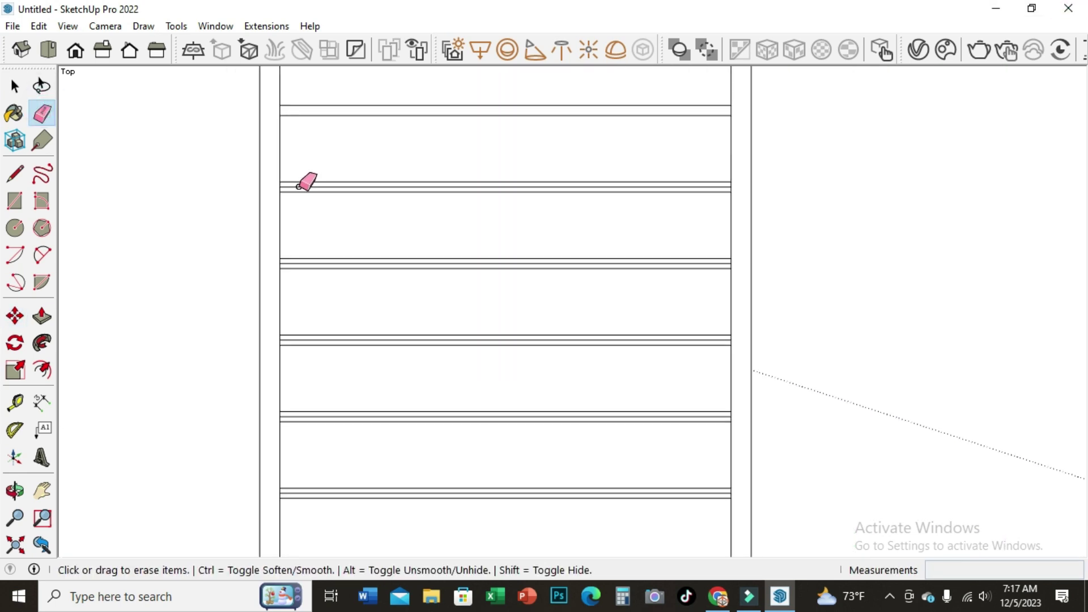
left_click(299, 187)
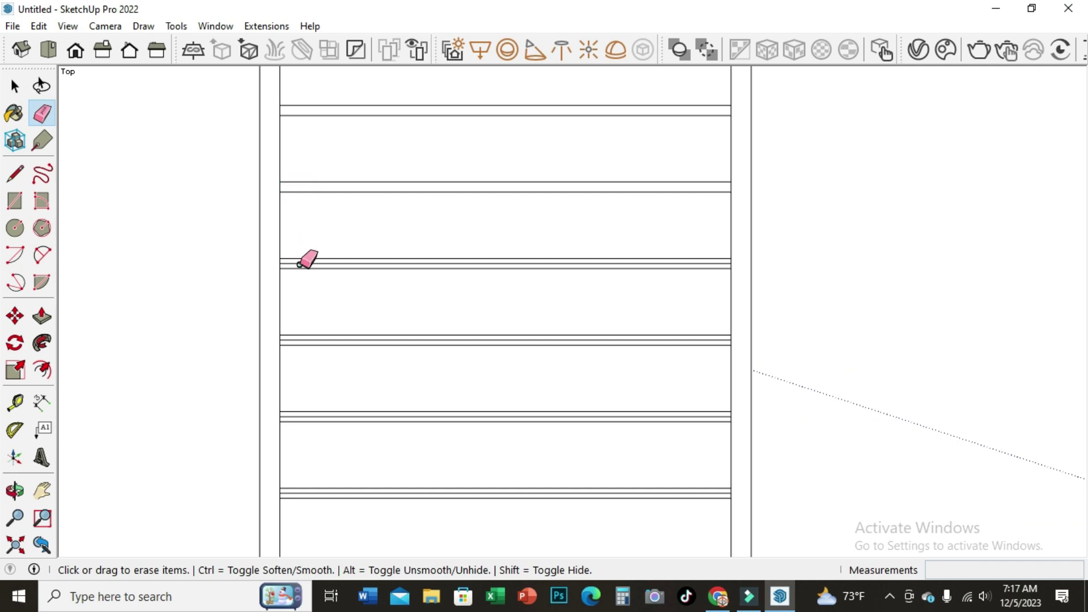
left_click(298, 263)
scroll(323, 255, "down", 2)
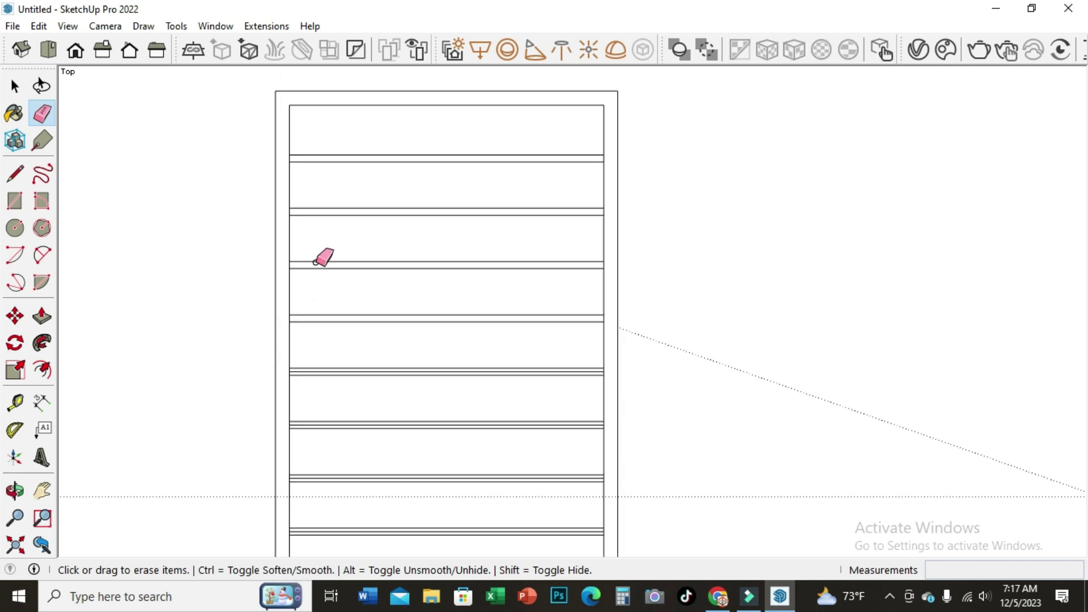
scroll(309, 352, "up", 2)
scroll(295, 346, "up", 1)
scroll(298, 340, "down", 1)
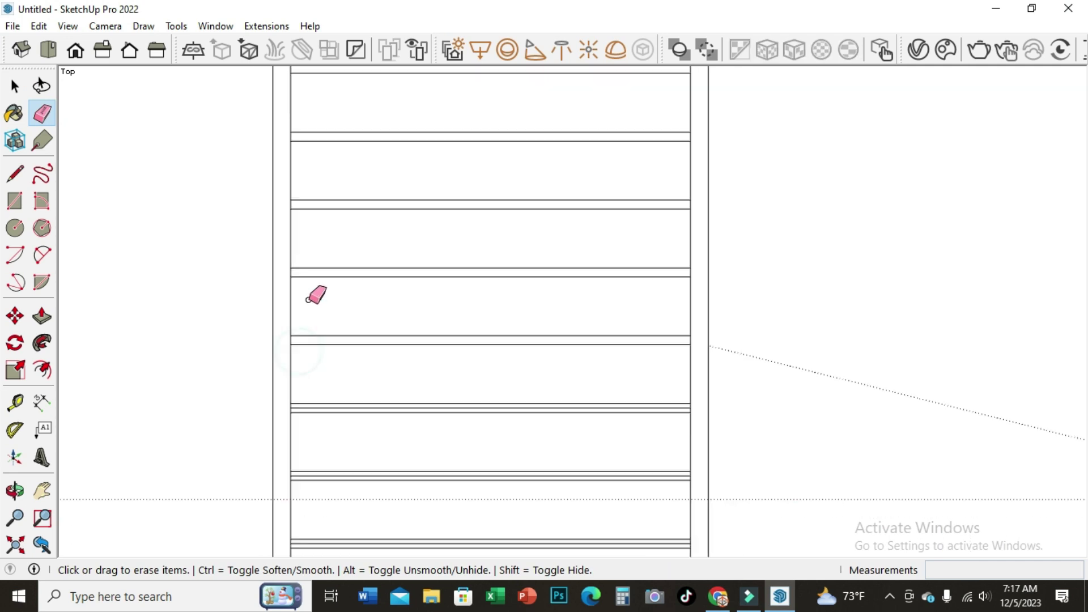
scroll(311, 294, "down", 1)
scroll(308, 382, "up", 3)
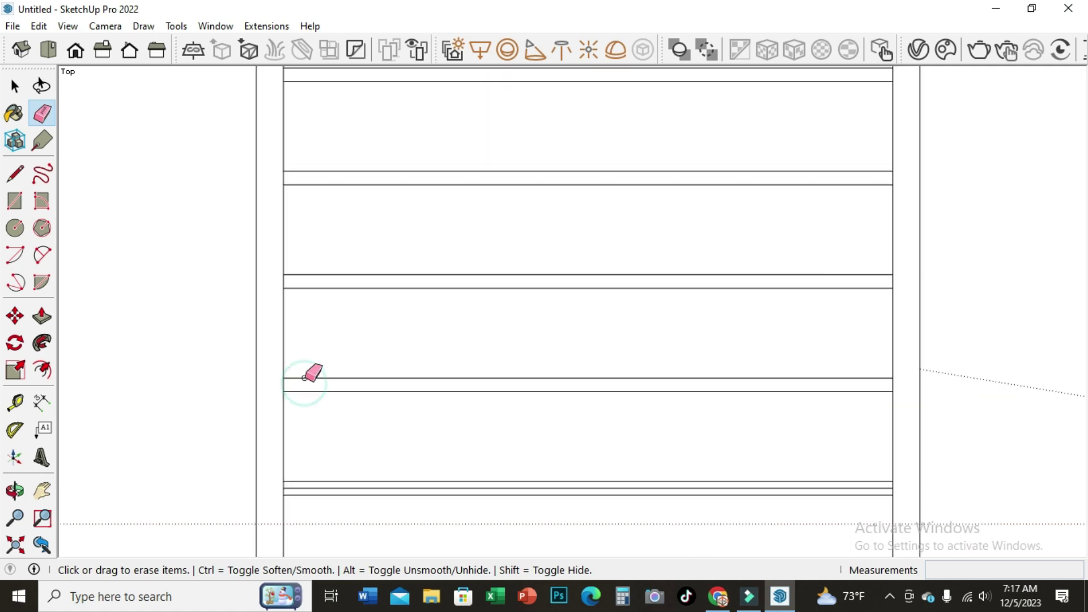
scroll(309, 391, "down", 2)
scroll(312, 419, "up", 1)
scroll(313, 436, "up", 1)
Erase the remaining extra edge and zoom out to view the whole slatted frame.
left_click(312, 446)
scroll(317, 396, "down", 1)
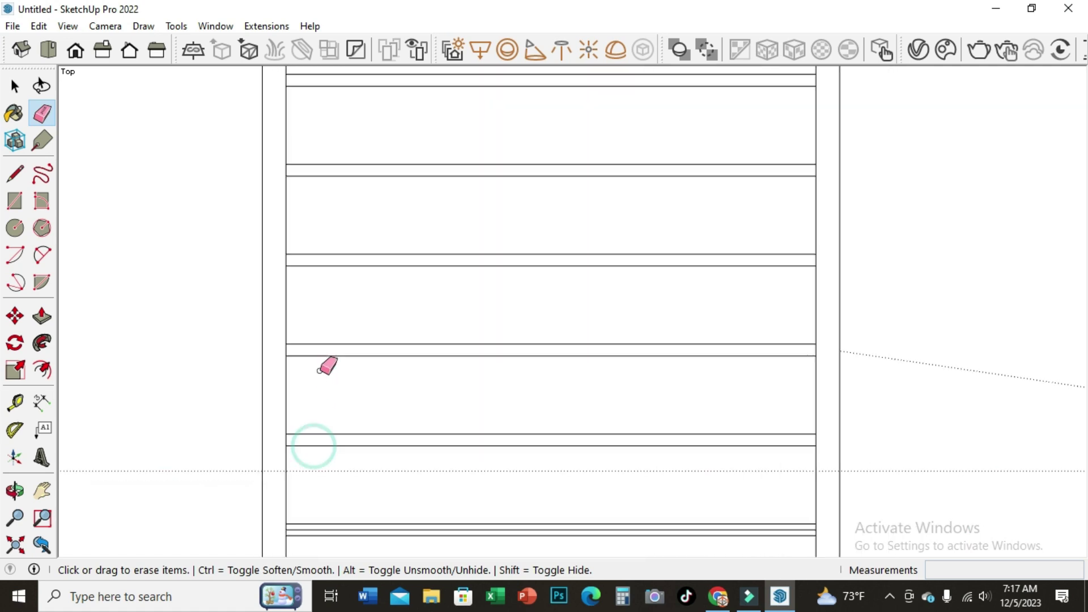
scroll(335, 425, "down", 1)
scroll(344, 462, "up", 1)
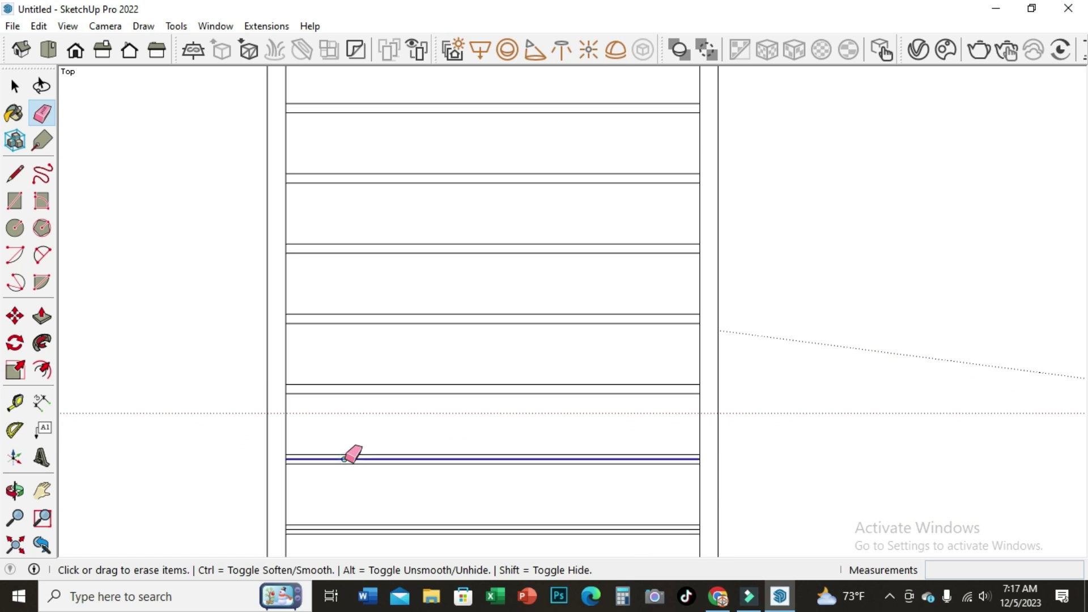
scroll(355, 408, "down", 1)
scroll(358, 431, "down", 1)
scroll(354, 456, "up", 2)
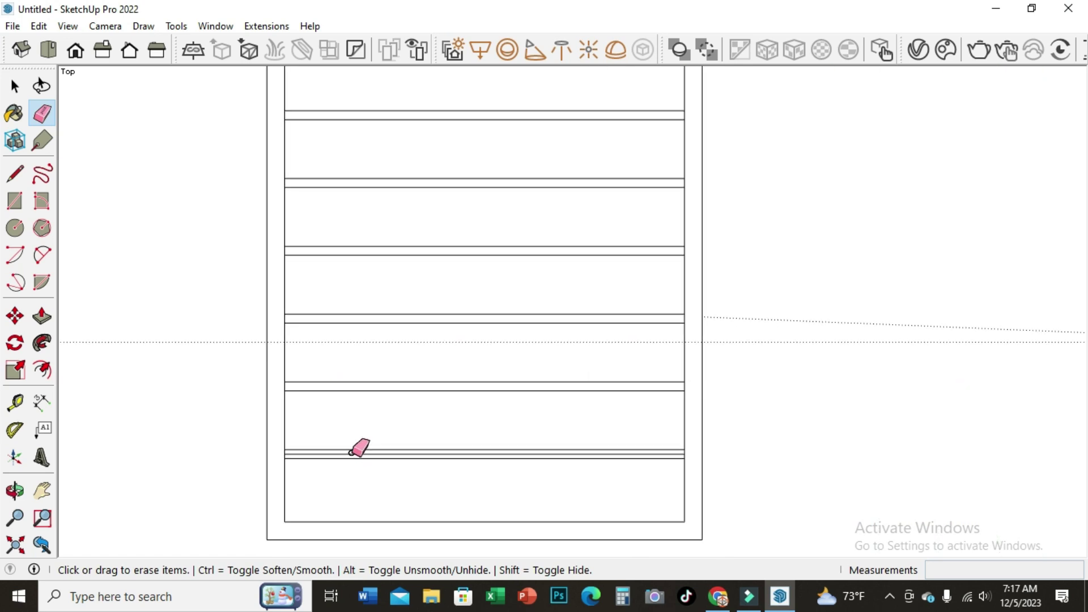
scroll(400, 356, "down", 1)
scroll(404, 350, "down", 1)
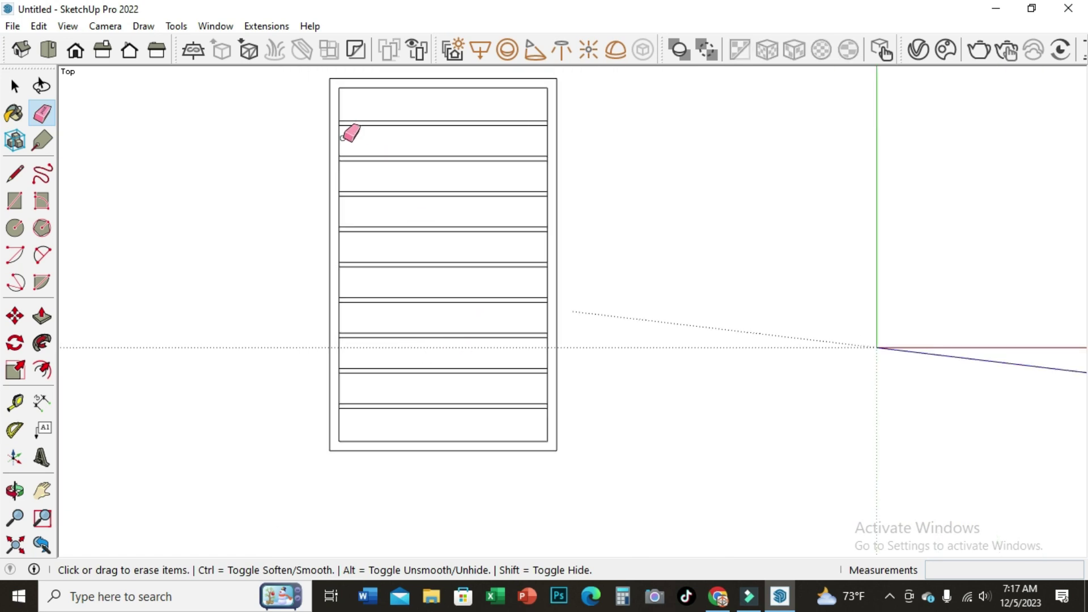
scroll(341, 138, "up", 2)
scroll(342, 136, "down", 1)
scroll(385, 181, "down", 2)
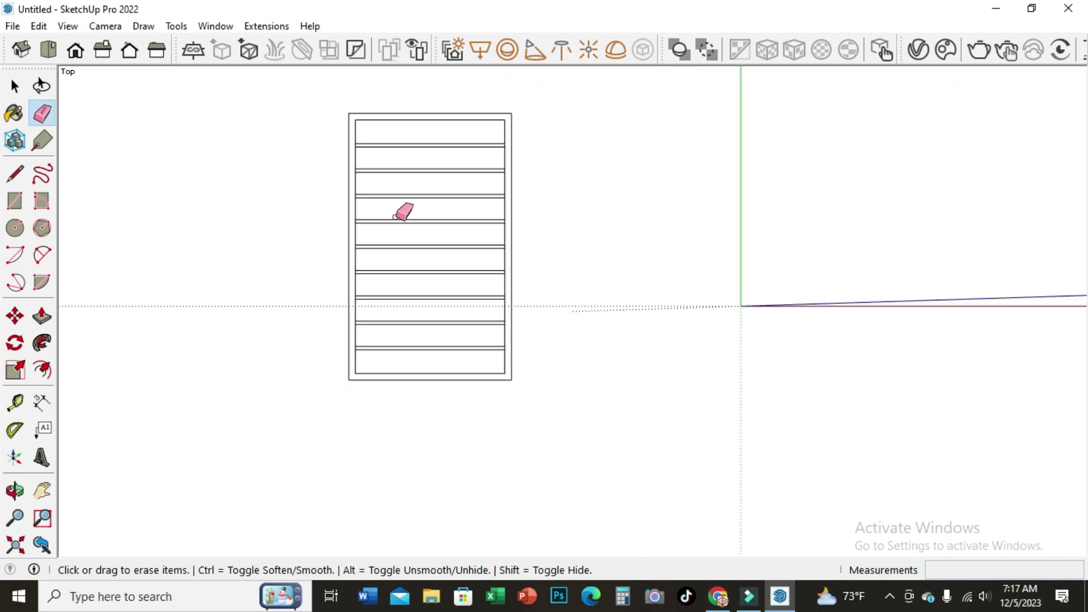
left_click(15, 491)
left_click(413, 443)
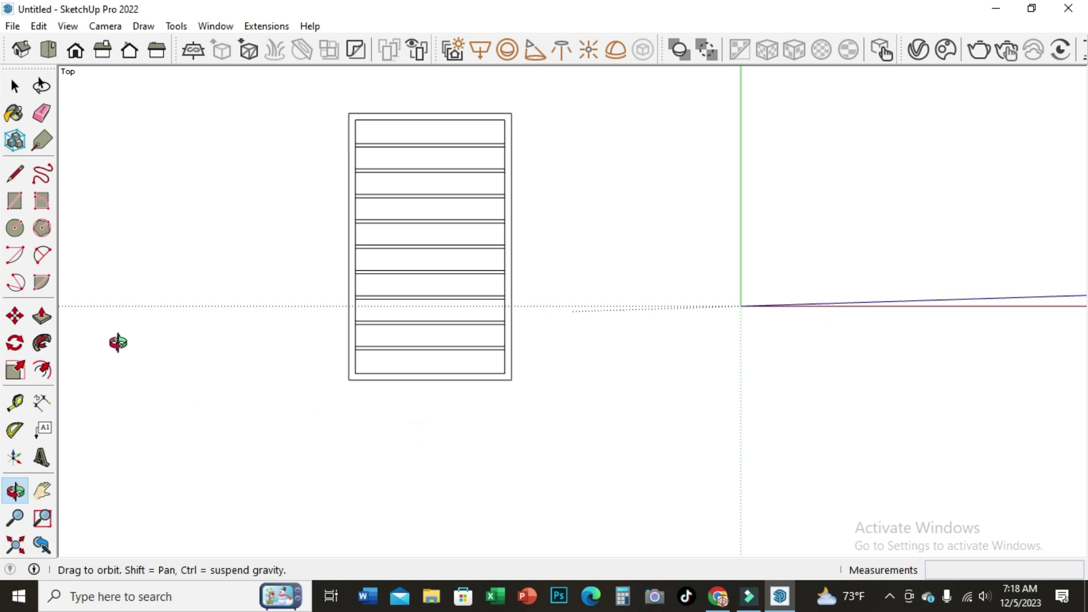
Draw a first short line across the top border at its midpoint, cancelling a misplaced start.
left_click(15, 174)
scroll(459, 105, "up", 1)
scroll(436, 116, "up", 2)
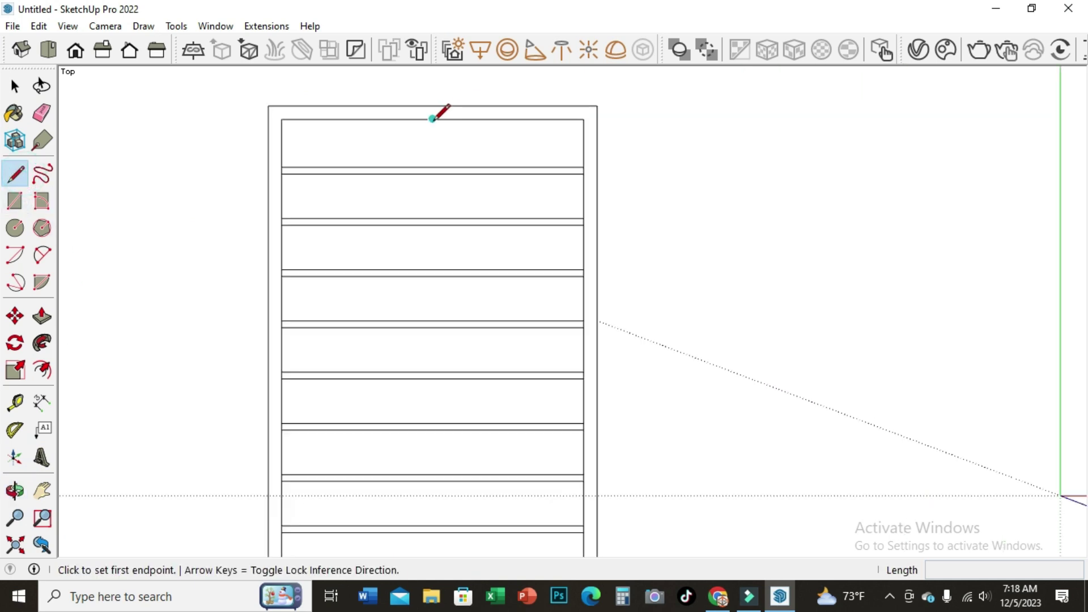
left_click(432, 118)
left_click(432, 106)
scroll(439, 128, "up", 1)
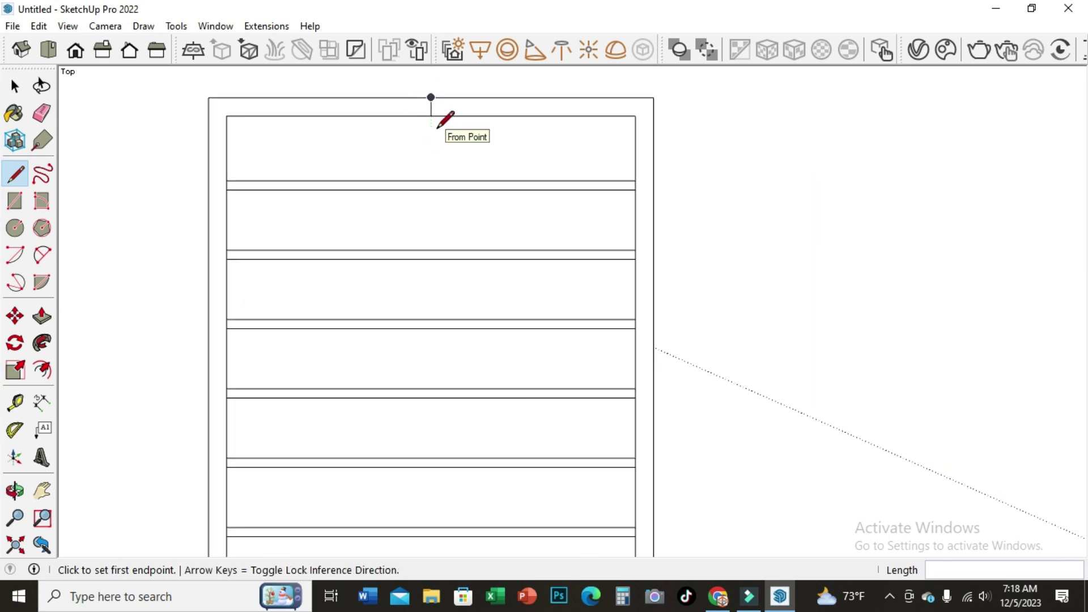
scroll(438, 127, "up", 2)
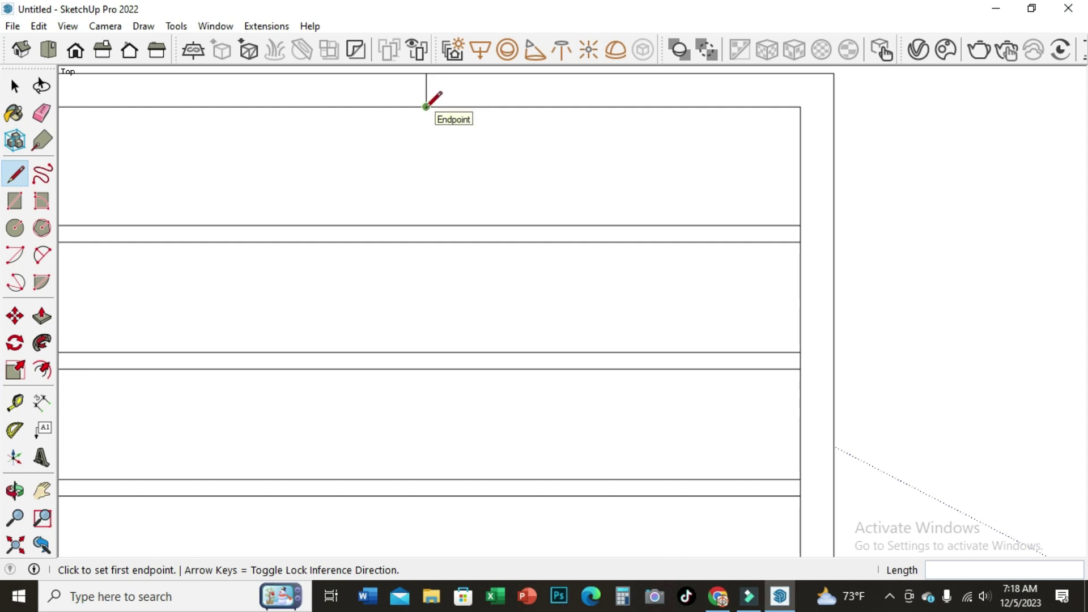
scroll(426, 107, "up", 1)
left_click(426, 107)
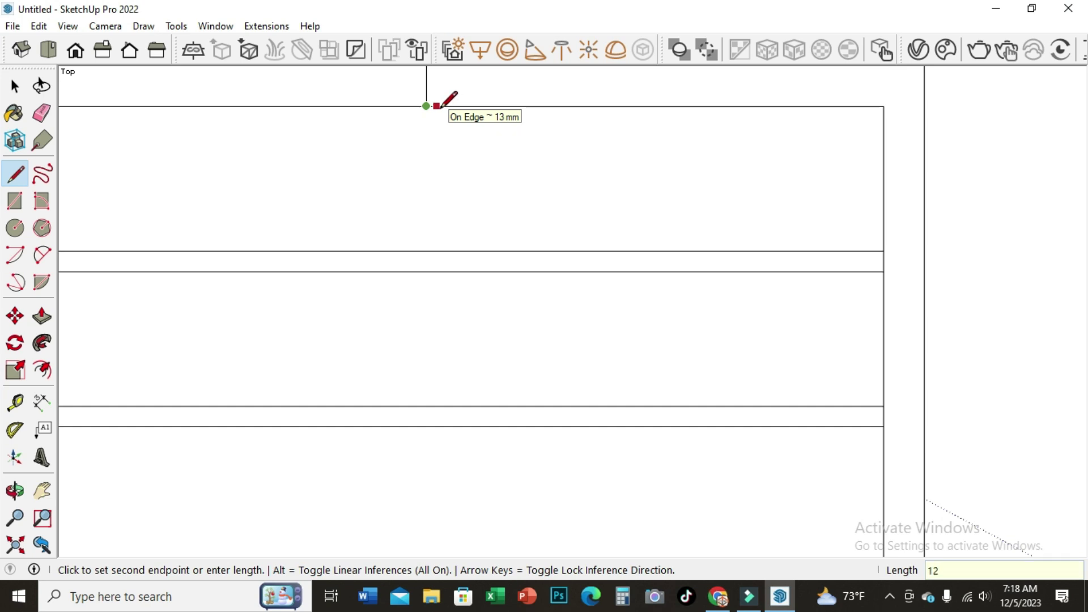
key("Escape")
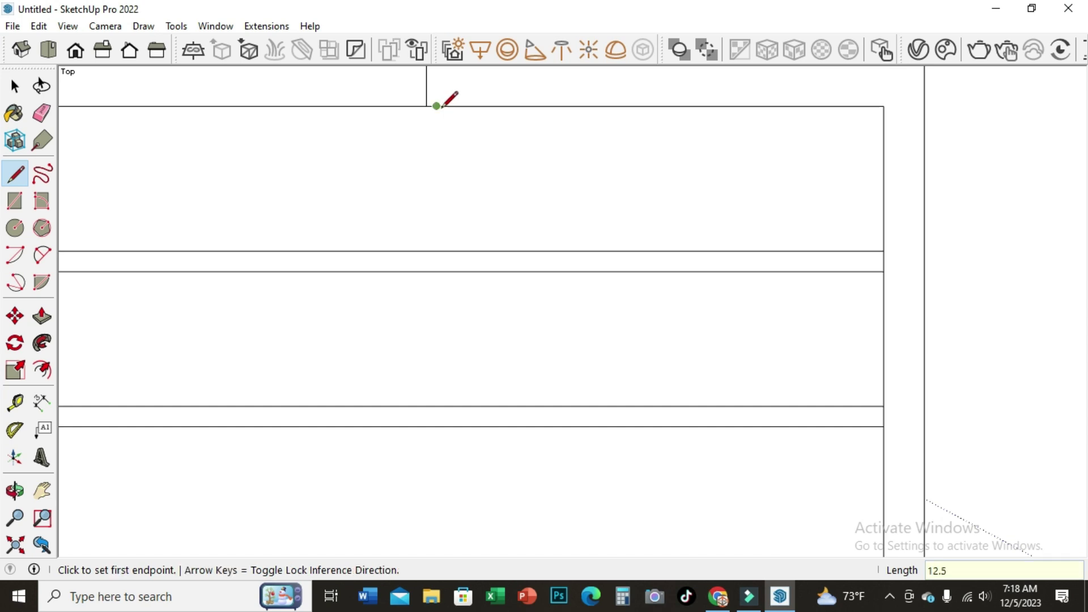
Draw more short lines across the border, forming a 12.5 mm strip at its centre.
left_click(437, 106)
scroll(443, 161, "down", 2)
scroll(445, 156, "up", 2)
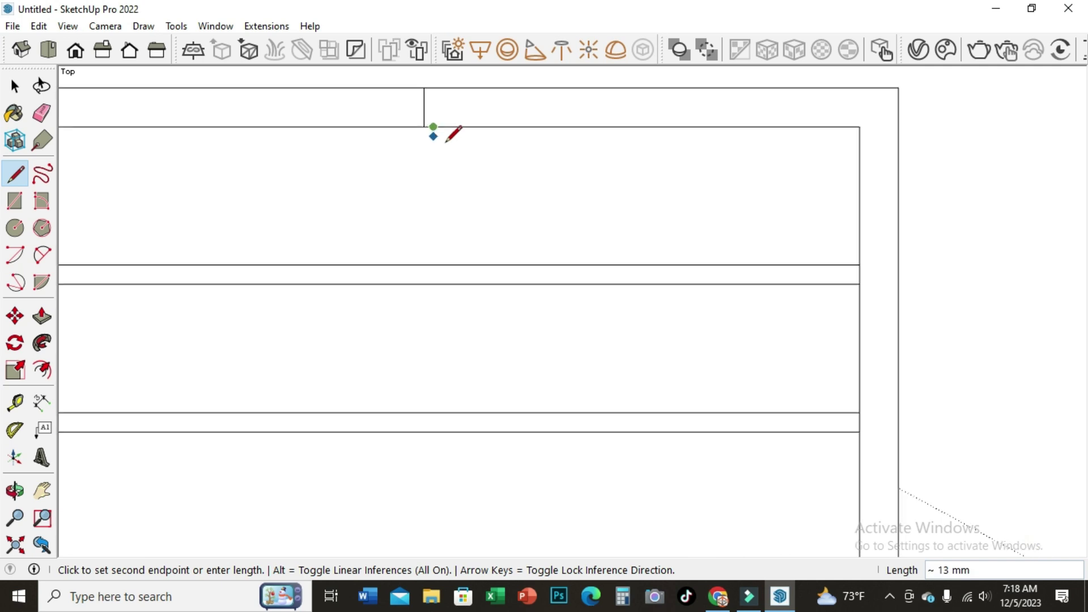
left_click(434, 89)
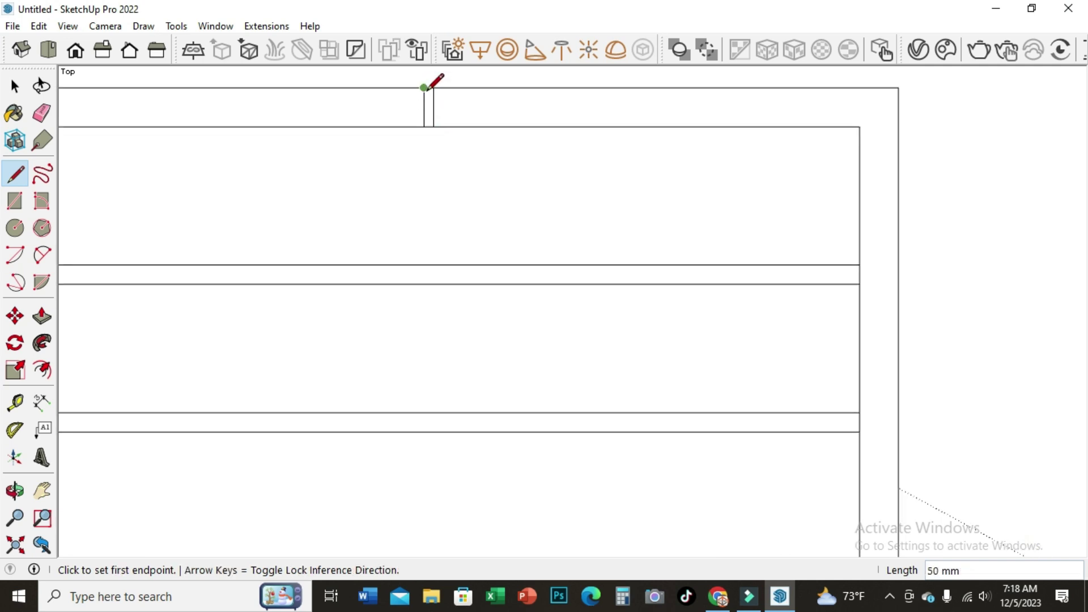
left_click(424, 88)
left_click(409, 91)
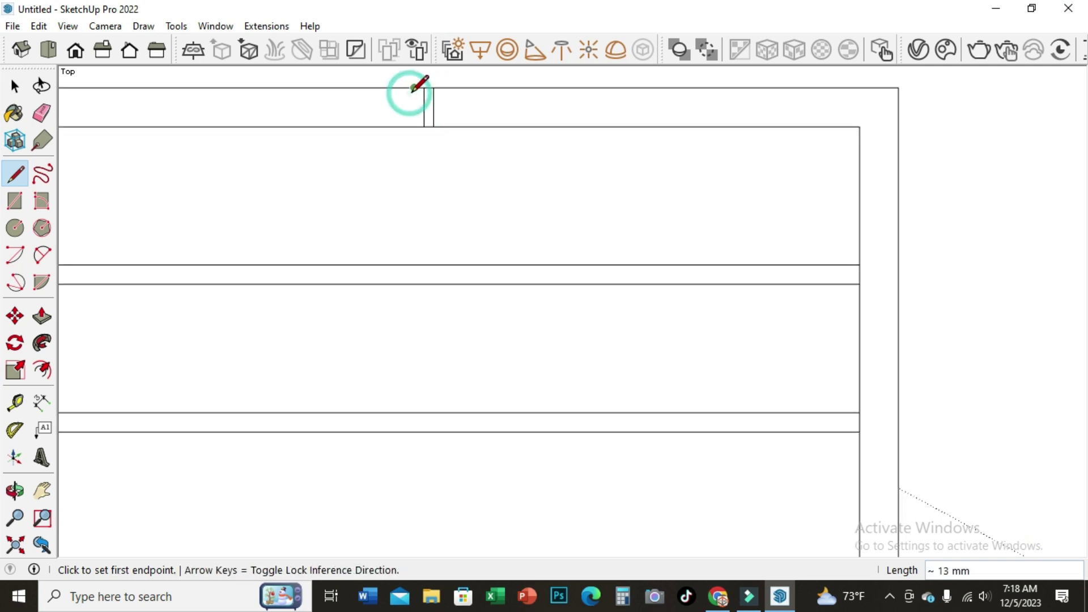
left_click(414, 88)
left_click(414, 127)
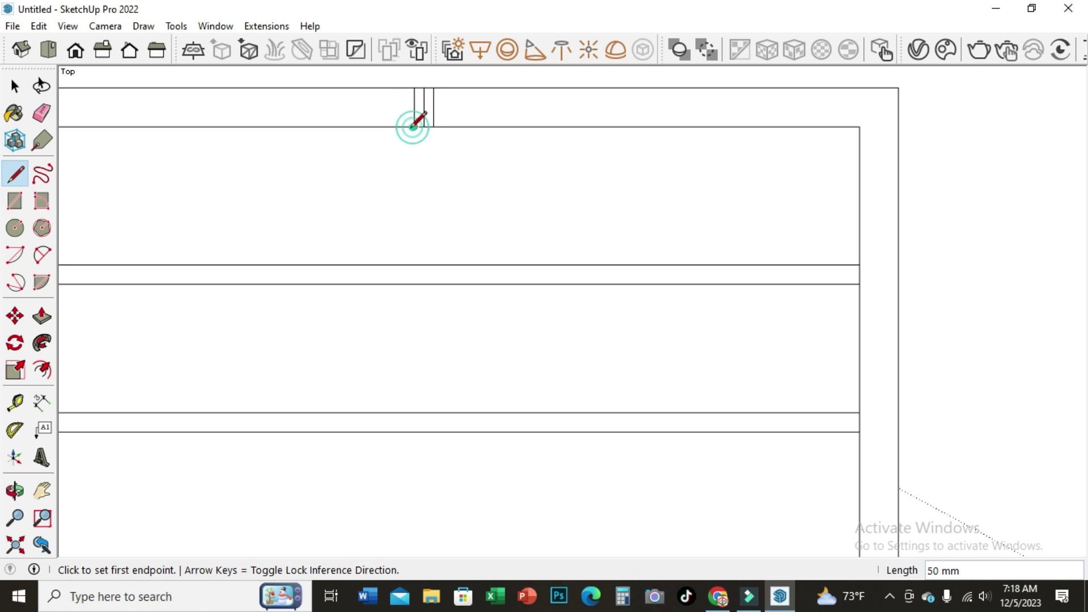
left_click(42, 113)
scroll(424, 102, "down", 2)
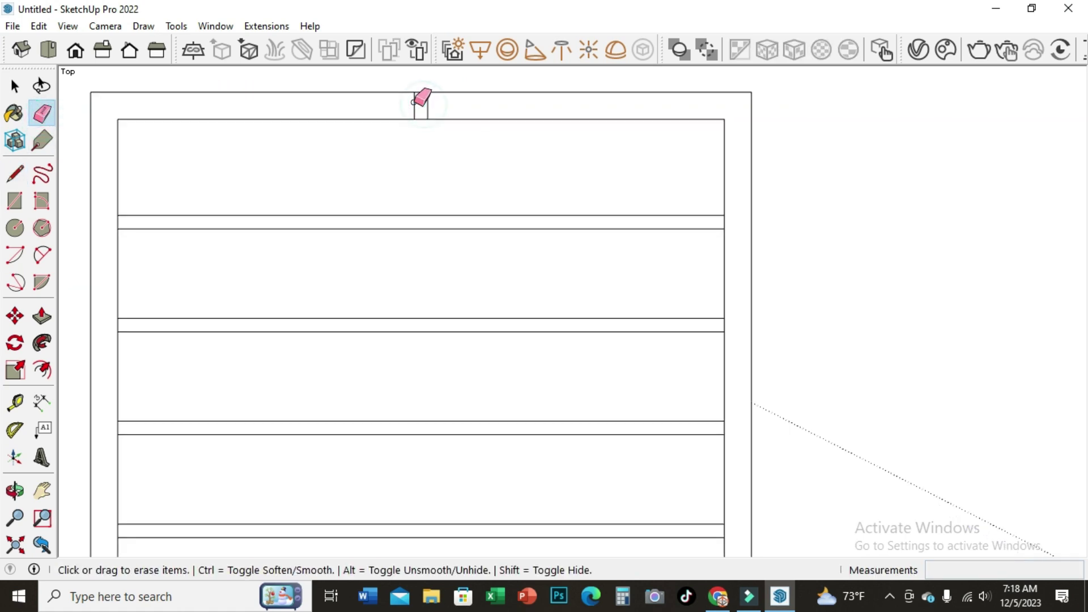
scroll(431, 97, "down", 2)
scroll(431, 96, "down", 1)
Draw the first centre-rail line from the top border mark down to the bottom edge.
left_click(14, 173)
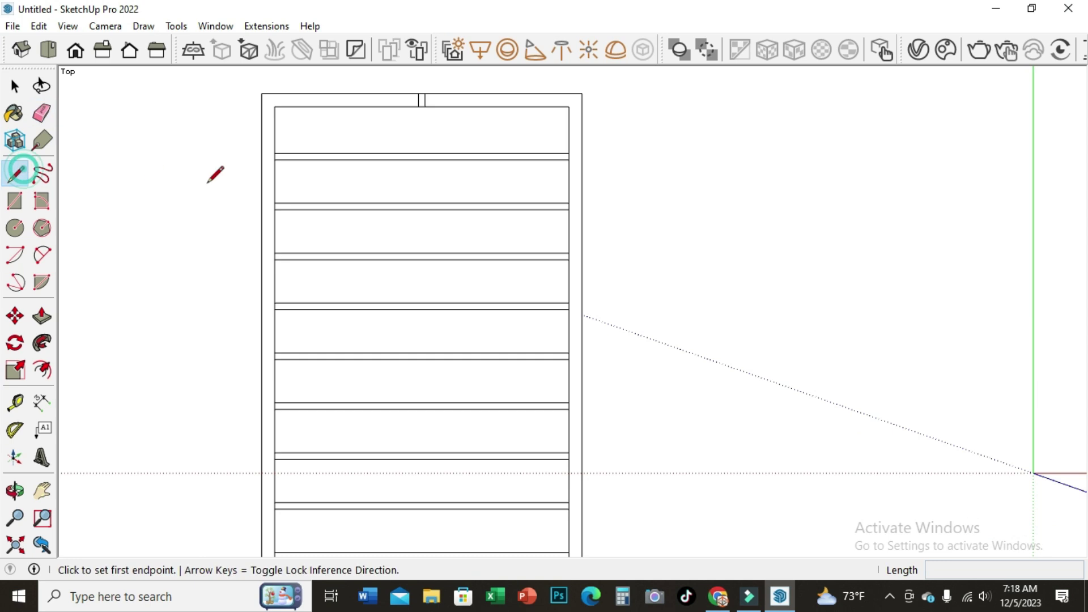
scroll(360, 160, "up", 1)
left_click(431, 94)
scroll(437, 100, "down", 1)
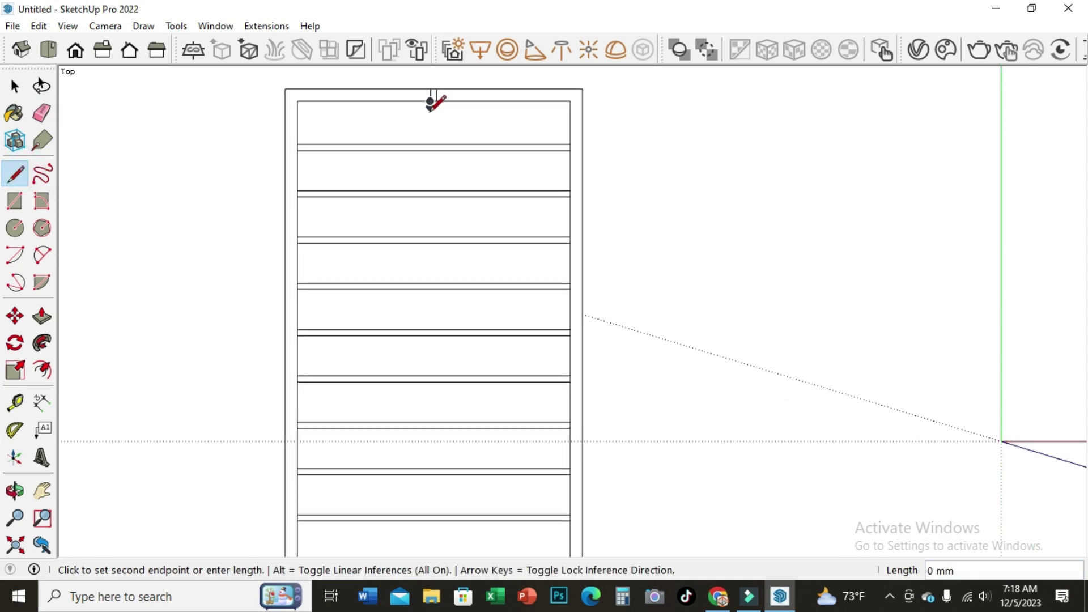
scroll(438, 102, "down", 2)
scroll(438, 283, "up", 1)
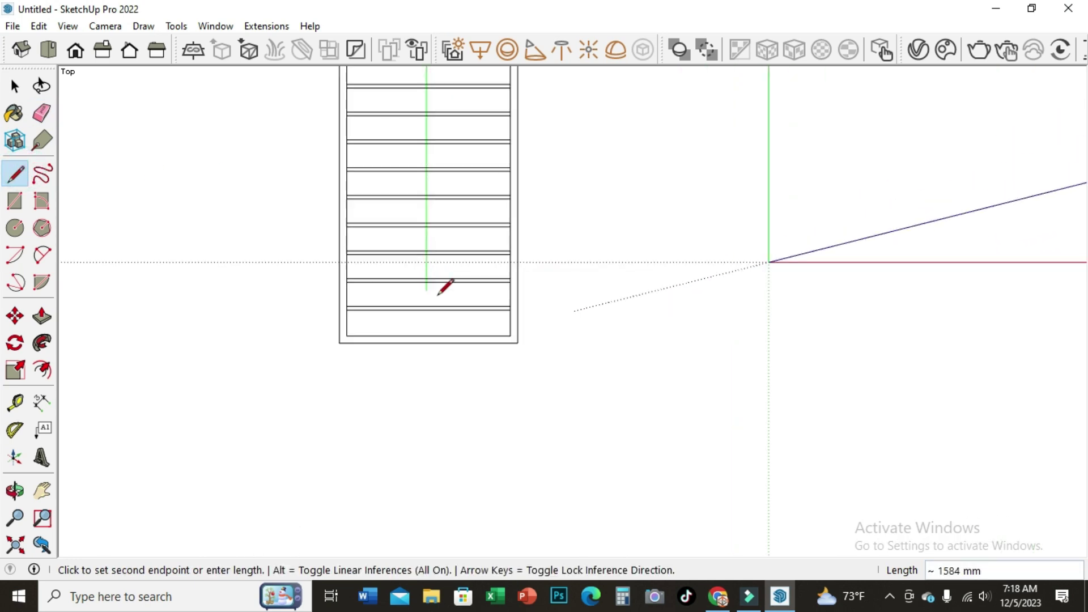
left_click(426, 334)
Draw the second parallel rail line from the top border to the bottom edge.
scroll(431, 327, "down", 1)
scroll(428, 330, "down", 1)
scroll(429, 168, "up", 1)
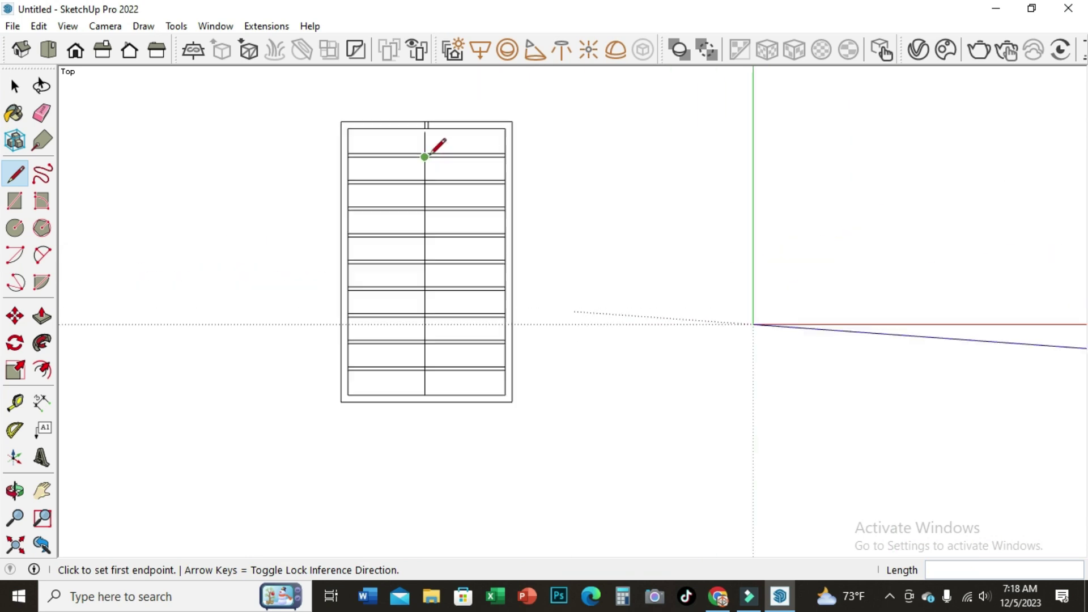
scroll(425, 156, "up", 1)
scroll(417, 155, "up", 1)
left_click(407, 168)
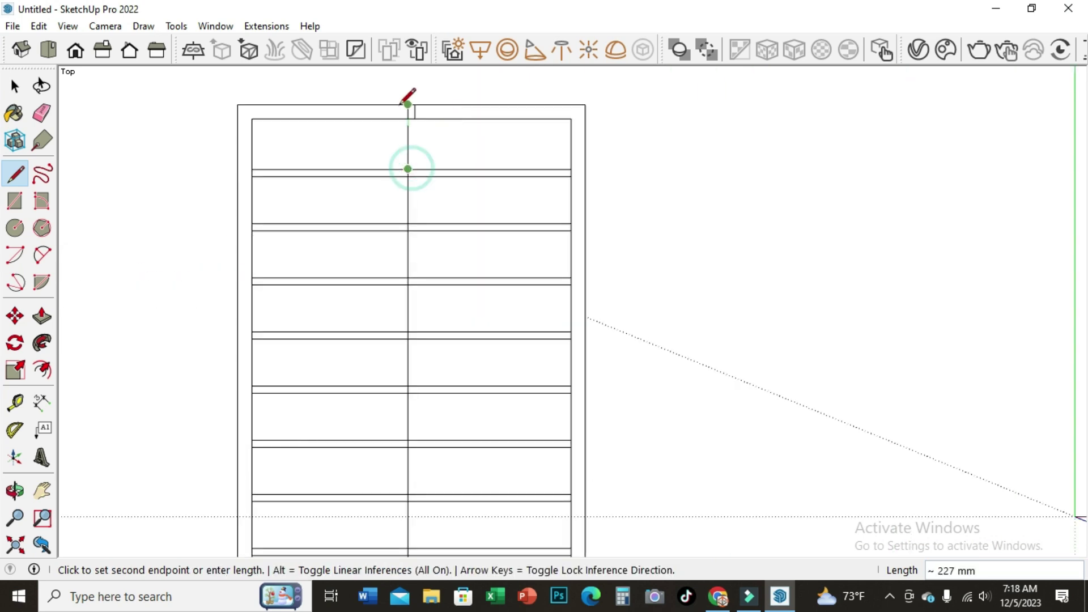
left_click(407, 117)
scroll(414, 109, "up", 1)
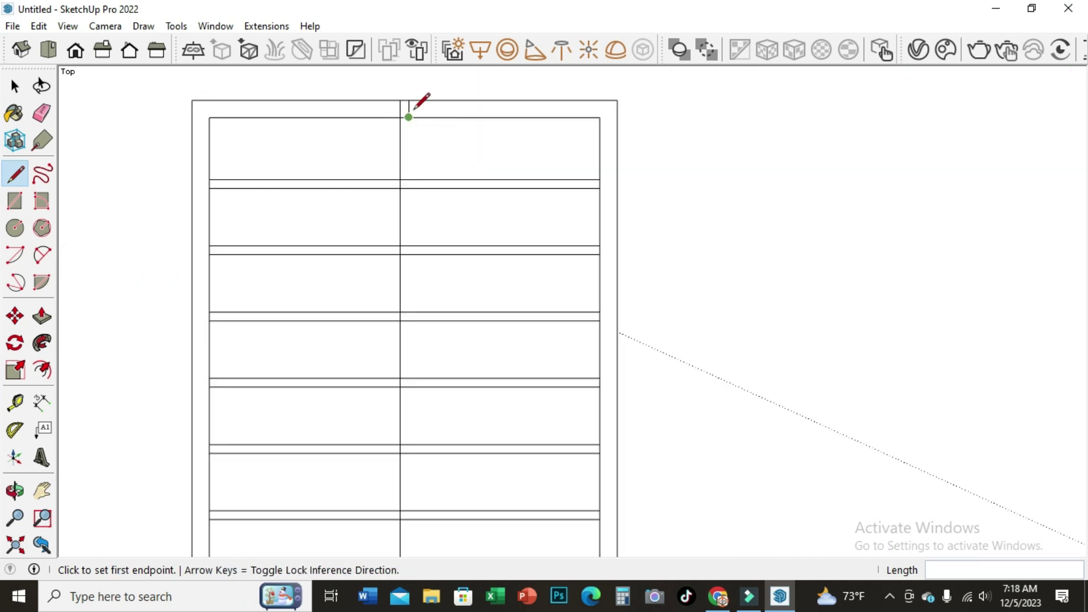
left_click(408, 100)
scroll(408, 142, "down", 2)
scroll(407, 147, "down", 1)
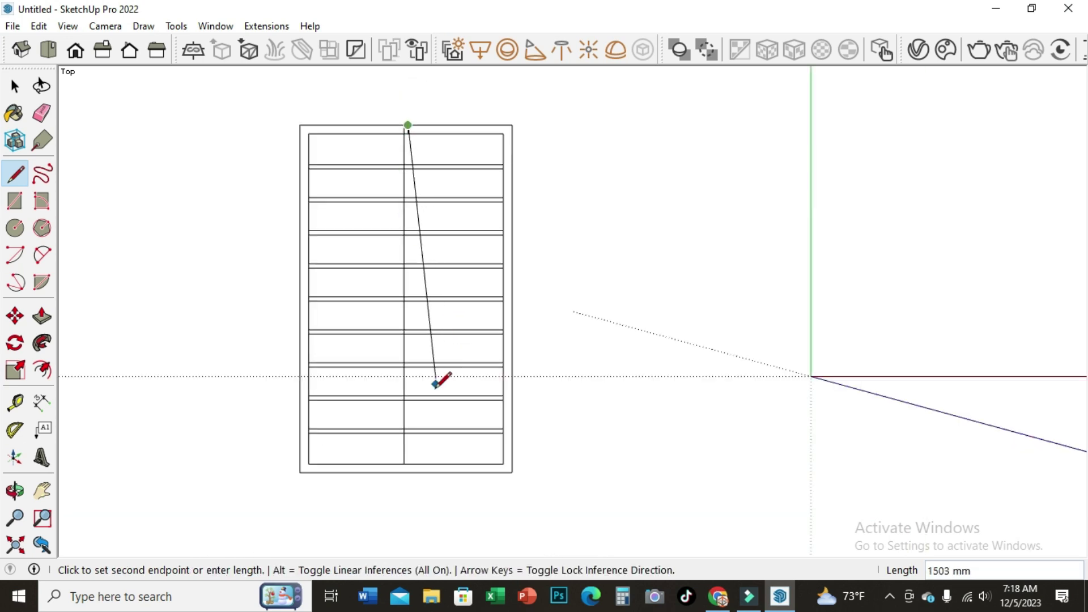
left_click(412, 461)
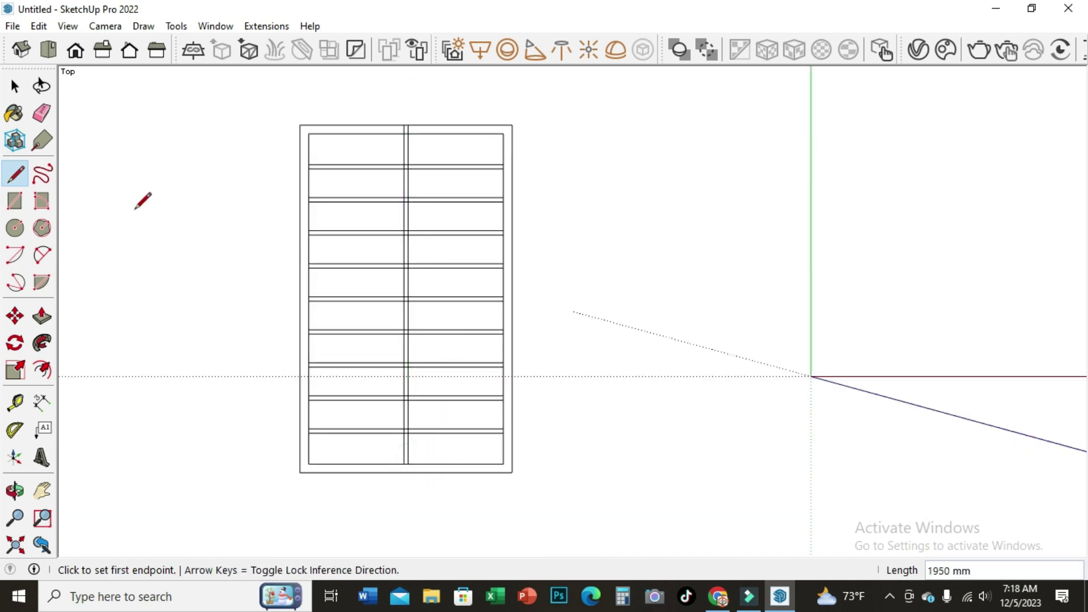
Erase the short leftover line on the frame's top border.
left_click(42, 114)
scroll(401, 109, "up", 1)
scroll(411, 119, "up", 3)
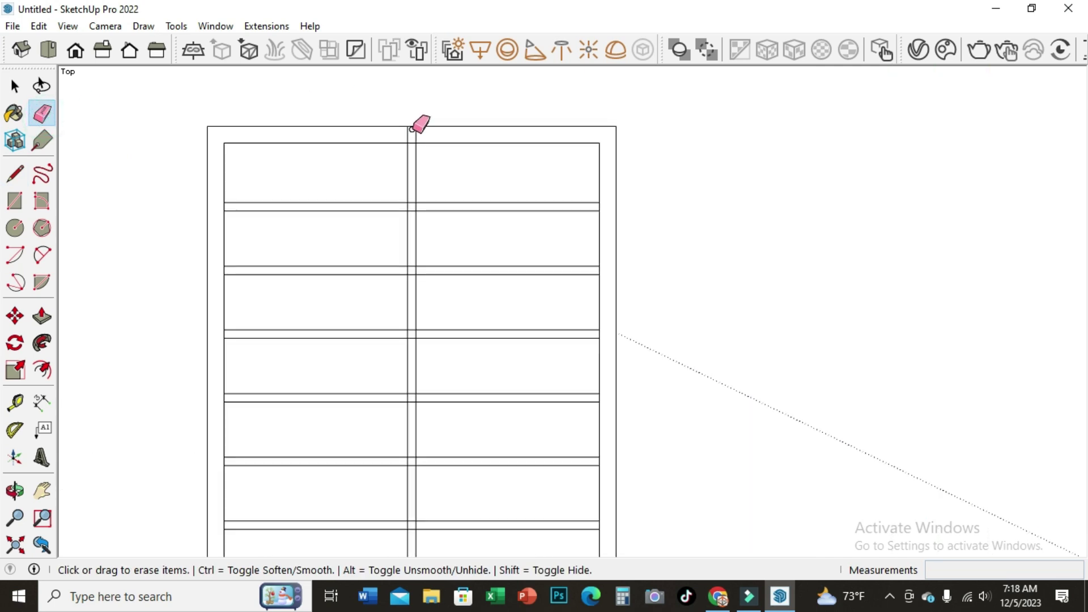
scroll(418, 124, "up", 2)
left_click_drag(417, 130, 418, 132)
scroll(404, 132, "down", 1)
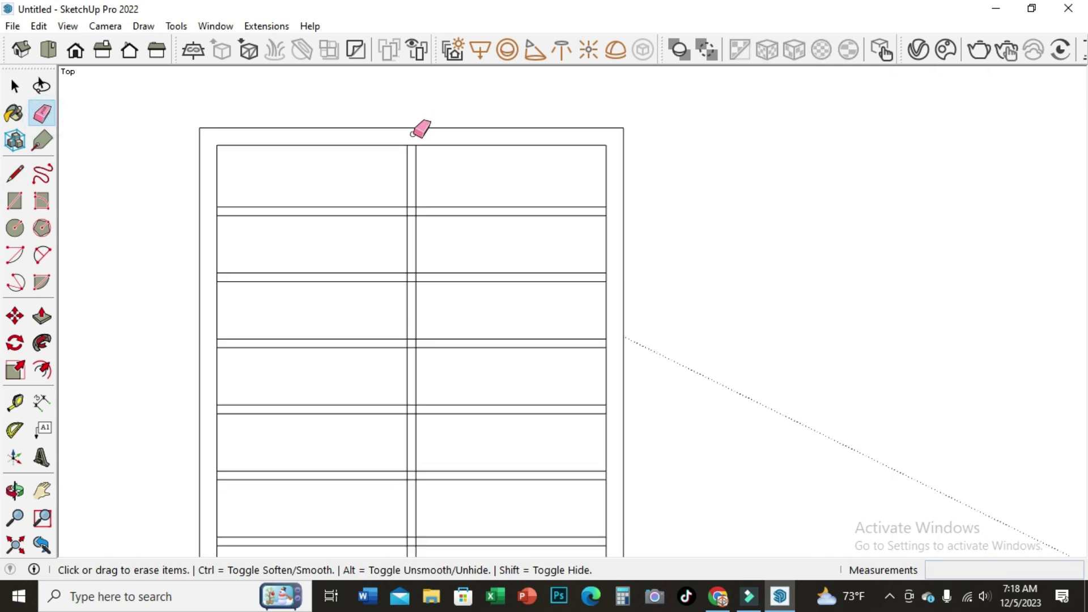
scroll(406, 132, "down", 1)
scroll(406, 142, "down", 1)
scroll(315, 187, "up", 1)
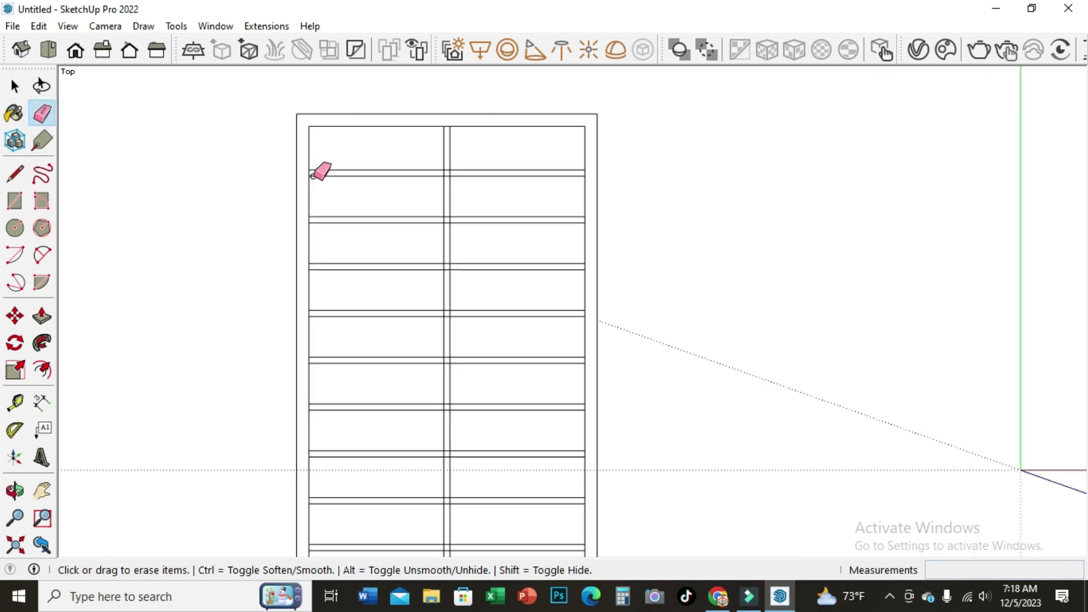
scroll(312, 177, "up", 1)
scroll(306, 175, "up", 1)
scroll(302, 170, "up", 1)
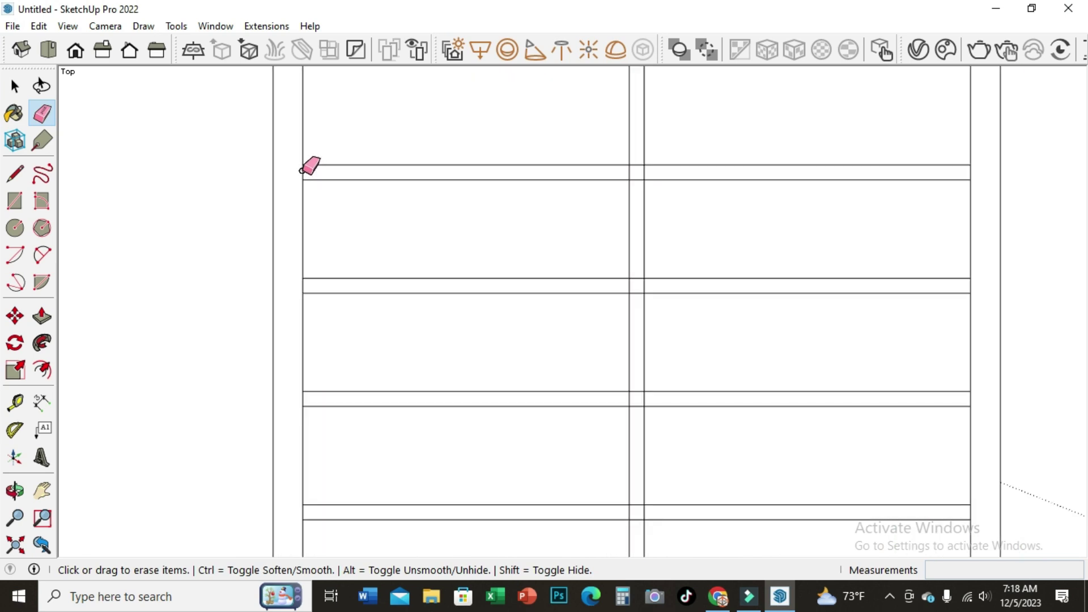
scroll(303, 170, "down", 1)
scroll(851, 173, "up", 1)
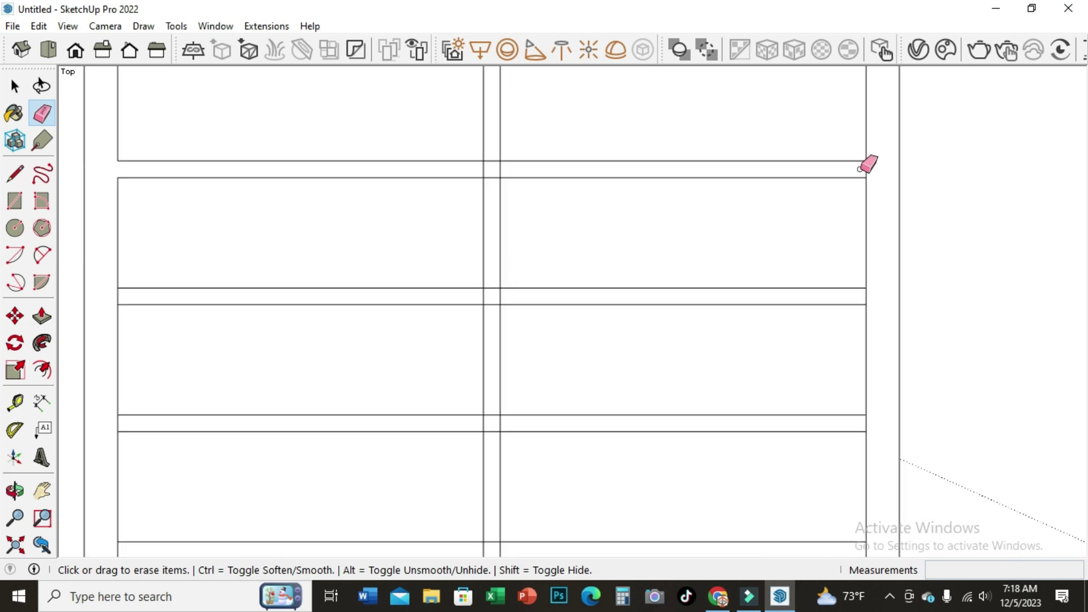
scroll(501, 166, "up", 1)
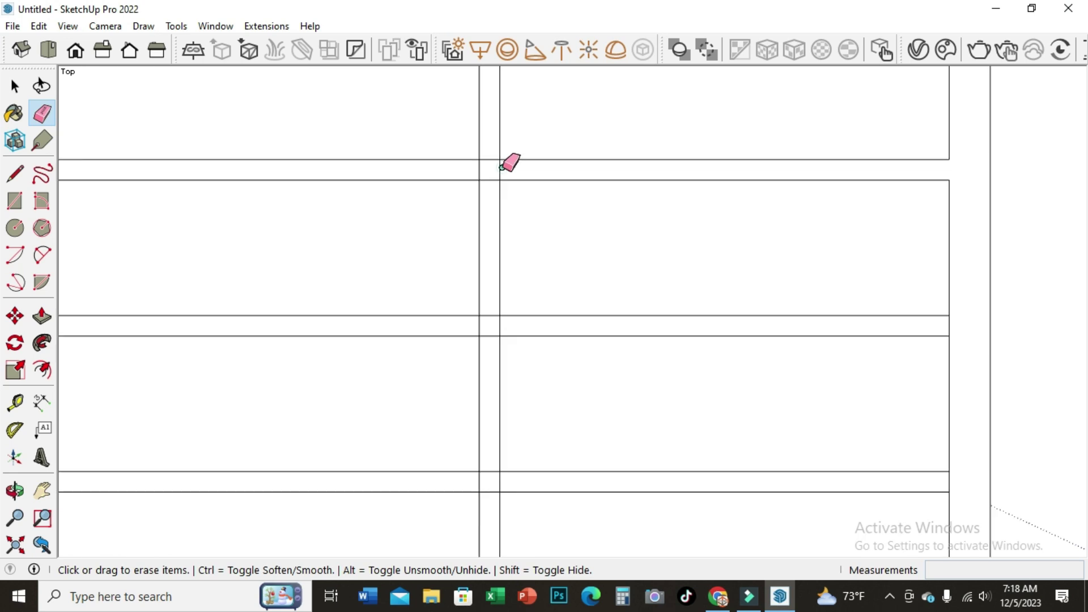
Erase leftover slat edges crossing the centre gap and stray short edges beside the rail.
left_click(487, 159)
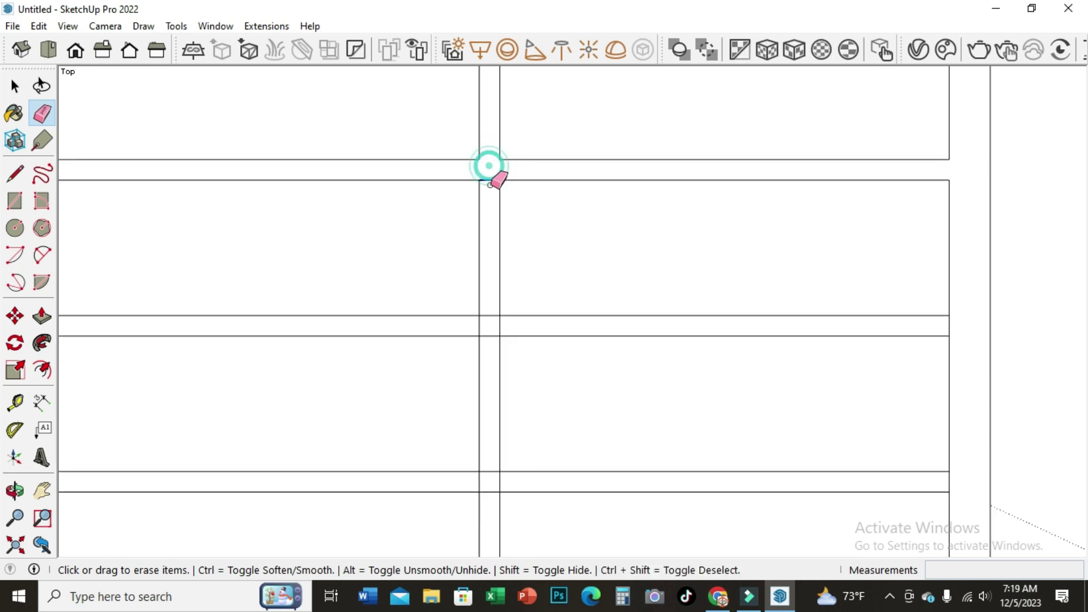
scroll(497, 174, "down", 3)
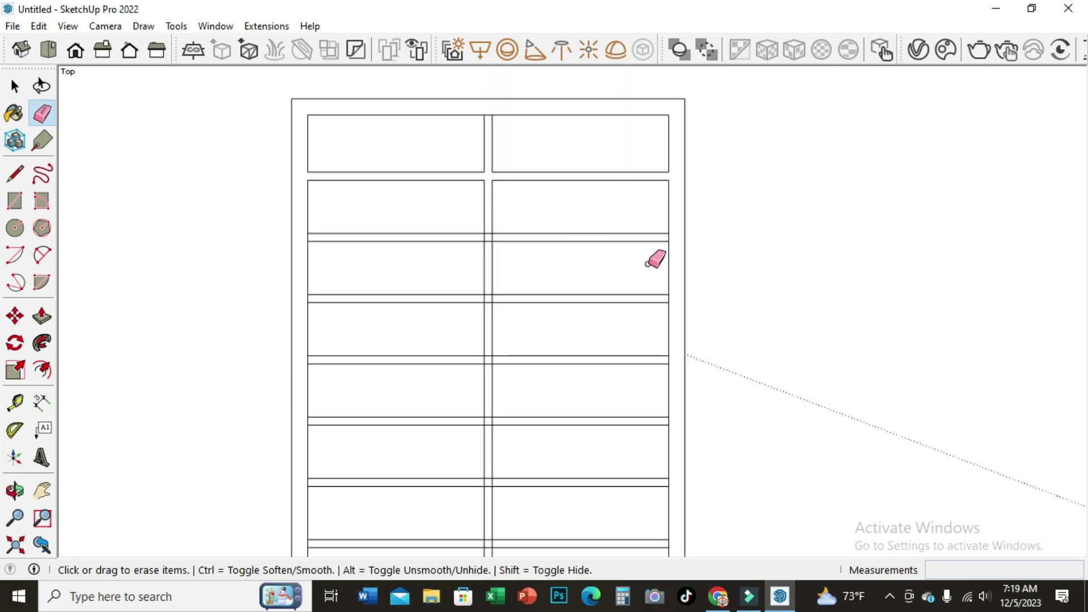
scroll(569, 252, "up", 2)
scroll(427, 235, "up", 1)
scroll(422, 218, "up", 1)
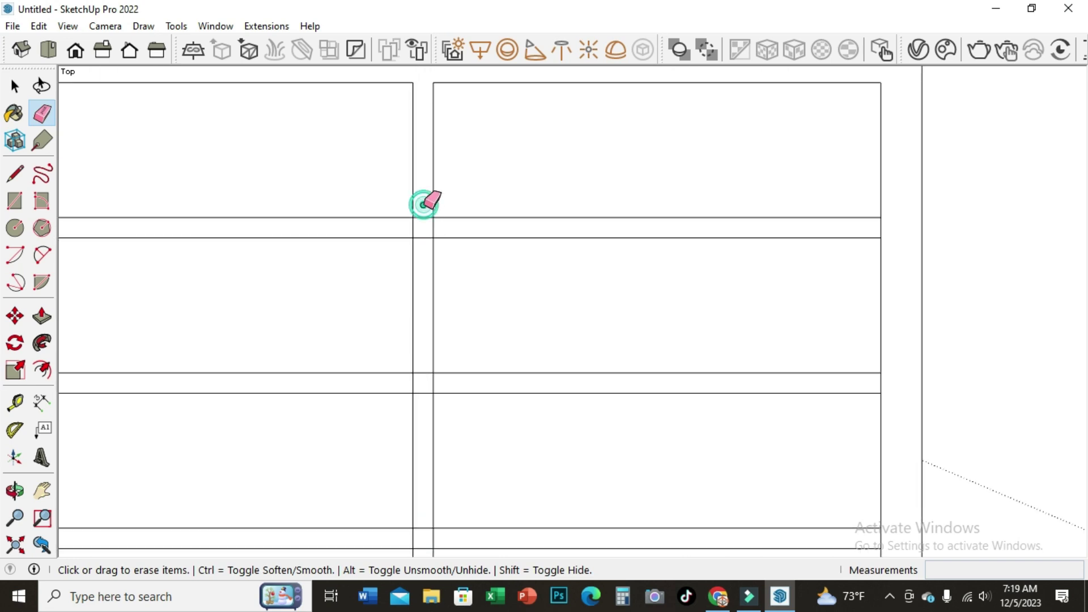
mouse_move(422, 241)
left_mouse_down()
mouse_move(427, 228)
mouse_move(415, 225)
left_mouse_up()
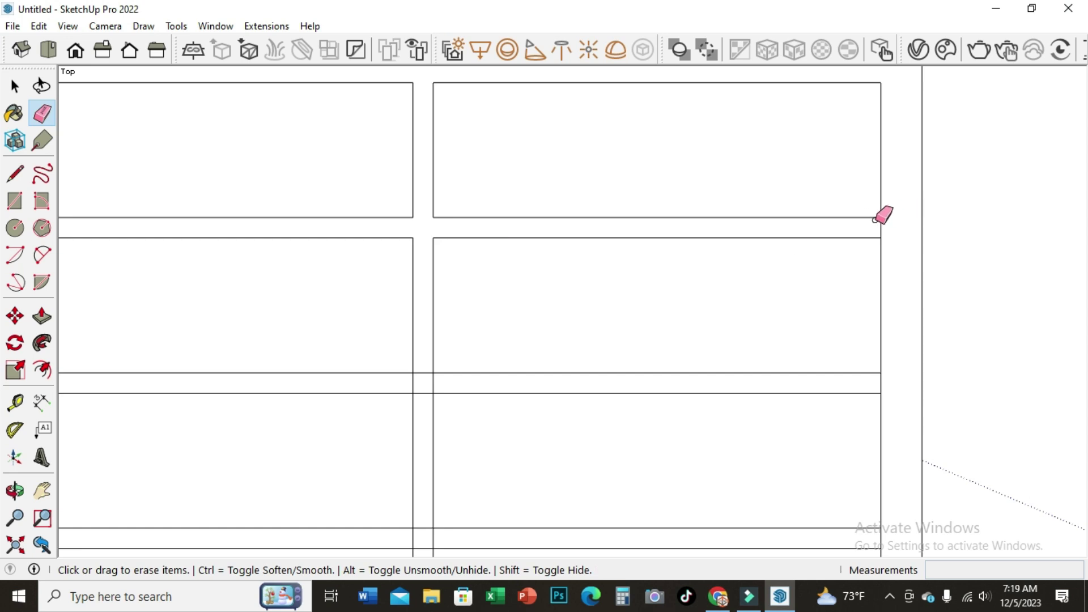
scroll(866, 218, "down", 1)
scroll(855, 218, "down", 2)
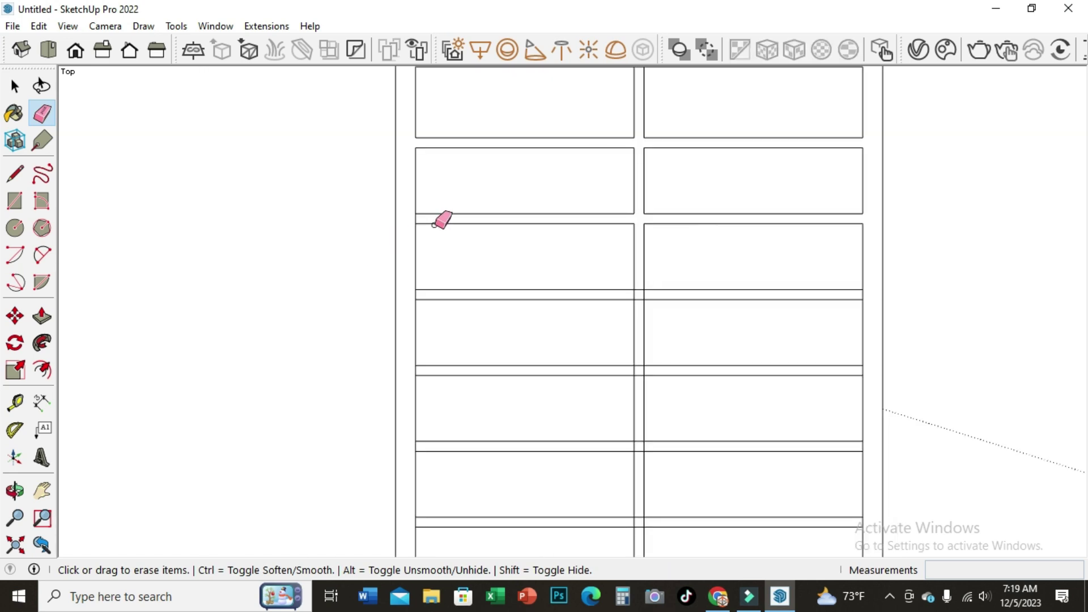
scroll(431, 215, "up", 3)
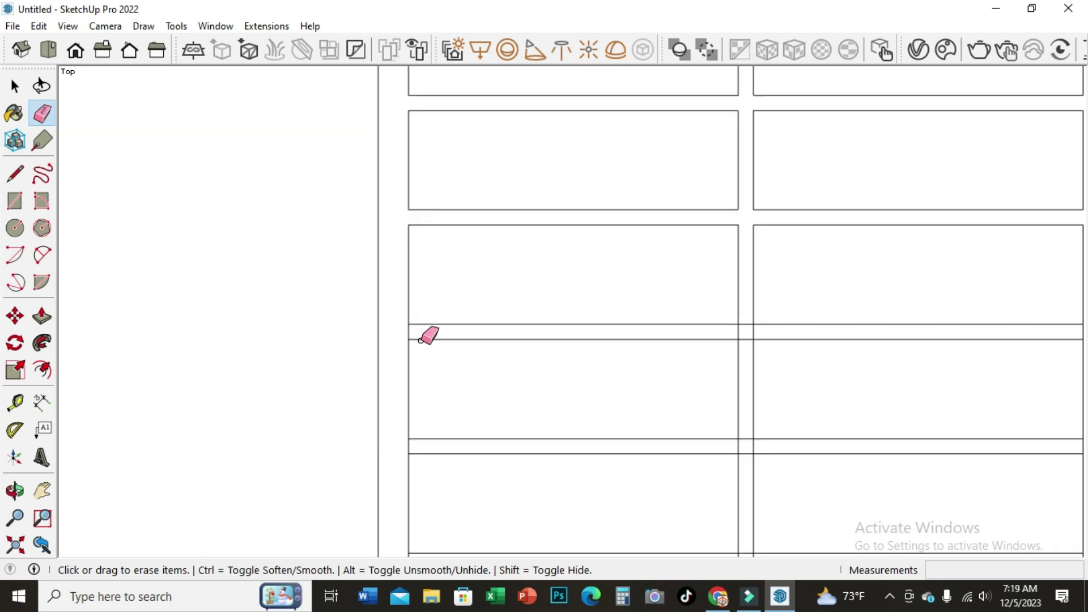
left_click(404, 333)
left_click(400, 333)
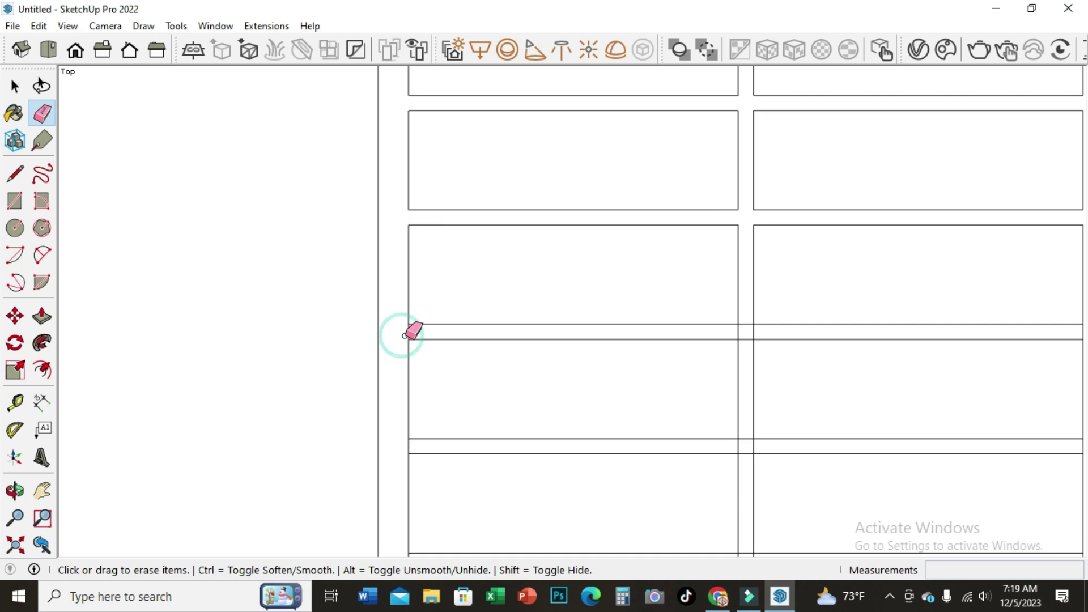
scroll(759, 336, "up", 1)
scroll(737, 343, "up", 1)
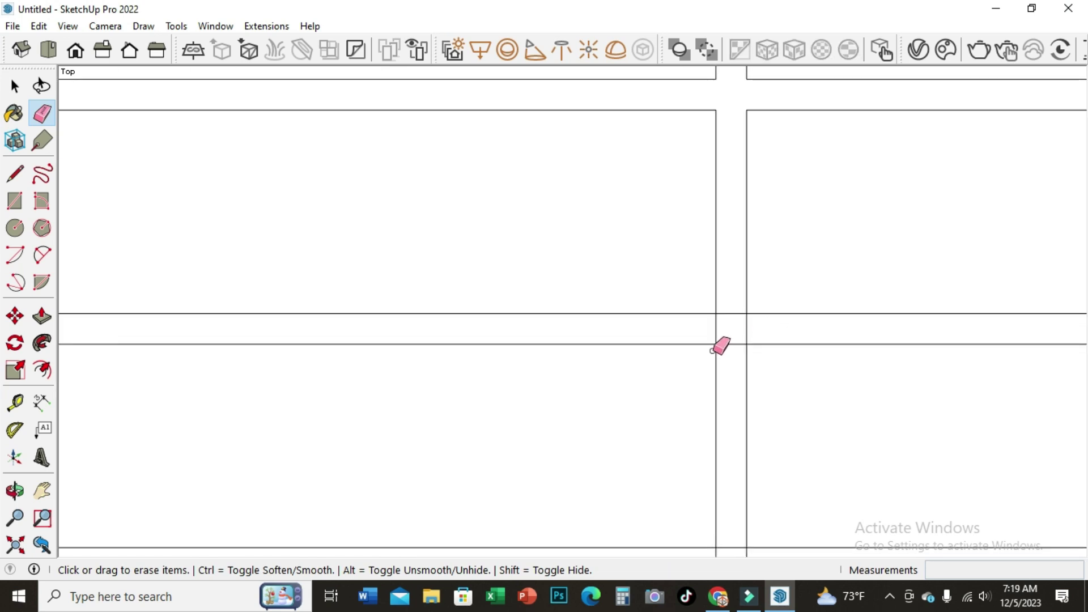
Erase the remaining short edge segments where slats cross the centre gap.
left_click(724, 356)
left_click(721, 325)
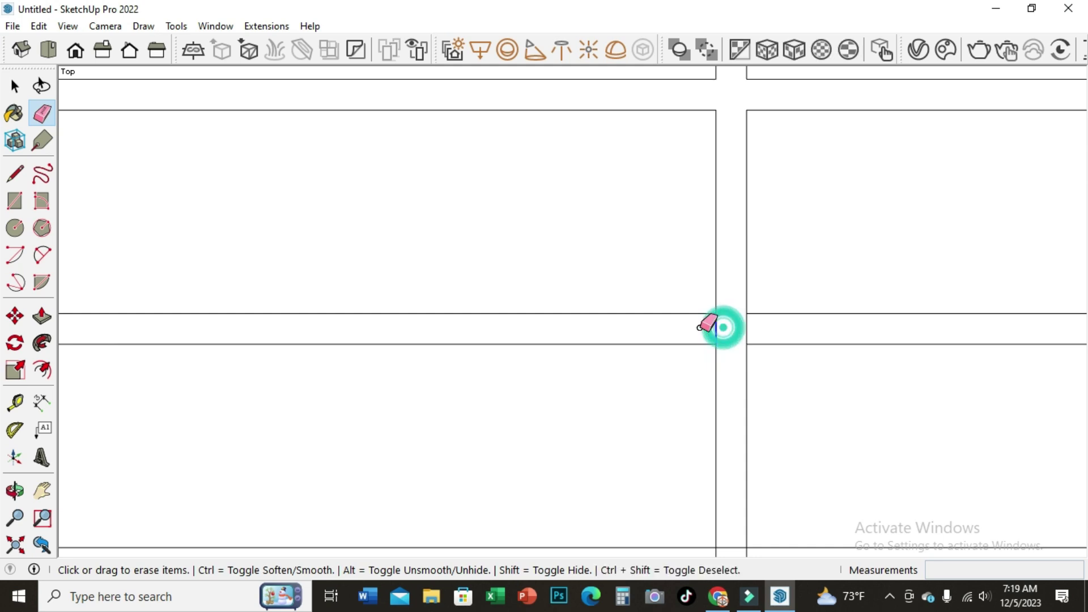
scroll(493, 252, "down", 1)
scroll(512, 243, "down", 2)
scroll(878, 283, "up", 1)
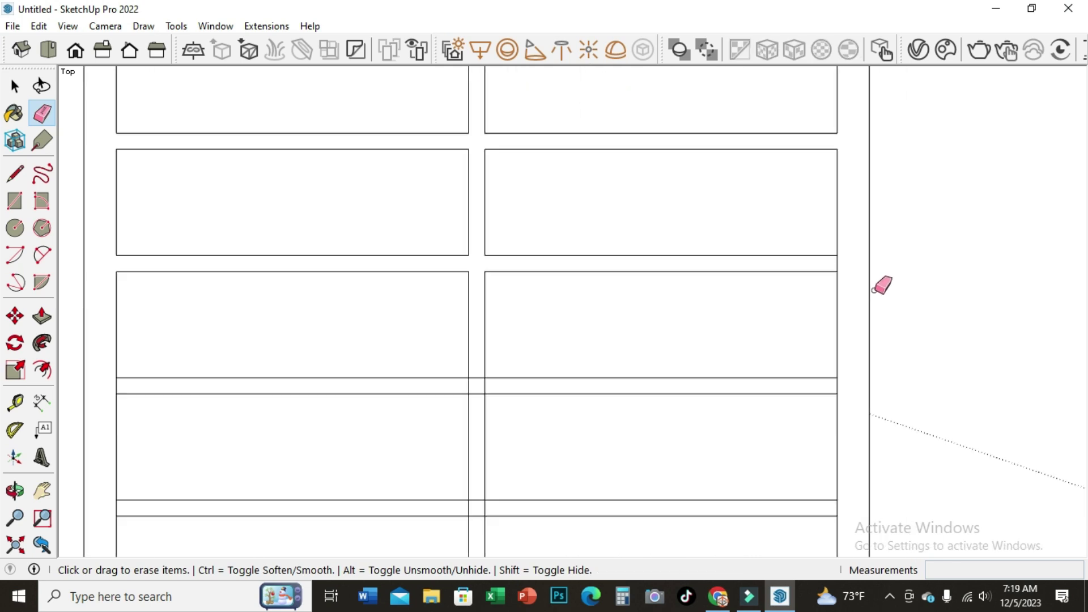
scroll(858, 278, "up", 1)
scroll(853, 271, "up", 1)
scroll(813, 238, "down", 2)
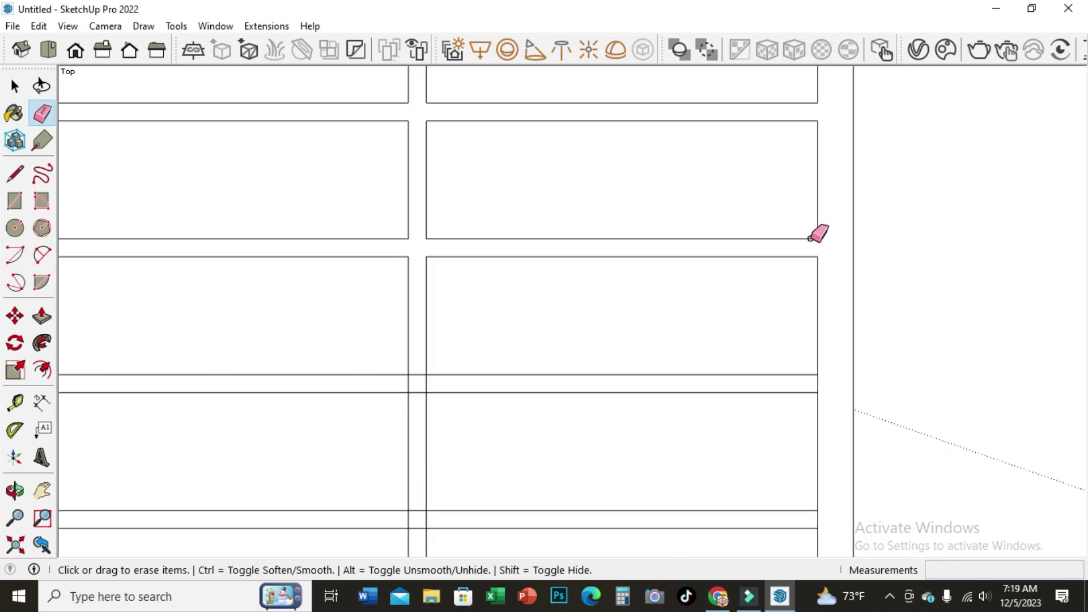
scroll(814, 356, "up", 1)
scroll(824, 351, "down", 1)
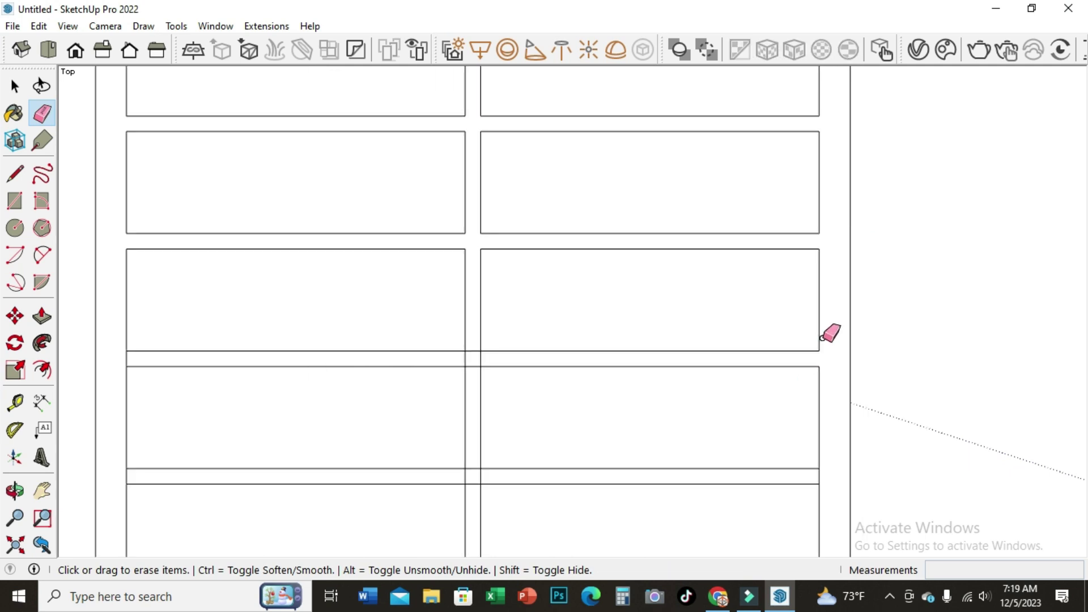
scroll(583, 352, "up", 1)
scroll(526, 350, "up", 1)
scroll(527, 351, "up", 1)
left_click_drag(498, 351, 460, 358)
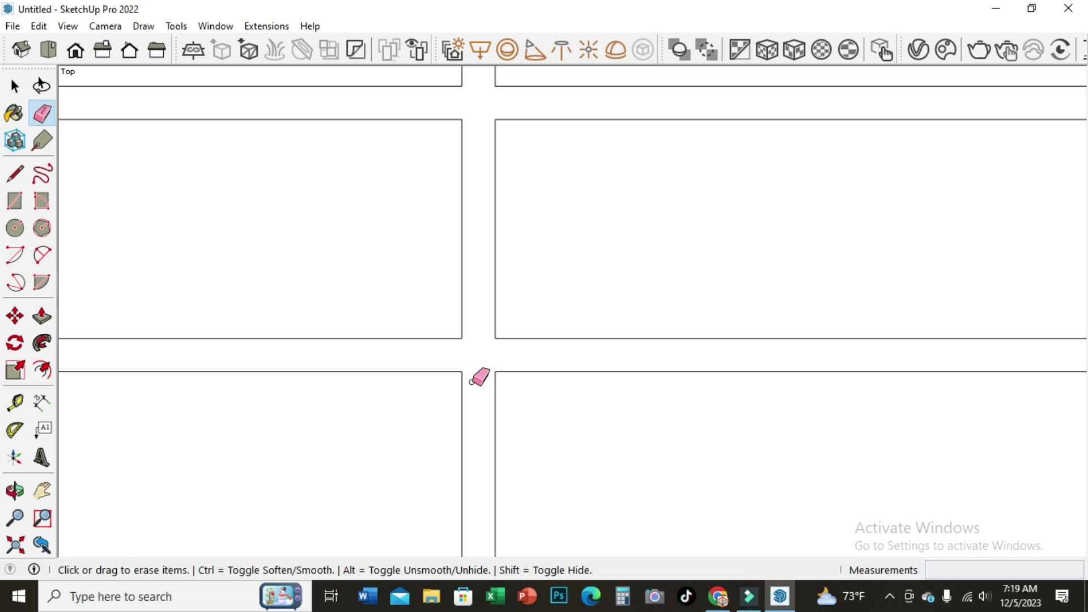
scroll(580, 287, "down", 1)
scroll(581, 300, "down", 1)
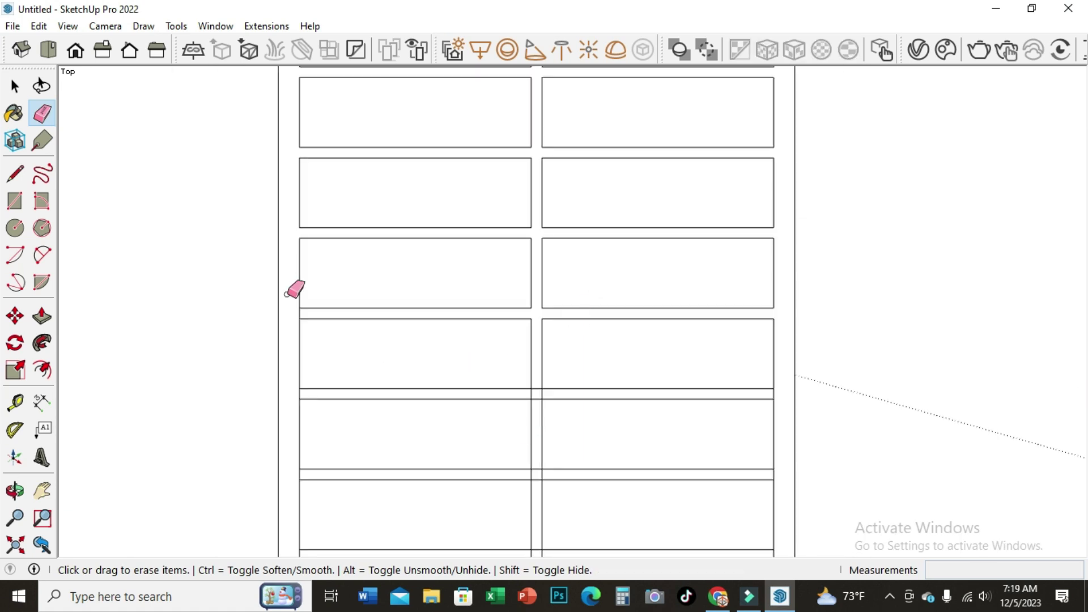
scroll(288, 294, "up", 1)
scroll(289, 293, "up", 1)
scroll(291, 286, "down", 1)
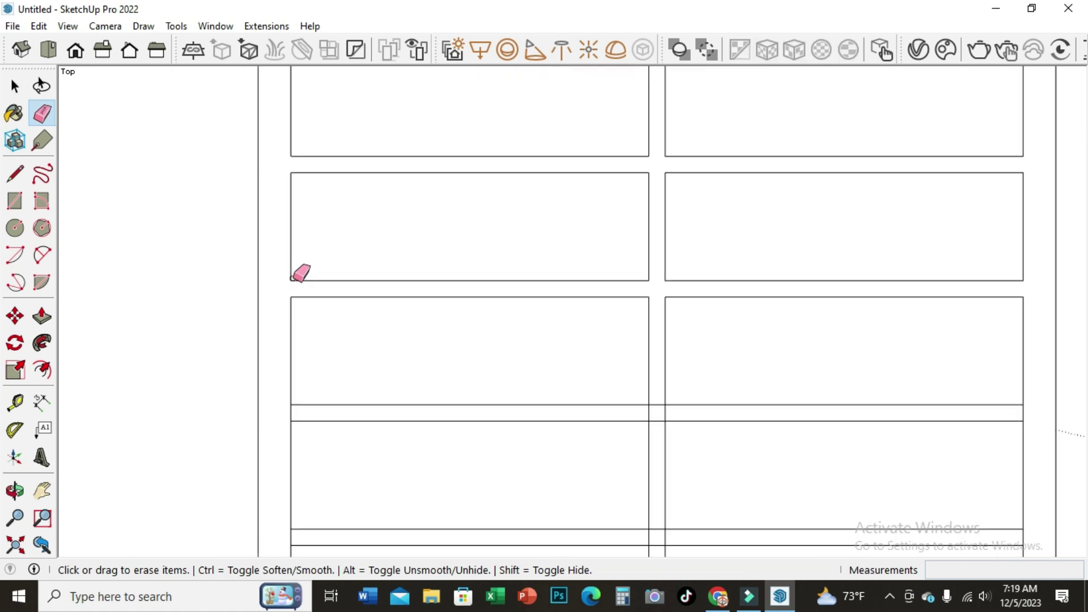
scroll(287, 374, "down", 1)
scroll(301, 382, "up", 2)
scroll(303, 374, "up", 1)
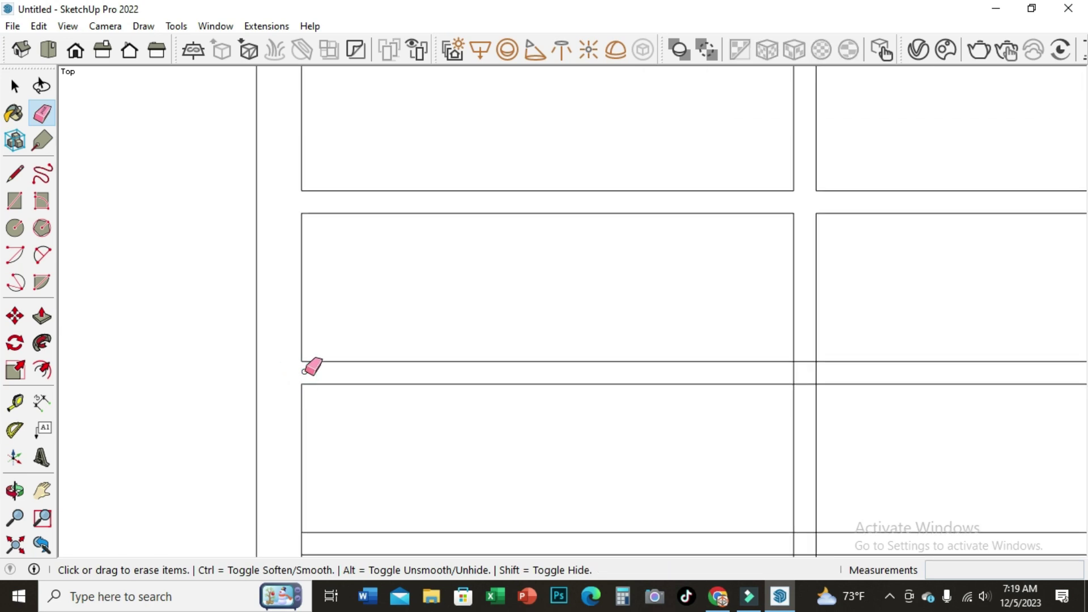
Erase the short leftover edges crossing the centre gap between the two panel columns.
left_click_drag(806, 393, 798, 350)
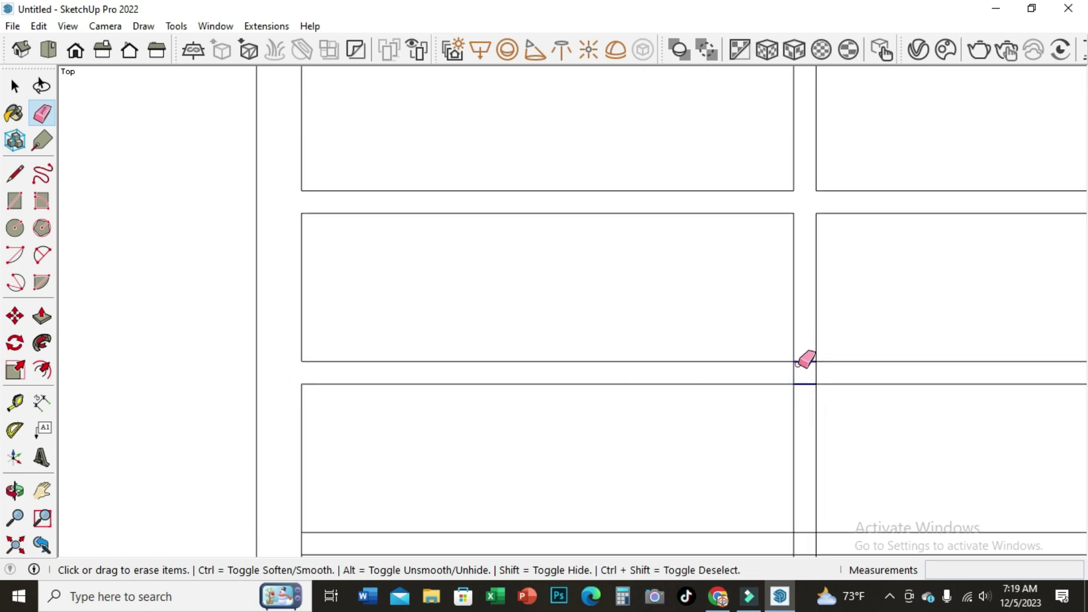
scroll(736, 328, "down", 1)
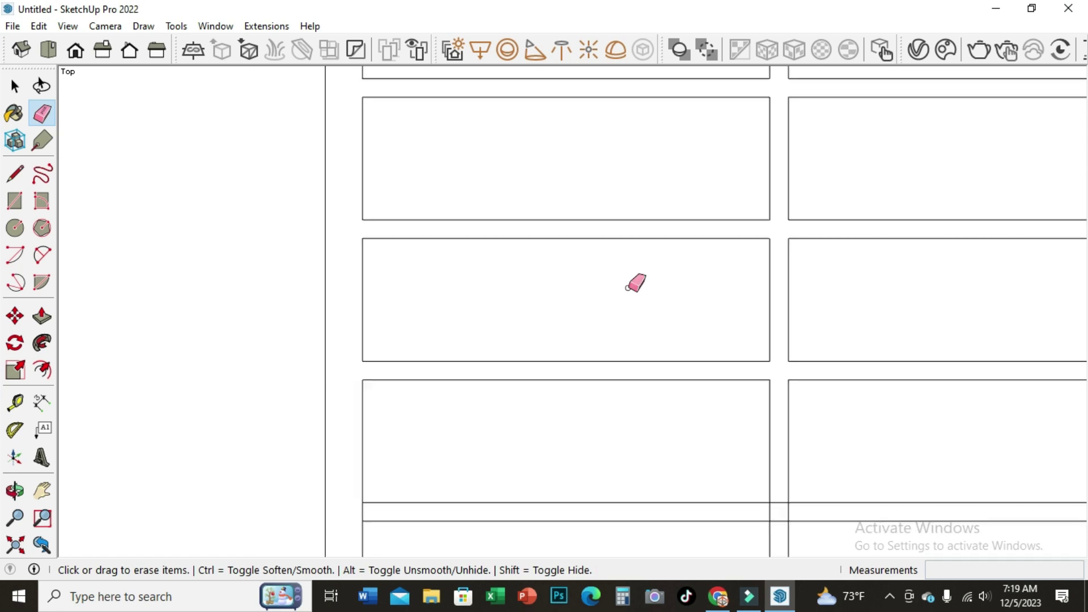
scroll(578, 269, "down", 3)
scroll(872, 297, "down", 2)
scroll(776, 318, "up", 3)
scroll(754, 308, "up", 1)
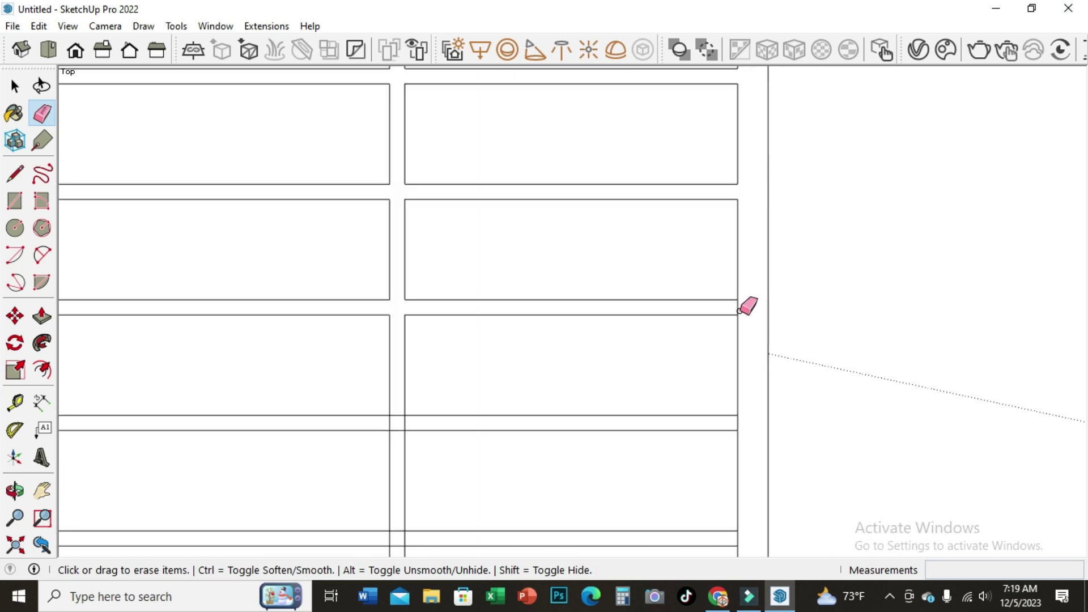
left_click(738, 309)
scroll(679, 266, "down", 2)
scroll(524, 361, "up", 2)
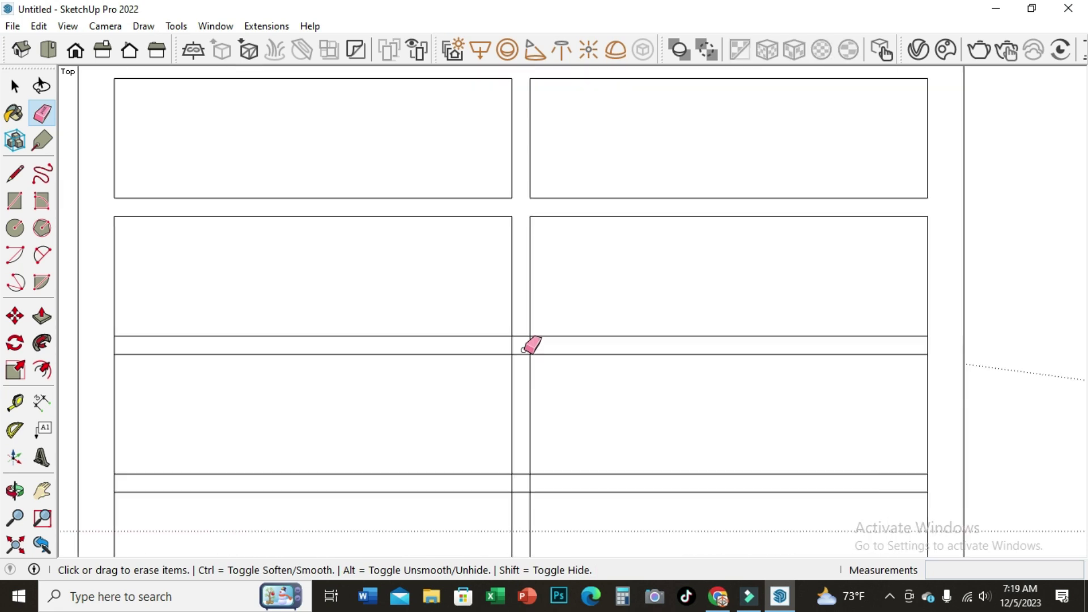
scroll(528, 347, "up", 1)
left_click(522, 354)
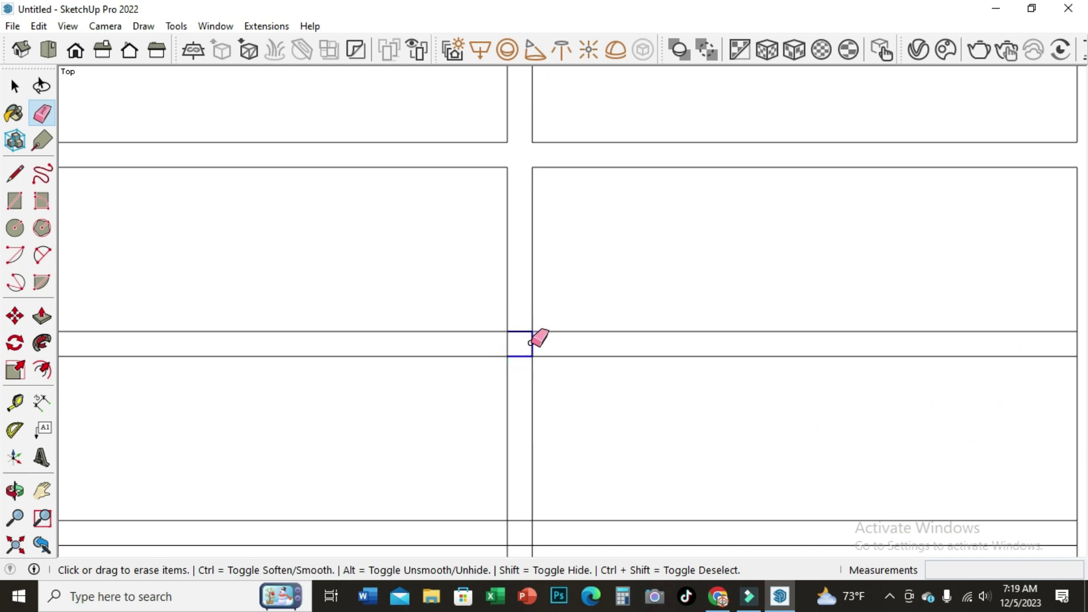
scroll(513, 317, "down", 2)
scroll(688, 338, "down", 2)
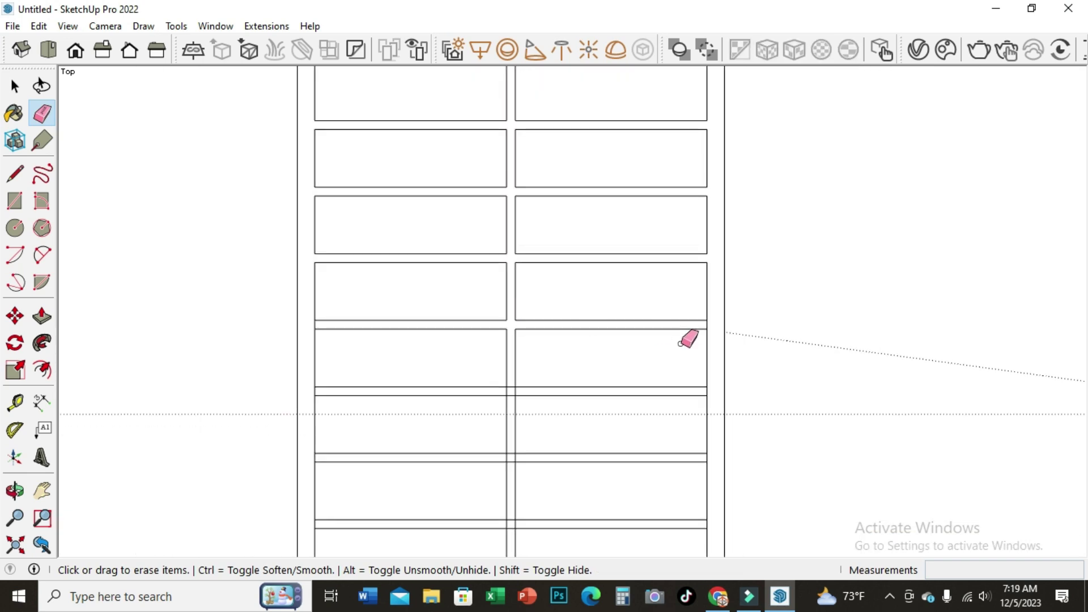
scroll(709, 328, "up", 2)
scroll(708, 327, "down", 1)
left_click(709, 319)
scroll(606, 297, "down", 2)
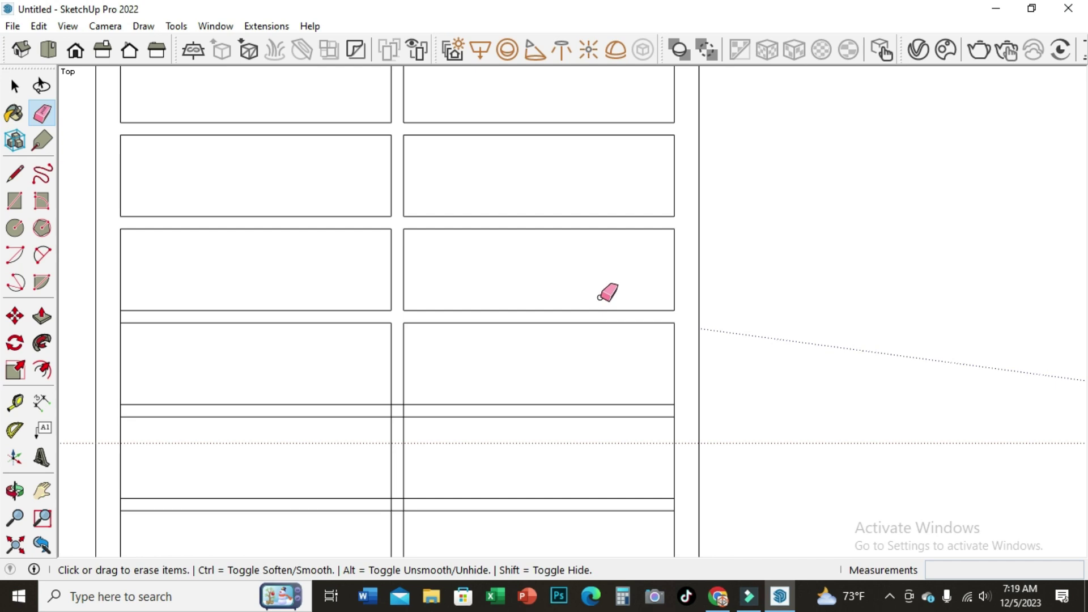
scroll(453, 351, "down", 2)
scroll(306, 385, "up", 3)
scroll(272, 368, "up", 1)
left_click(241, 360)
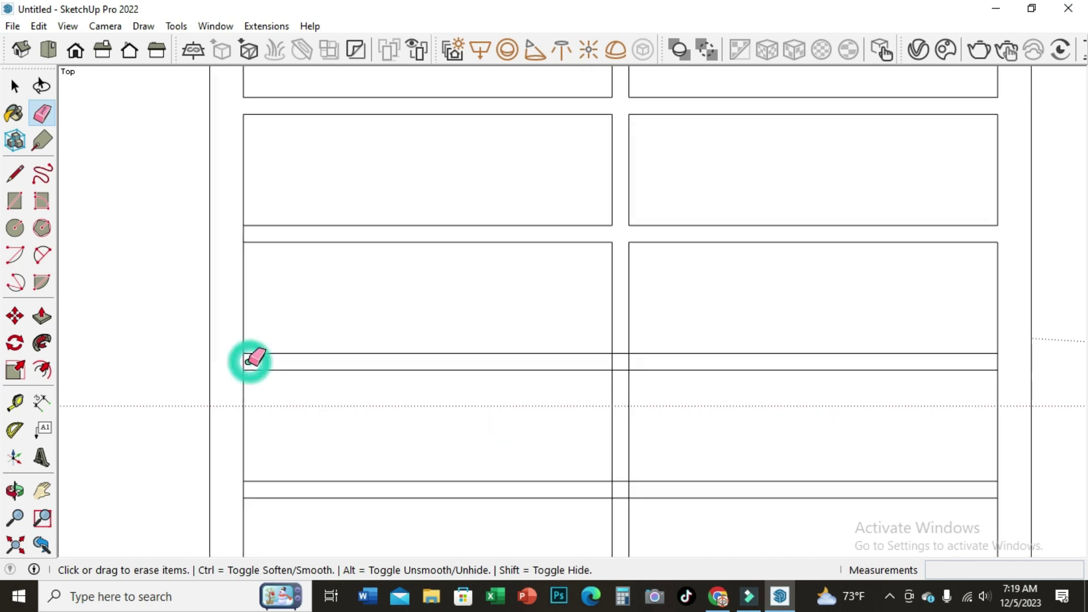
scroll(605, 372, "up", 1)
scroll(619, 358, "up", 2)
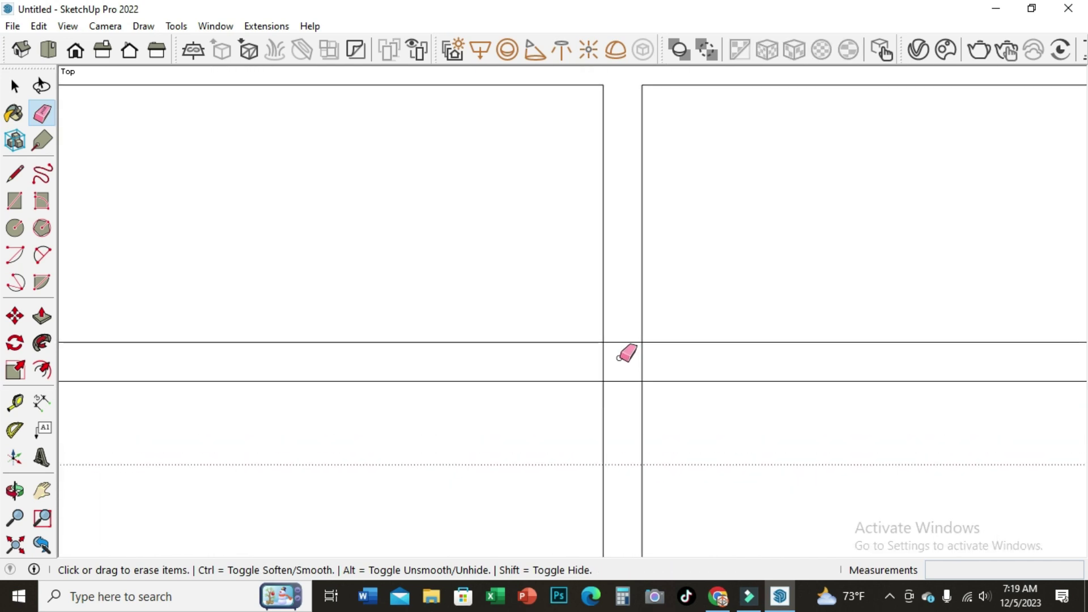
Erase further short edges crossing the centre gap lower down the grid.
mouse_move(620, 335)
left_mouse_down()
mouse_move(621, 385)
mouse_move(584, 355)
left_mouse_up()
scroll(557, 282, "down", 1)
scroll(561, 289, "down", 2)
scroll(952, 317, "up", 1)
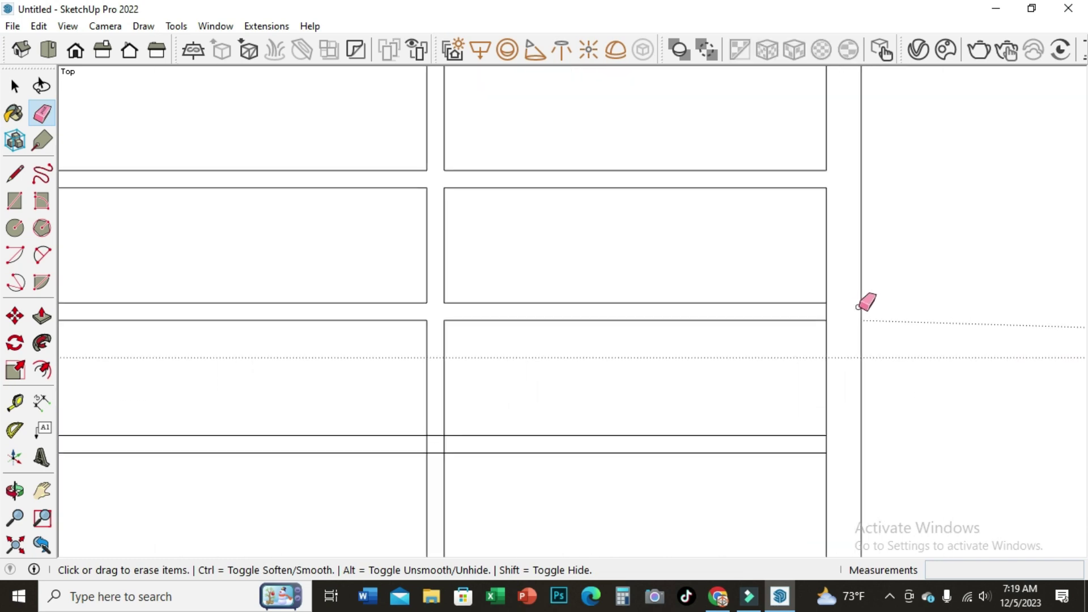
scroll(849, 305, "up", 2)
scroll(779, 290, "down", 3)
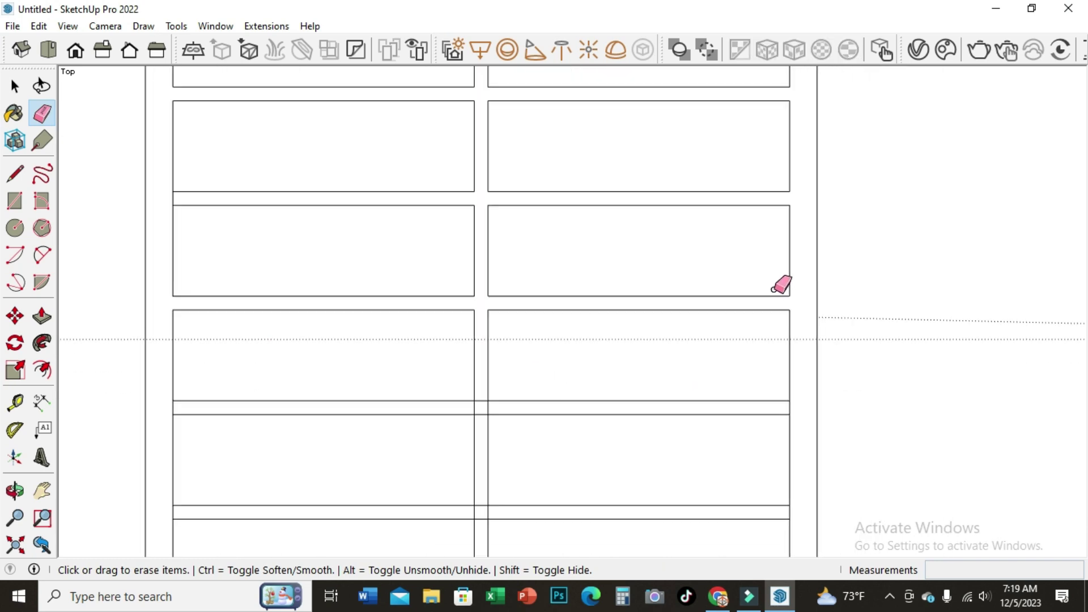
scroll(774, 289, "down", 1)
scroll(553, 391, "up", 1)
scroll(559, 396, "up", 2)
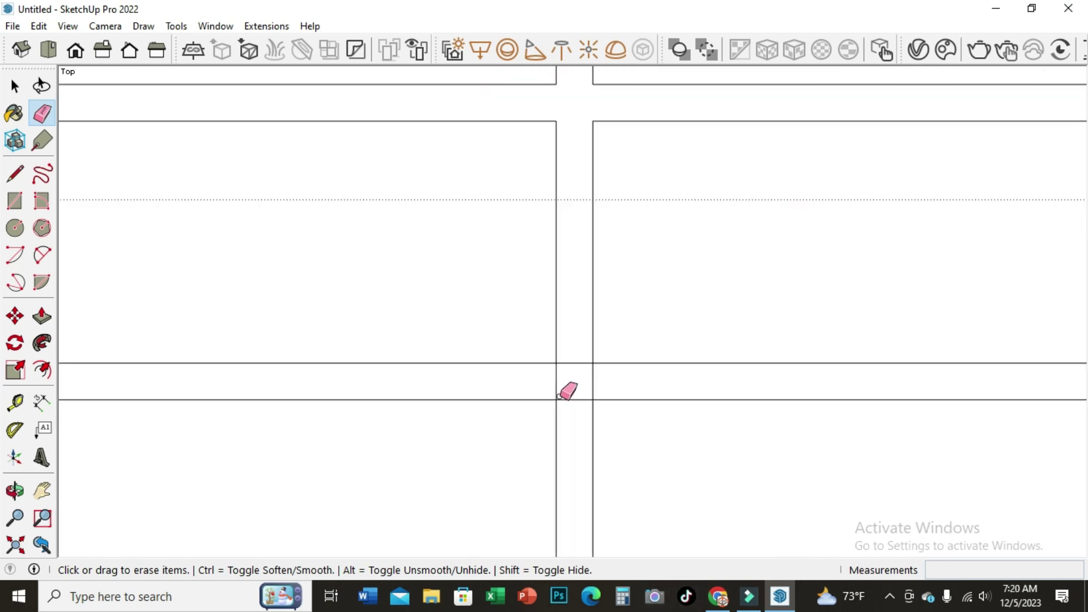
mouse_move(570, 410)
left_mouse_down()
mouse_move(575, 356)
mouse_move(589, 378)
left_mouse_up()
scroll(530, 360, "down", 2)
scroll(867, 333, "up", 1)
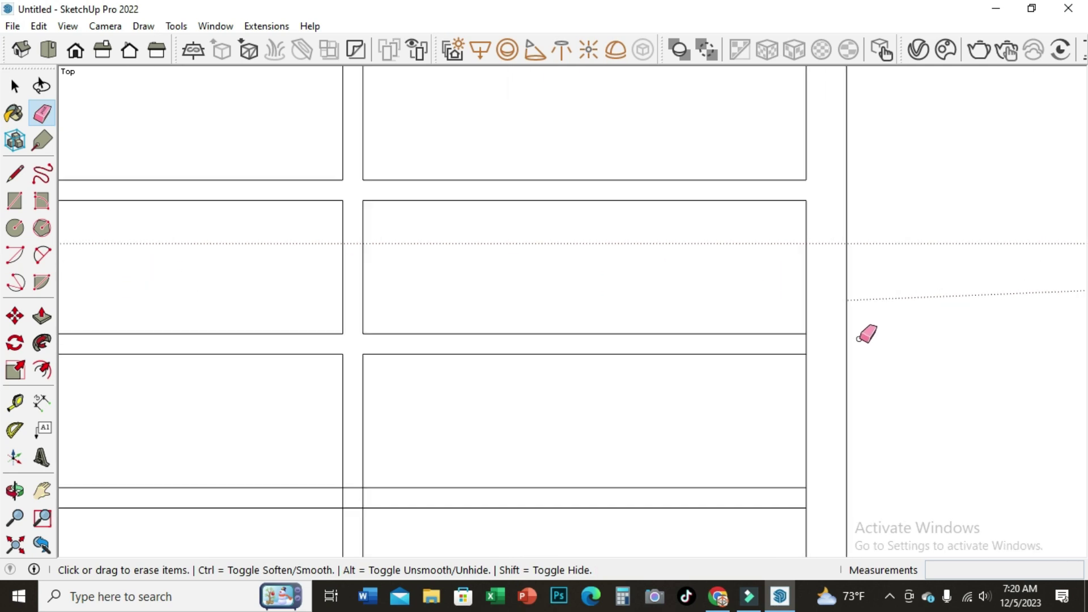
scroll(817, 339, "up", 1)
scroll(740, 284, "down", 1)
scroll(736, 288, "down", 1)
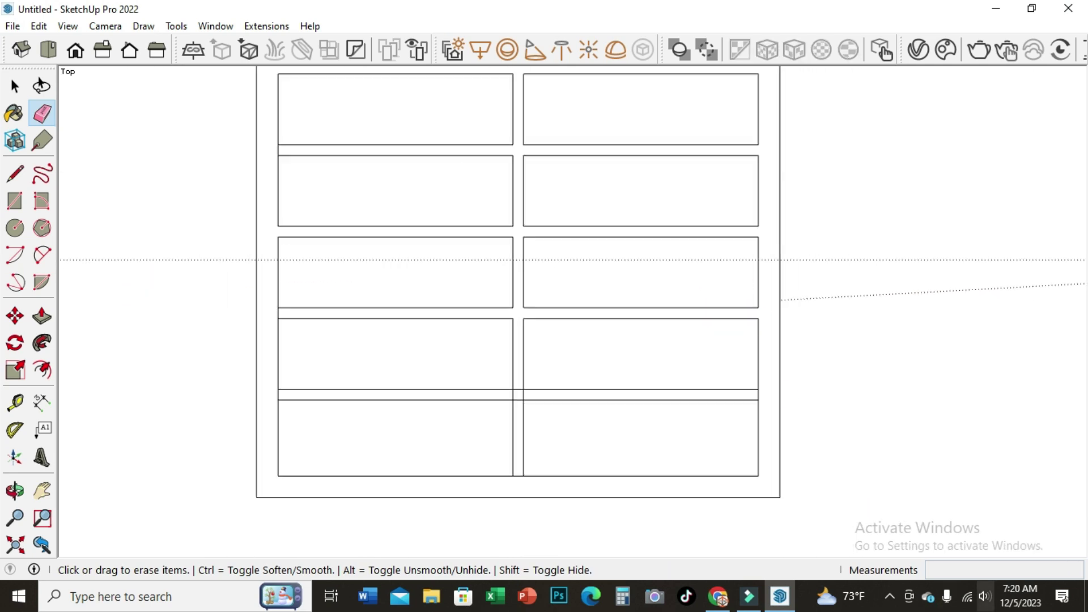
scroll(289, 287, "up", 1)
scroll(269, 333, "up", 1)
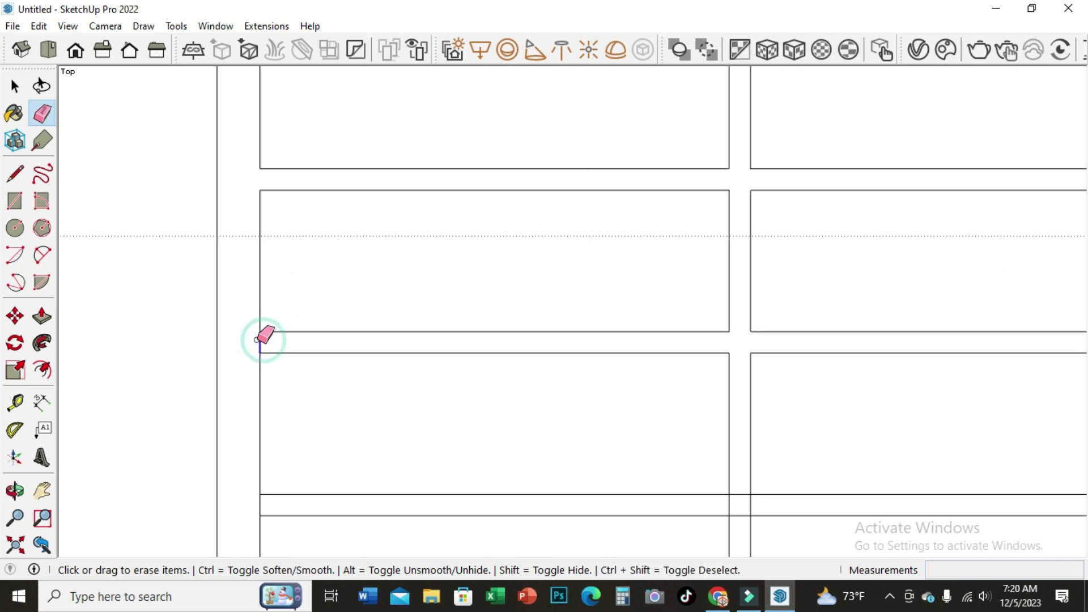
scroll(257, 408, "down", 1)
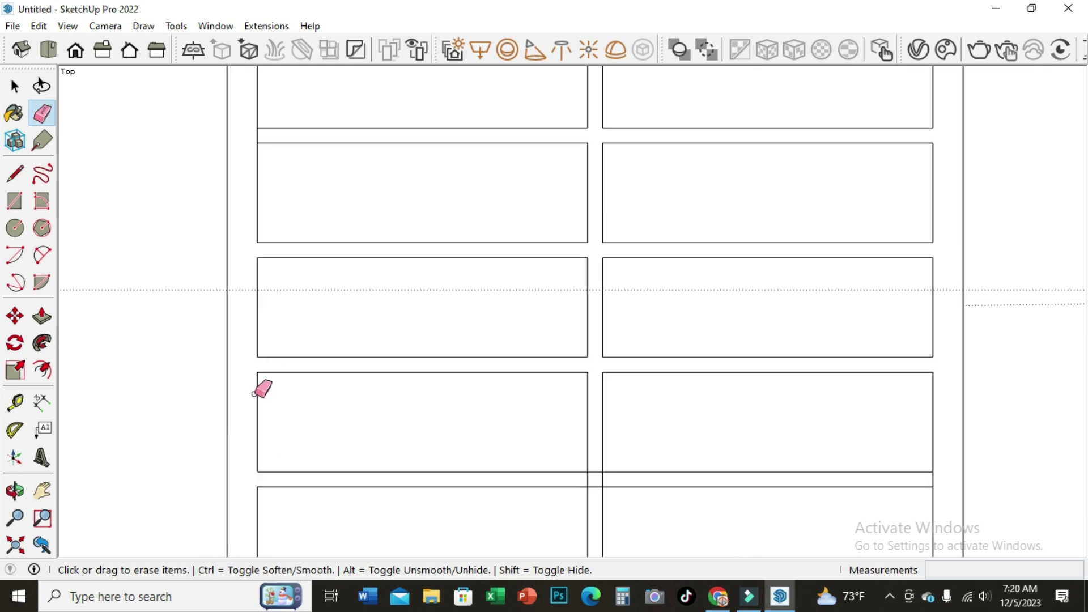
scroll(259, 388, "down", 1)
scroll(501, 507, "up", 2)
scroll(539, 504, "up", 1)
Erase the last two gap edges and zoom out to see the whole 2x10 grid.
mouse_move(520, 456)
left_mouse_down()
mouse_move(512, 418)
mouse_move(541, 430)
left_mouse_up()
scroll(501, 340, "down", 1)
scroll(501, 340, "down", 1)
scroll(497, 464, "up", 1)
scroll(499, 470, "up", 1)
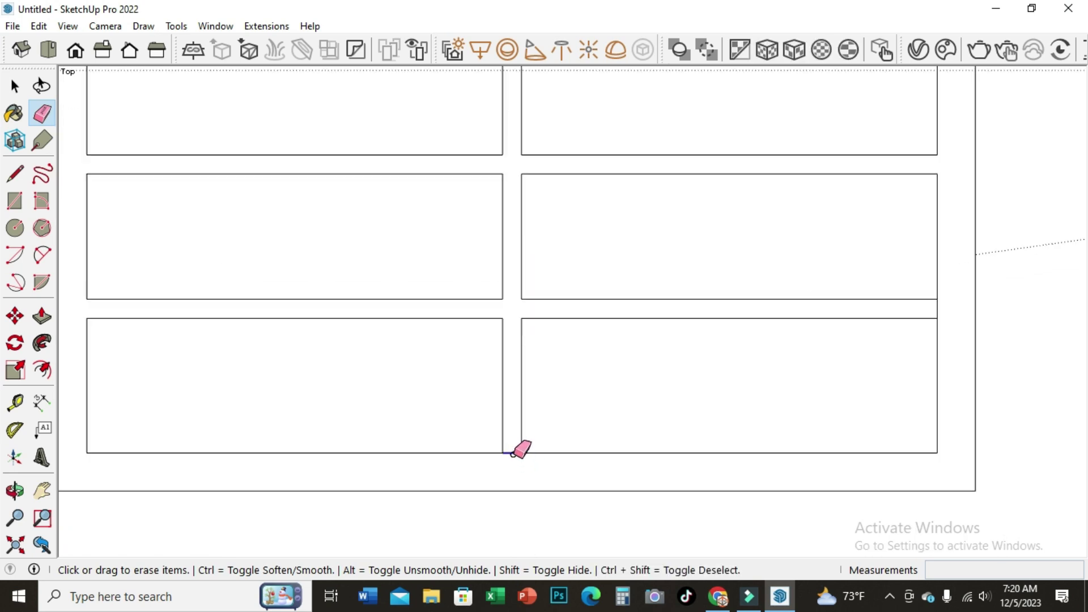
scroll(892, 322, "up", 1)
scroll(892, 322, "up", 1)
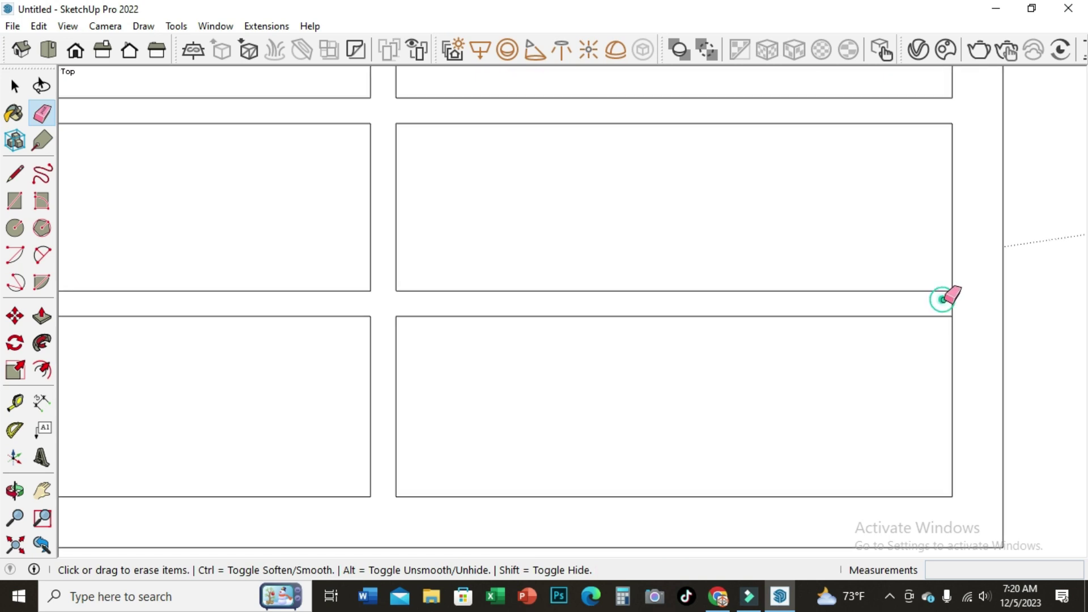
scroll(765, 307, "down", 2)
scroll(669, 317, "down", 3)
scroll(538, 340, "down", 2)
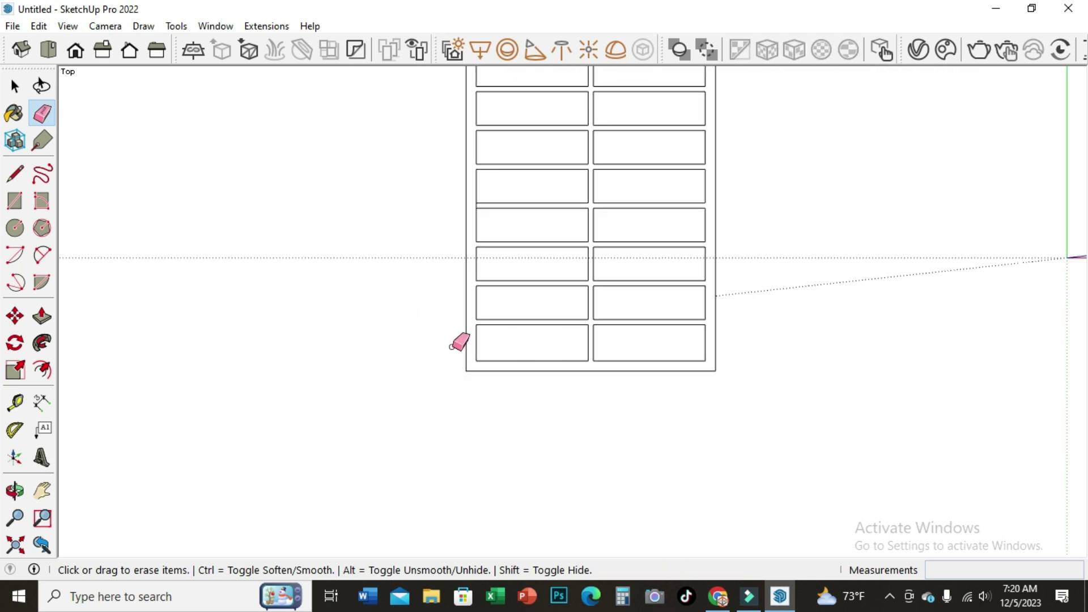
scroll(452, 346, "down", 2)
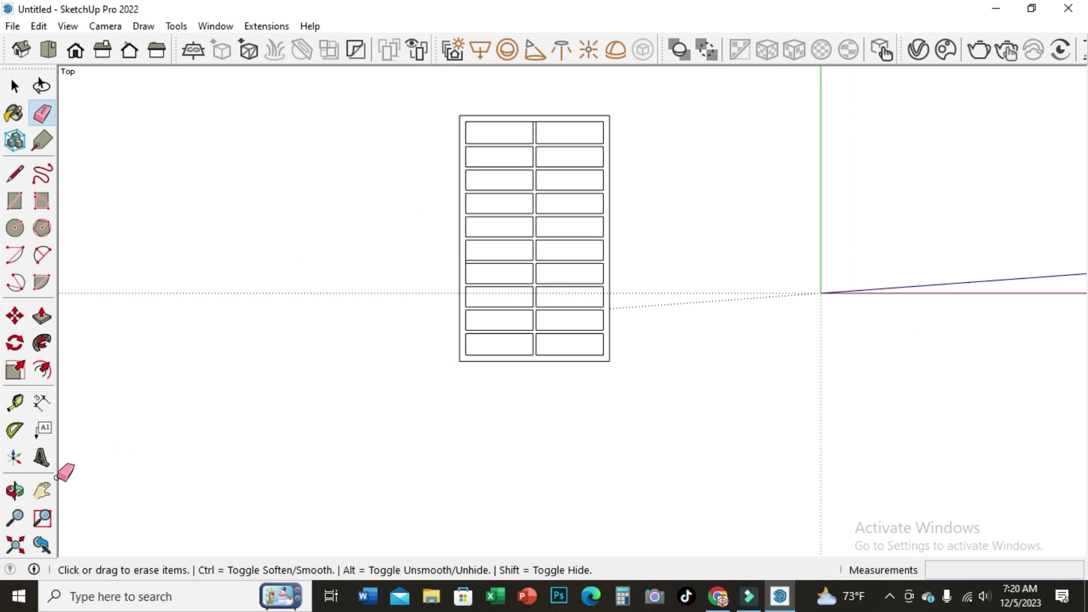
From underneath, push/pull the grid face 50 mm with Ctrl's new starting face.
left_click(14, 490)
left_click_drag(672, 454, 496, 277)
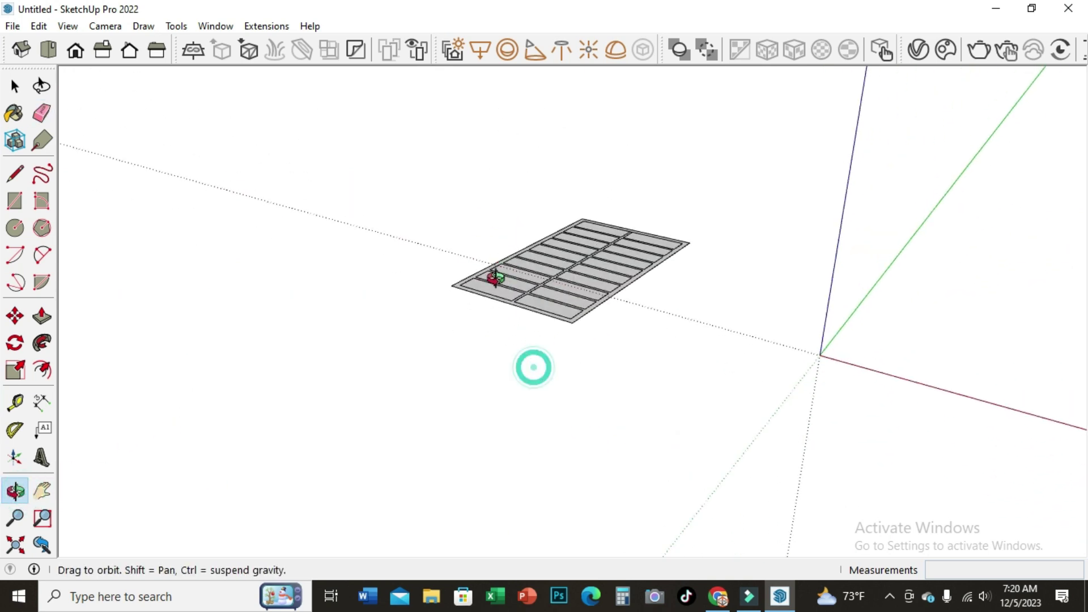
scroll(570, 291, "up", 2)
scroll(561, 323, "up", 2)
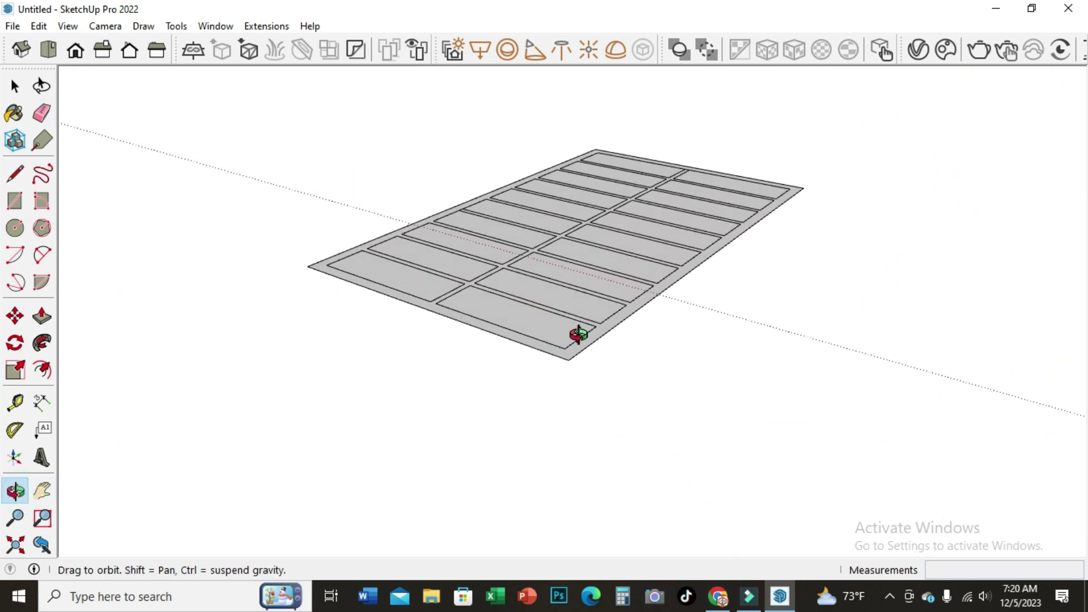
left_click_drag(578, 335, 563, 142)
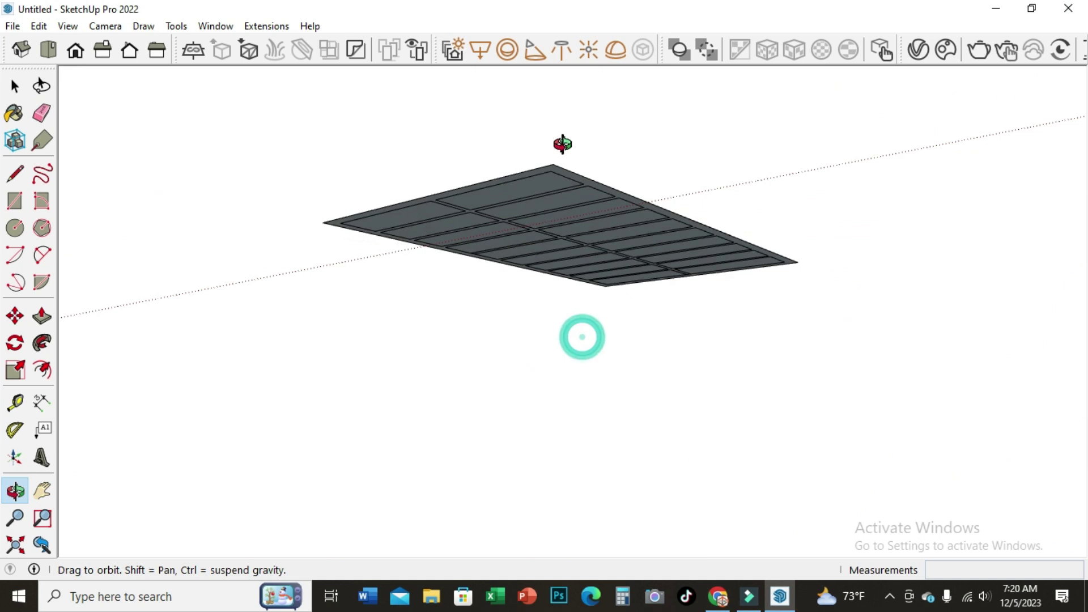
left_click(42, 315)
scroll(651, 255, "up", 2)
scroll(646, 225, "up", 1)
left_click(627, 182)
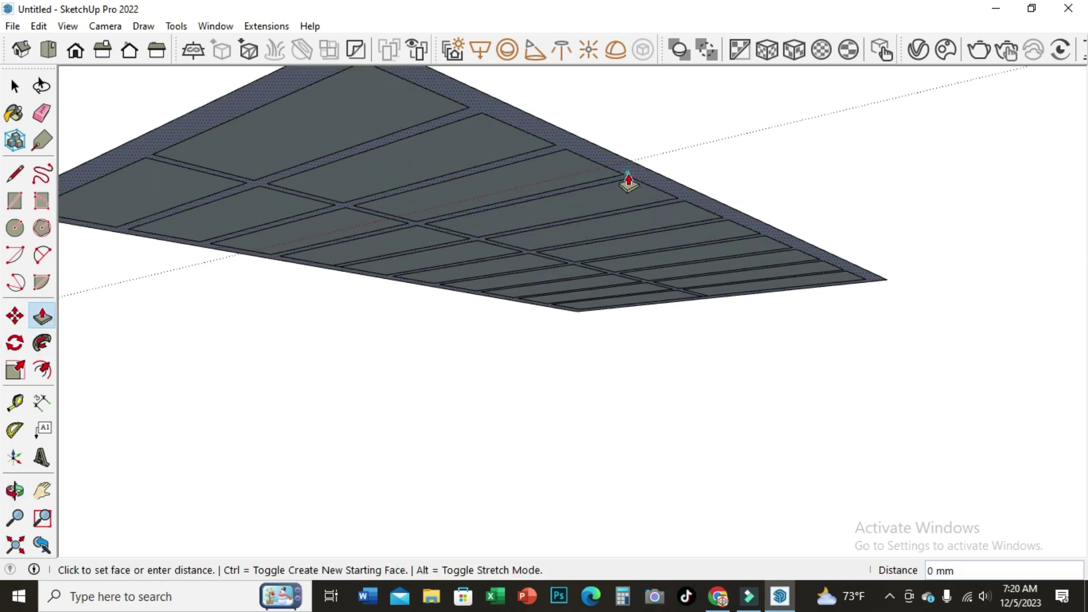
key("ctrl")
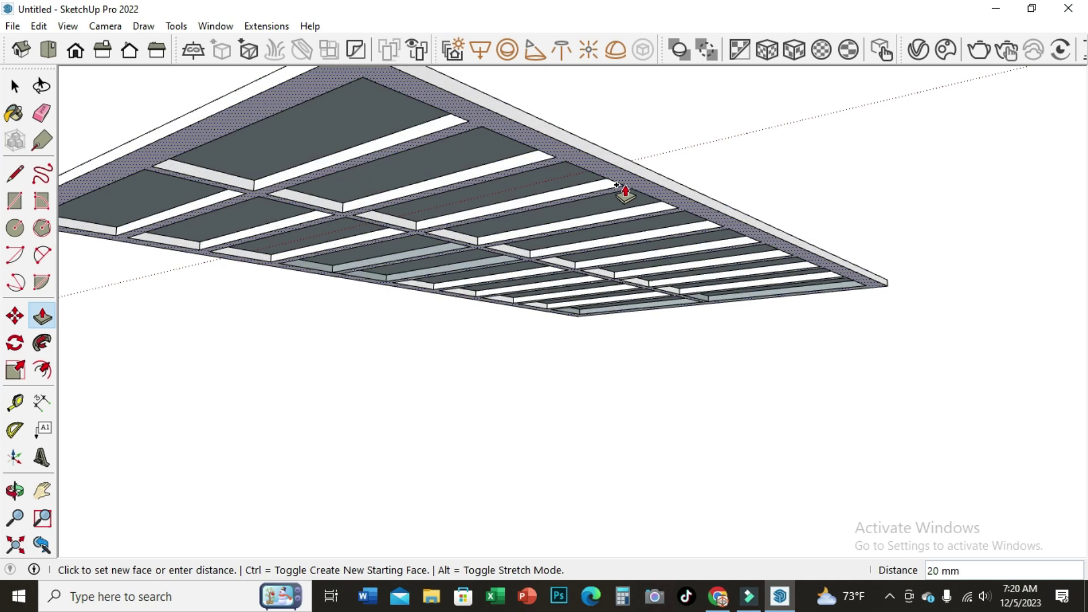
type("50")
key("Return")
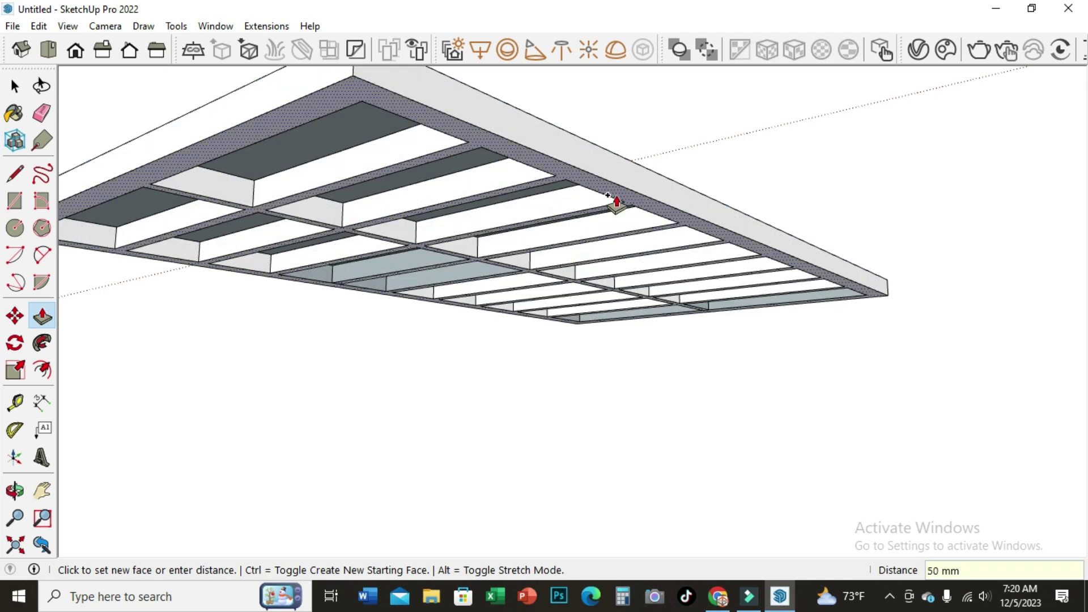
left_click(15, 489)
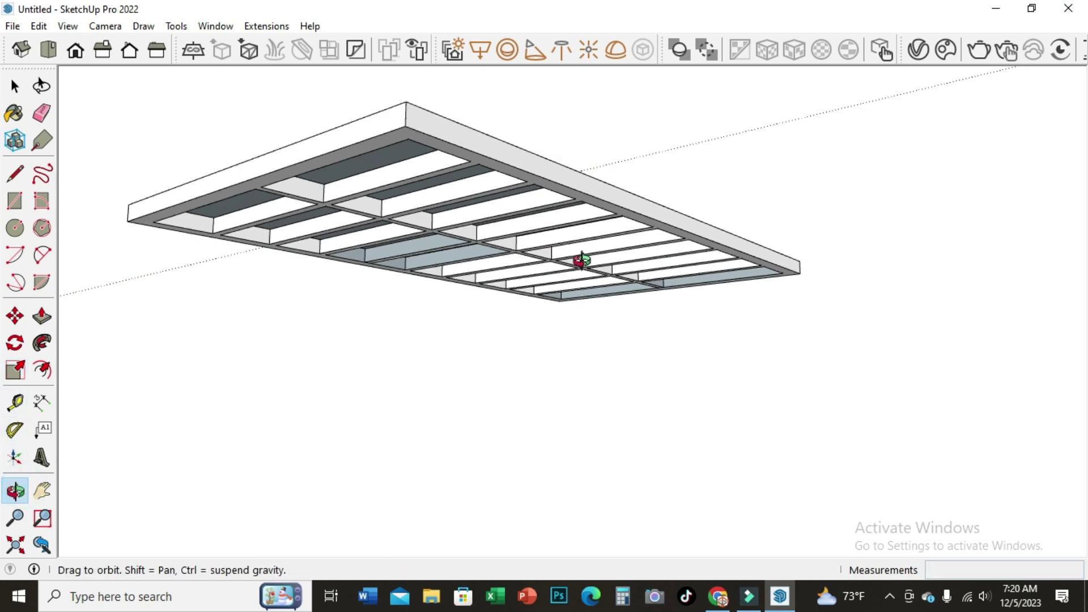
mouse_move(582, 260)
left_mouse_down()
mouse_move(554, 456)
mouse_move(555, 322)
mouse_move(512, 394)
mouse_move(706, 254)
left_mouse_up()
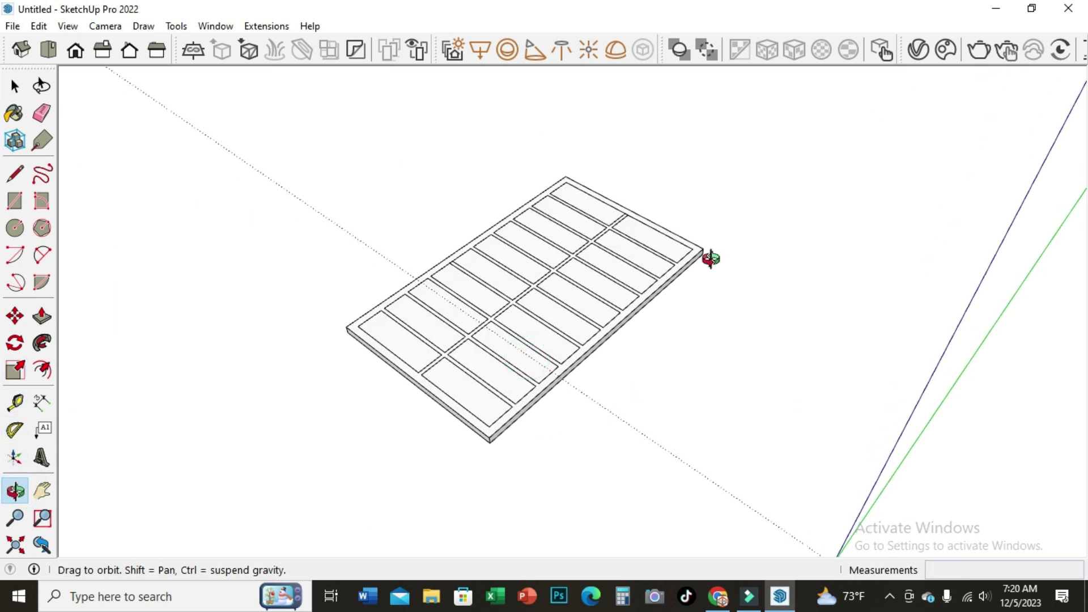
Delete the top faces of the left-column panels one by one.
left_click(15, 87)
scroll(408, 339, "up", 2)
left_click(406, 338)
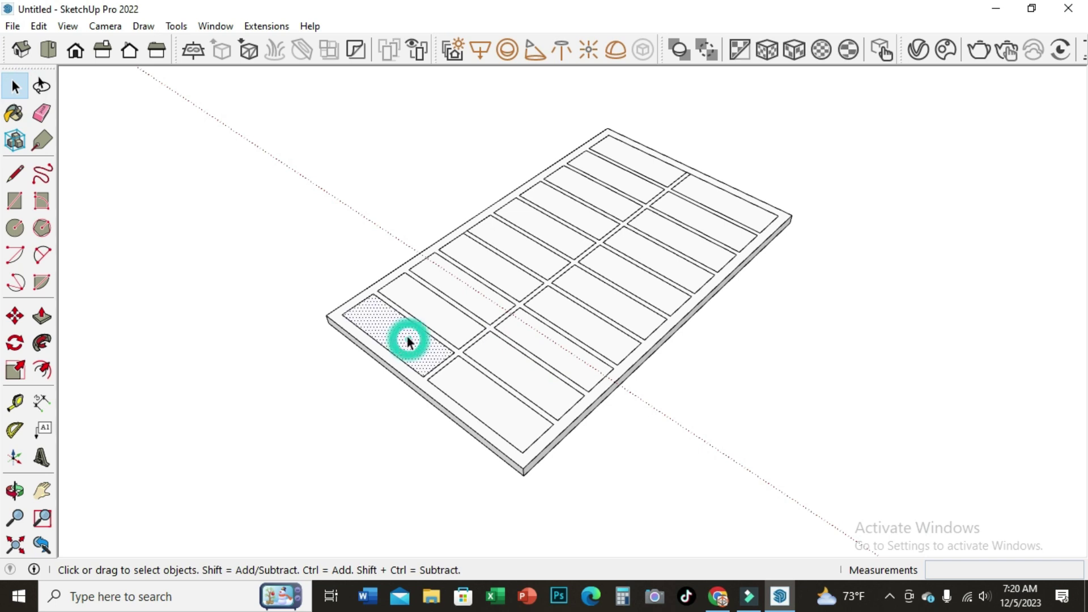
key("Delete")
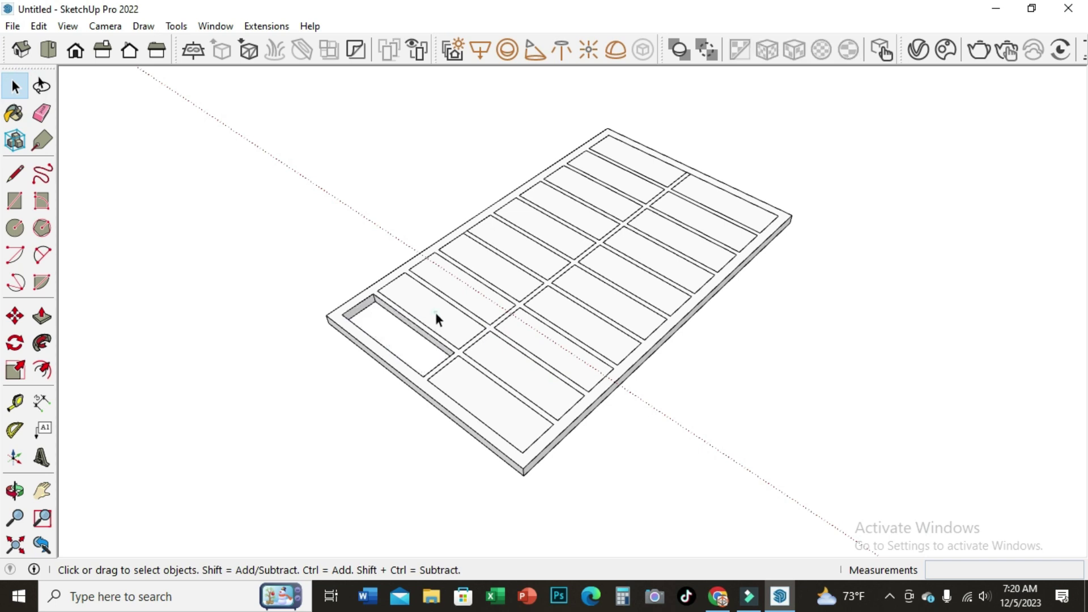
left_click(435, 312)
key("Delete")
left_click(491, 280)
key("Delete")
left_click(508, 271)
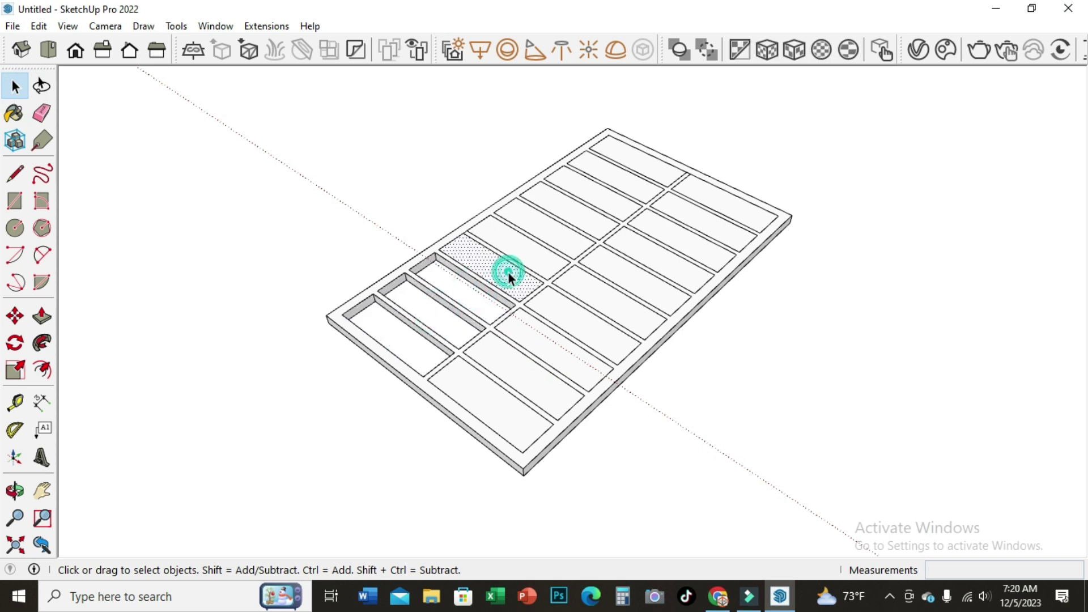
key("Delete")
left_click(524, 250)
key("Delete")
left_click(566, 228)
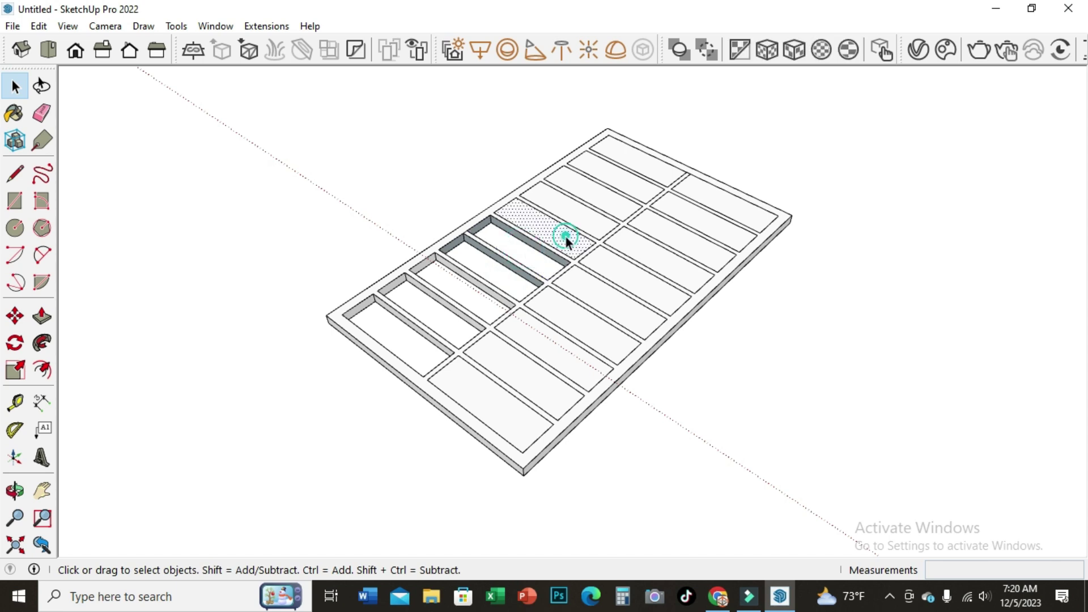
key("Delete")
left_click(583, 222)
key("Delete")
left_click(604, 198)
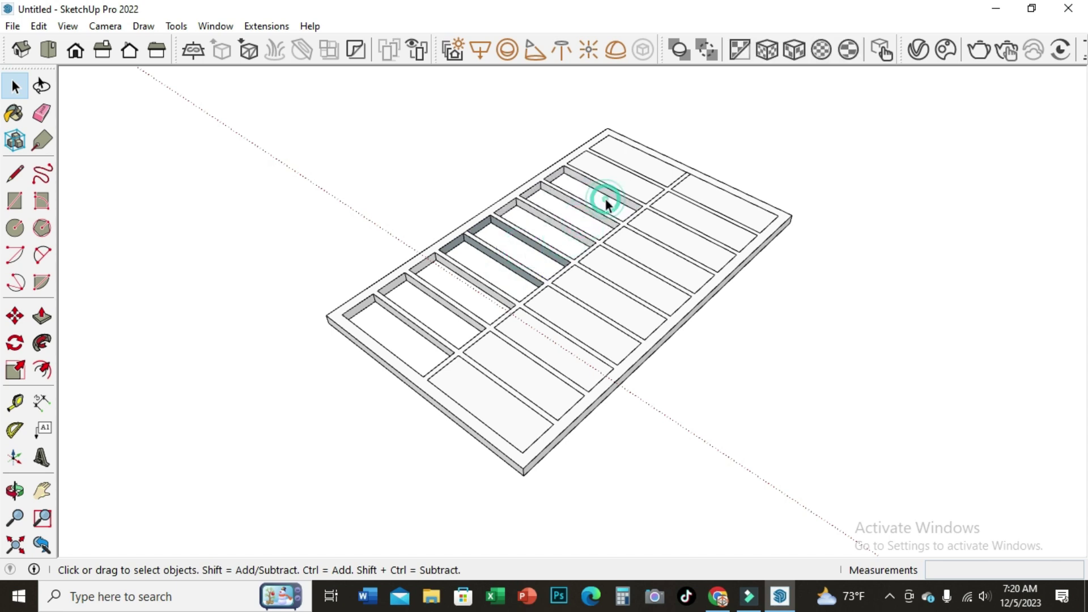
key("Delete")
left_click(625, 179)
key("Delete")
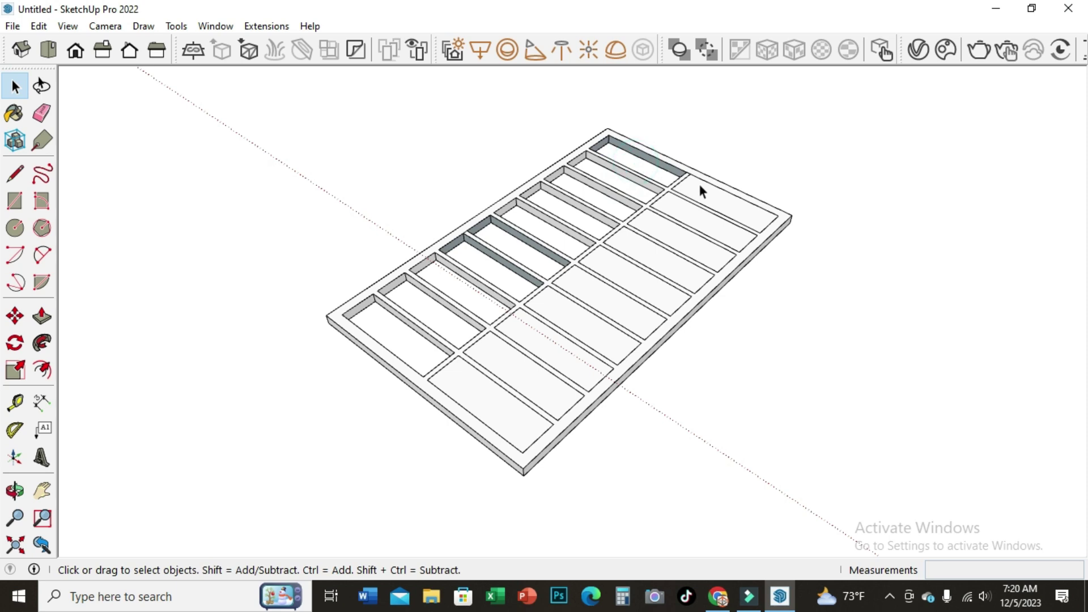
Delete the remaining right-column panel faces, leaving all cells open.
left_click(698, 194)
key("Delete")
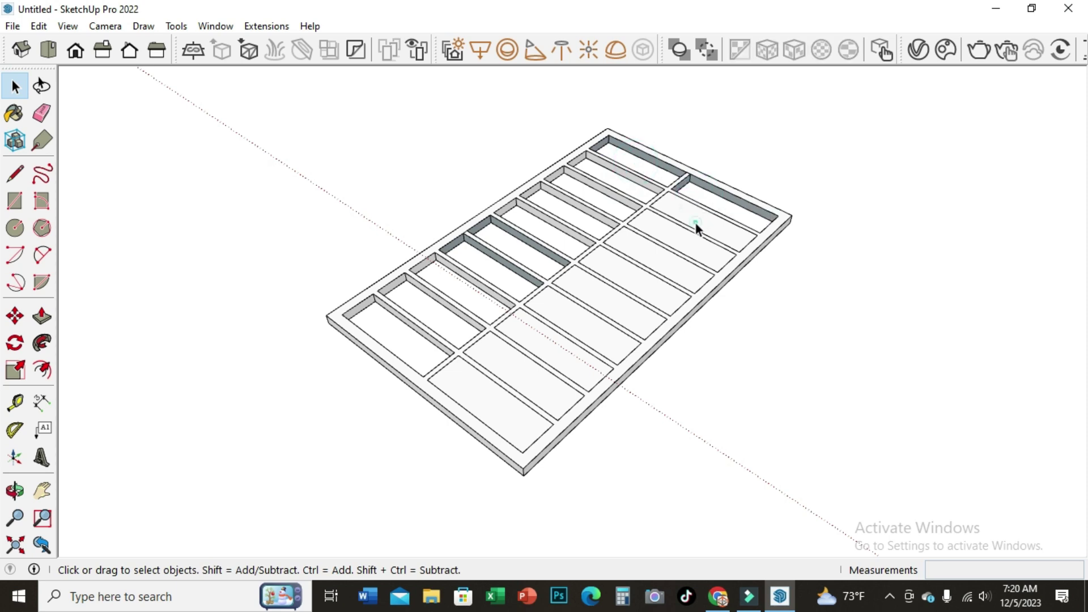
left_click(695, 224)
key("Delete")
left_click(685, 249)
key("Delete")
left_click(678, 270)
key("Delete")
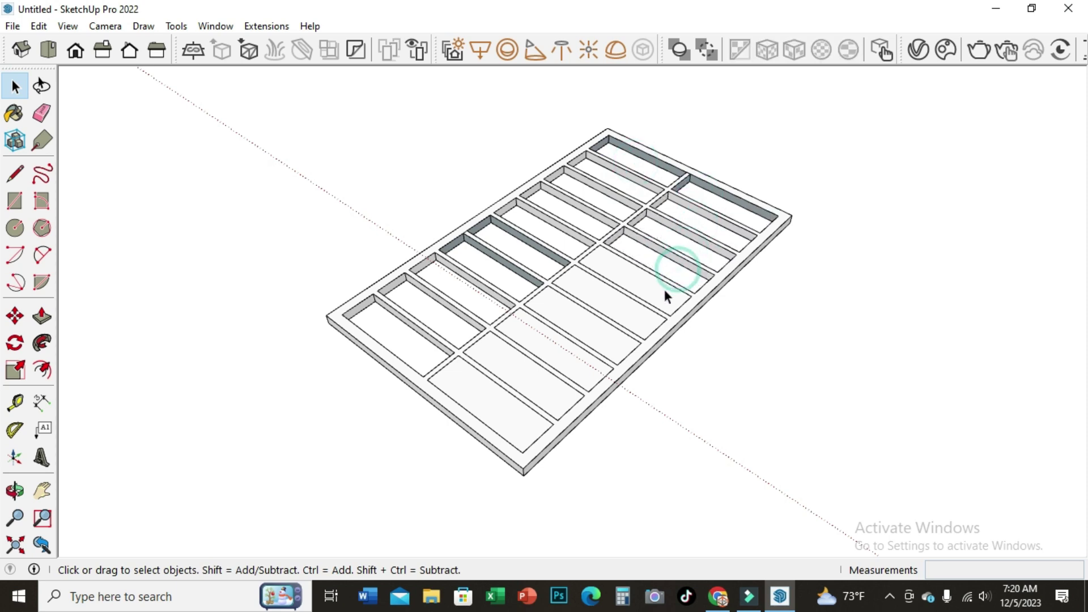
left_click(657, 289)
key("Delete")
key("Delete")
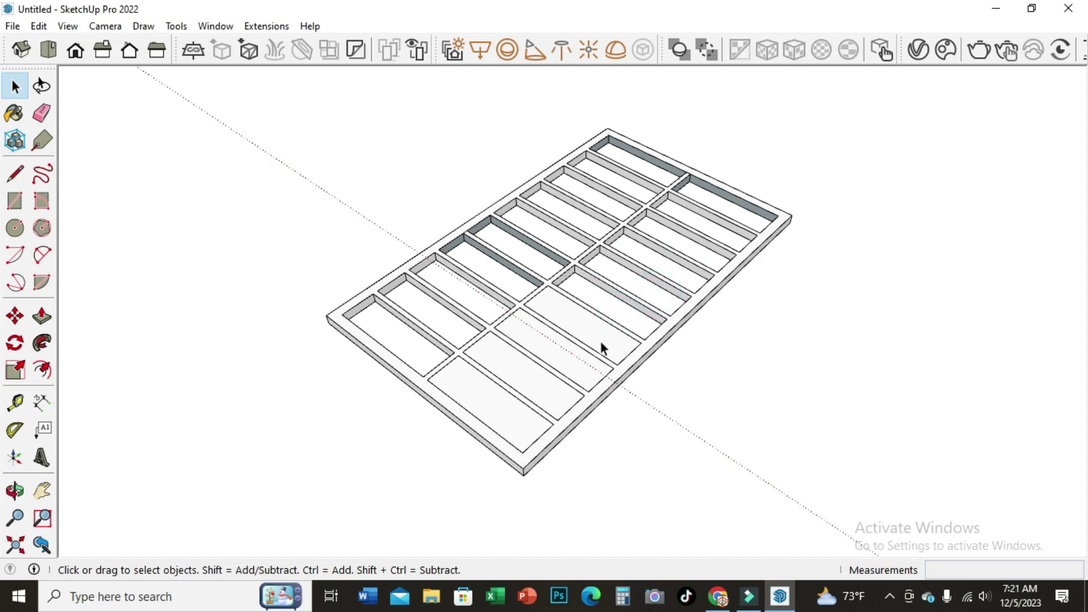
left_click(571, 369)
key("Delete")
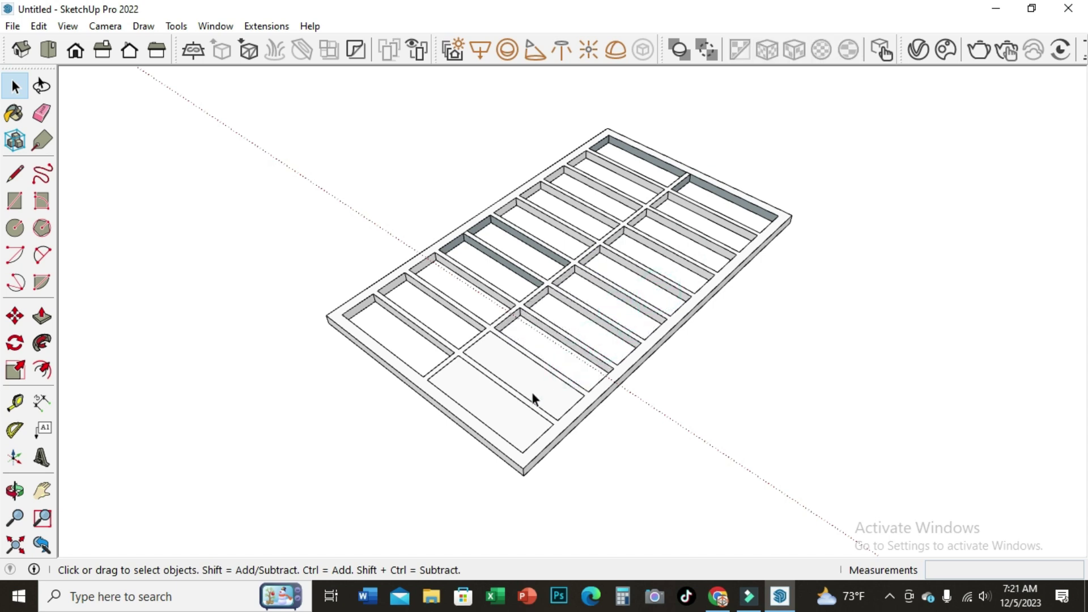
left_click(534, 376)
key("Delete")
left_click(513, 419)
key("Delete")
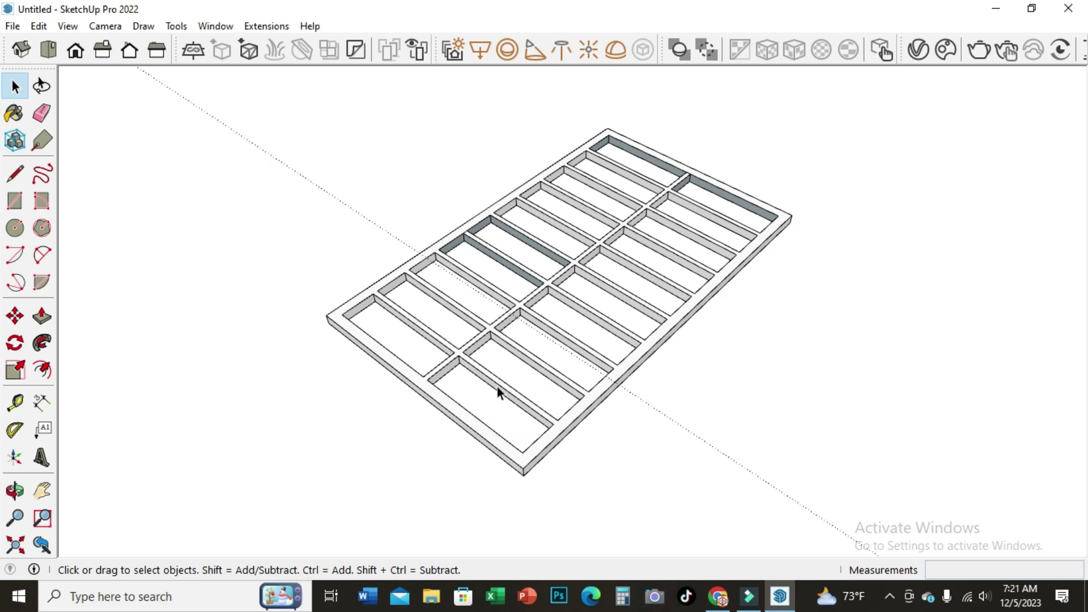
scroll(474, 383, "down", 3)
Select the entire slatted frame from a low-angle view.
left_click(15, 490)
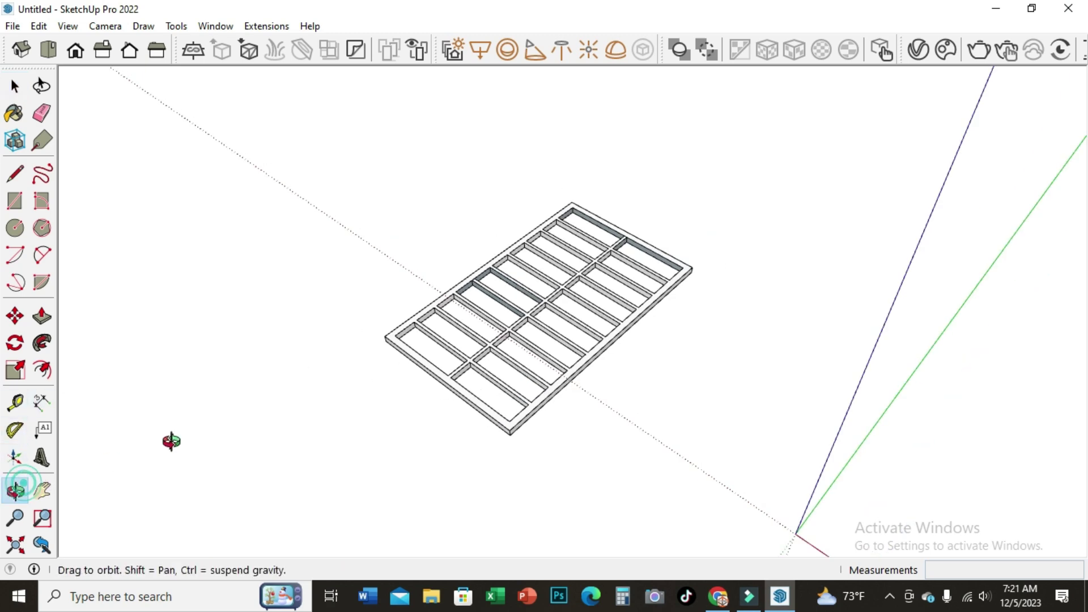
mouse_move(181, 439)
left_mouse_down()
mouse_move(524, 305)
mouse_move(505, 192)
mouse_move(553, 444)
mouse_move(563, 321)
mouse_move(556, 463)
mouse_move(544, 379)
mouse_move(389, 364)
left_mouse_up()
left_click(16, 86)
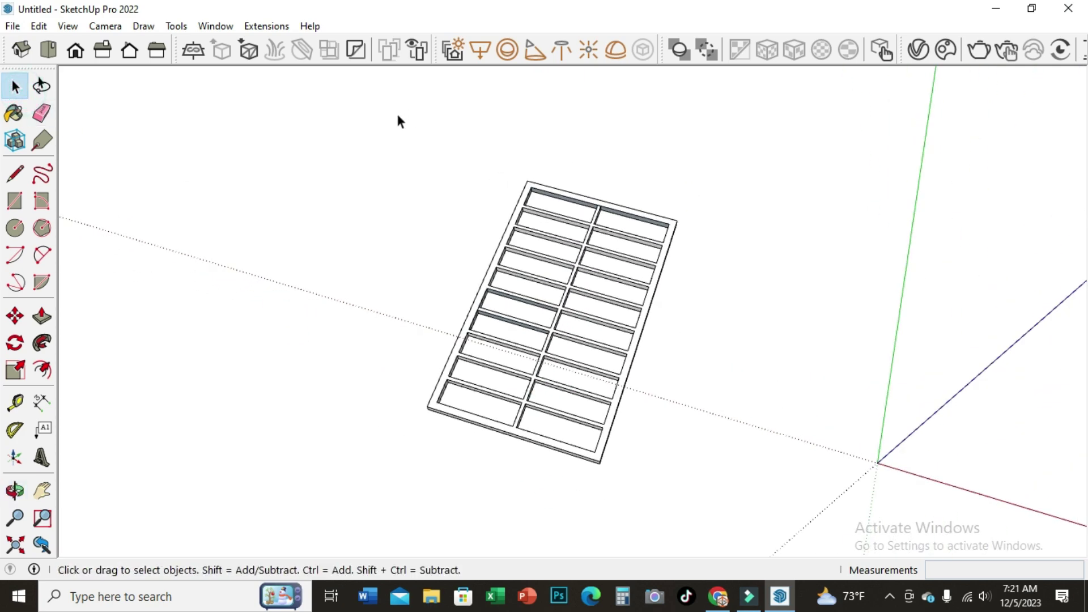
mouse_move(398, 116)
left_mouse_down()
mouse_move(572, 475)
mouse_move(729, 516)
left_mouse_up()
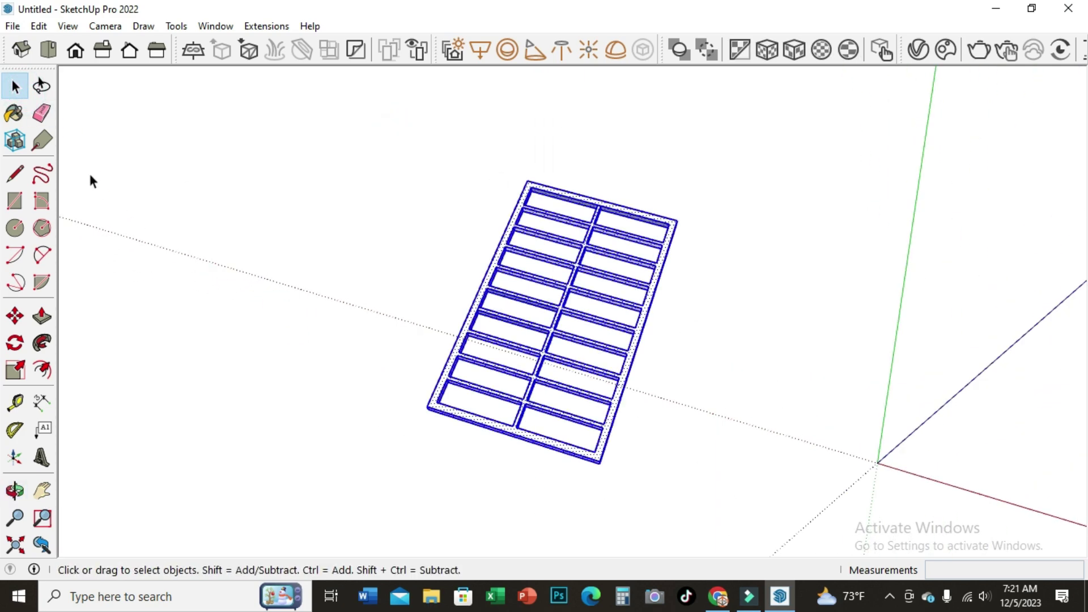
Paint the selected frame with the white swatch from the Colors collection, then deselect it.
left_click(15, 114)
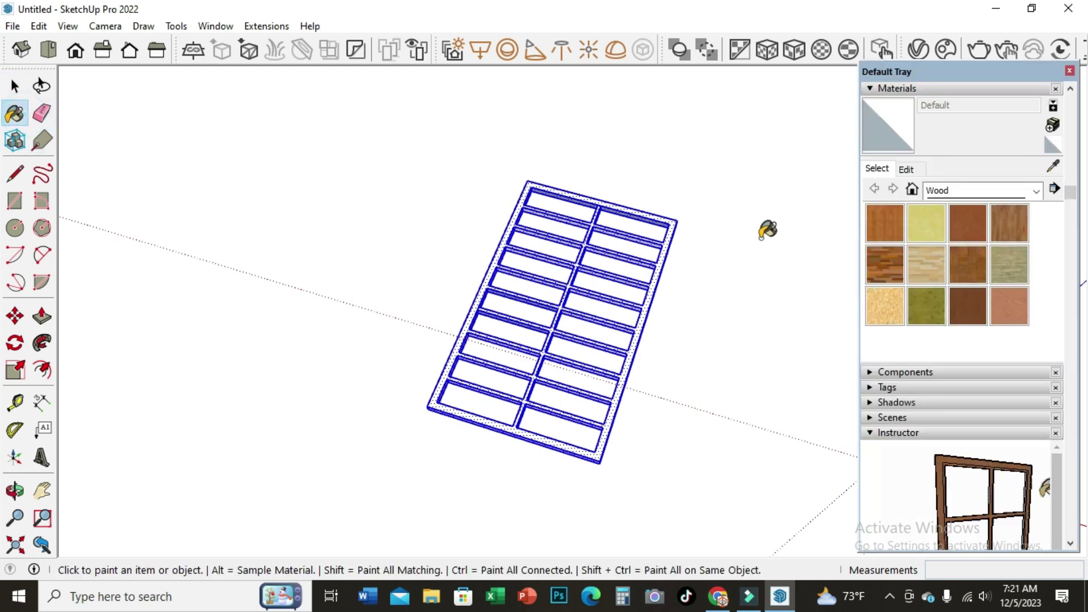
left_click(1036, 192)
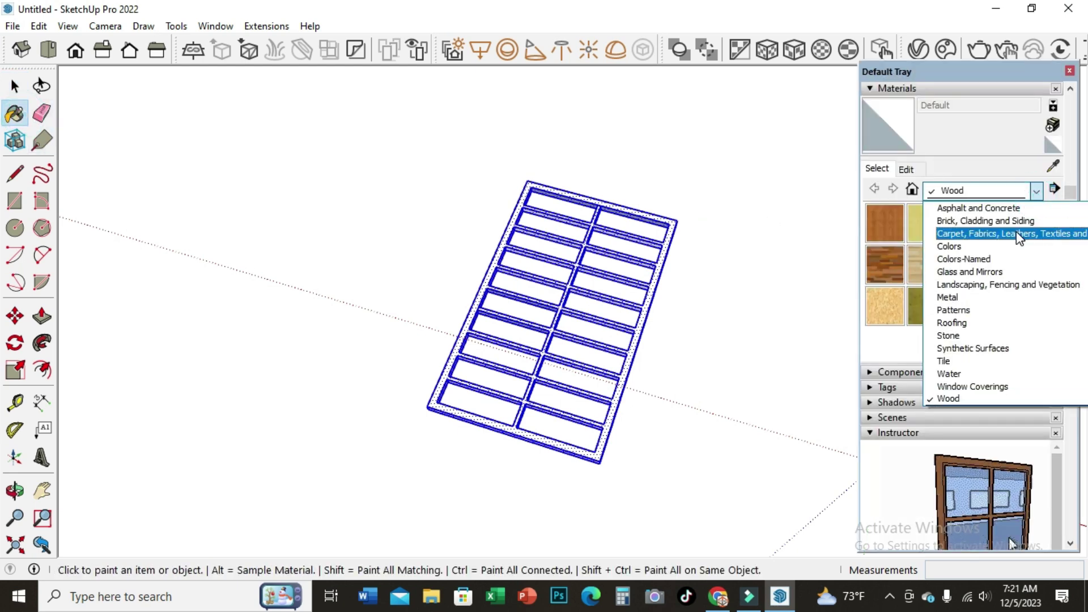
left_click(963, 246)
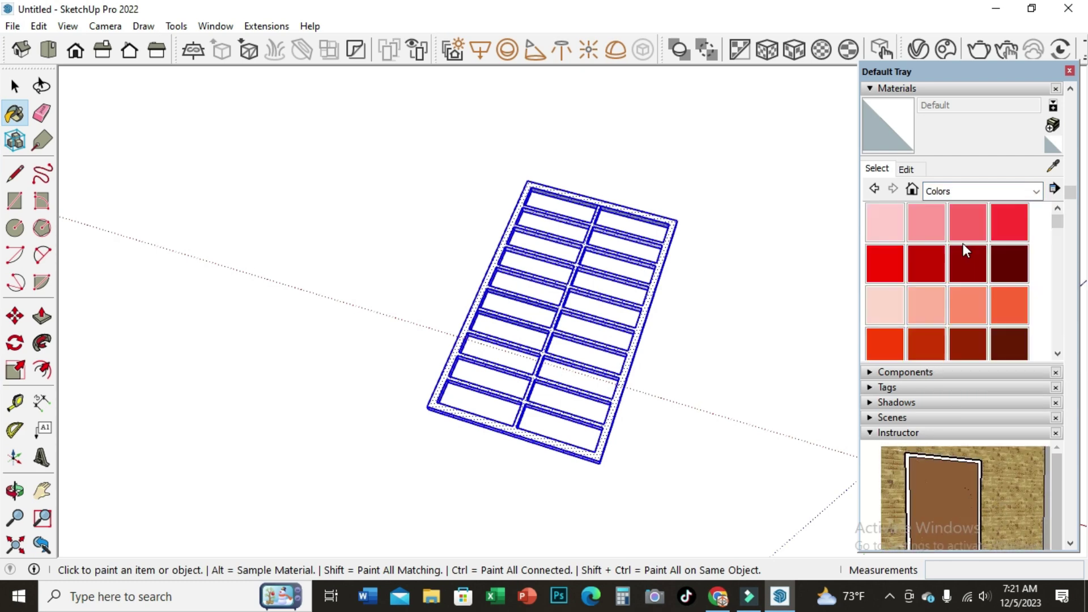
scroll(962, 245, "down", 3)
scroll(958, 247, "down", 5)
scroll(957, 249, "down", 3)
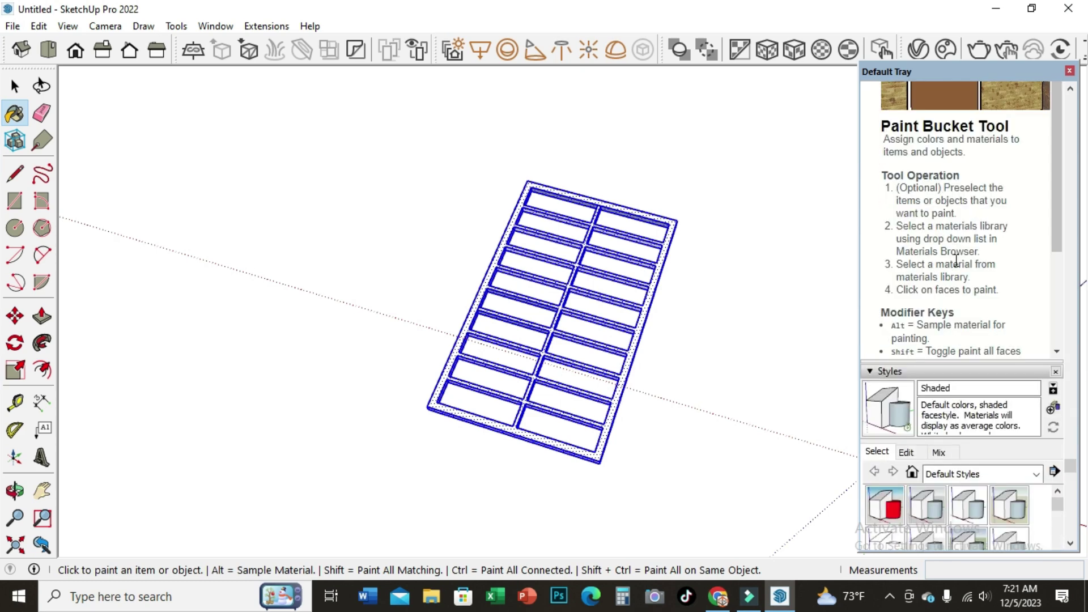
scroll(955, 258, "up", 10)
scroll(906, 252, "up", 3)
left_click(877, 249)
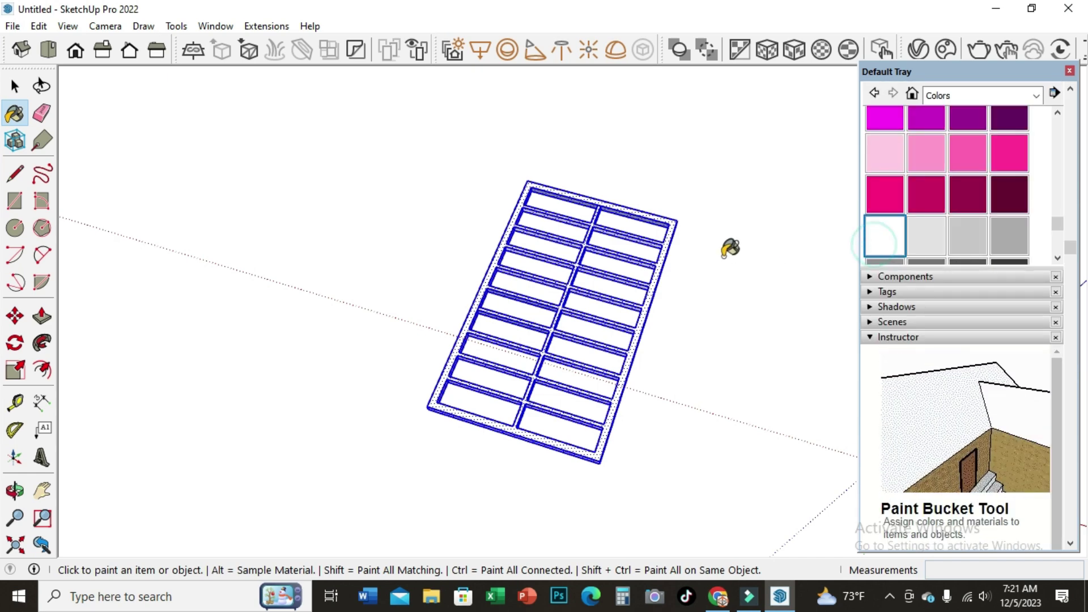
left_click(670, 232)
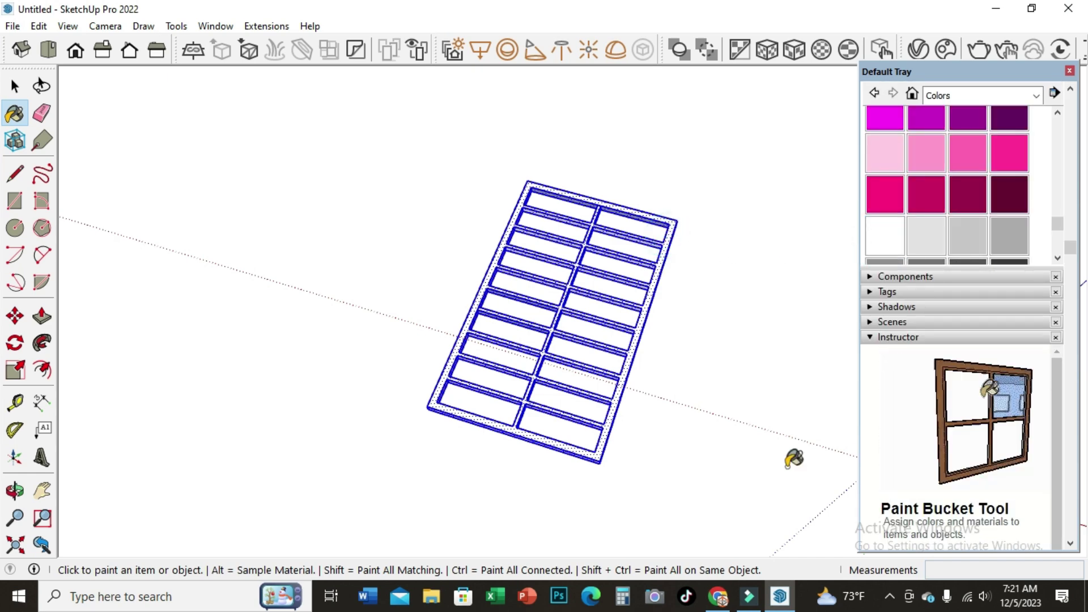
left_click(15, 86)
left_click(328, 236)
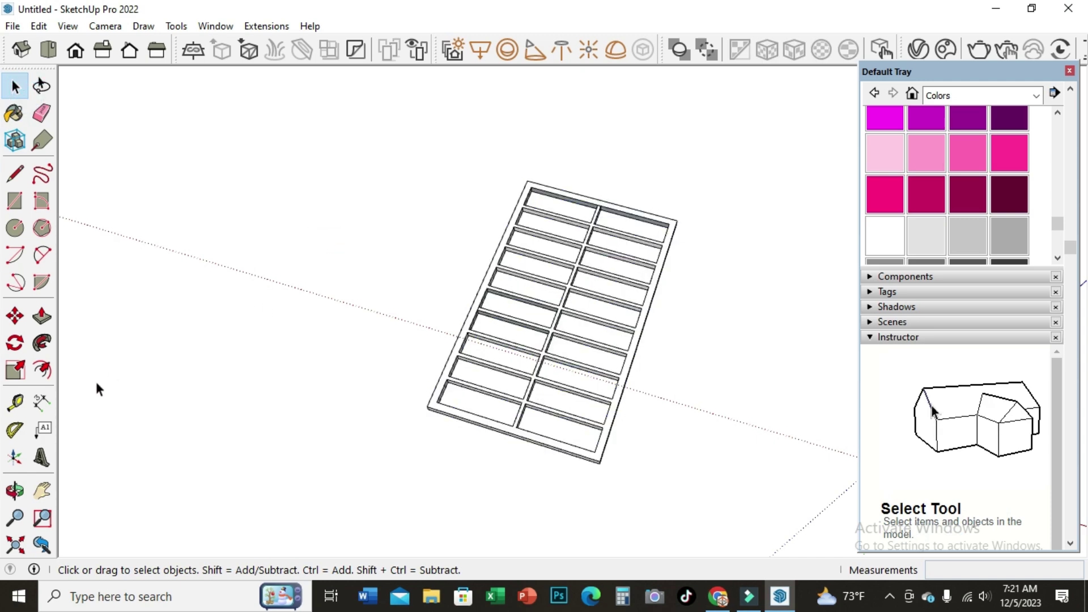
Make all the slatted frame pieces a single group.
left_click(15, 490)
mouse_move(408, 405)
left_mouse_down()
mouse_move(432, 283)
mouse_move(524, 335)
mouse_move(534, 296)
left_mouse_up()
left_click(17, 87)
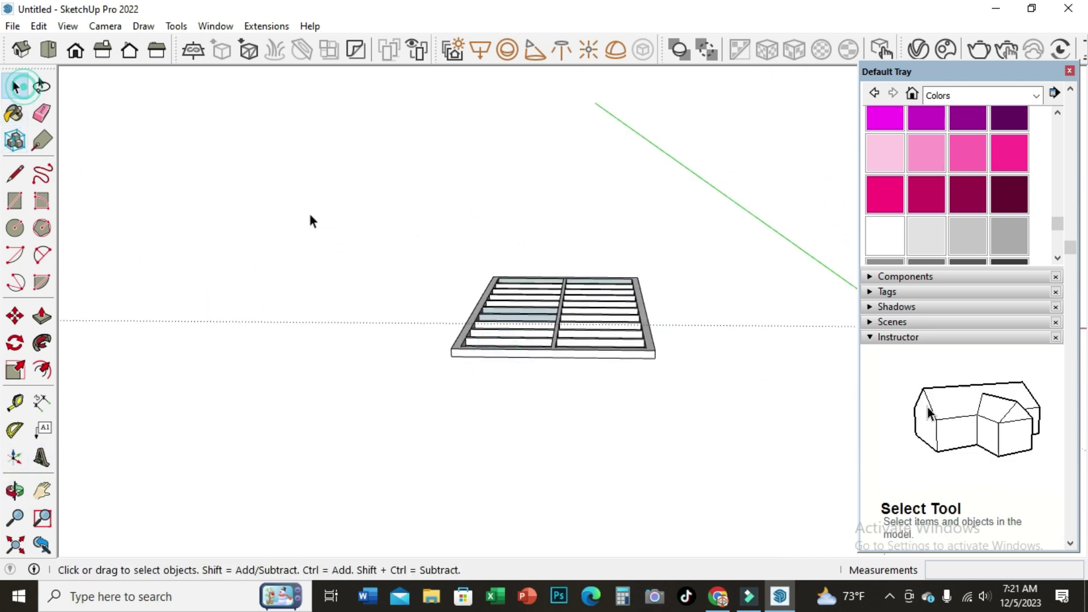
left_click_drag(472, 379, 724, 418)
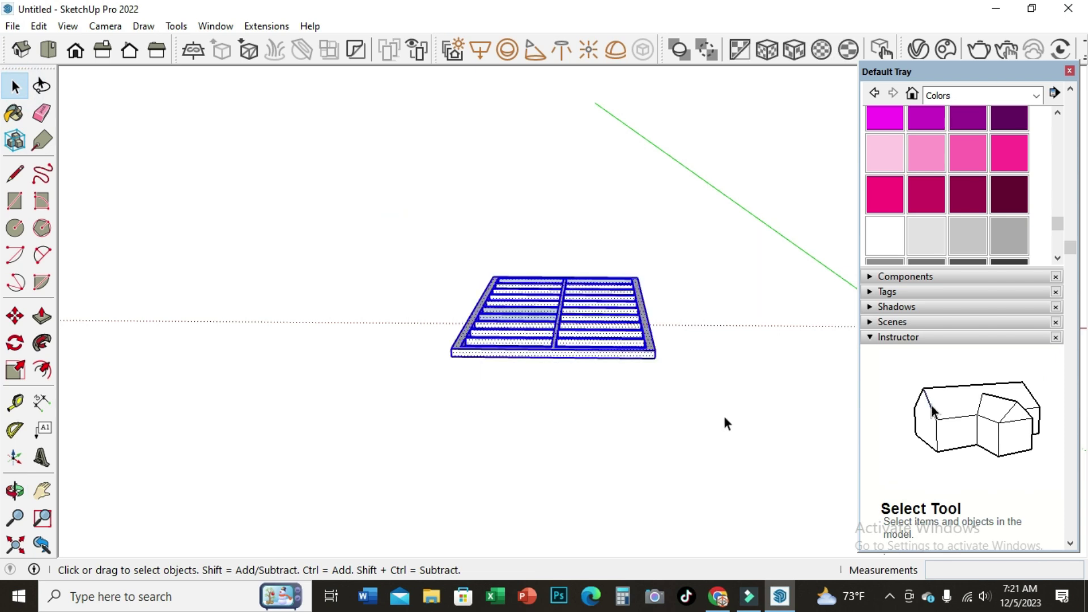
right_click(532, 355)
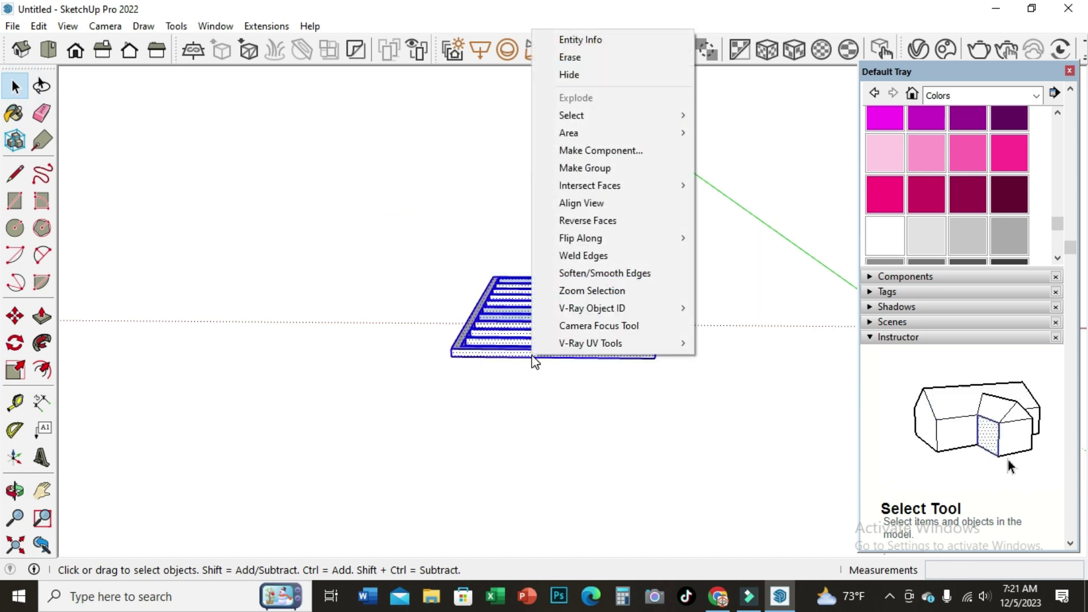
left_click(592, 171)
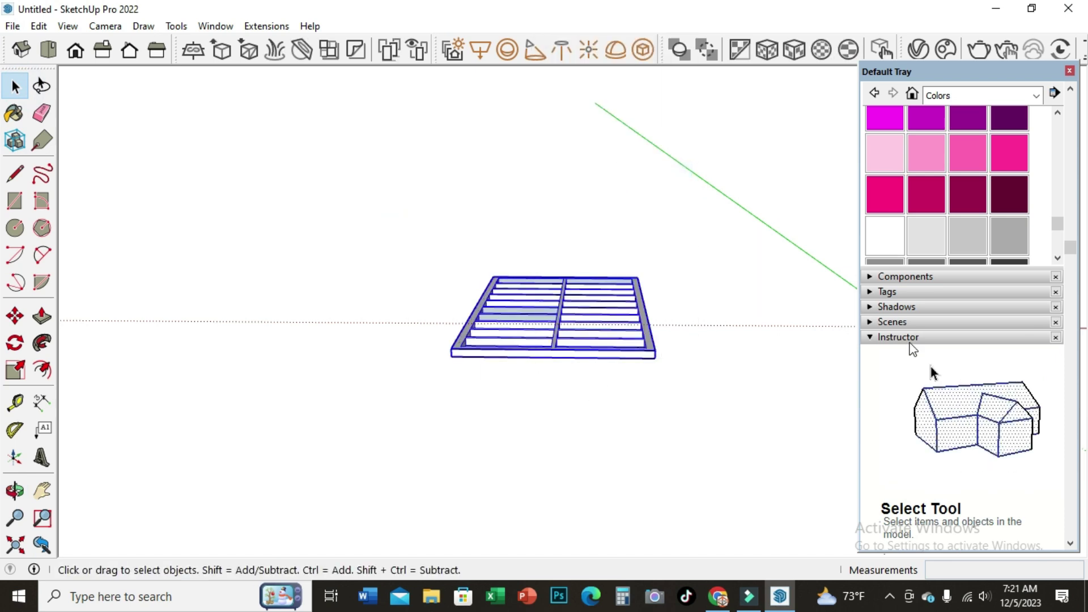
Paint the group with white Color M00 and leave it unselected.
left_click(884, 228)
left_click(647, 339)
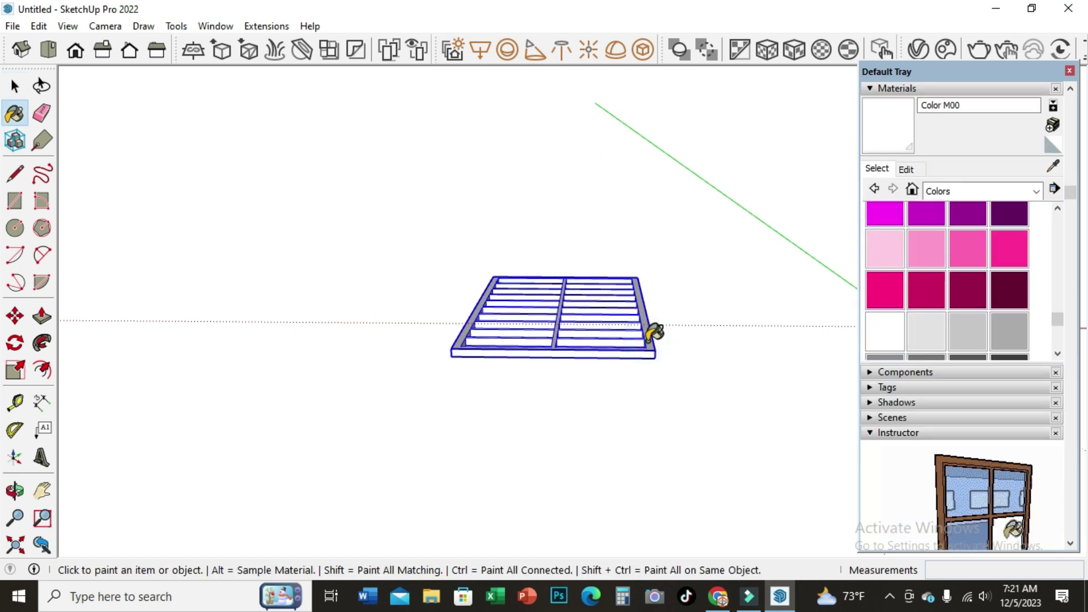
scroll(654, 333, "up", 2)
left_click(16, 86)
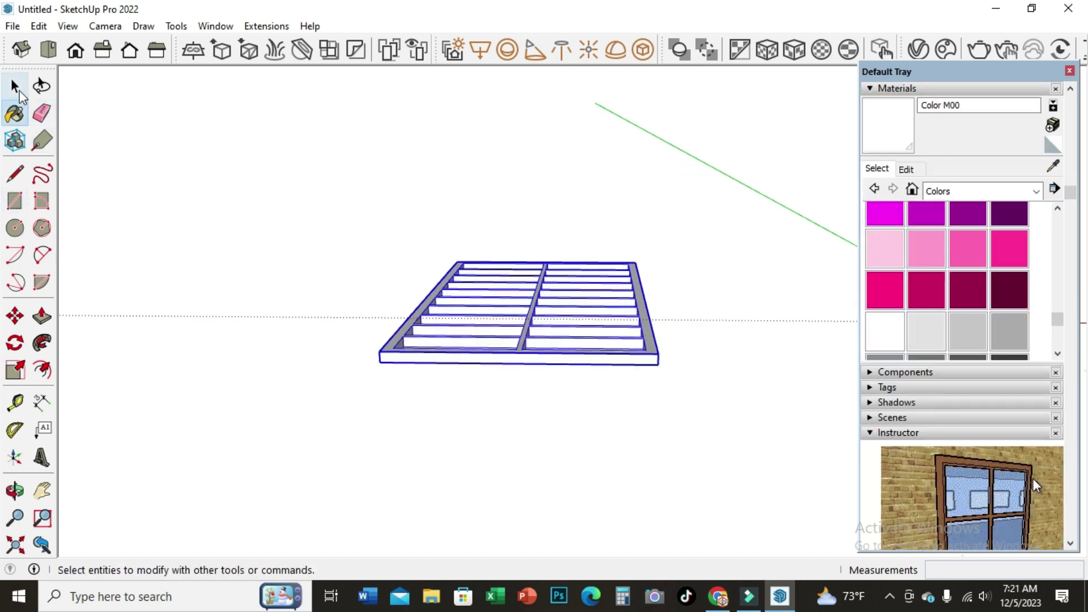
left_click(329, 215)
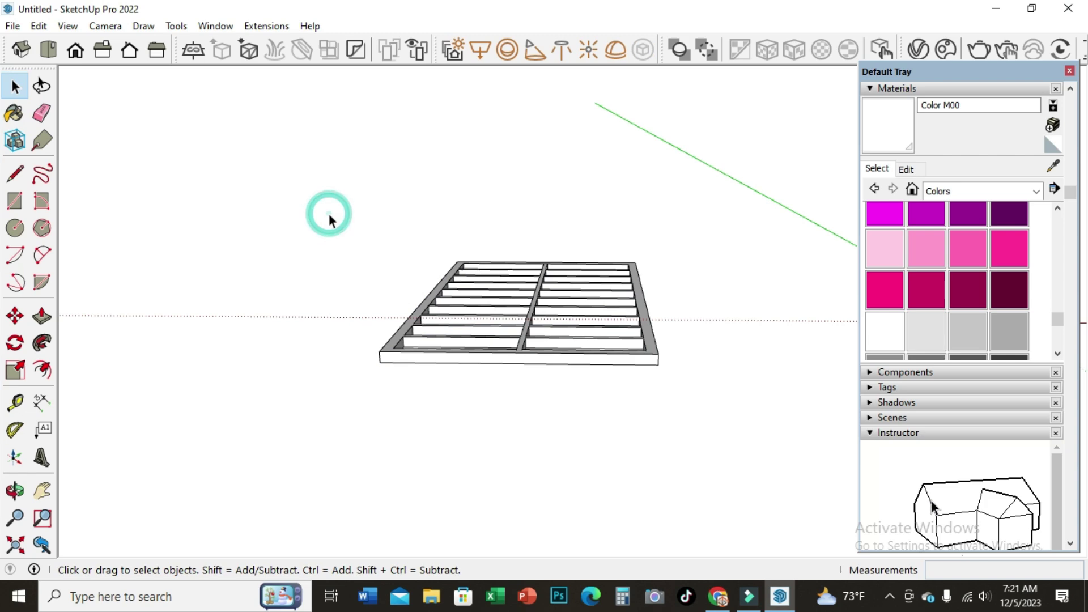
Orbit to look down on the slatted frame and zoom in close on its slats.
left_click(15, 490)
mouse_move(164, 407)
left_mouse_down()
mouse_move(437, 408)
mouse_move(464, 497)
left_mouse_up()
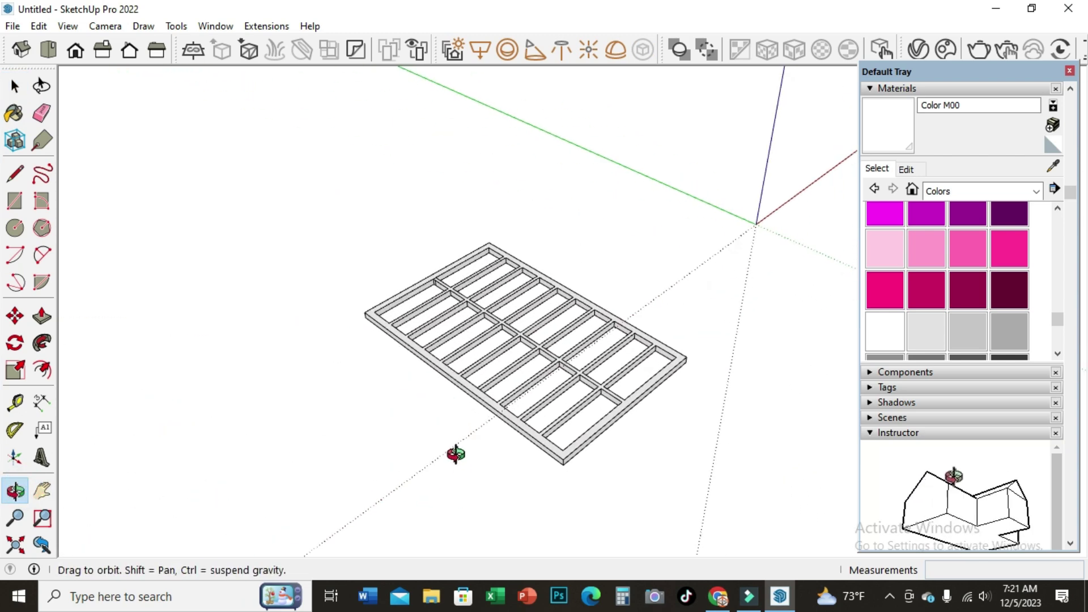
scroll(467, 387, "up", 1)
scroll(467, 387, "up", 2)
scroll(467, 387, "down", 1)
scroll(467, 386, "down", 1)
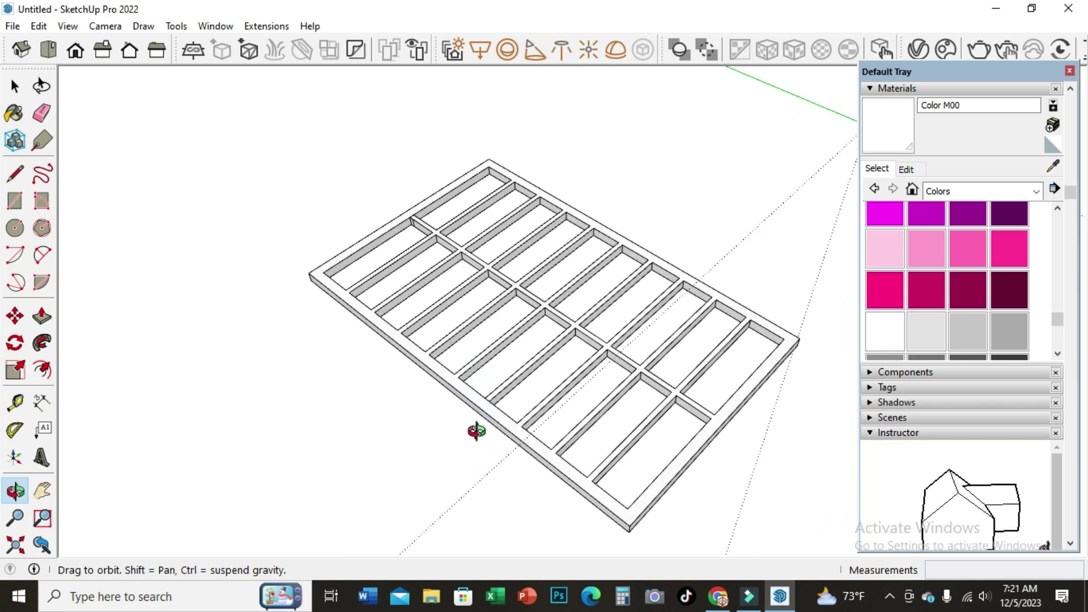
scroll(478, 431, "down", 1)
scroll(600, 470, "up", 1)
scroll(639, 506, "up", 2)
scroll(491, 388, "down", 1)
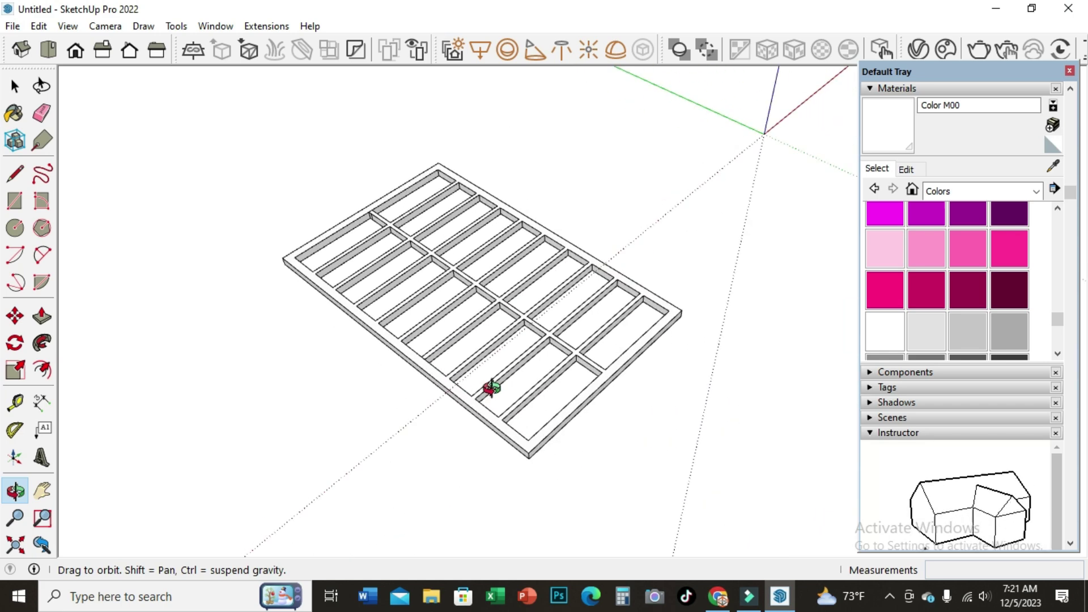
scroll(577, 480, "up", 1)
scroll(578, 479, "up", 1)
scroll(578, 479, "up", 1)
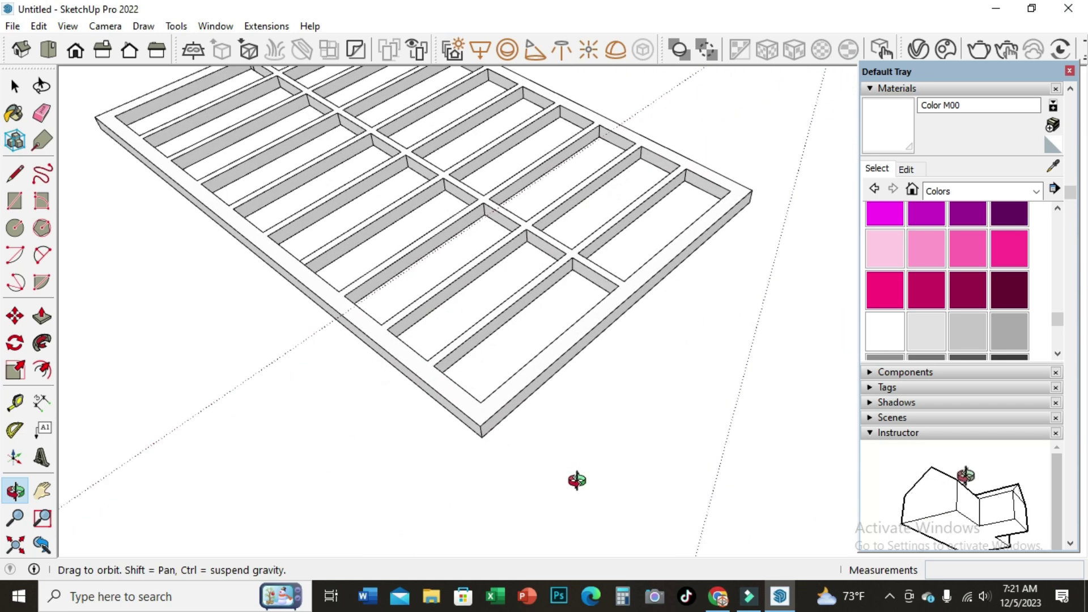
scroll(577, 479, "up", 1)
mouse_move(576, 479)
left_mouse_down()
mouse_move(540, 466)
mouse_move(544, 458)
left_mouse_up()
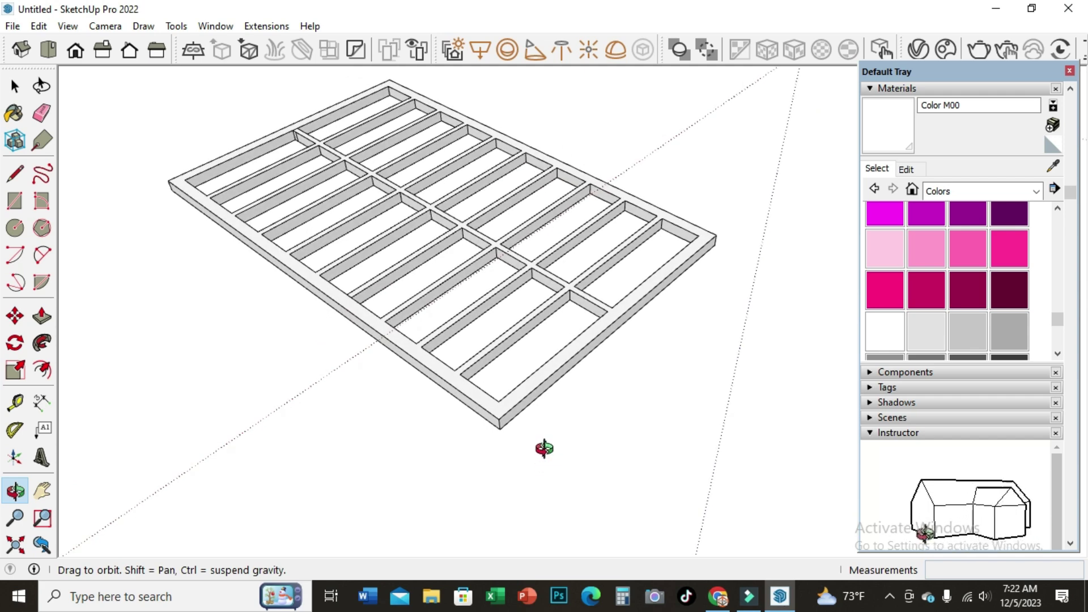
Draw a line along the frame's front edge and a short 50 mm line at the corner.
mouse_move(544, 448)
left_mouse_down()
mouse_move(468, 440)
mouse_move(476, 447)
mouse_move(437, 357)
mouse_move(440, 284)
mouse_move(421, 268)
left_mouse_up()
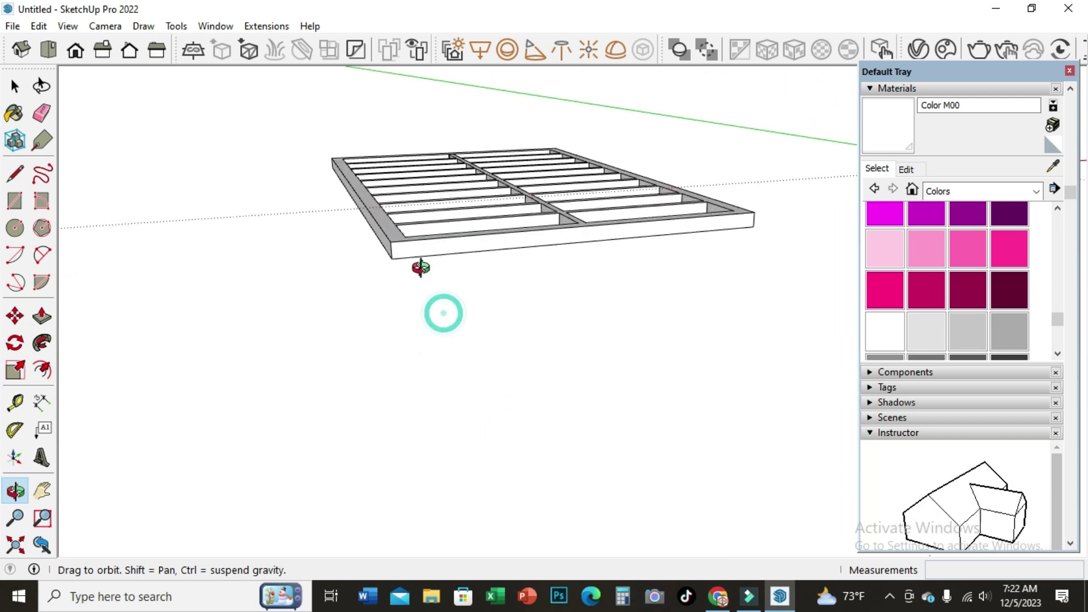
left_click(15, 174)
middle_click_drag(360, 332, 375, 331)
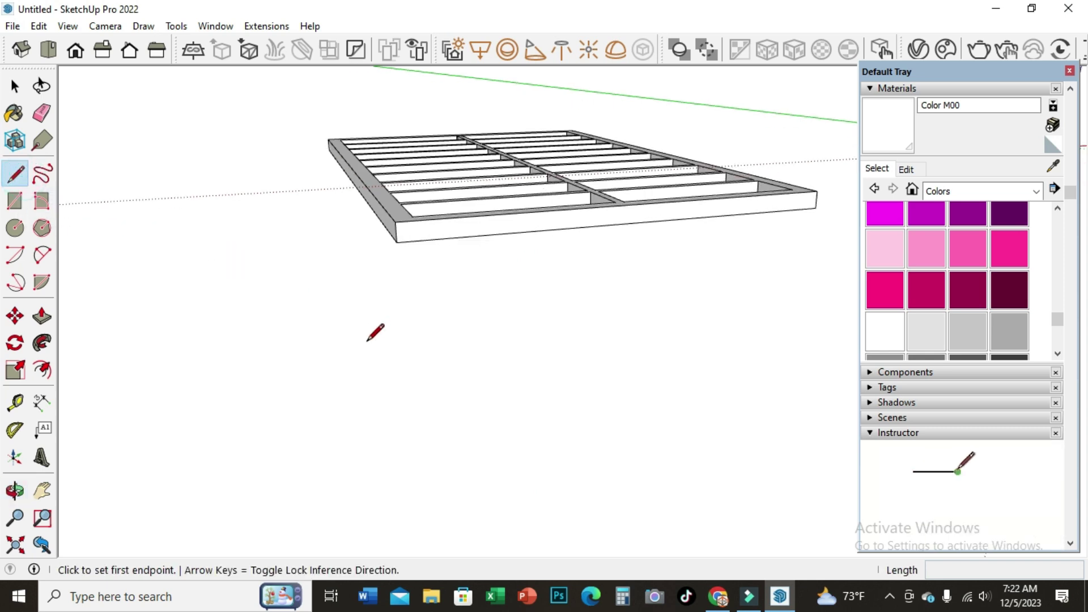
left_click(395, 221)
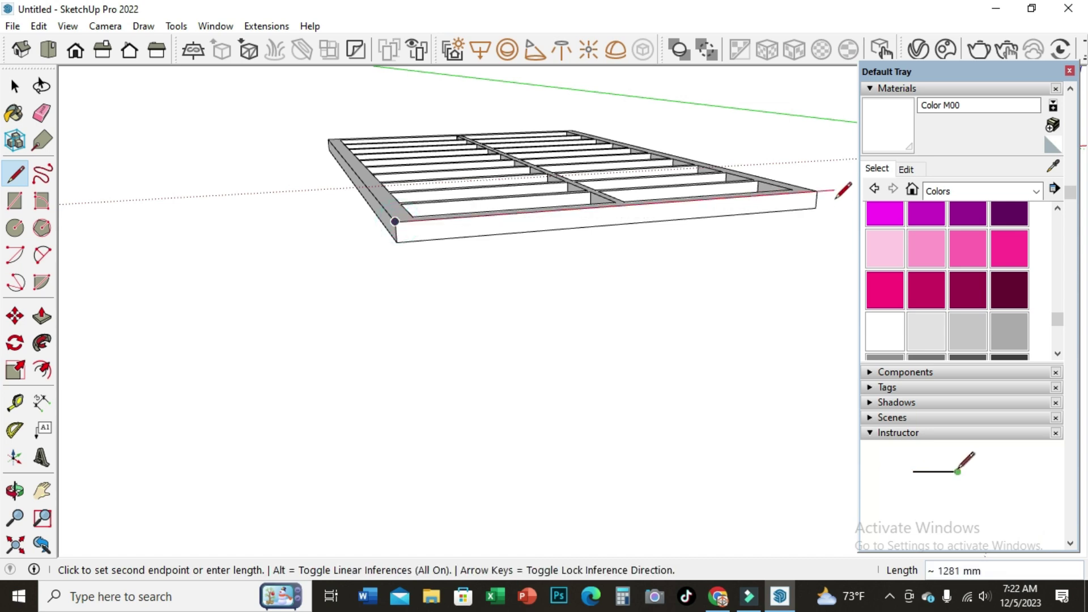
left_click(816, 190)
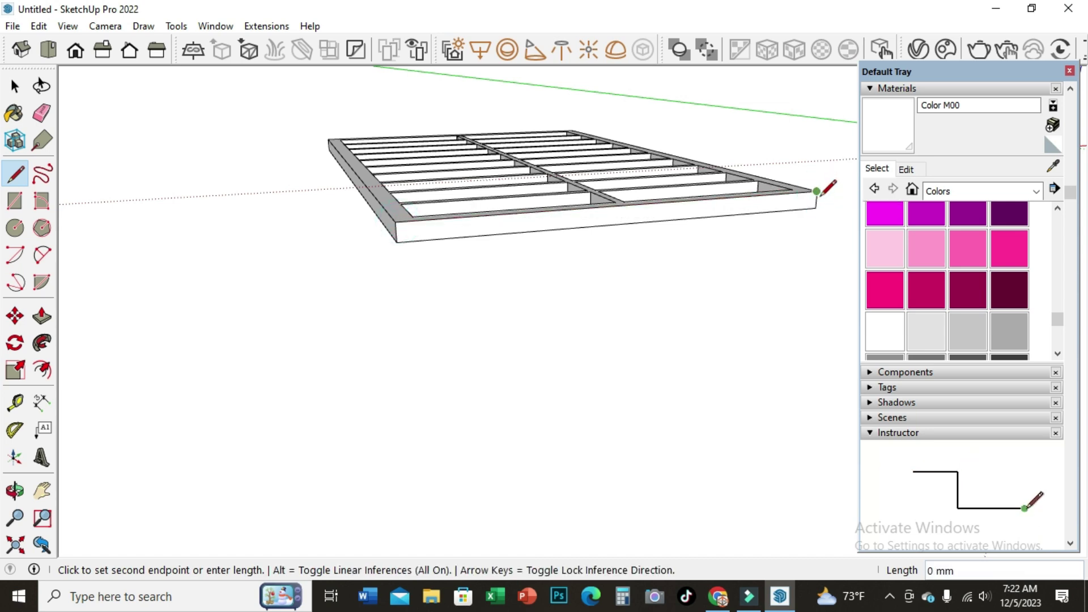
left_click(400, 232)
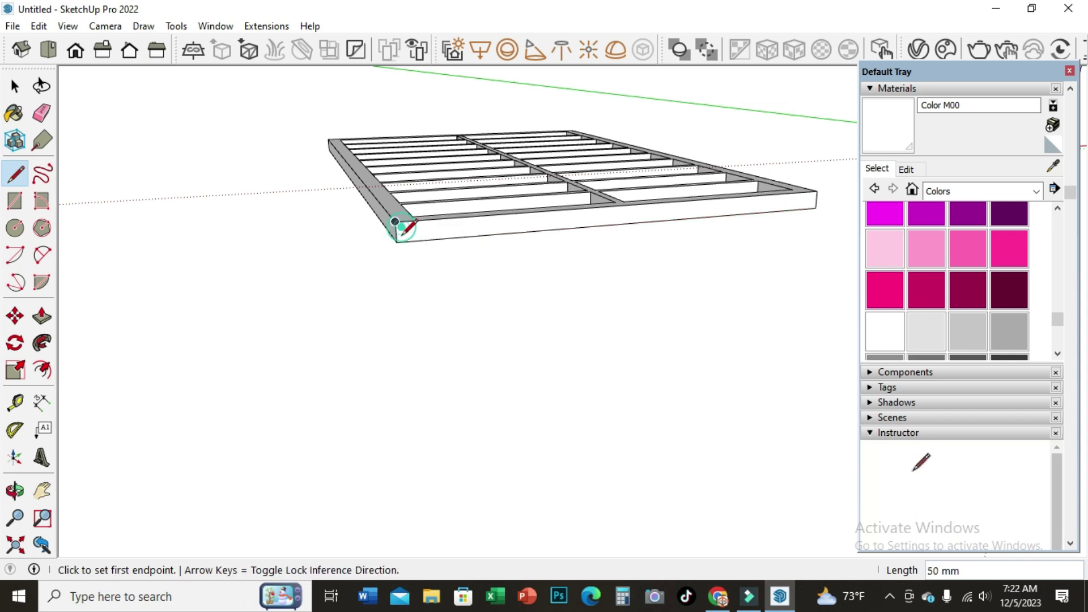
Extrude the frame's front face outward 50 mm using Ctrl Push/Pull.
left_click(14, 490)
mouse_move(335, 243)
left_mouse_down()
mouse_move(418, 296)
mouse_move(452, 335)
left_mouse_up()
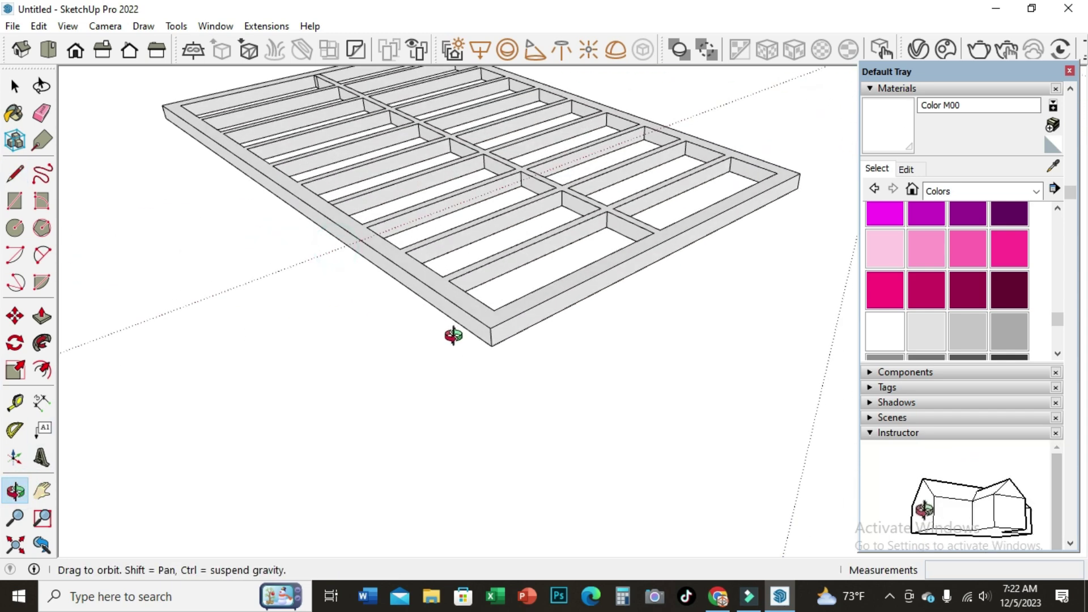
left_click(41, 316)
left_click(522, 335)
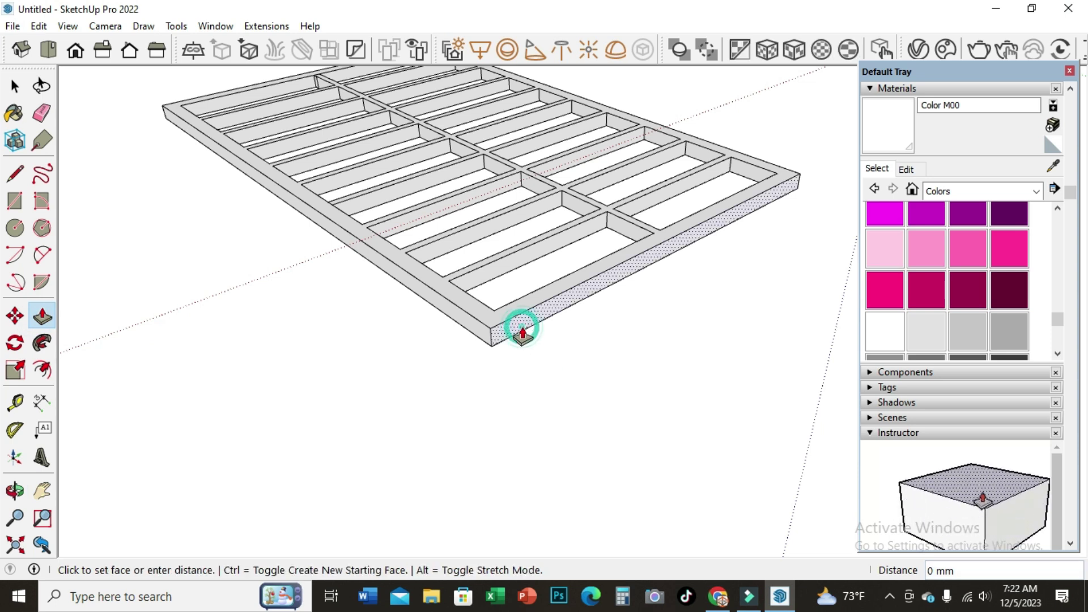
key("ctrl")
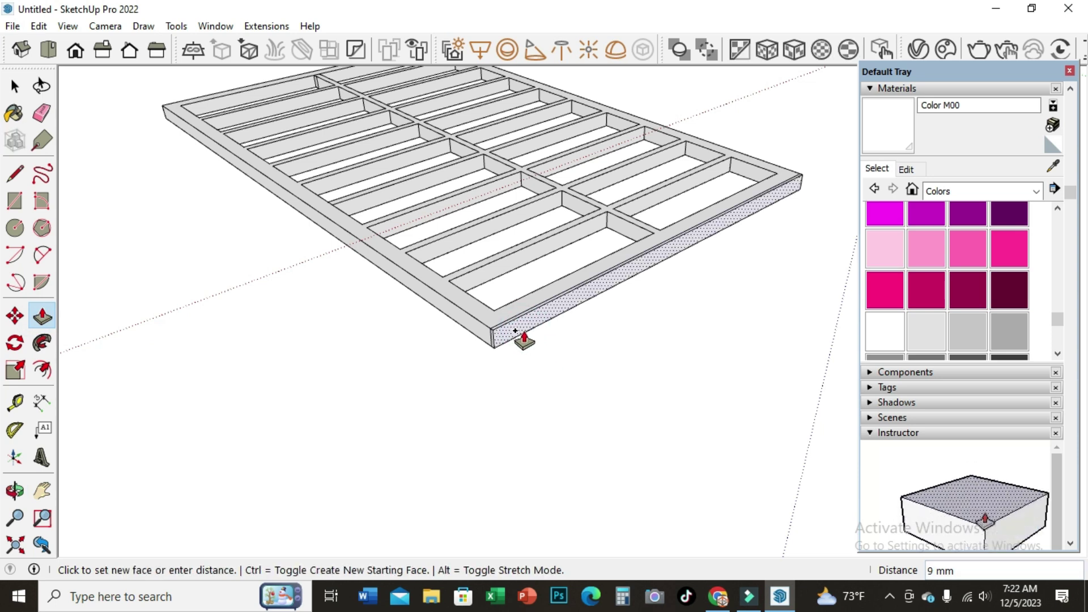
type("50")
key("Return")
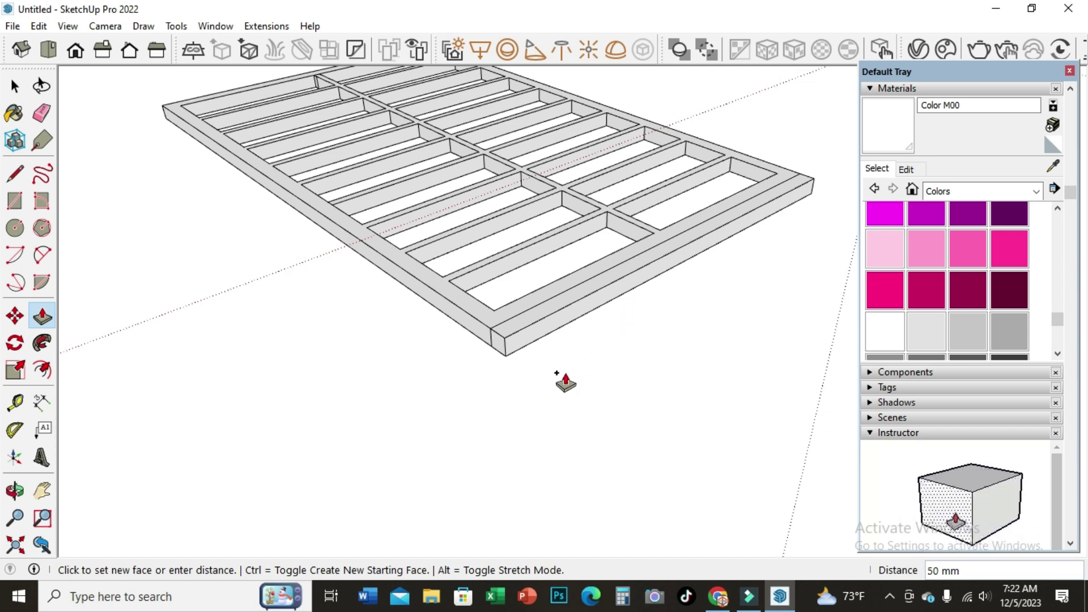
left_click(16, 490)
Outline a small 50 mm square on the underside of the corner rail.
mouse_move(461, 359)
left_mouse_down()
mouse_move(614, 299)
mouse_move(575, 177)
mouse_move(573, 111)
left_mouse_up()
left_click(16, 173)
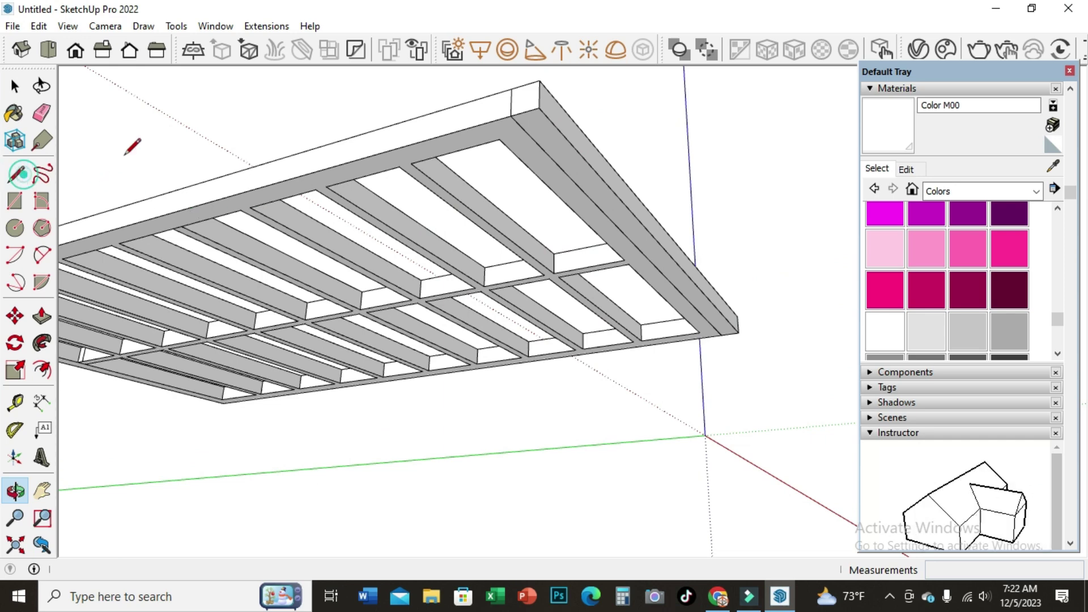
scroll(554, 97, "up", 1)
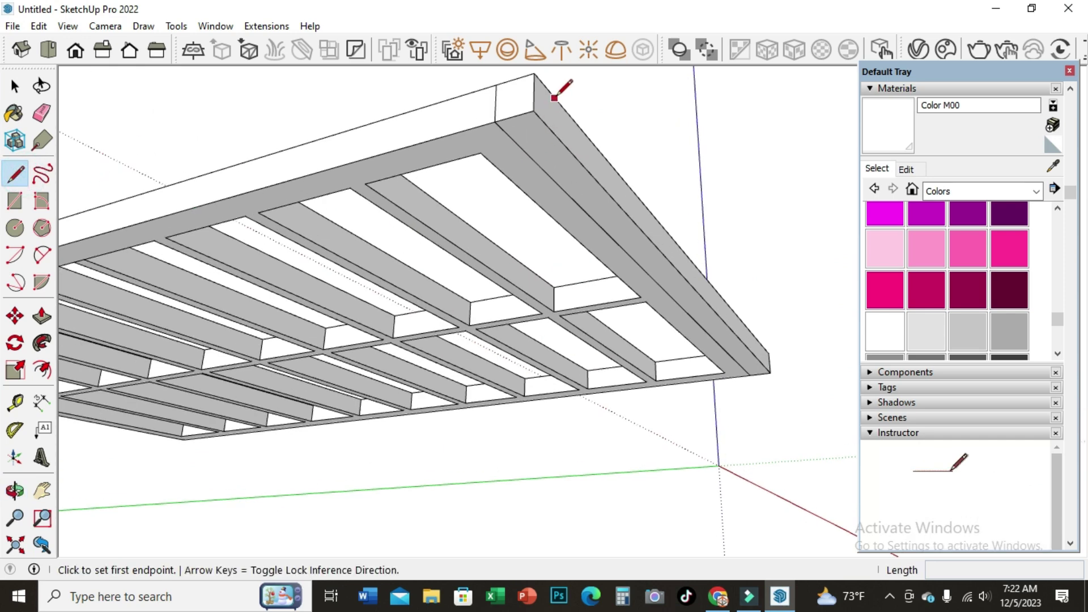
left_click(495, 122)
type("50")
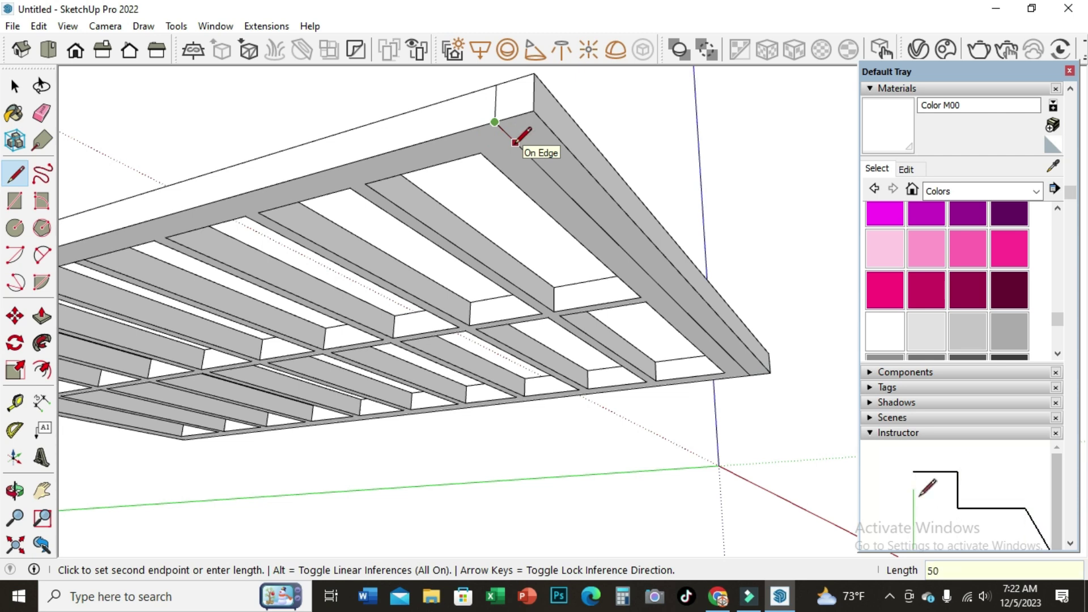
left_click(515, 142)
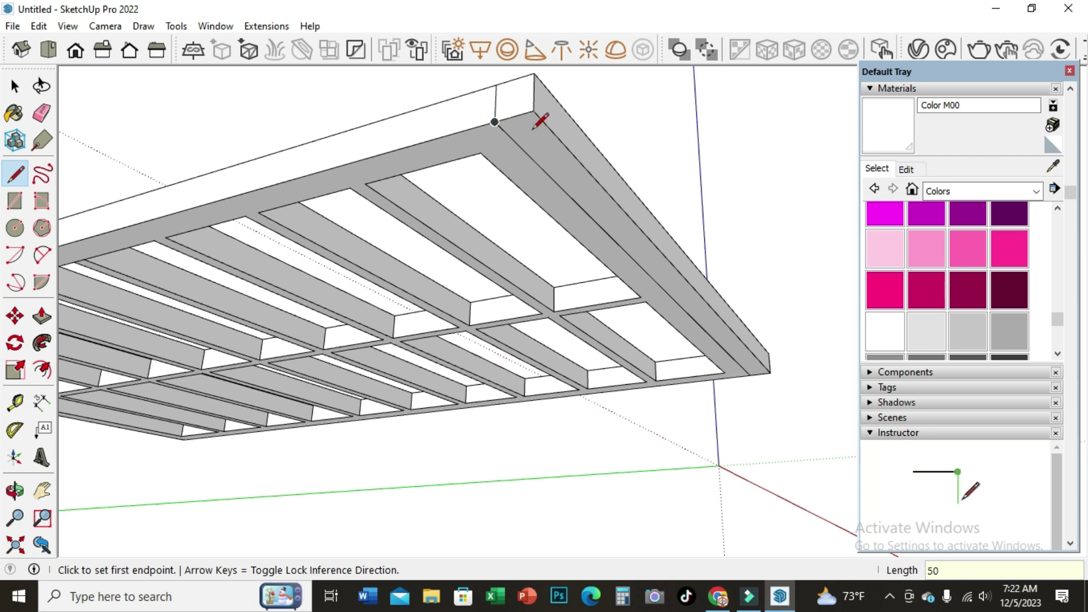
left_click(504, 121)
left_click(523, 146)
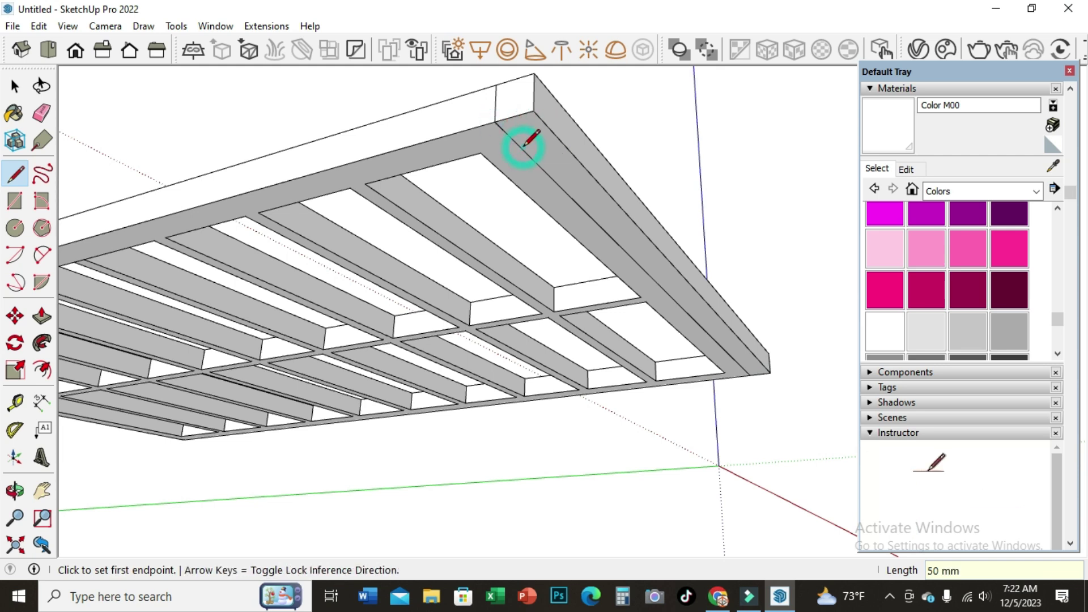
left_click(520, 143)
left_click(552, 130)
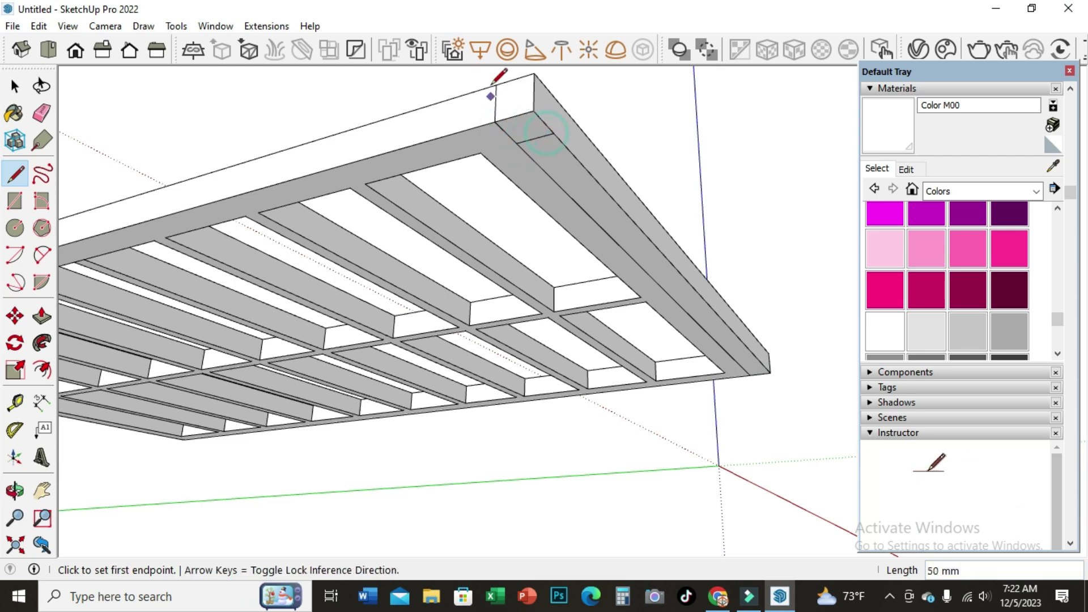
scroll(471, 120, "down", 2)
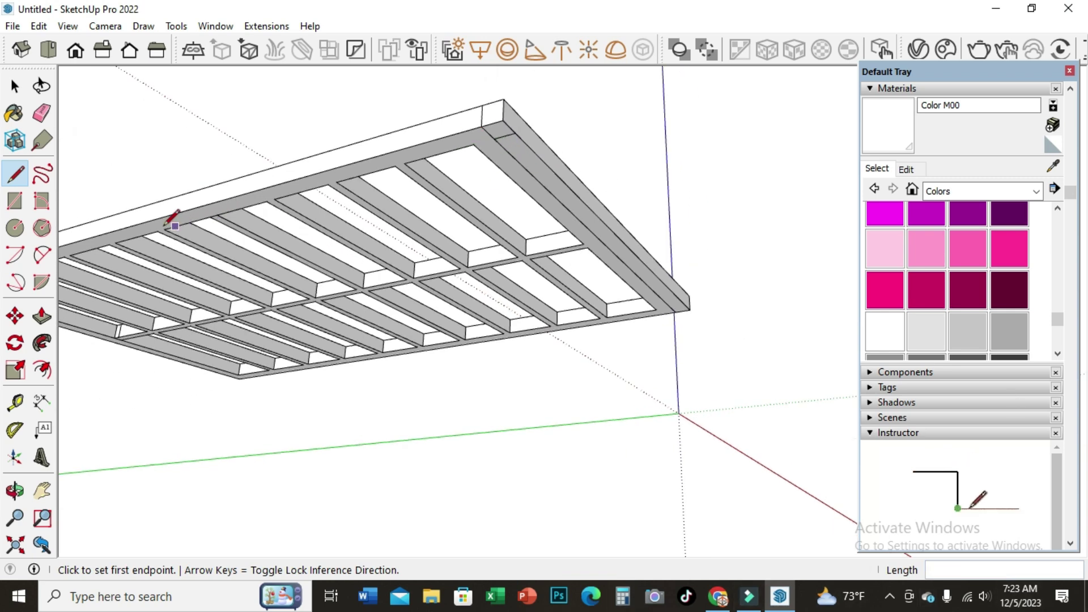
Pull the corner square down 550 mm with Ctrl to form the first leg.
left_click(42, 316)
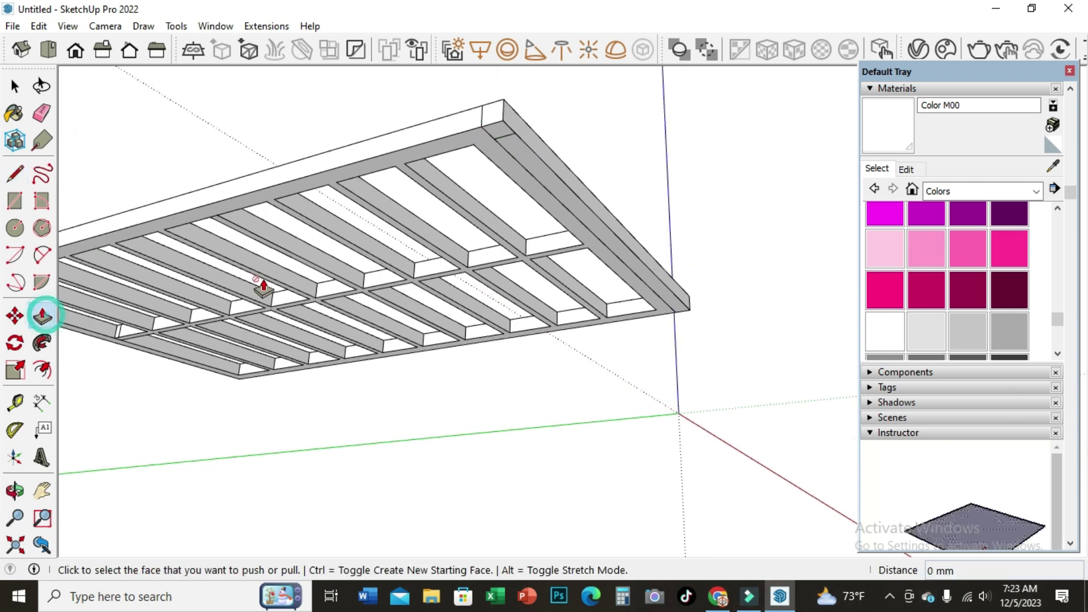
left_click(502, 134)
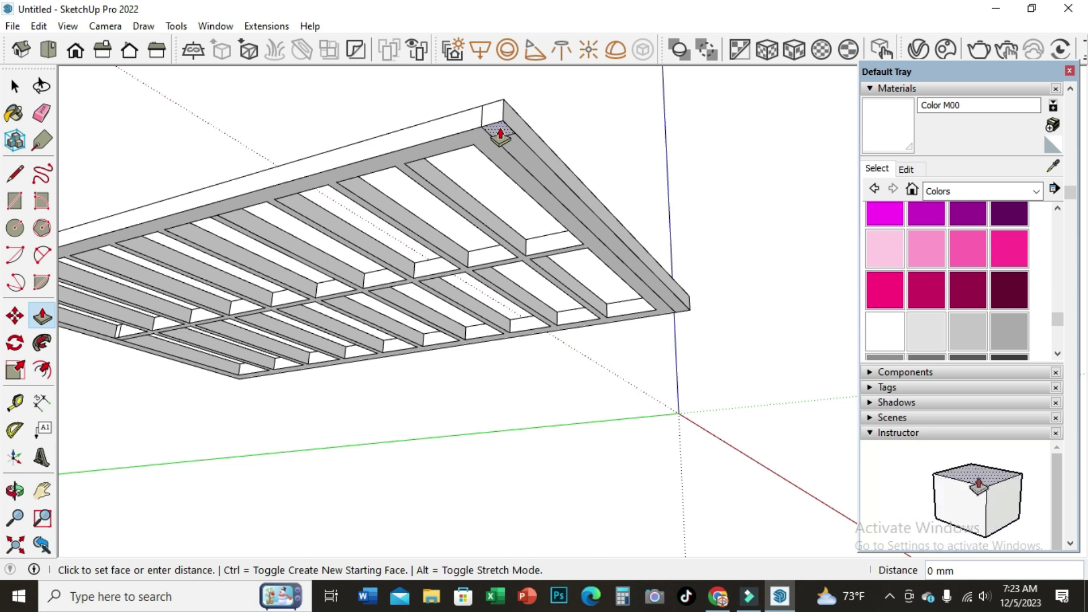
key("ctrl")
type("6")
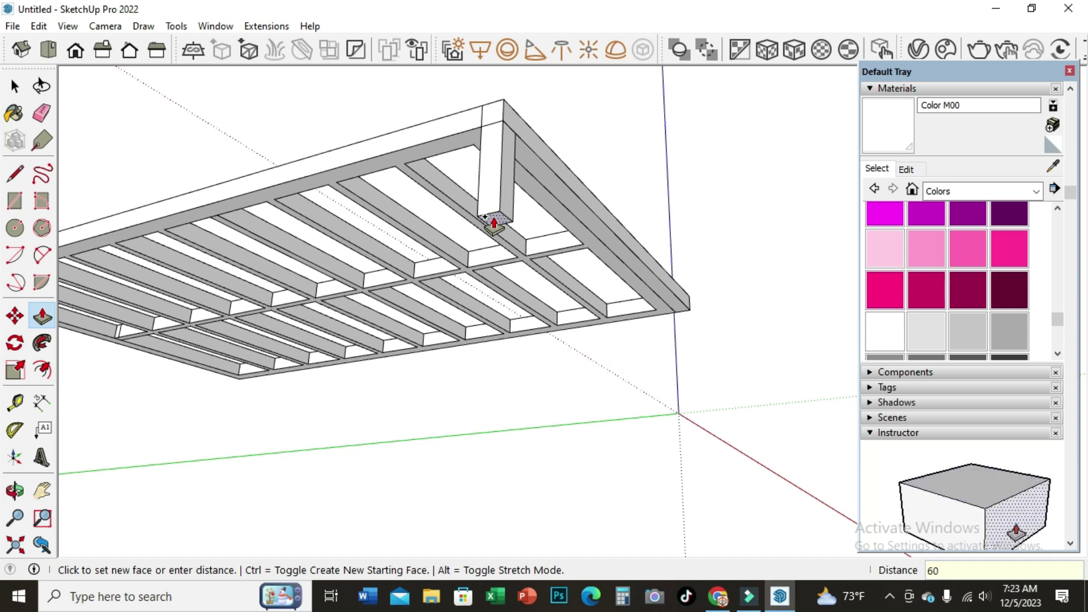
type("0")
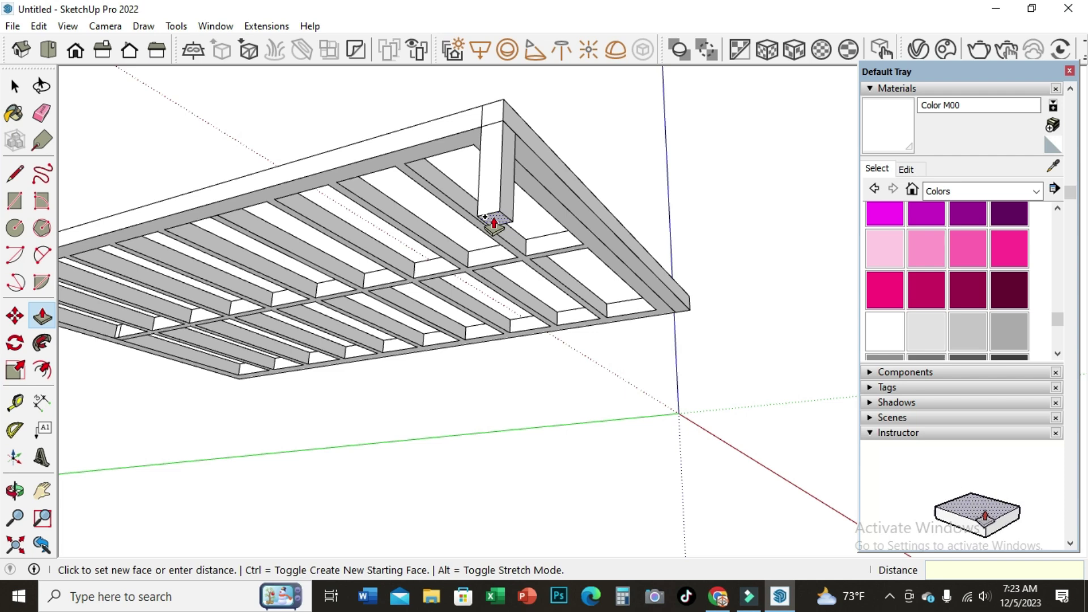
type("50")
key("Return")
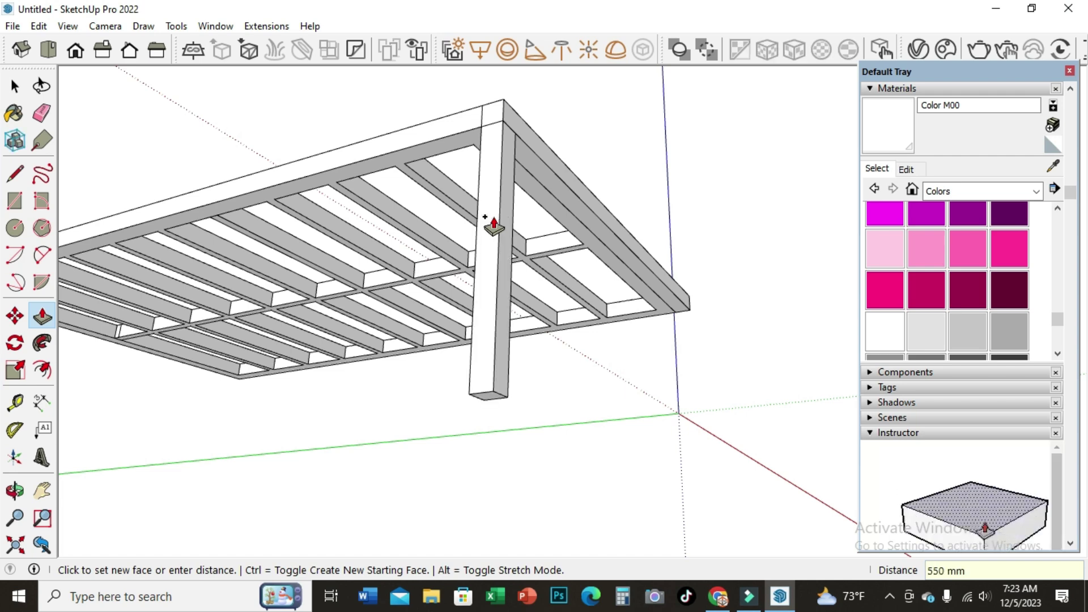
left_click(15, 491)
mouse_move(226, 295)
left_mouse_down()
mouse_move(171, 292)
mouse_move(432, 250)
left_mouse_up()
Outline a 50 mm square under the frame's adjacent corner.
scroll(490, 396, "up", 3)
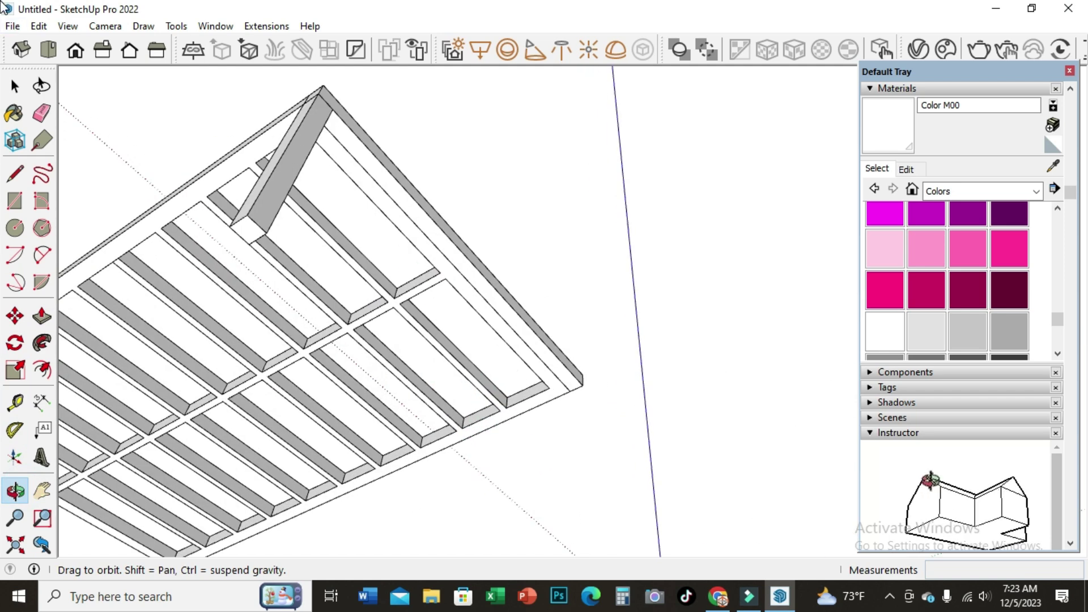
left_click(15, 172)
scroll(573, 366, "up", 2)
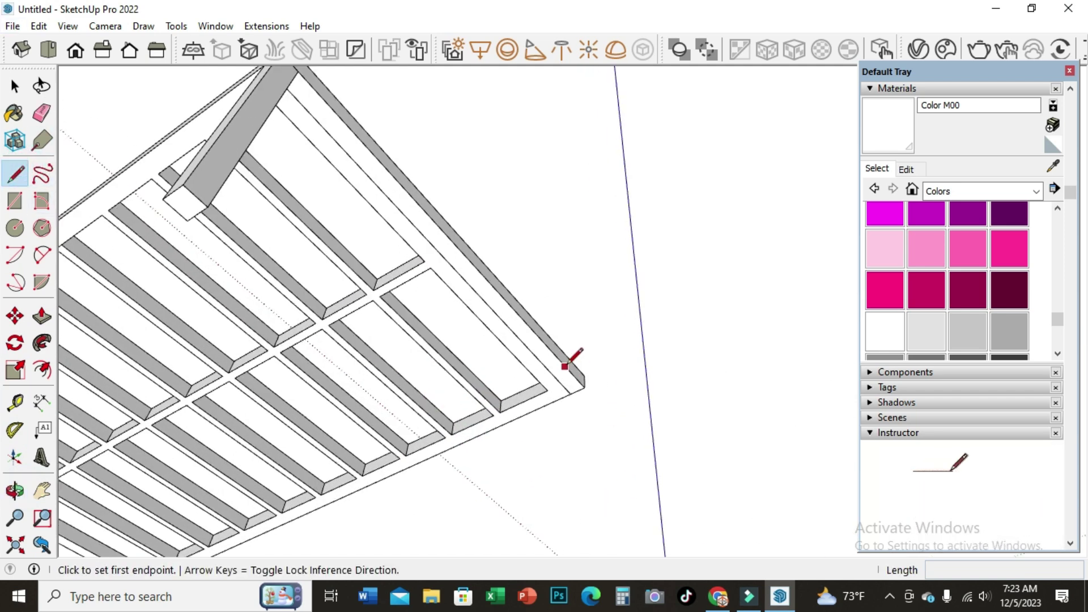
scroll(573, 391, "up", 2)
left_click(575, 400)
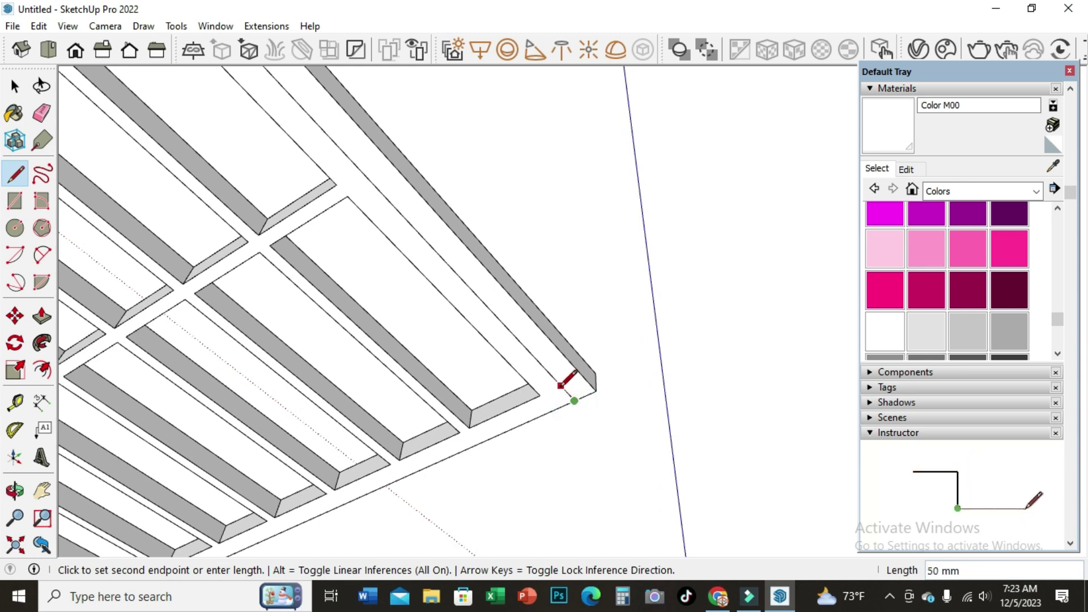
left_click(560, 386)
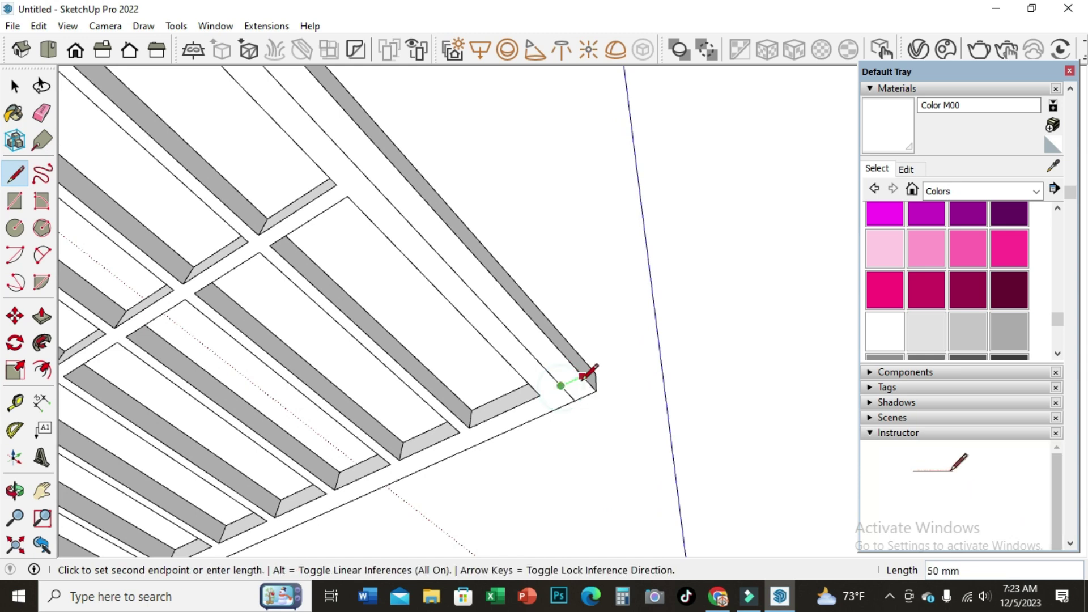
left_click(582, 376)
scroll(582, 376, "down", 3)
scroll(607, 311, "down", 2)
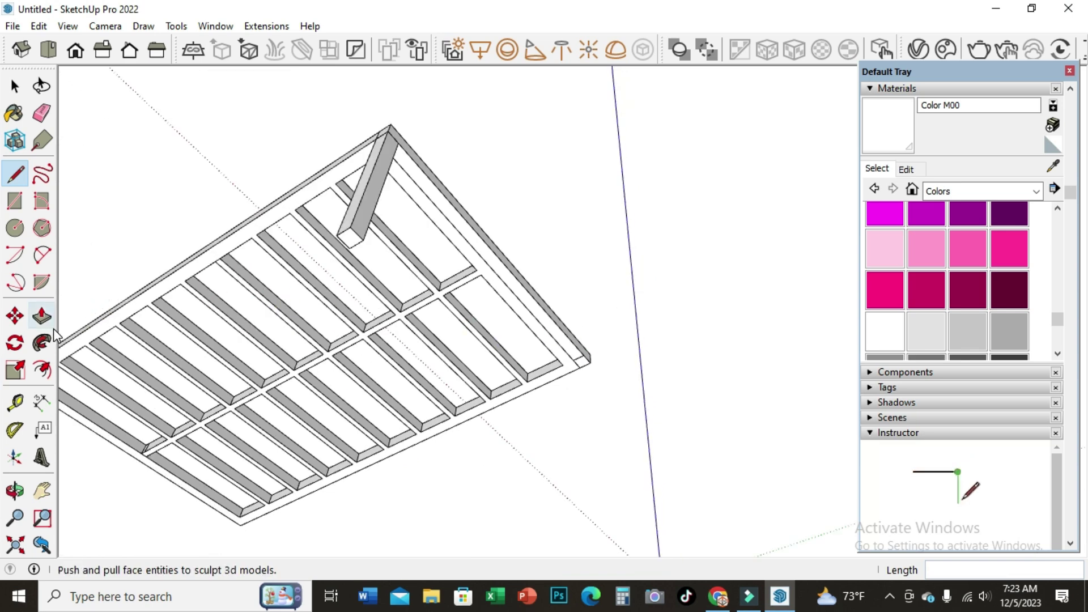
Pull that corner square down 550 mm to form the second leg.
left_click(42, 316)
scroll(612, 445, "up", 2)
scroll(578, 372, "up", 2)
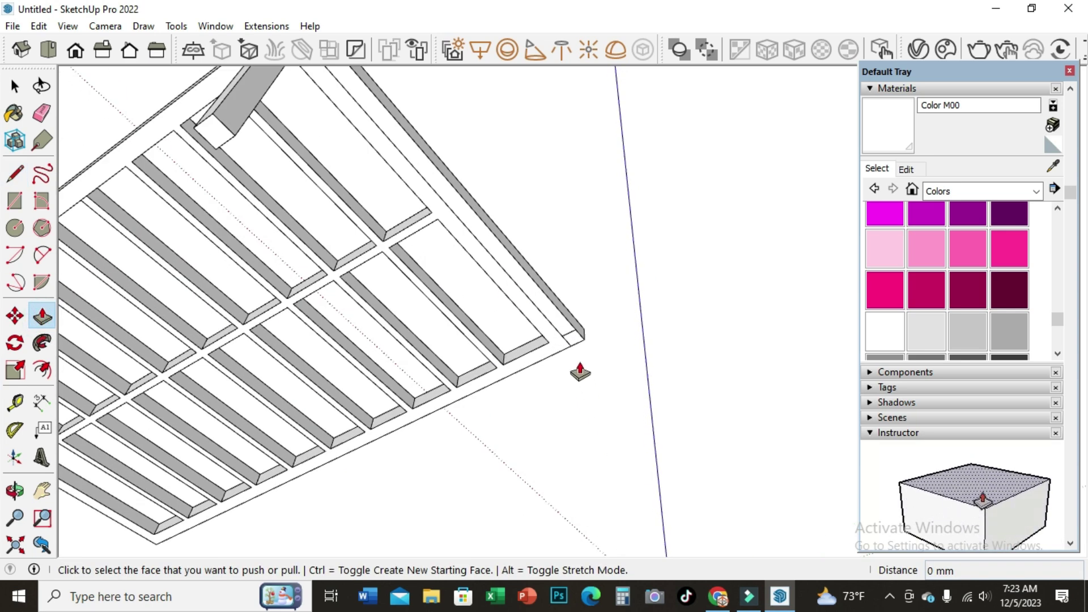
left_click(574, 341)
scroll(396, 328, "down", 1)
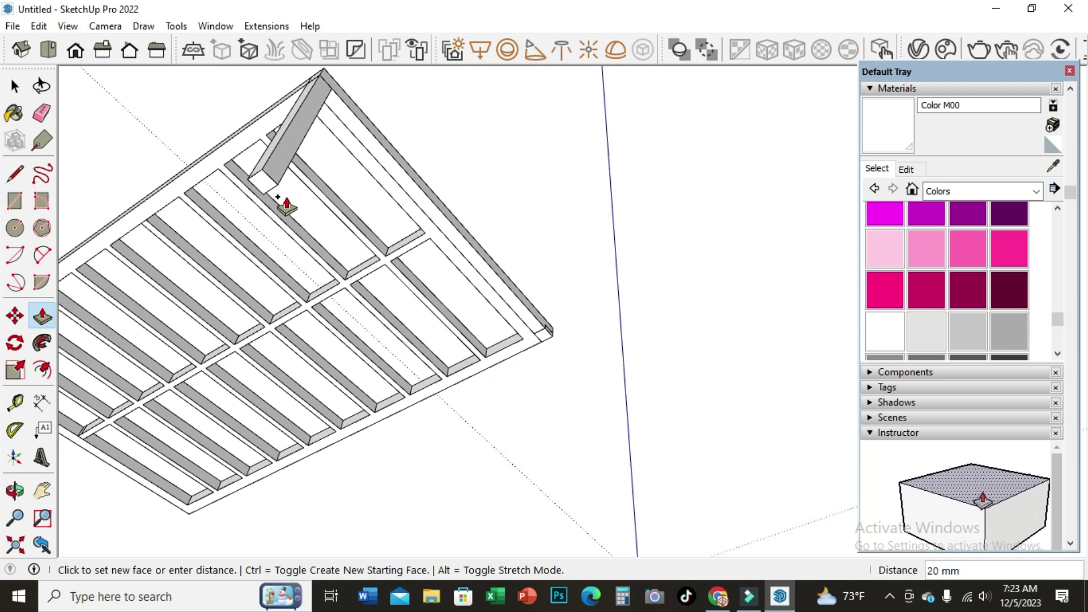
type("550")
left_click(269, 193)
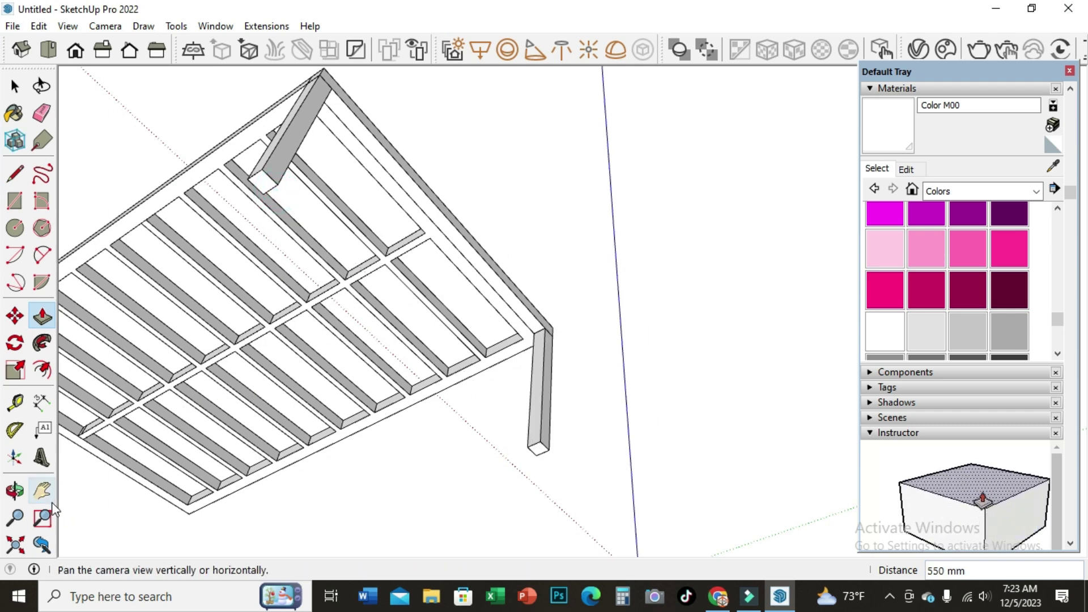
left_click(15, 490)
mouse_move(444, 464)
left_mouse_down()
mouse_move(497, 360)
mouse_move(480, 417)
mouse_move(497, 380)
mouse_move(333, 471)
mouse_move(468, 388)
mouse_move(407, 389)
mouse_move(480, 374)
mouse_move(407, 380)
left_mouse_up()
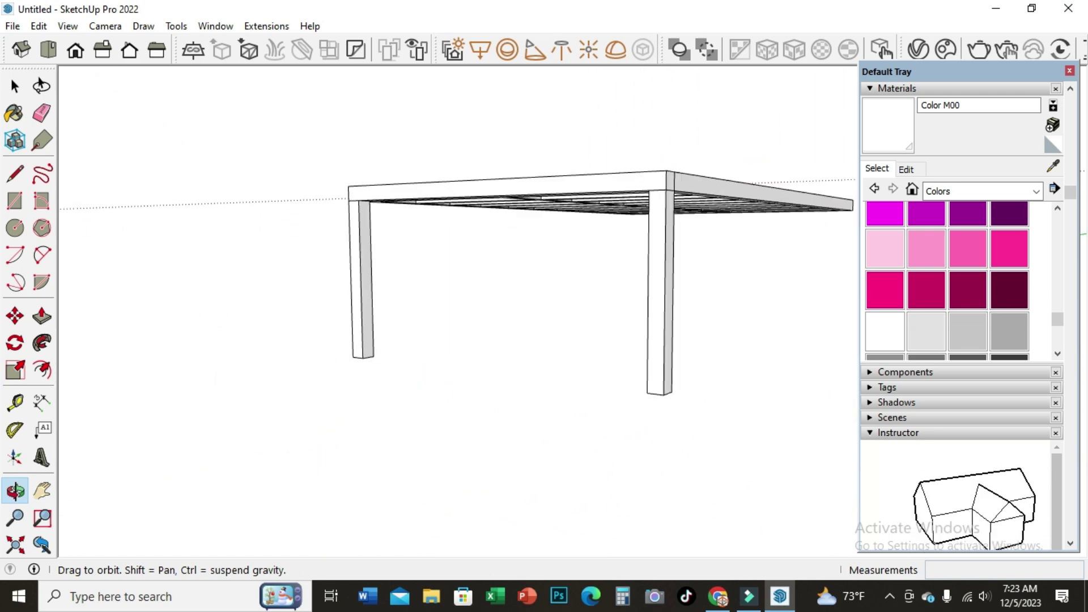
Mark a 50 mm band across the left leg near its base with two lines.
left_click(15, 173)
scroll(476, 369, "up", 2)
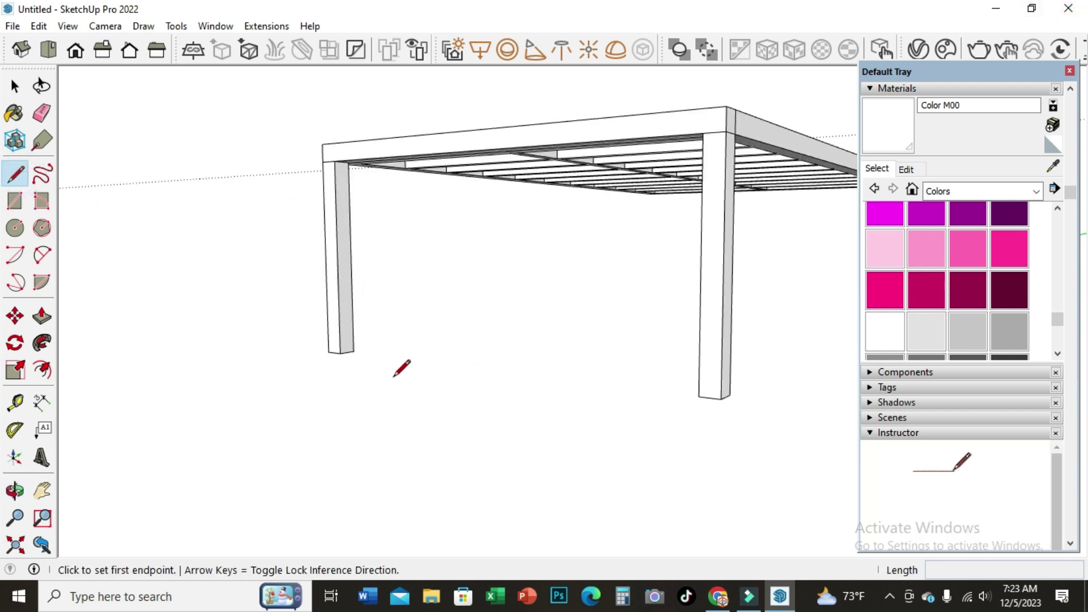
left_click(340, 352)
type("100")
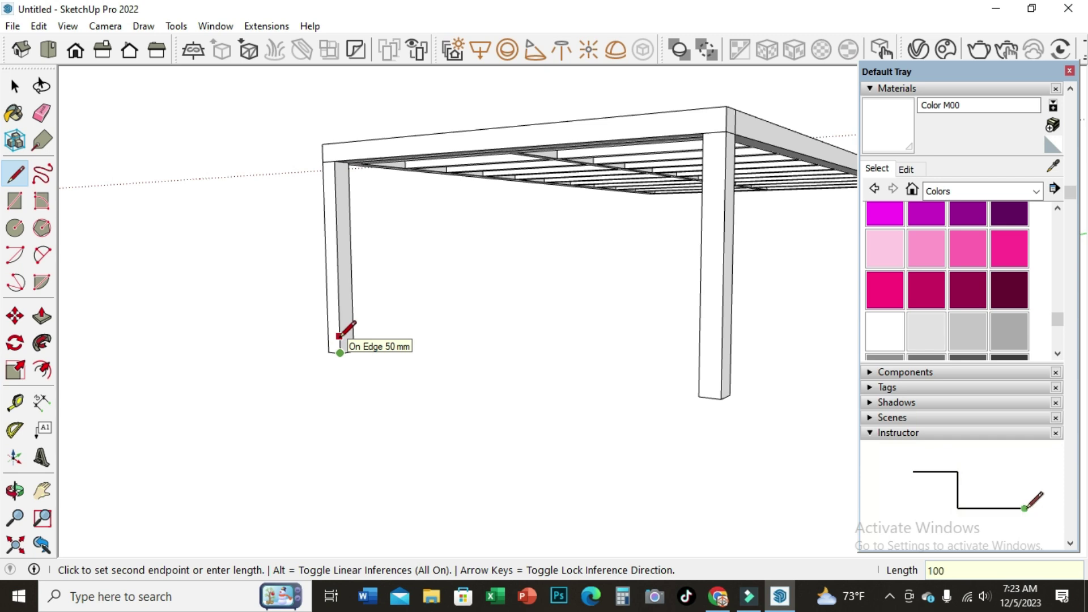
key("Escape")
left_click(339, 318)
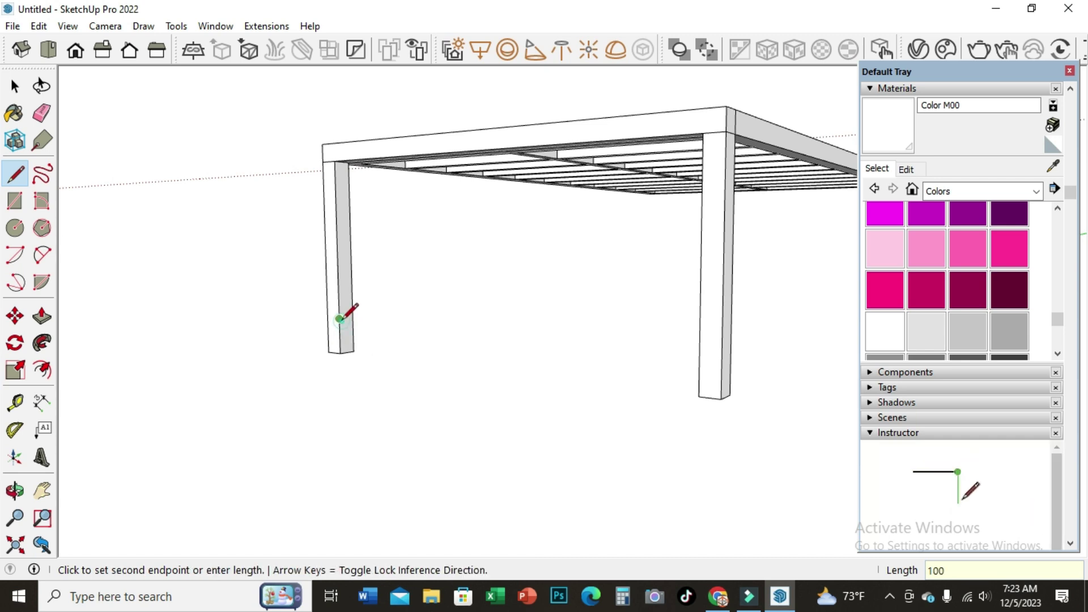
left_click(353, 317)
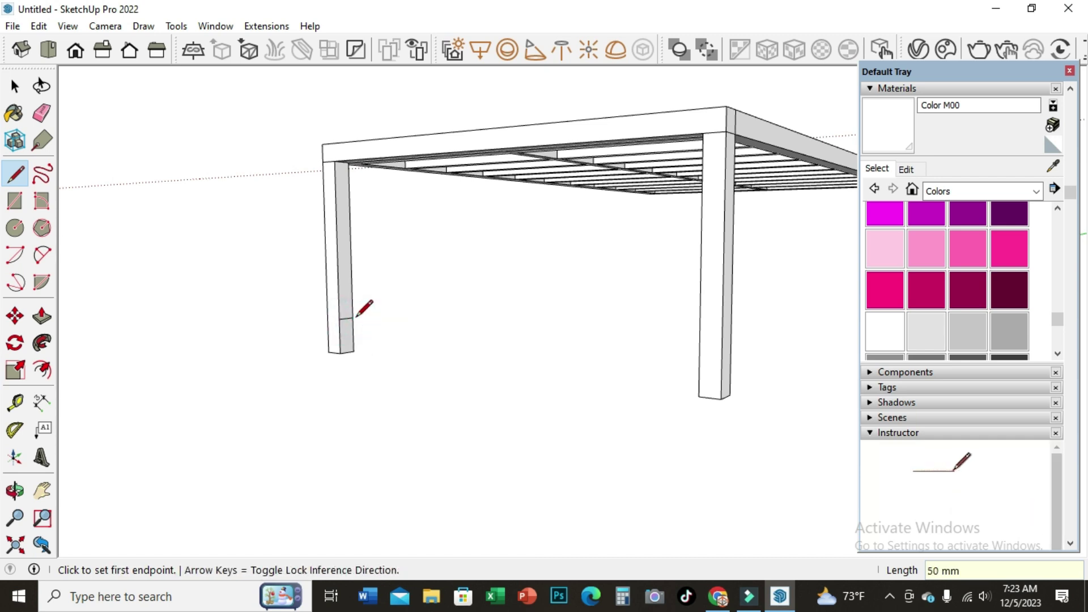
left_click(352, 317)
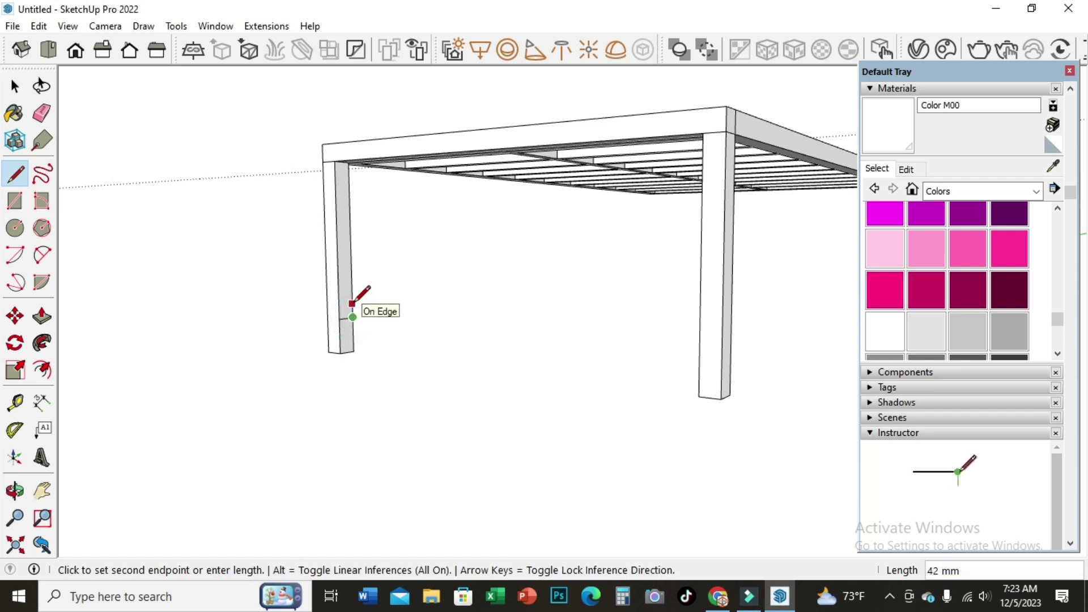
type("0")
key("Return")
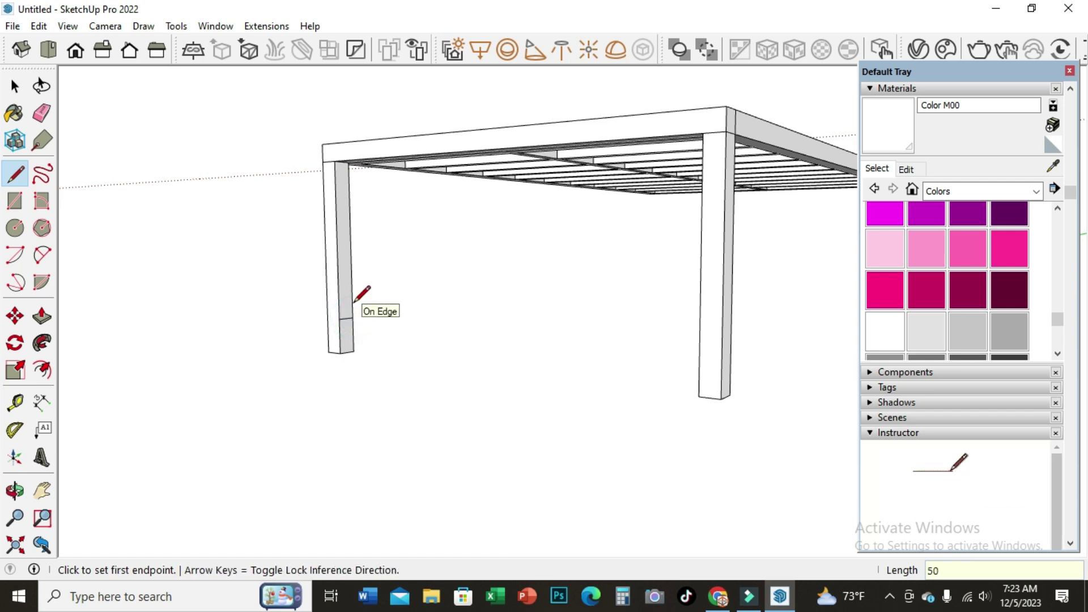
left_click(352, 300)
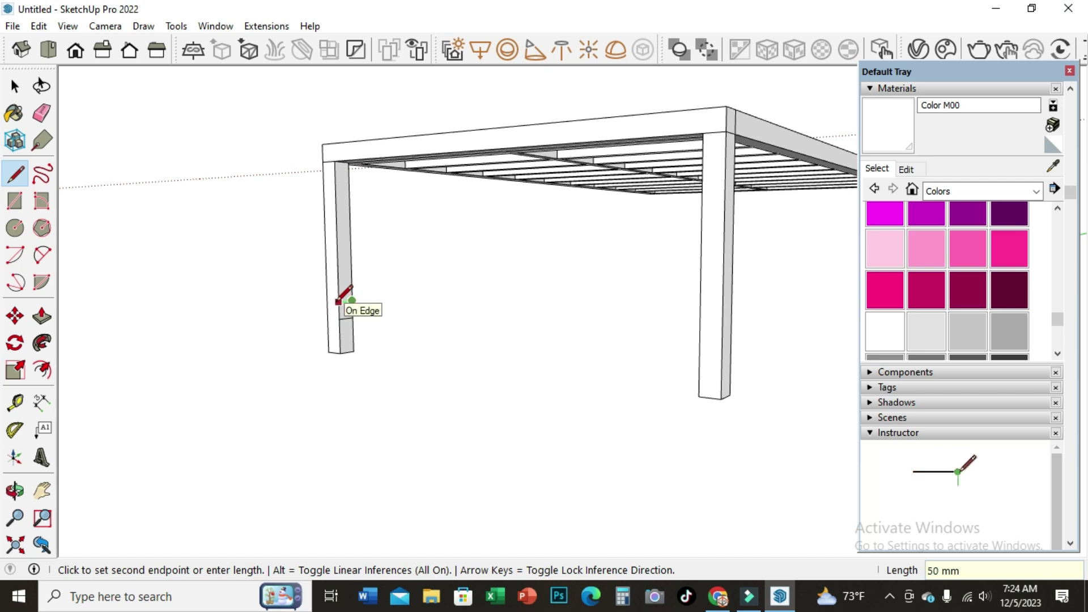
left_click(340, 301)
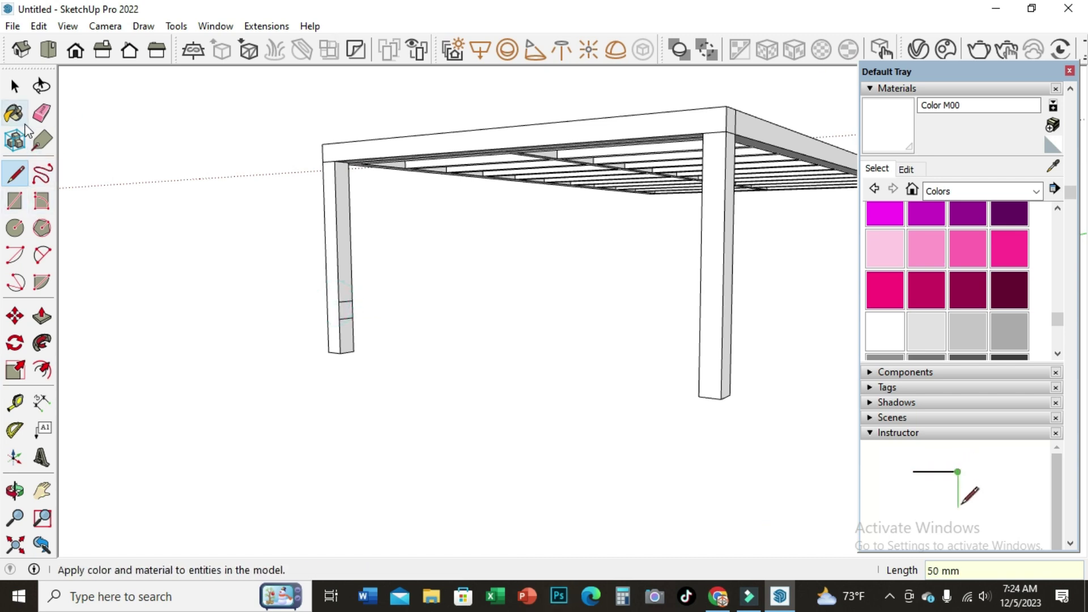
Push/Pull the leg band across to the right leg to form the stretcher.
left_click(42, 316)
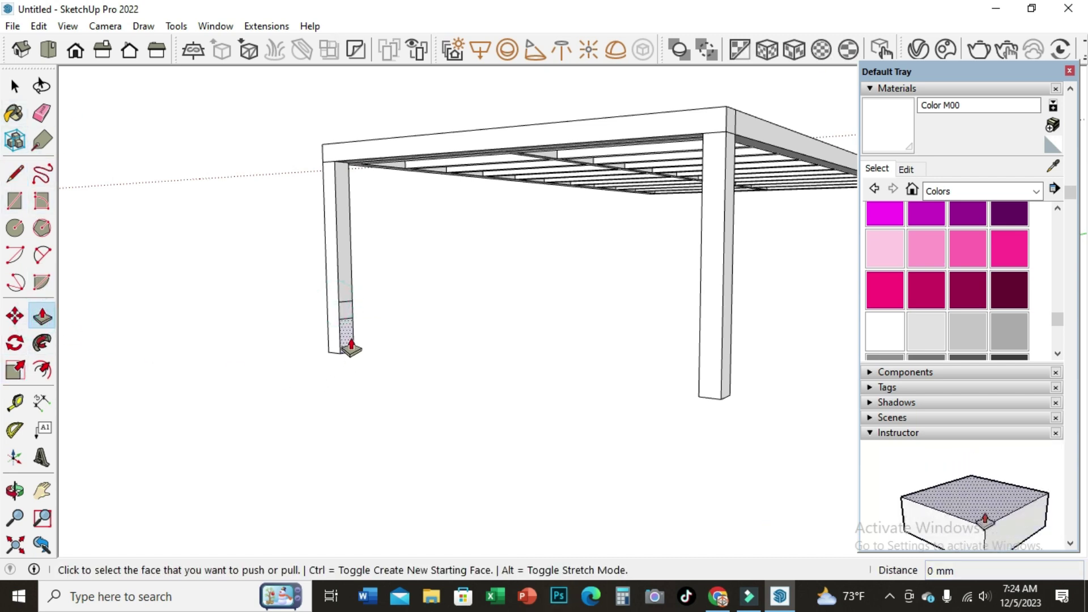
scroll(351, 345, "up", 3)
left_click(354, 303)
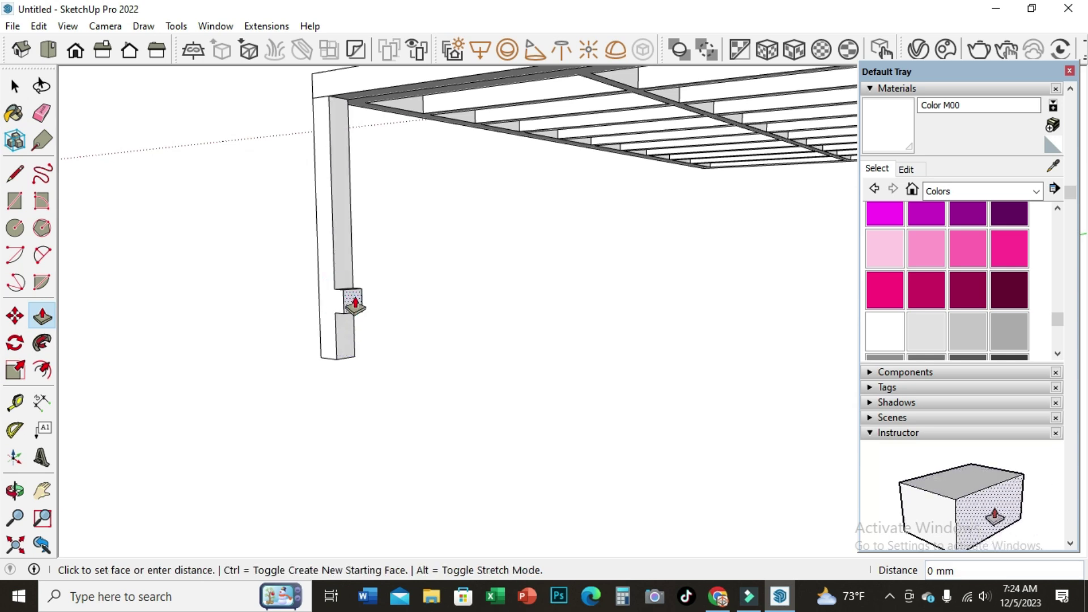
scroll(353, 304, "down", 3)
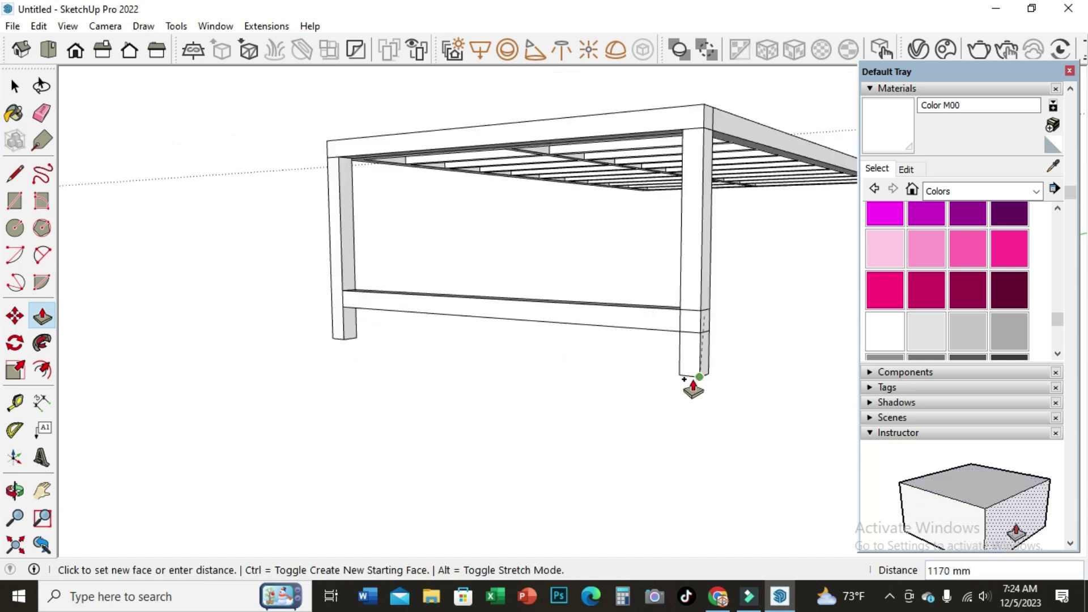
left_click(684, 386)
scroll(446, 379, "down", 2)
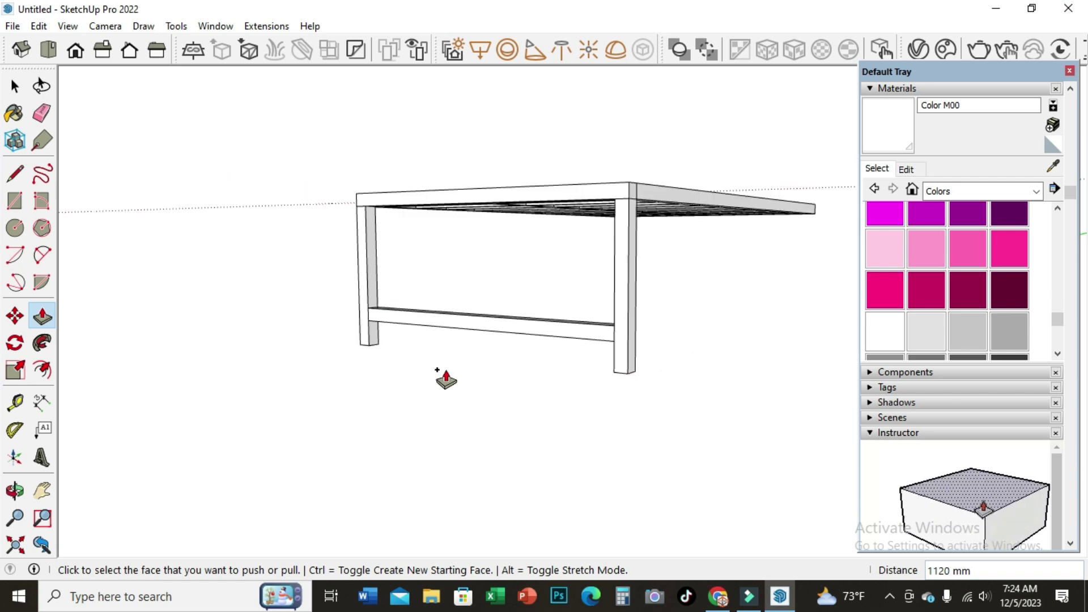
left_click(16, 487)
mouse_move(359, 317)
left_mouse_down()
mouse_move(360, 379)
mouse_move(382, 257)
mouse_move(413, 373)
mouse_move(413, 308)
mouse_move(478, 269)
mouse_move(576, 294)
left_mouse_up()
mouse_move(395, 338)
left_mouse_down()
mouse_move(549, 276)
mouse_move(612, 284)
mouse_move(556, 308)
mouse_move(559, 298)
mouse_move(406, 306)
mouse_move(389, 263)
left_mouse_up()
left_click_drag(339, 230, 273, 336)
scroll(322, 236, "up", 3)
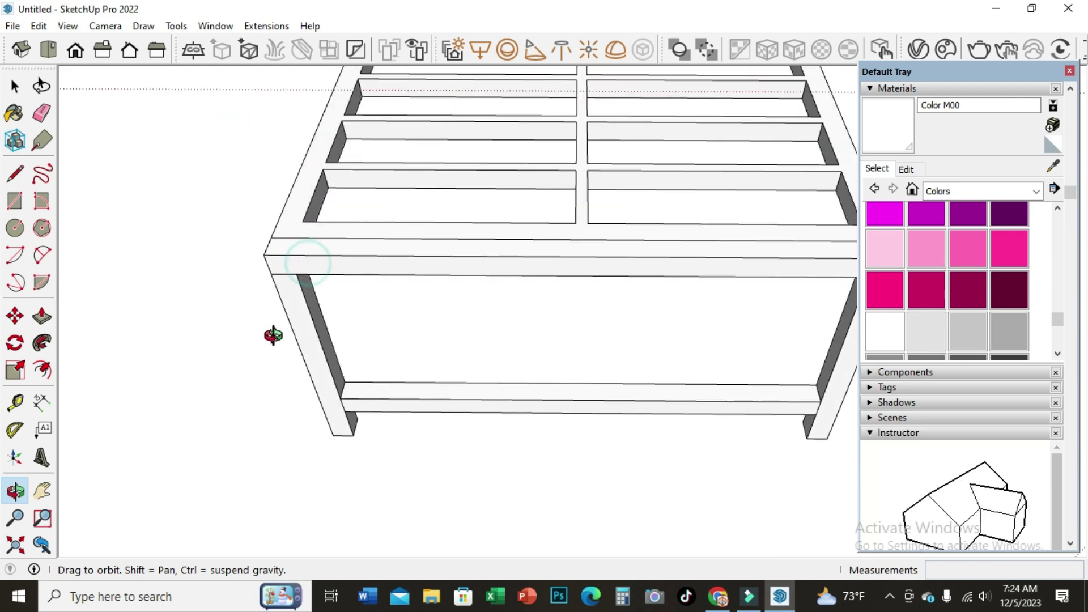
Outline the left corner's top square and pull it up 250 mm into a post.
left_click(15, 173)
scroll(299, 262, "up", 2)
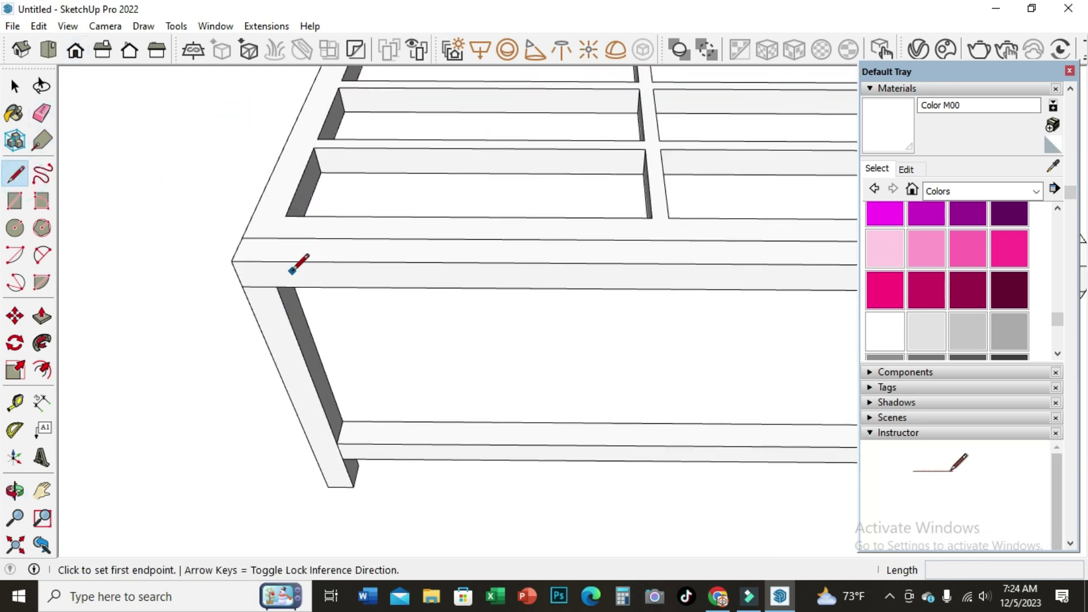
left_click(231, 261)
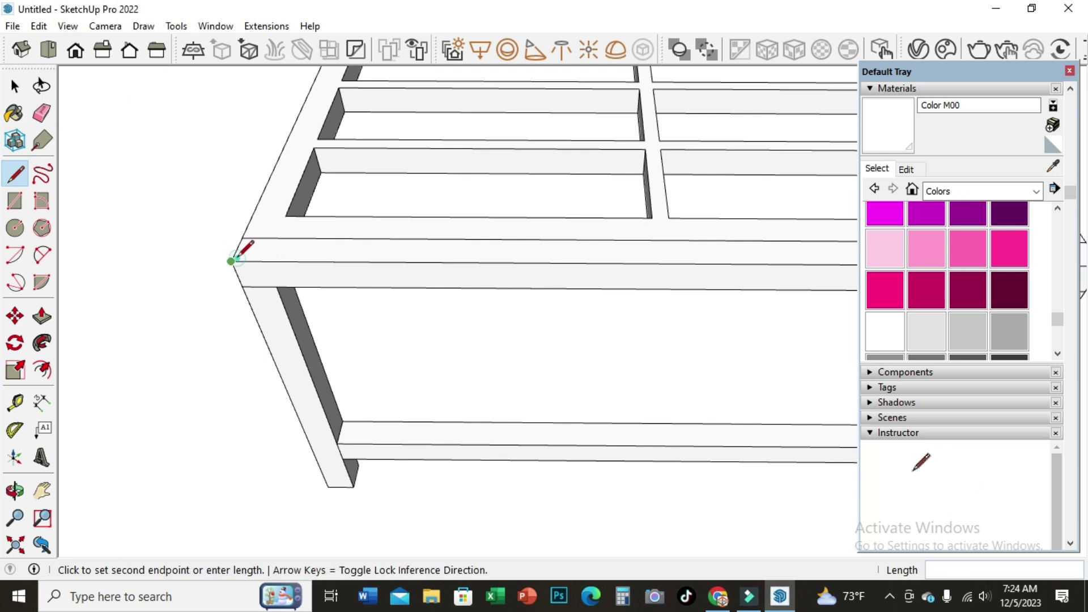
left_click(266, 260)
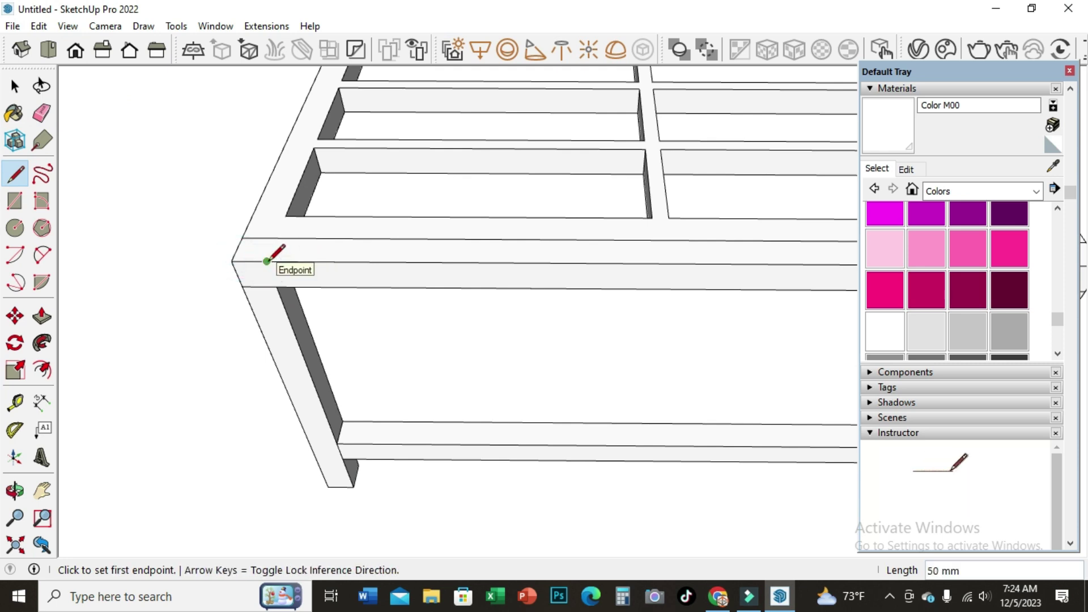
left_click(266, 261)
scroll(266, 257, "down", 2)
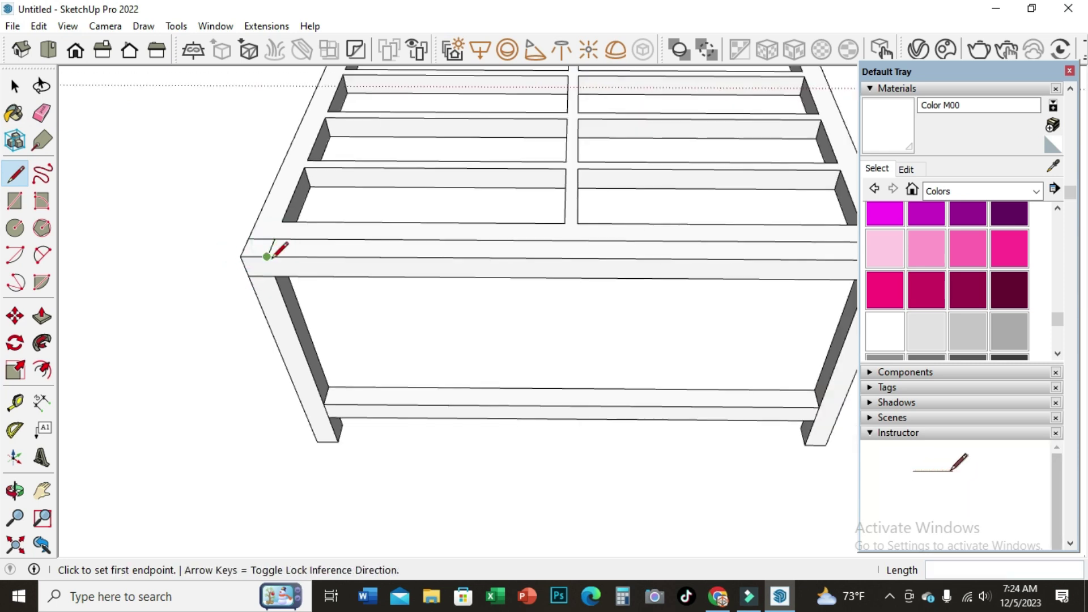
left_click(42, 314)
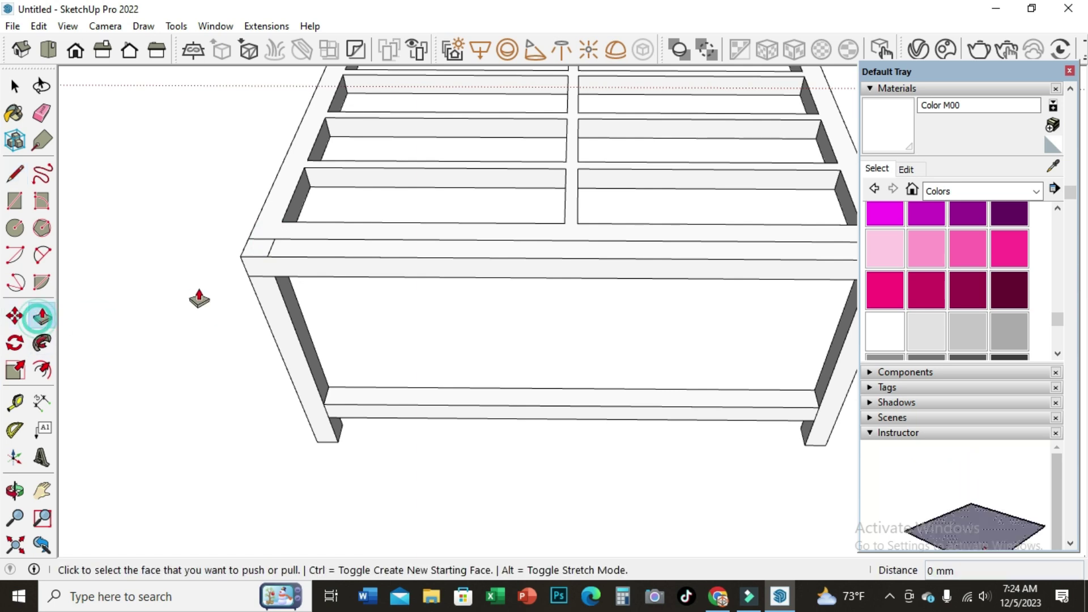
left_click(253, 254)
type("165")
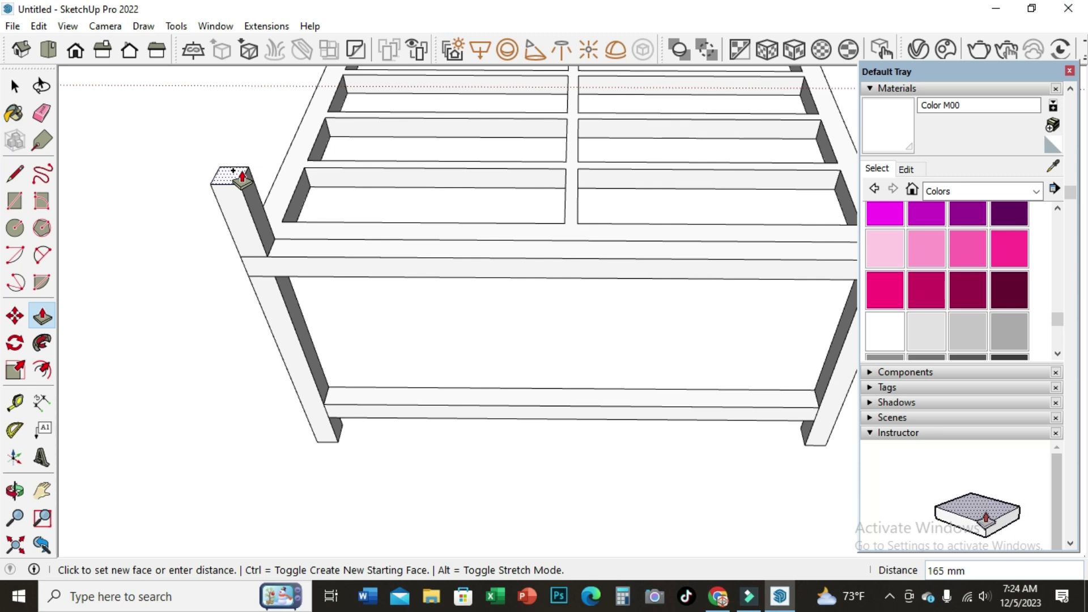
type("250")
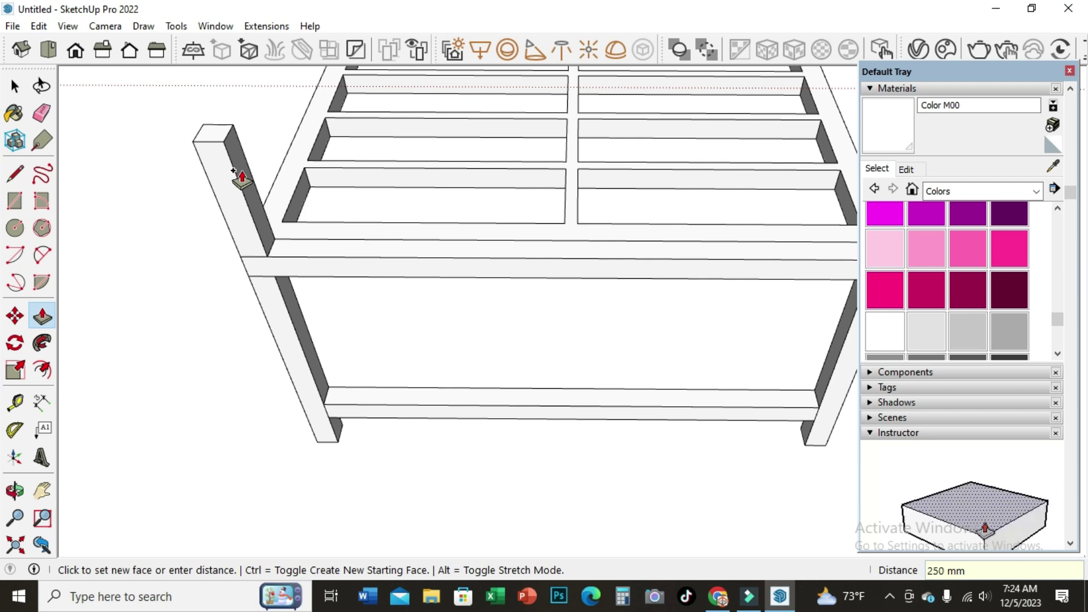
key("Return")
scroll(216, 181, "down", 2)
scroll(229, 257, "down", 3)
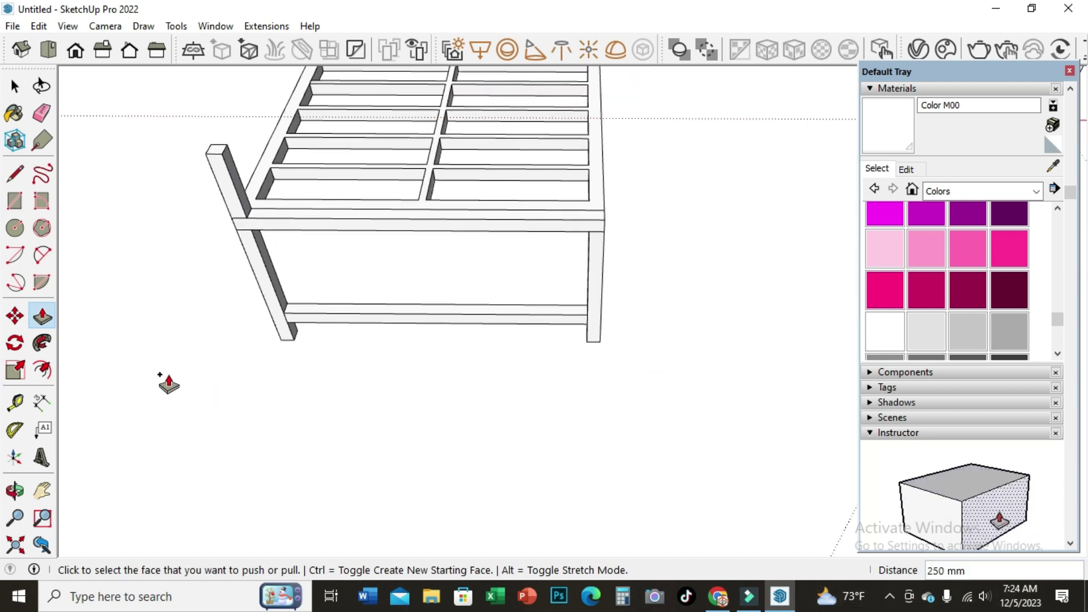
Outline the right corner's top square and raise it to match the 250 mm left post.
left_click(17, 179)
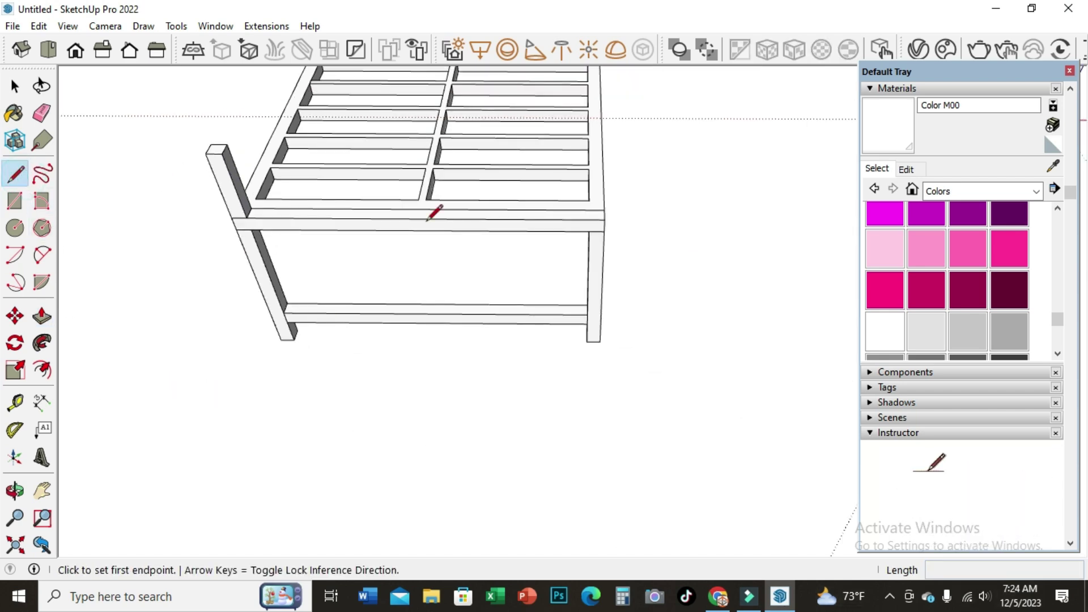
scroll(510, 212, "up", 2)
scroll(652, 210, "up", 2)
left_click(695, 222)
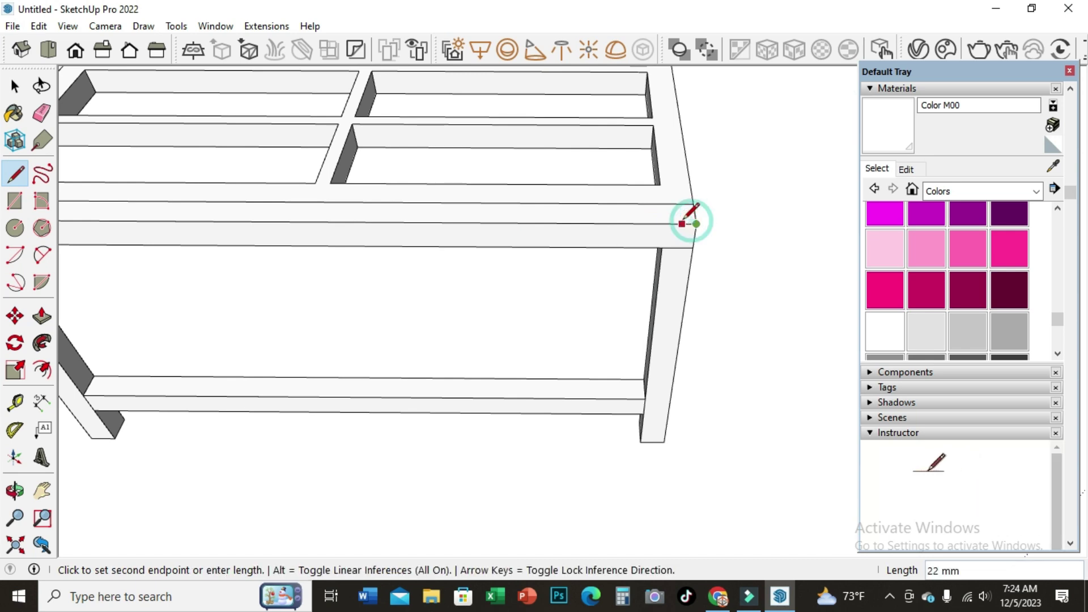
left_click(661, 221)
left_click(667, 210)
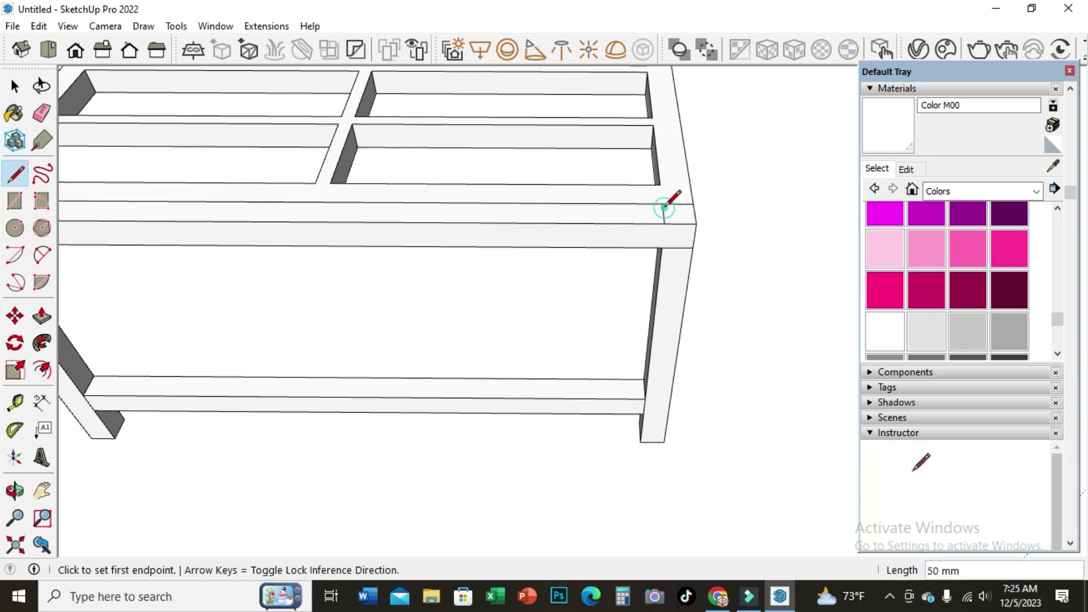
scroll(677, 258, "down", 2)
scroll(679, 258, "down", 2)
left_click(42, 316)
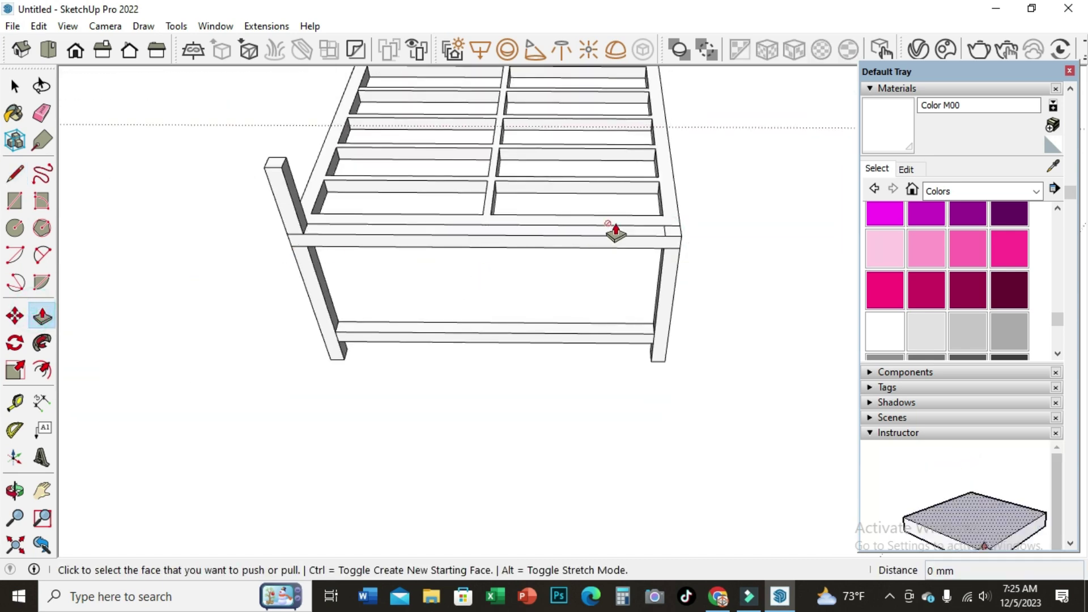
left_click(674, 238)
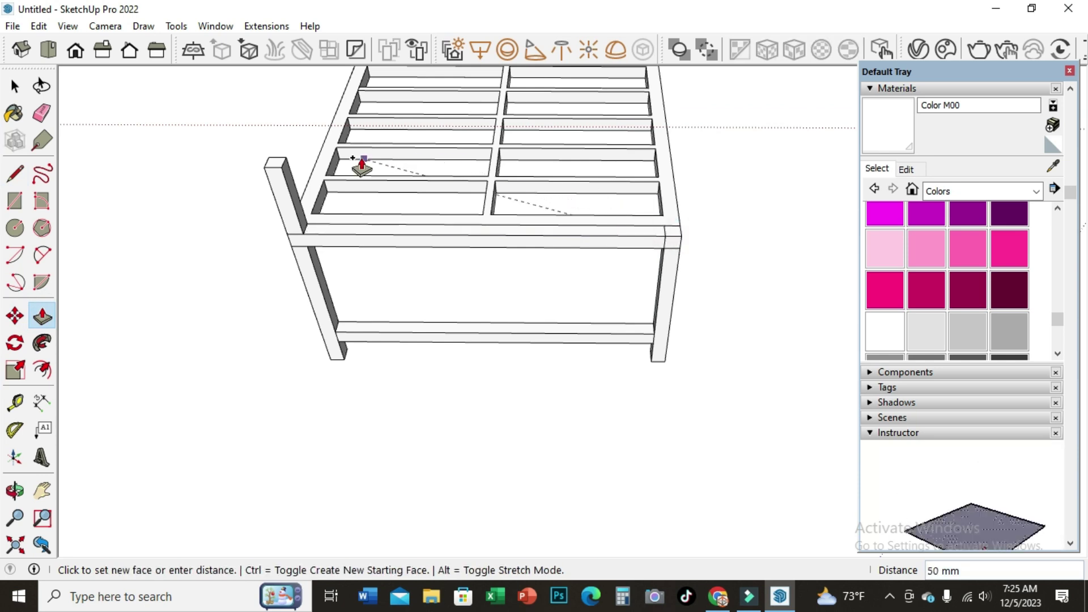
type("250")
left_click(283, 164)
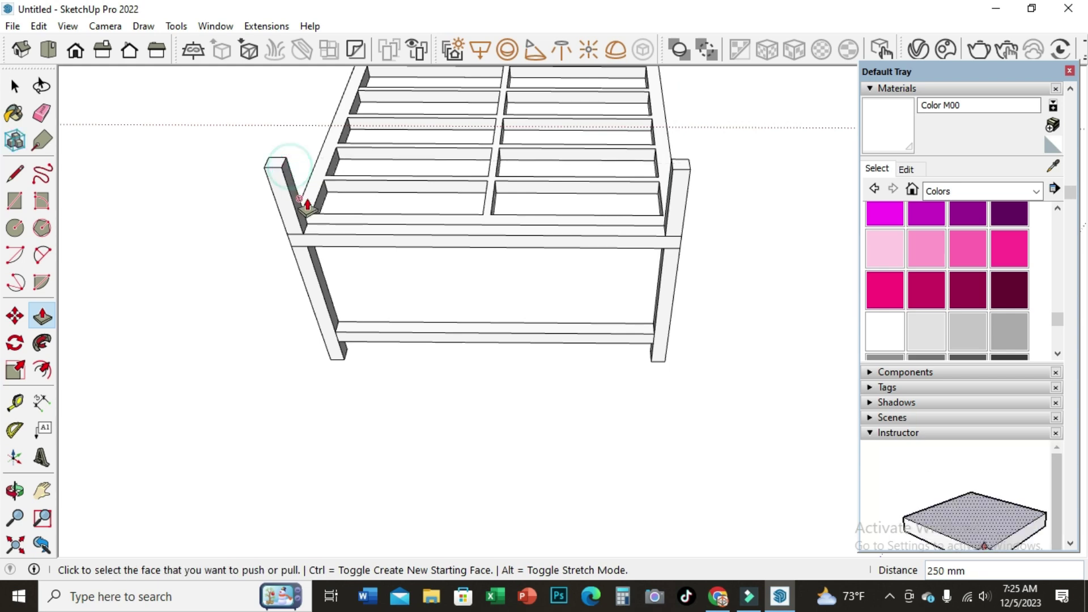
left_click(15, 491)
mouse_move(295, 338)
left_mouse_down()
mouse_move(272, 233)
mouse_move(369, 155)
mouse_move(364, 195)
mouse_move(323, 202)
left_mouse_up()
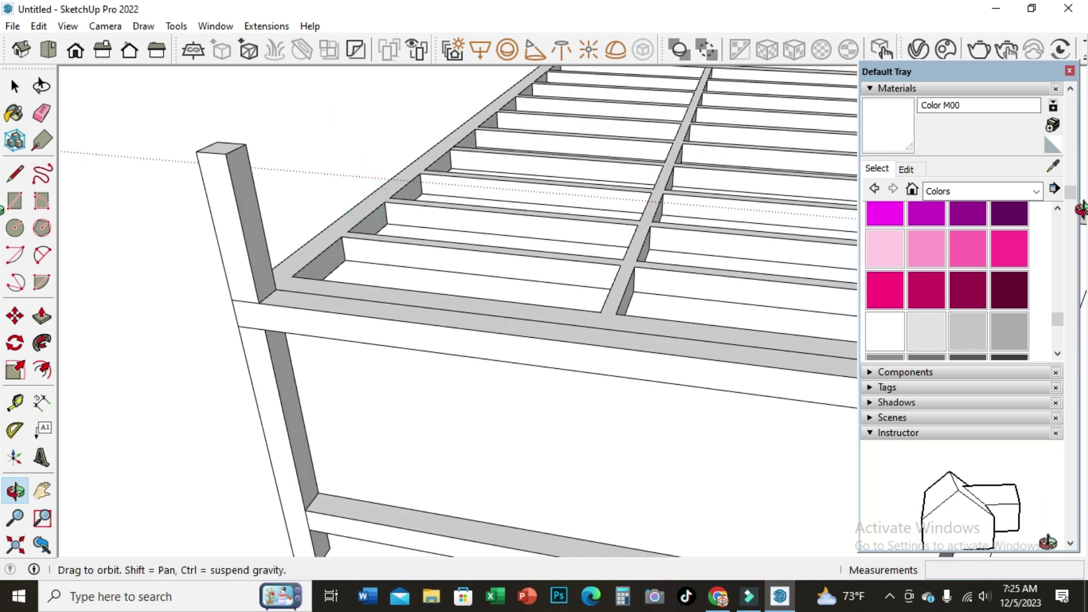
Draw a line 50 mm below the left post's top to split off a rail section.
left_click(15, 173)
scroll(225, 177, "up", 2)
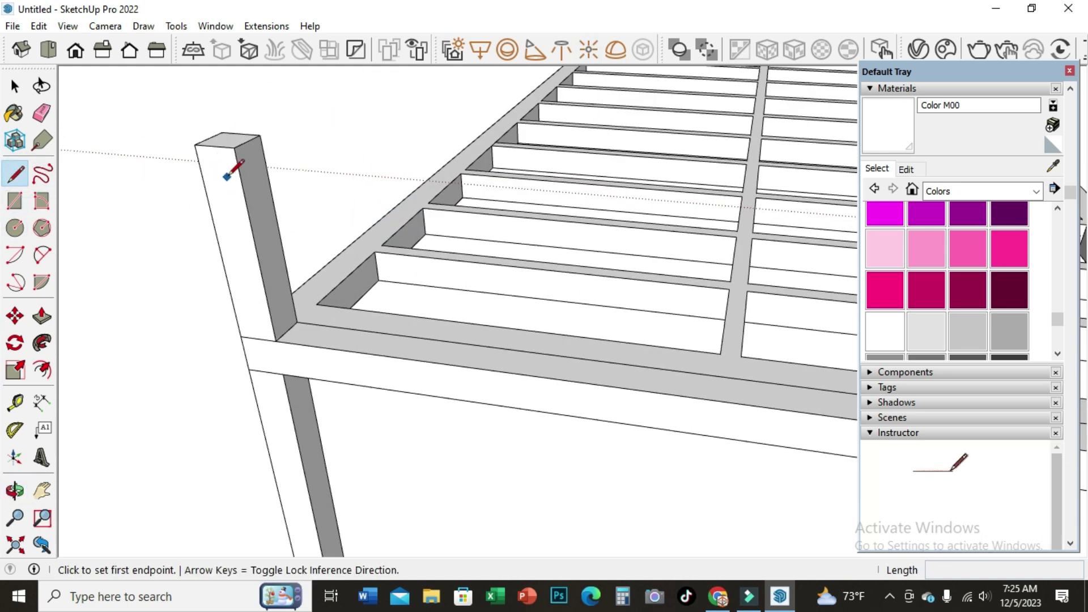
left_click(234, 147)
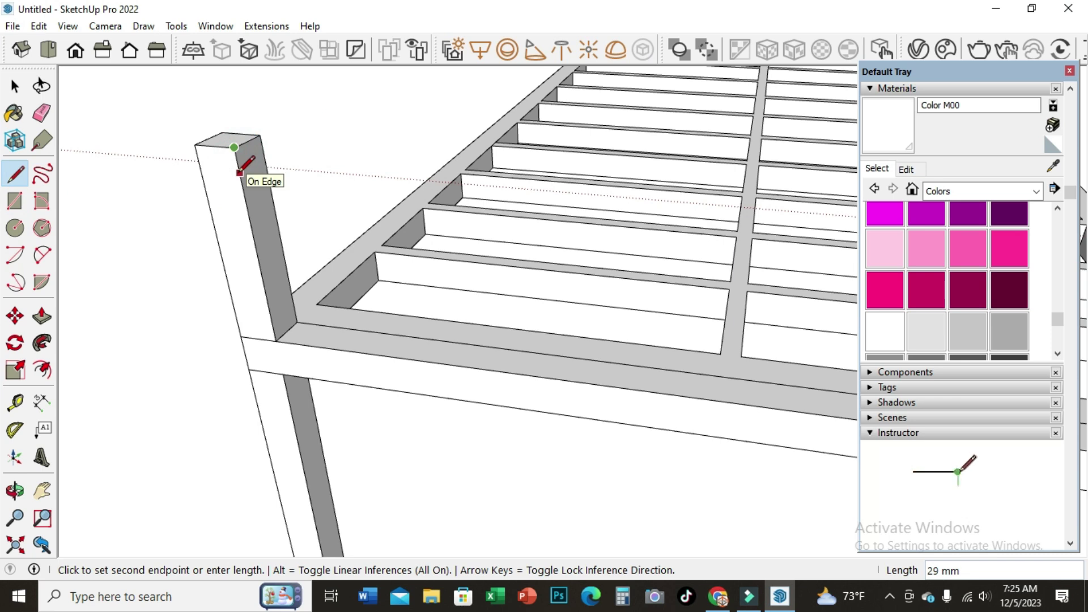
key("Escape")
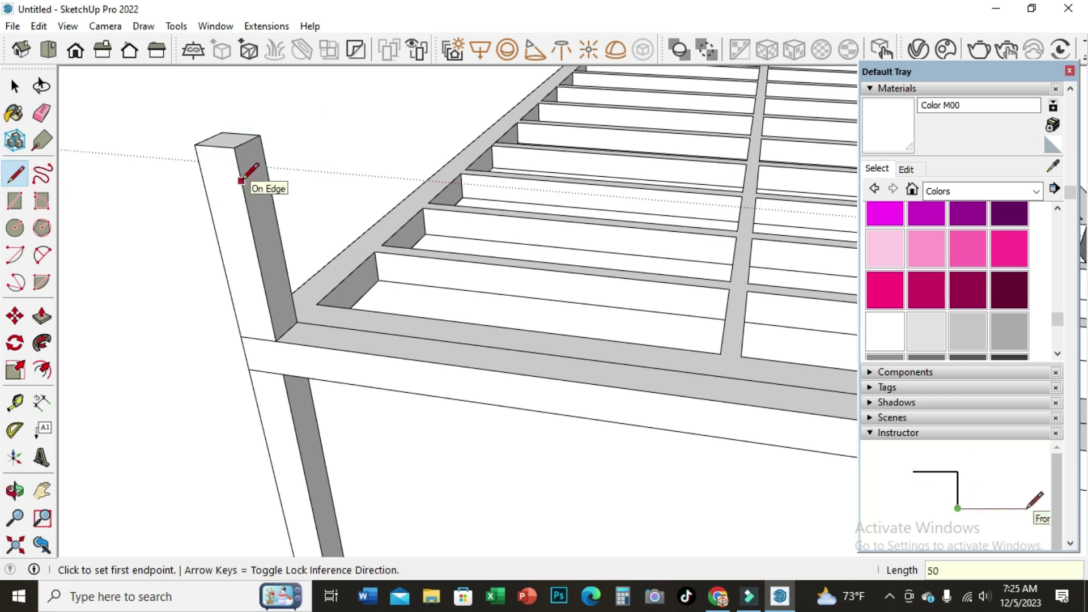
left_click(241, 181)
left_click(266, 166)
scroll(187, 162, "down", 3)
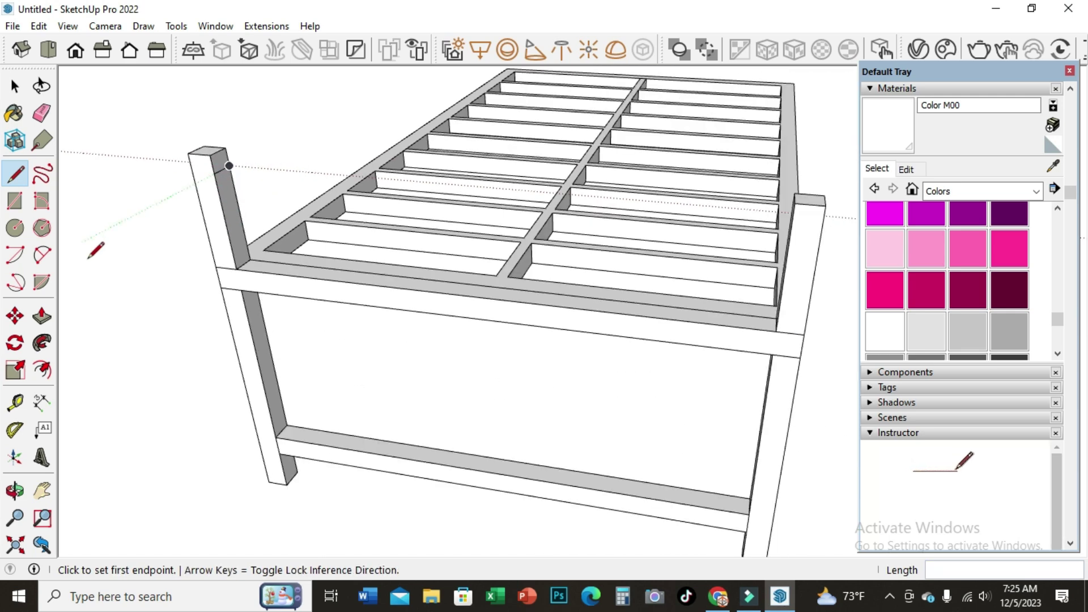
Ctrl Push/Pull that top section about 1120 mm across to the opposite post.
left_click(42, 315)
left_click(215, 160)
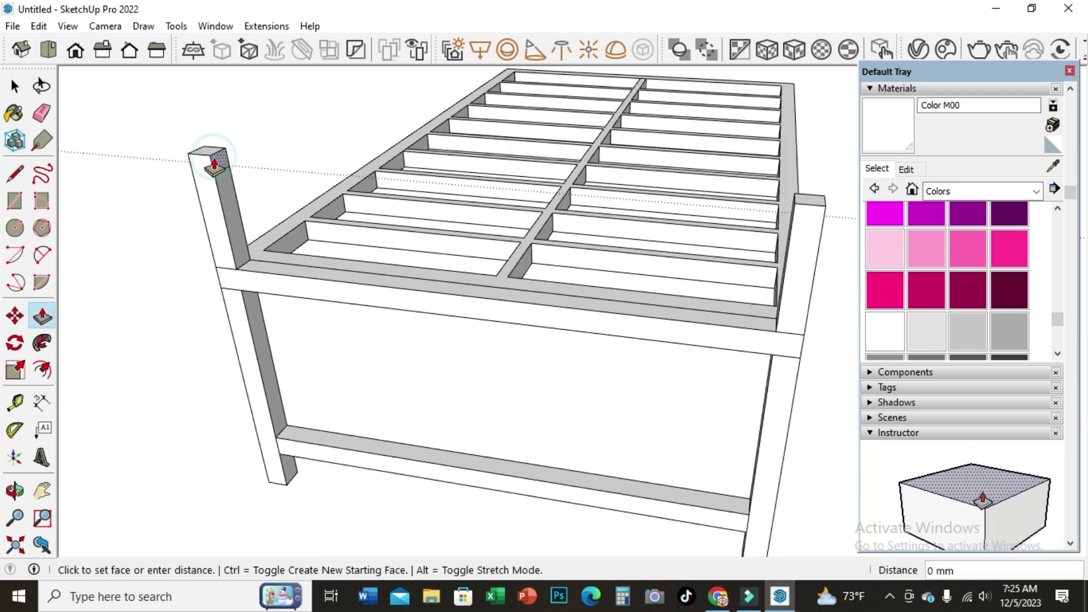
key("ctrl")
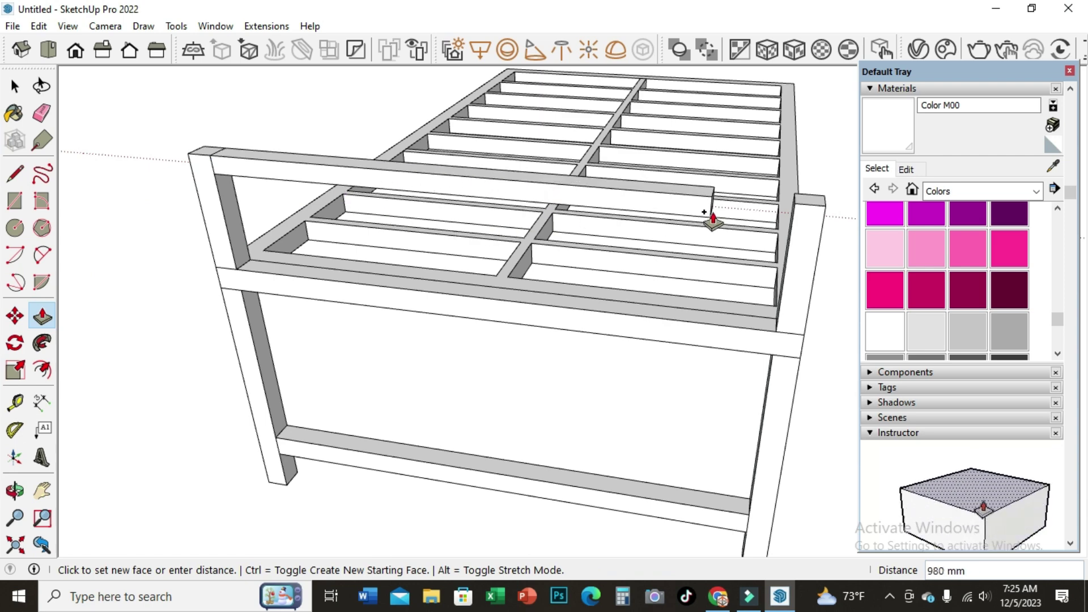
left_click(790, 233)
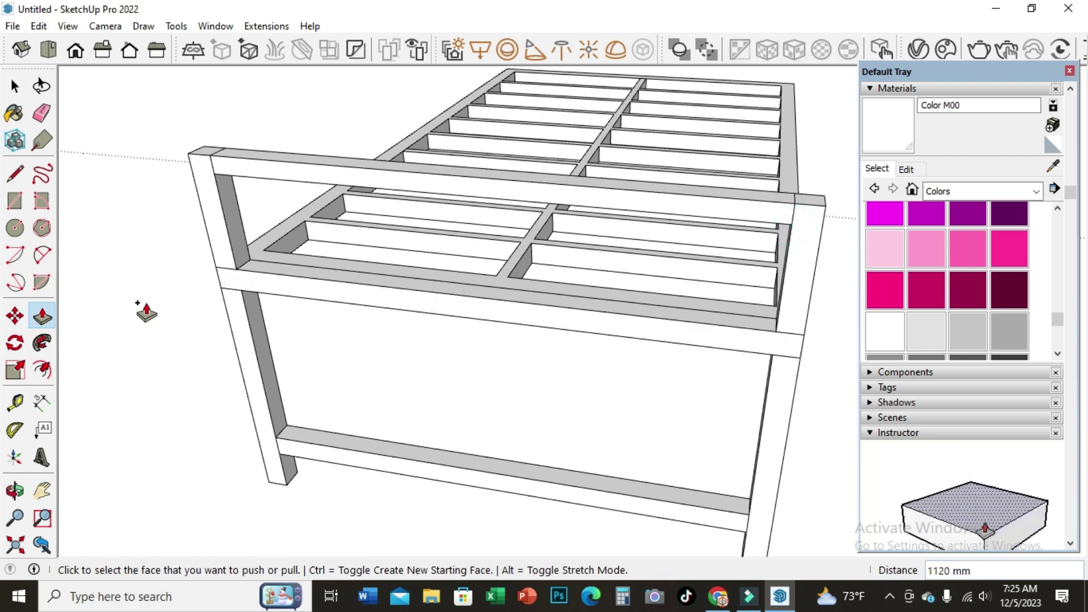
left_click(15, 490)
mouse_move(169, 384)
left_mouse_down()
mouse_move(516, 250)
mouse_move(296, 281)
left_mouse_up()
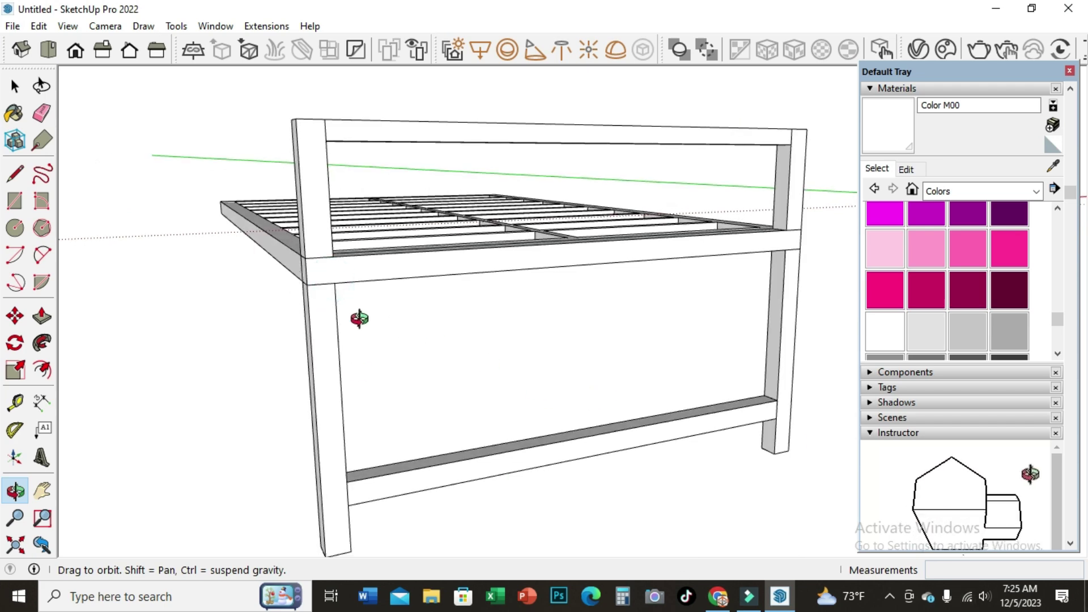
Trace a line at the left headboard post joint and erase its stray edge.
scroll(354, 298, "up", 2)
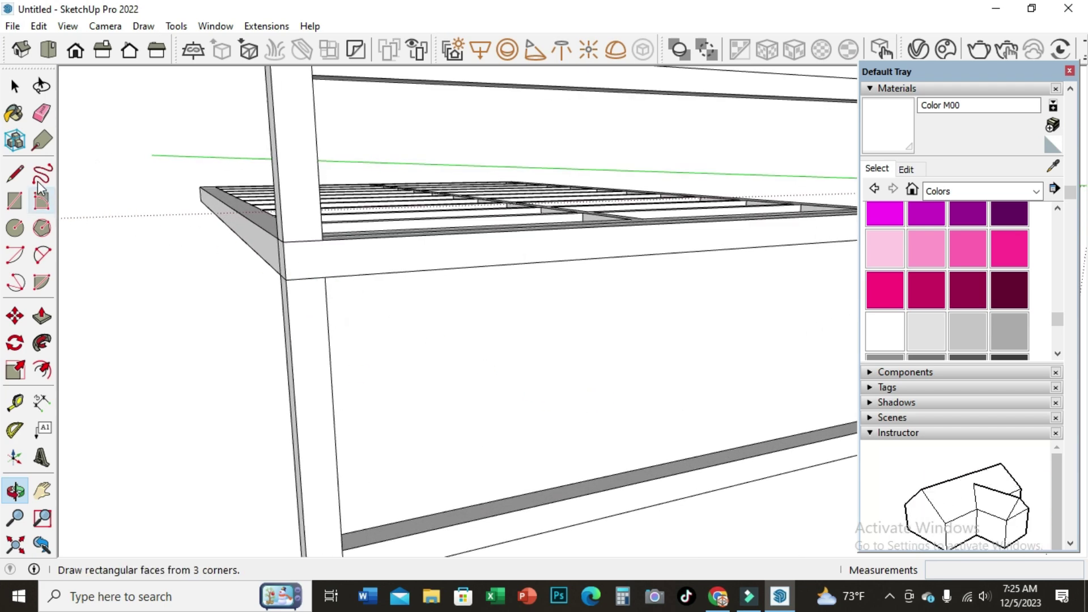
left_click(15, 173)
scroll(334, 241, "up", 1)
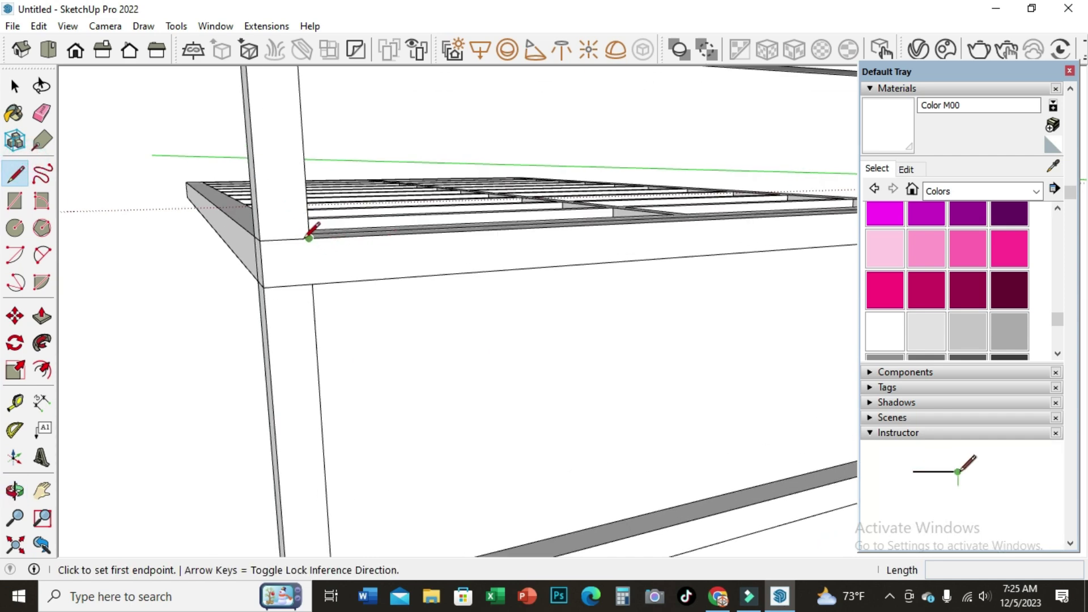
left_click(309, 238)
left_click(312, 285)
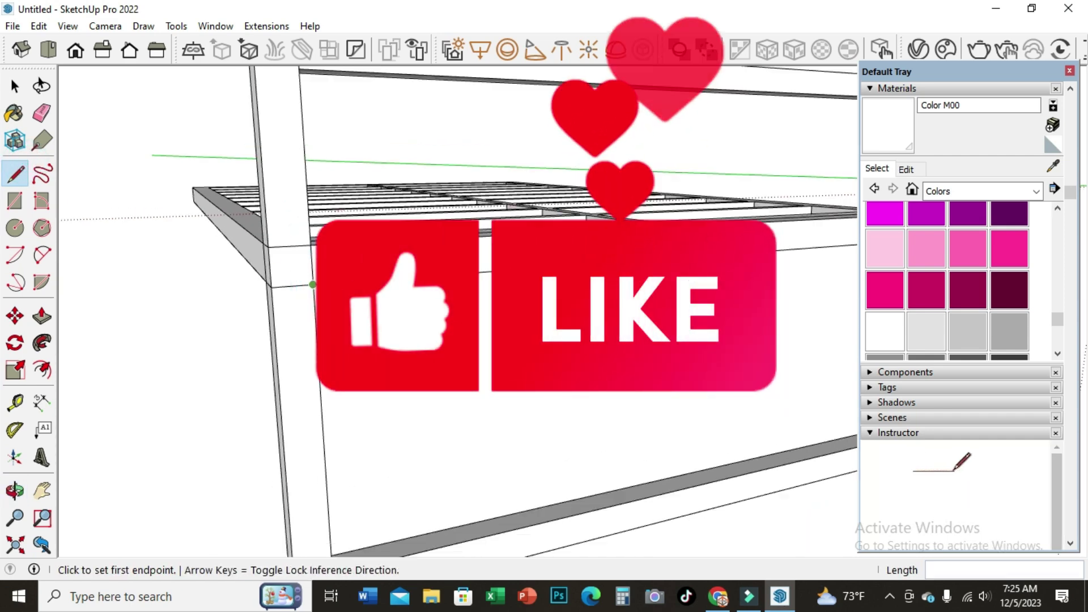
left_click(41, 113)
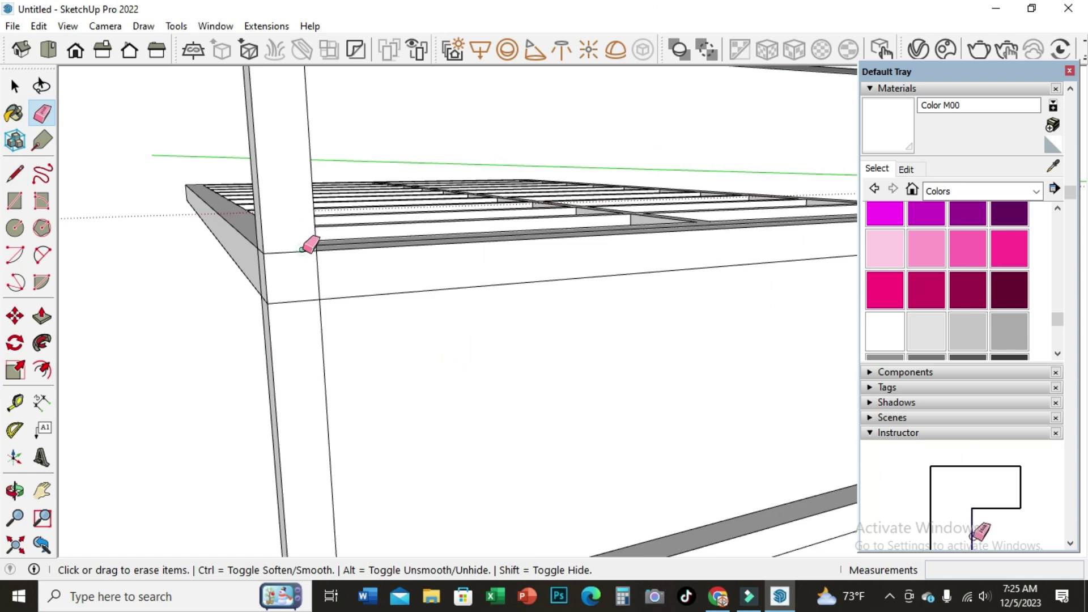
left_click_drag(302, 249, 295, 284)
scroll(295, 284, "down", 3)
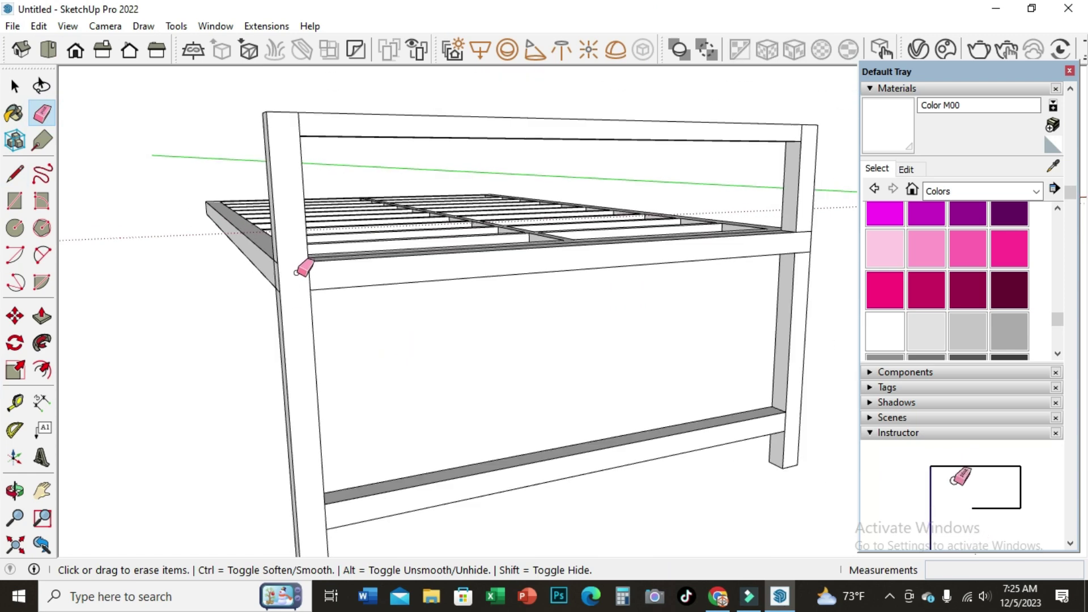
scroll(295, 269, "down", 2)
scroll(662, 260, "down", 1)
scroll(661, 261, "up", 2)
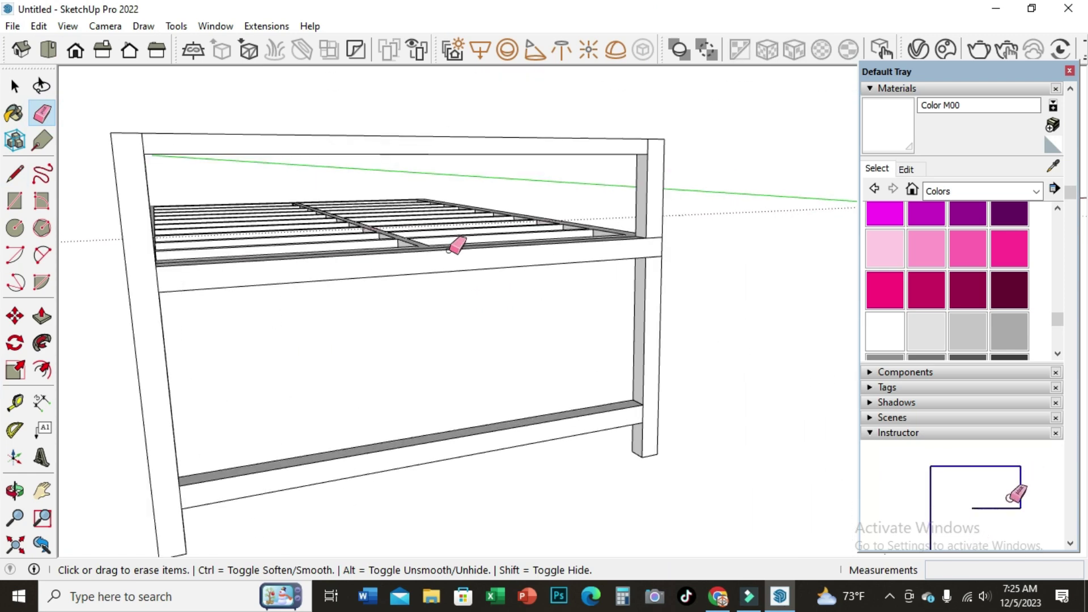
Draw a 50 mm line down the right post joint and erase the stray edges there.
left_click(14, 172)
scroll(587, 240, "up", 2)
scroll(608, 249, "up", 2)
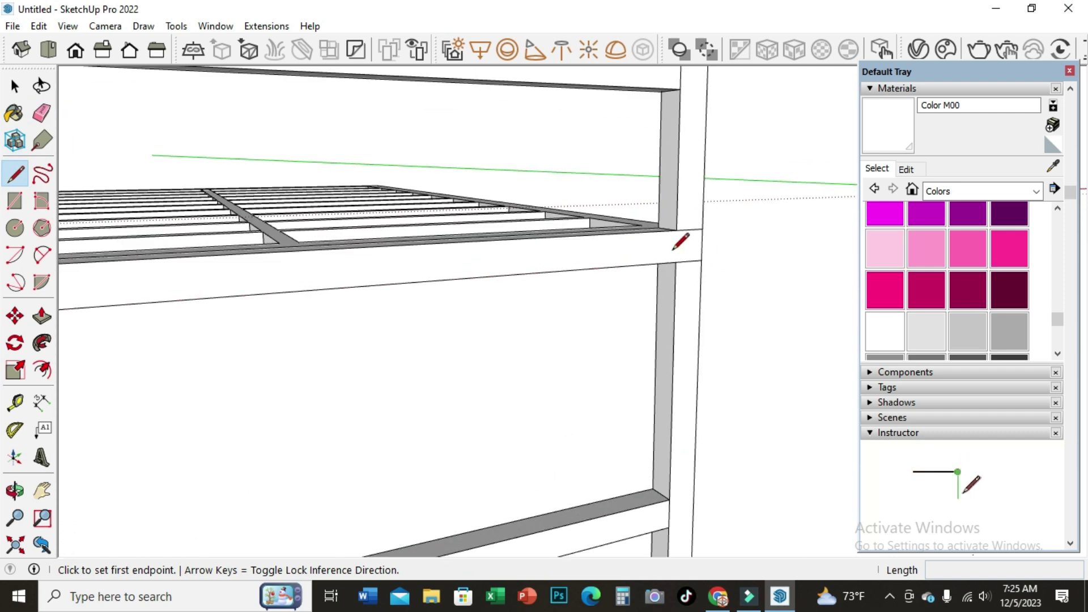
left_click(675, 230)
left_click(673, 260)
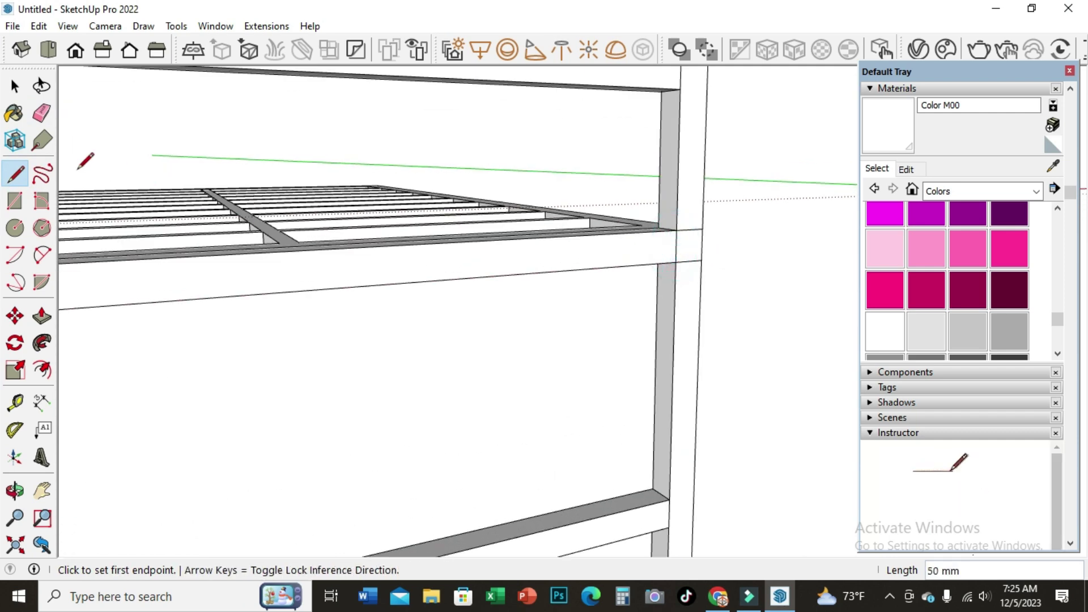
left_click(41, 113)
scroll(708, 256, "up", 1)
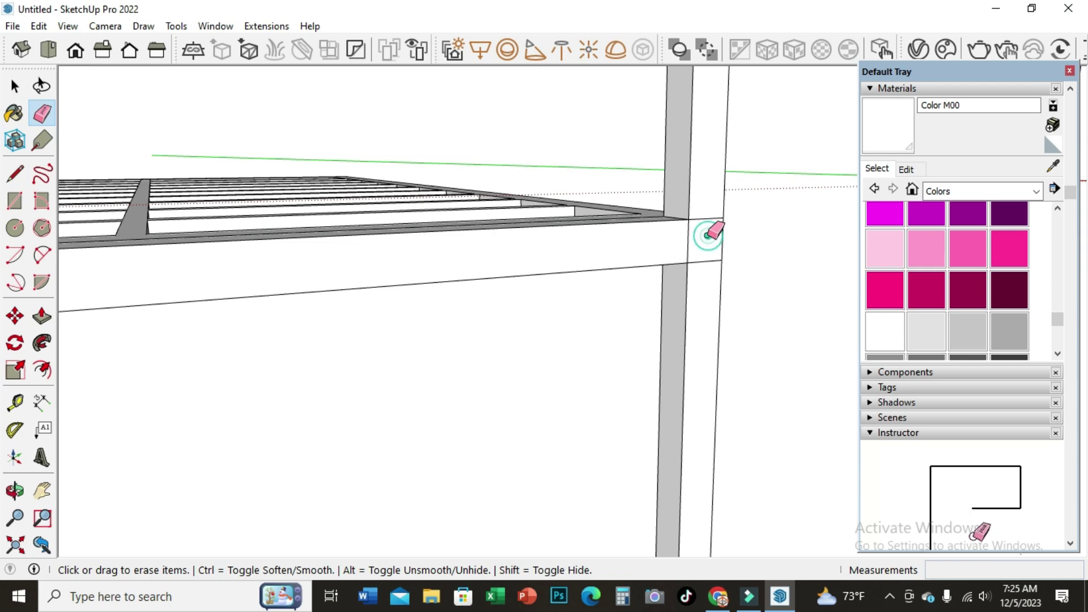
left_click_drag(707, 234, 705, 222)
left_click_drag(698, 265, 697, 236)
Zoom out and orbit to see the whole bed from above.
scroll(697, 236, "down", 3)
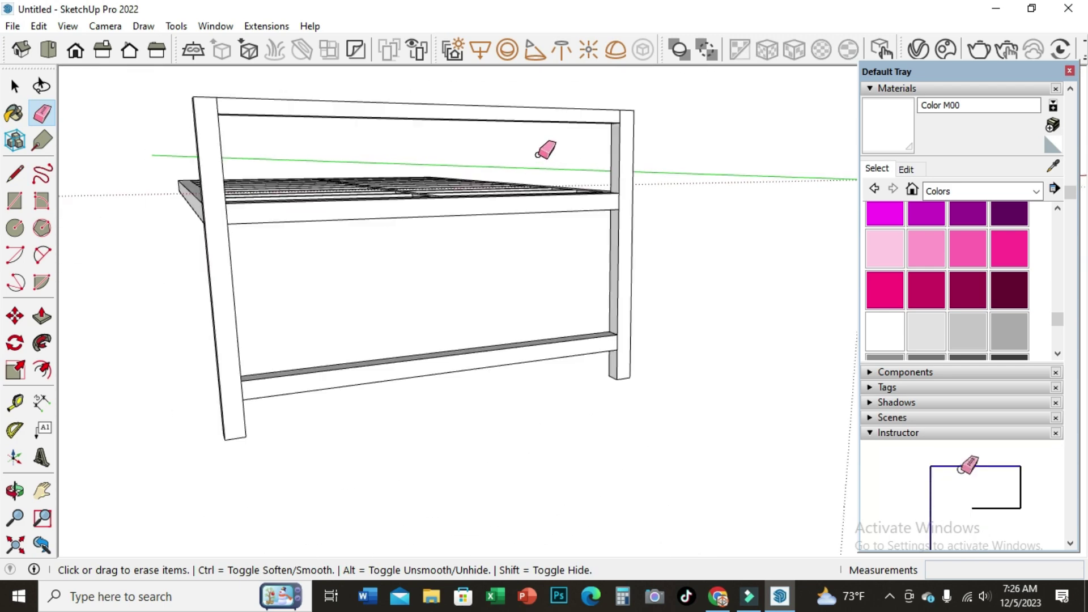
scroll(544, 148, "down", 2)
left_click(15, 491)
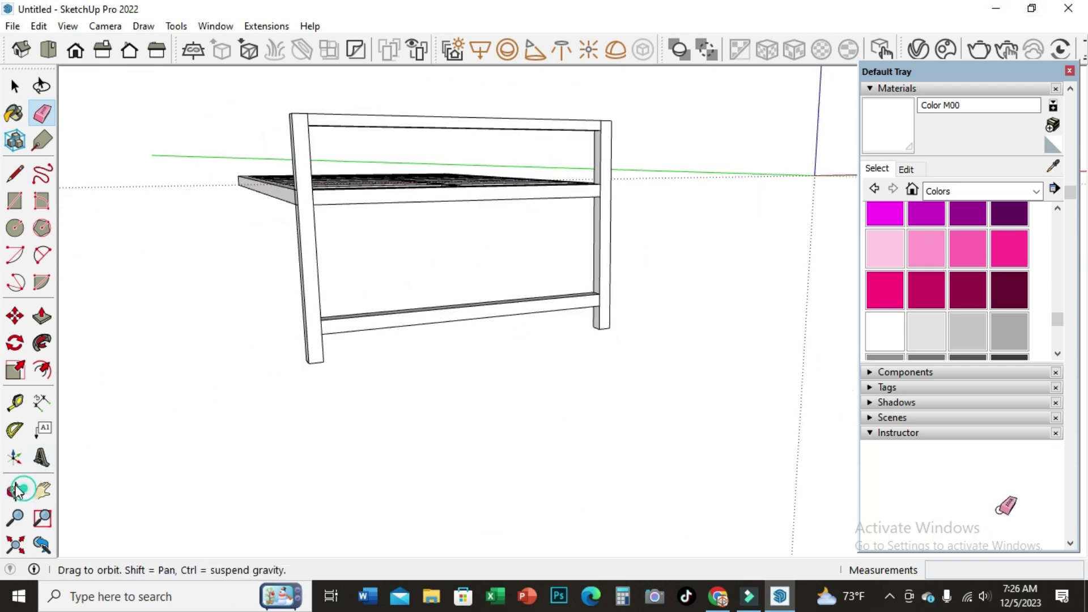
mouse_move(145, 376)
left_mouse_down()
mouse_move(497, 396)
mouse_move(614, 419)
left_mouse_up()
mouse_move(598, 291)
left_mouse_down()
mouse_move(631, 242)
mouse_move(643, 163)
mouse_move(706, 141)
mouse_move(563, 249)
mouse_move(575, 250)
mouse_move(508, 284)
mouse_move(393, 292)
mouse_move(414, 272)
mouse_move(637, 236)
mouse_move(482, 252)
left_mouse_up()
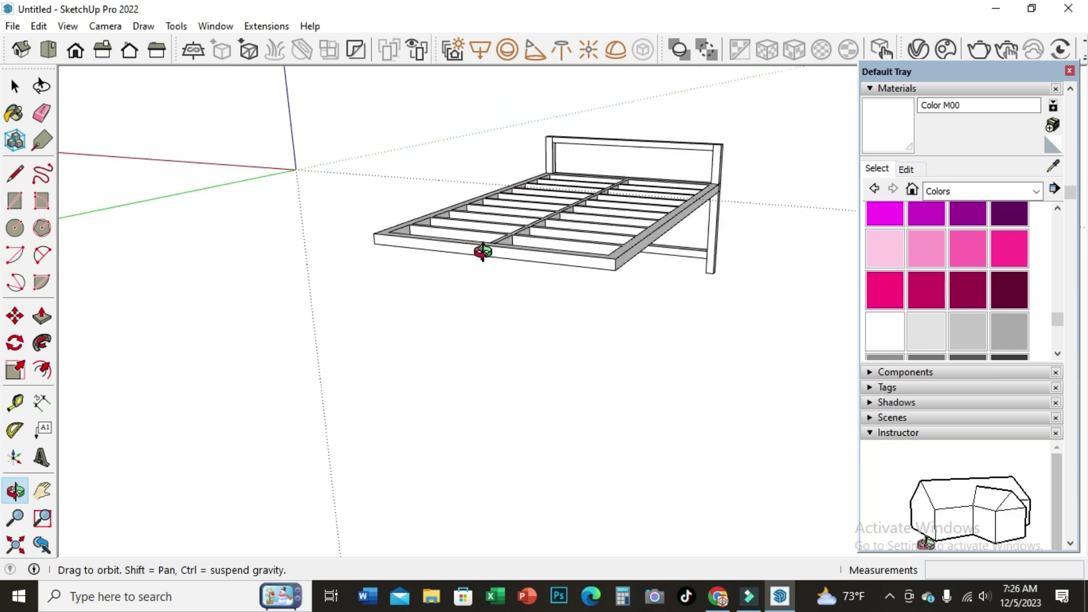
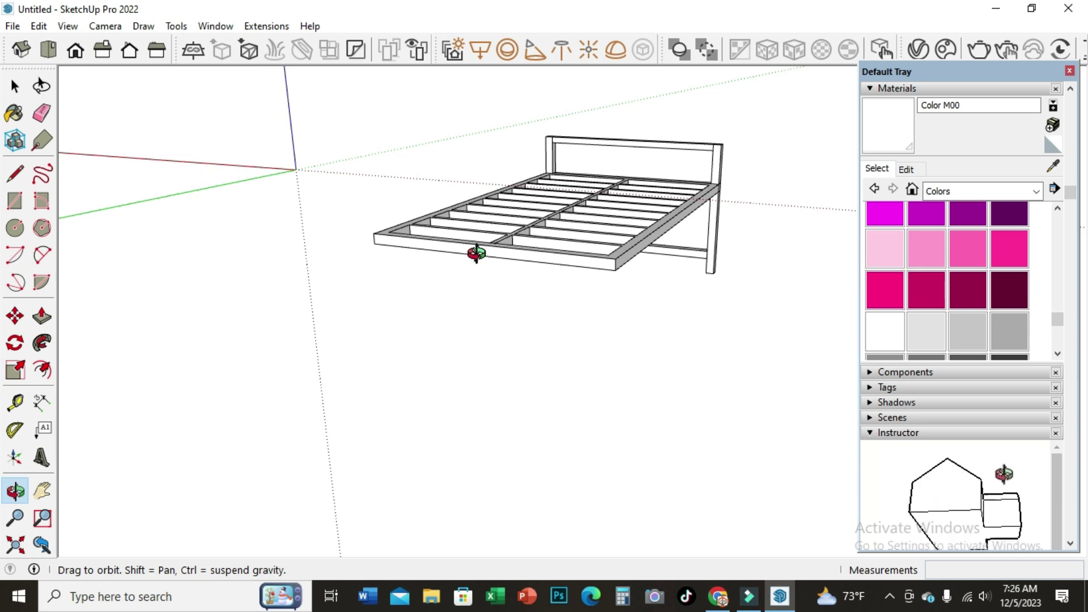
Draw a line across the bed frame's top from one corner to the opposite corner.
mouse_move(470, 254)
left_mouse_down()
mouse_move(542, 245)
mouse_move(468, 203)
mouse_move(530, 194)
left_mouse_up()
left_click(15, 174)
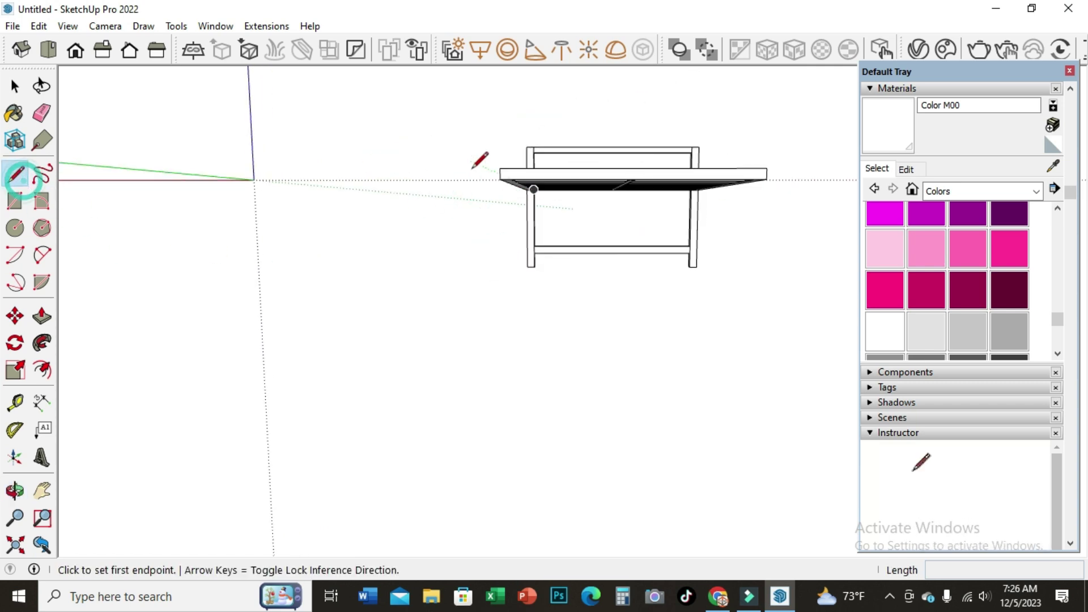
scroll(499, 166, "up", 2)
left_click(502, 167)
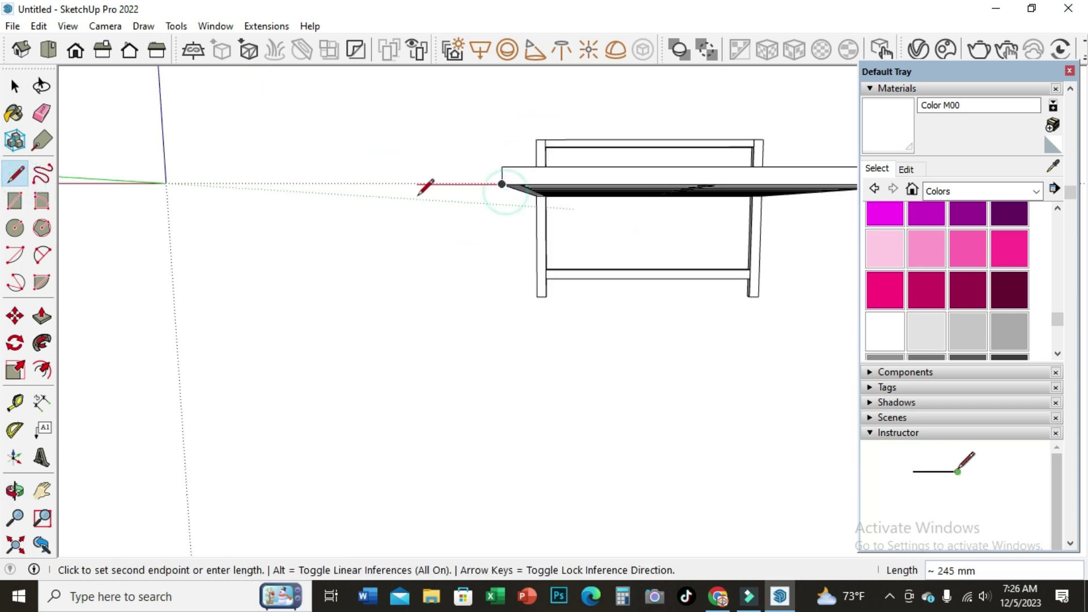
scroll(425, 182, "down", 2)
scroll(702, 201, "up", 1)
scroll(703, 202, "down", 1)
left_click(725, 171)
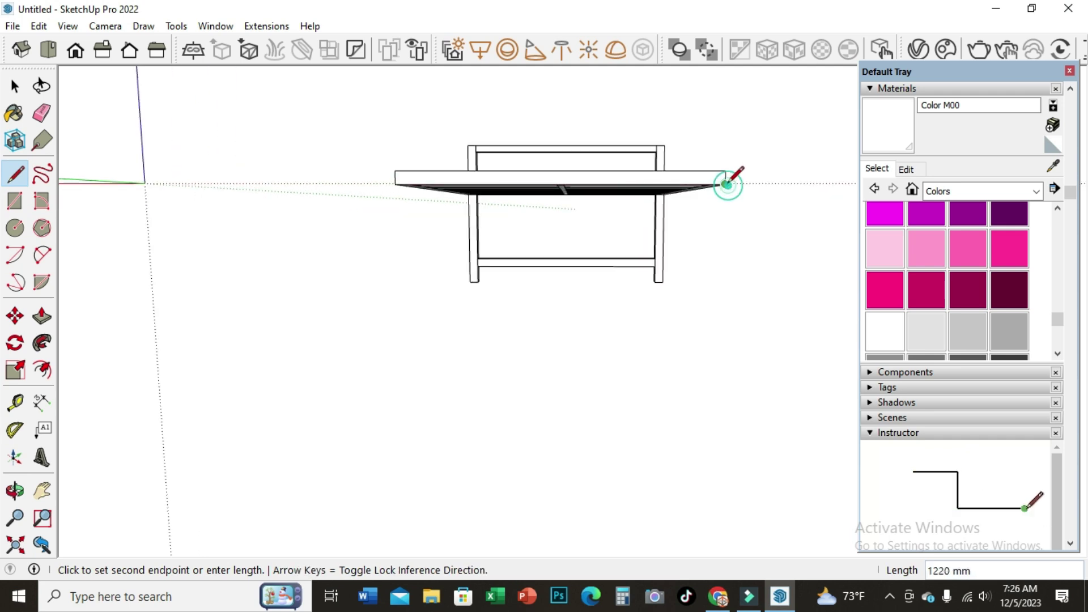
left_click(395, 170)
Push the front rail face out 50 mm, then orbit to view the frame from below.
left_click(14, 490)
mouse_move(336, 337)
left_mouse_down()
mouse_move(471, 391)
mouse_move(498, 323)
mouse_move(732, 349)
mouse_move(711, 353)
left_mouse_up()
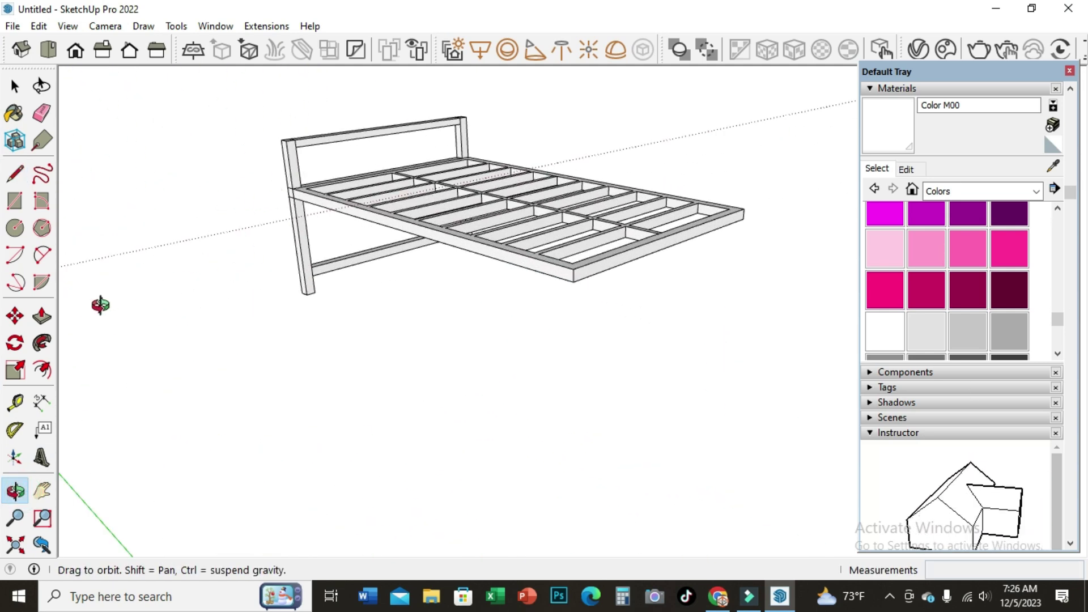
key("p")
scroll(611, 320, "up", 2)
scroll(595, 283, "up", 2)
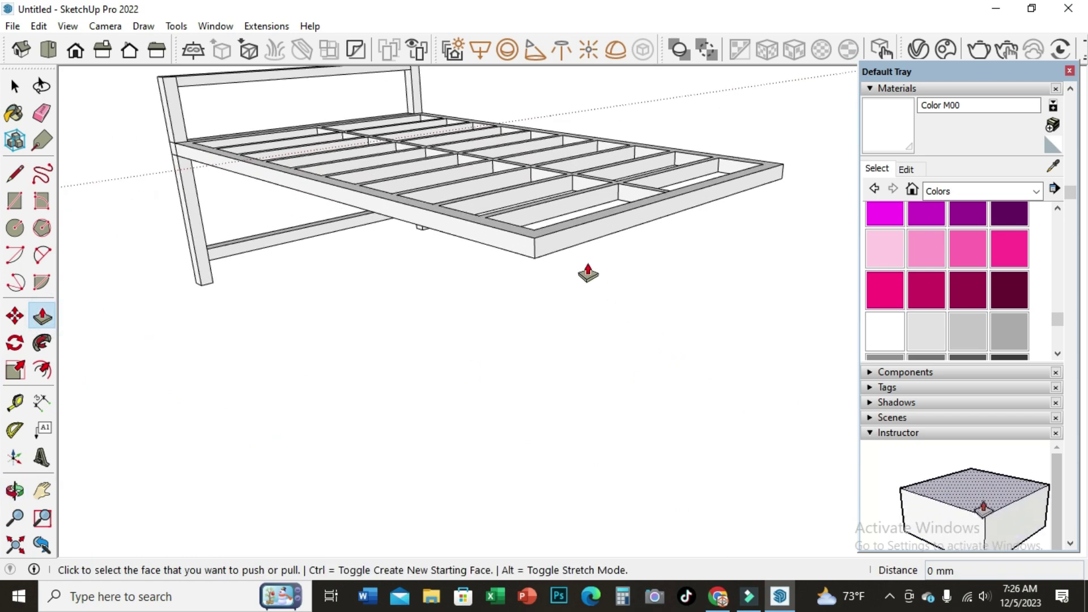
left_click(578, 241)
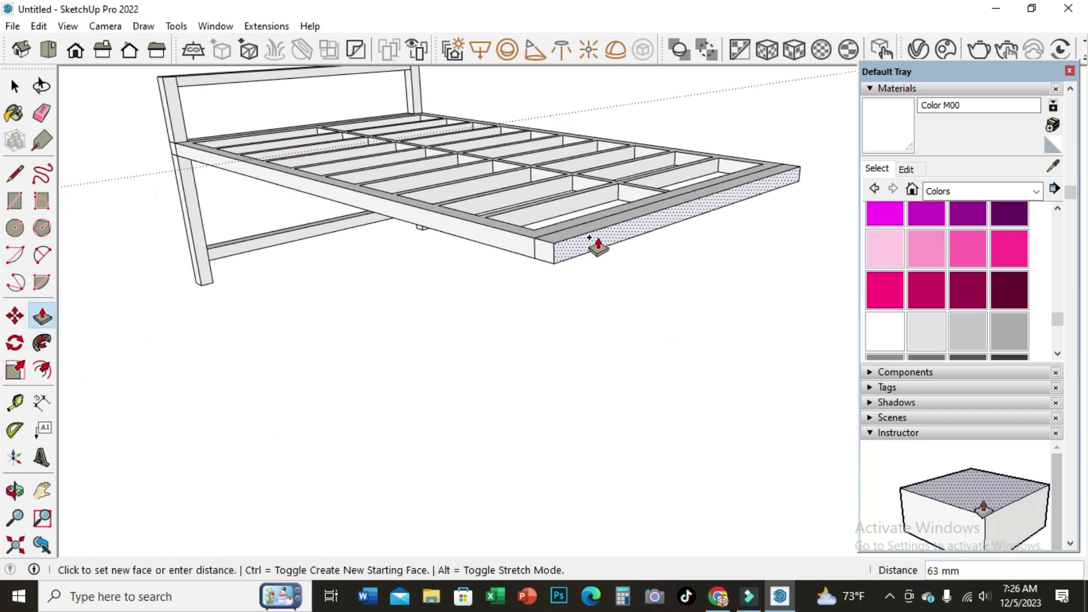
type("50")
key("Return")
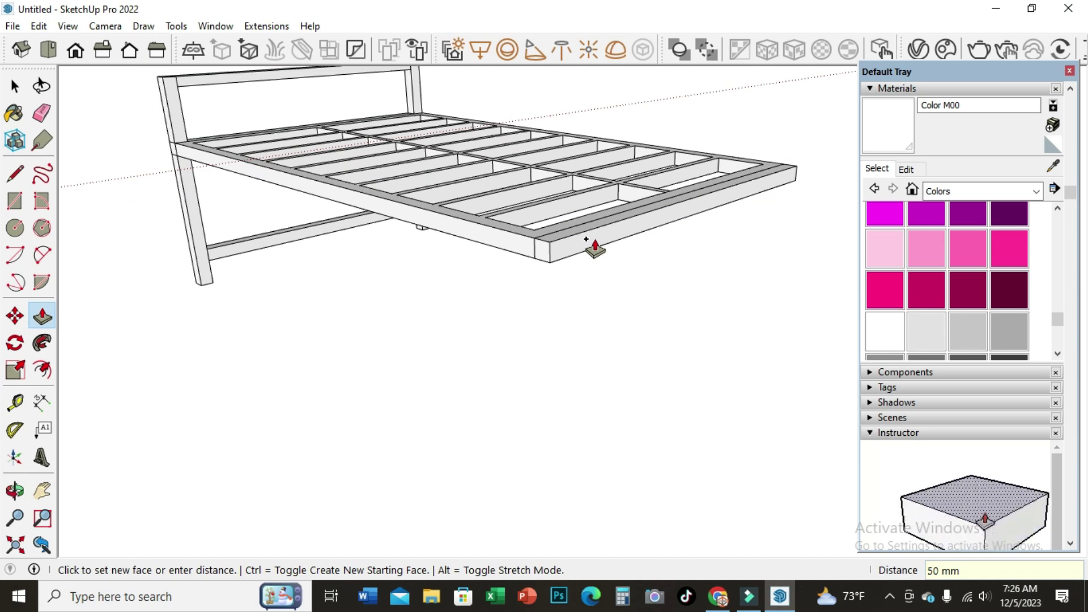
left_click(17, 490)
mouse_move(580, 338)
left_mouse_down()
mouse_move(573, 199)
mouse_move(501, 369)
mouse_move(556, 198)
mouse_move(510, 141)
mouse_move(183, 229)
left_mouse_up()
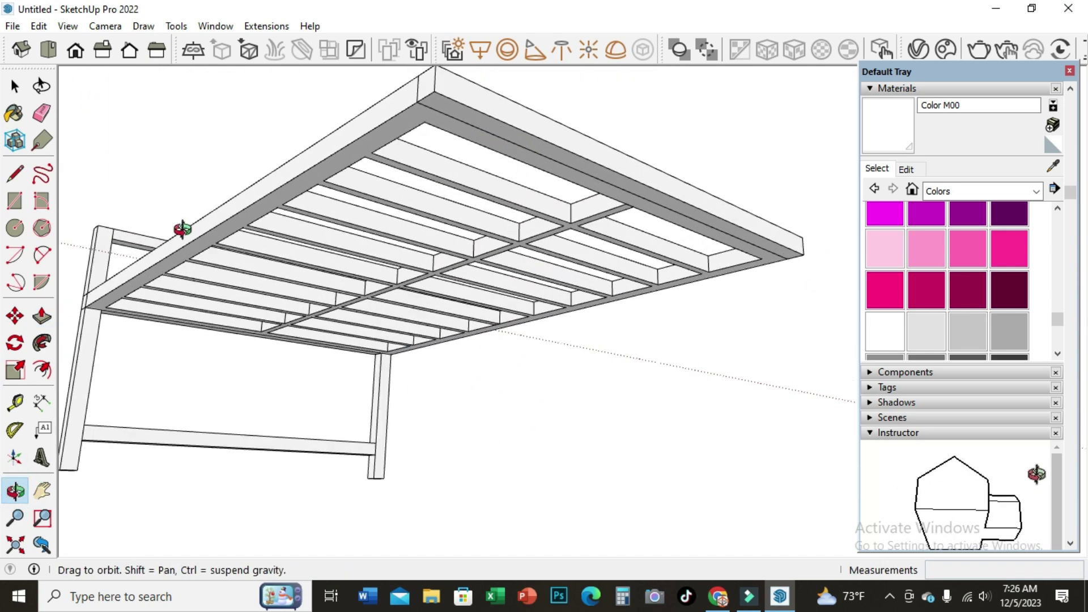
Orbit under the frame and try starting lines at the corner, cancelling both attempts.
left_click(14, 174)
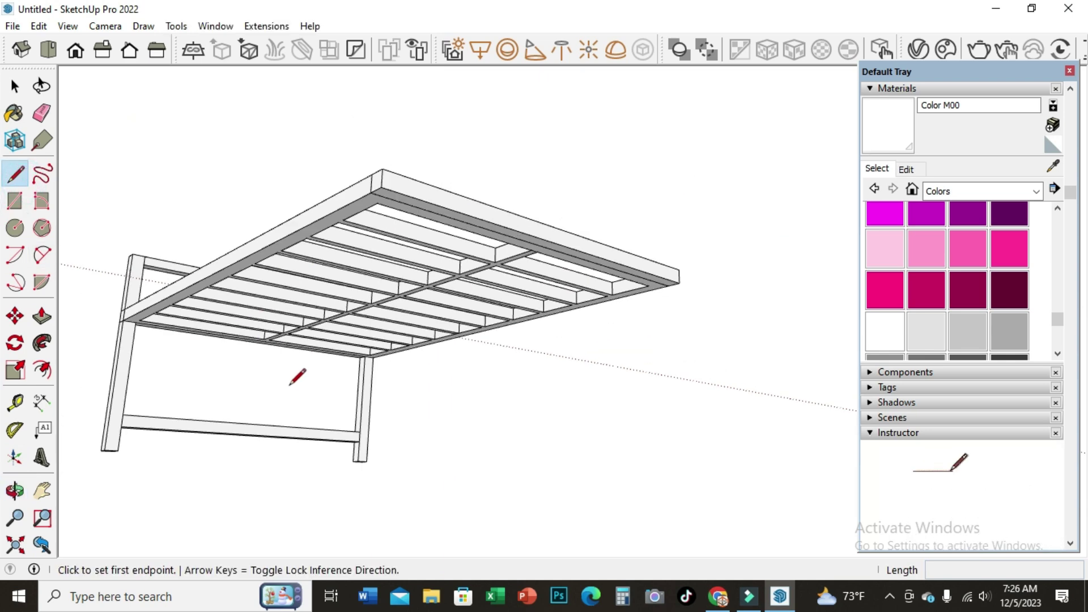
middle_click_drag(296, 376, 390, 198)
scroll(381, 204, "up", 2)
scroll(368, 187, "up", 2)
left_click(367, 169)
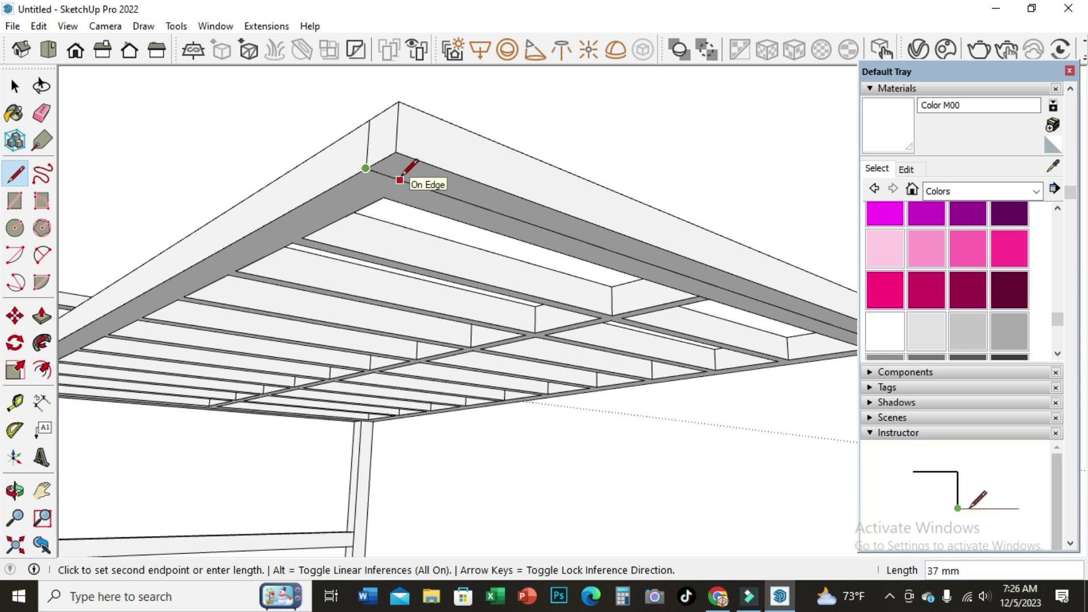
key("Escape")
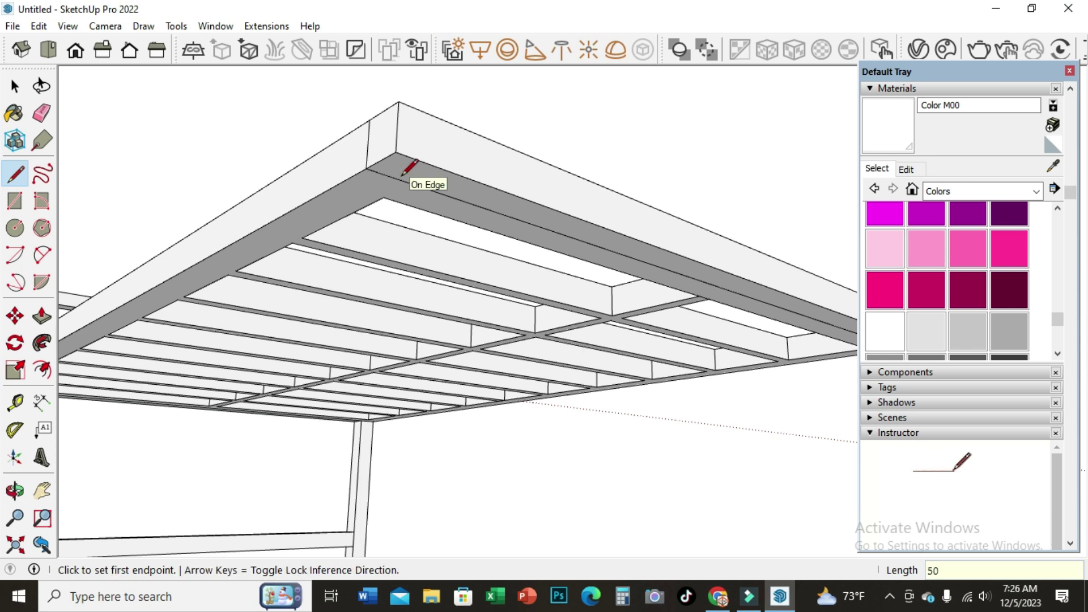
left_click(411, 183)
key("Escape")
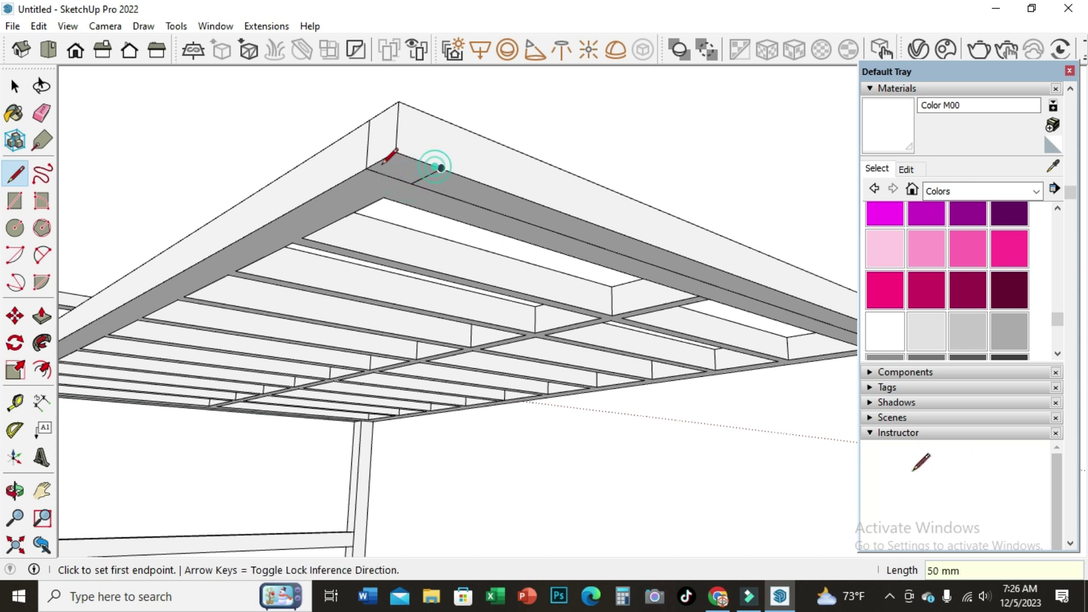
scroll(442, 167, "down", 2)
scroll(503, 180, "down", 2)
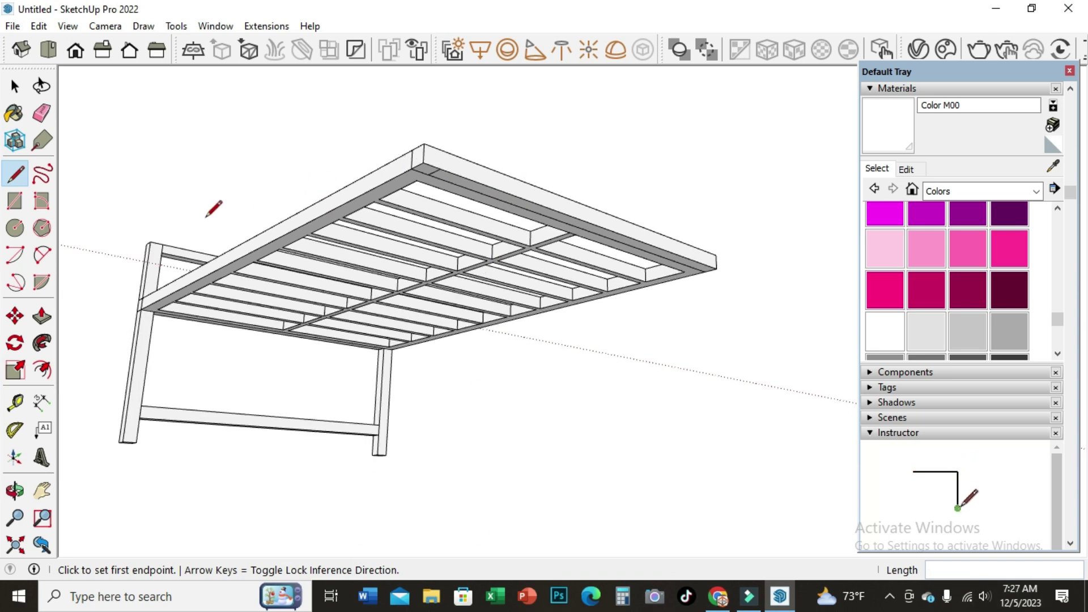
Extrude the corner end face 550 mm downward into a leg.
left_click(42, 315)
scroll(408, 204, "up", 2)
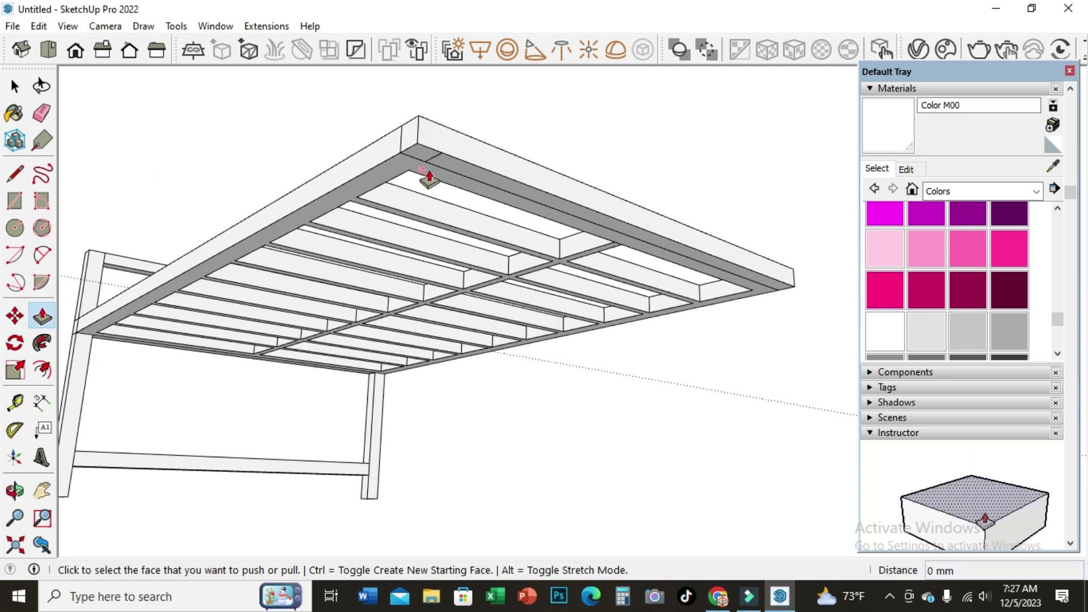
left_click(424, 164)
scroll(424, 163, "down", 1)
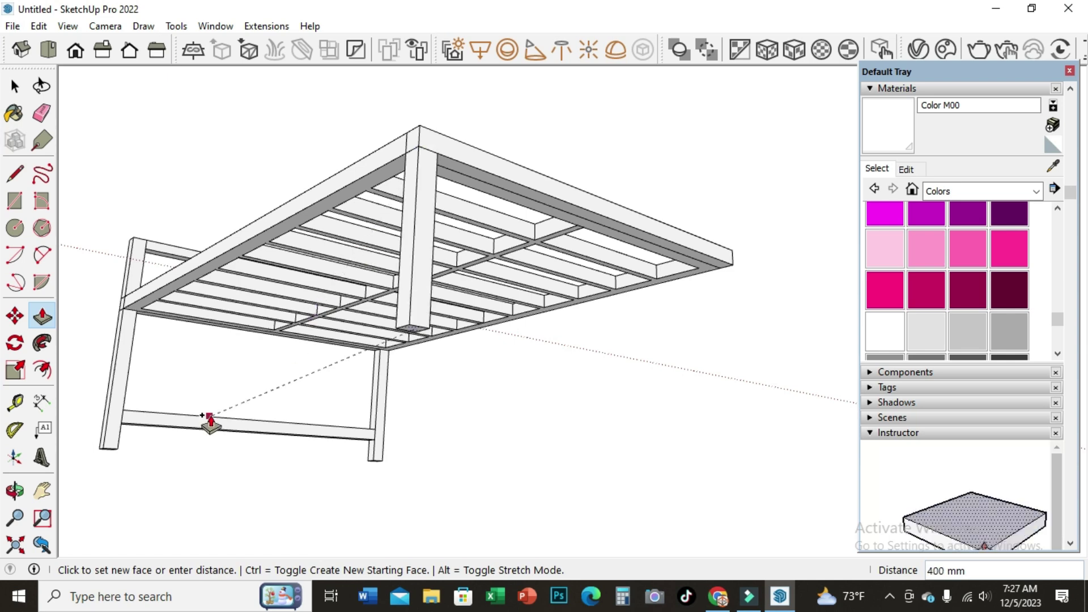
left_click(110, 451)
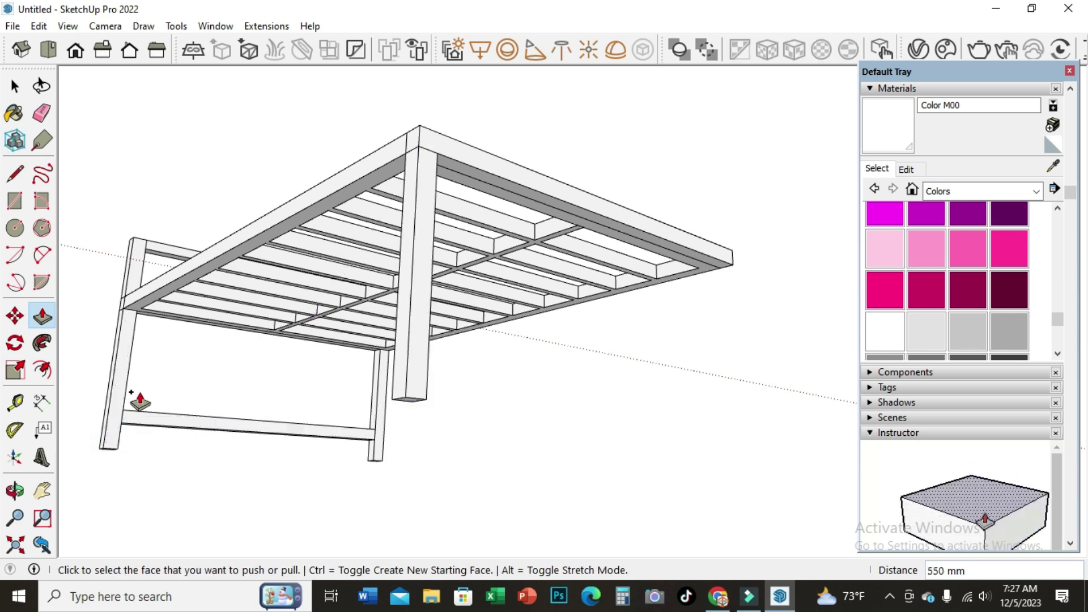
scroll(138, 405, "down", 2)
Orbit beneath the frame and draw edges closing off the far corner end face.
left_click(15, 490)
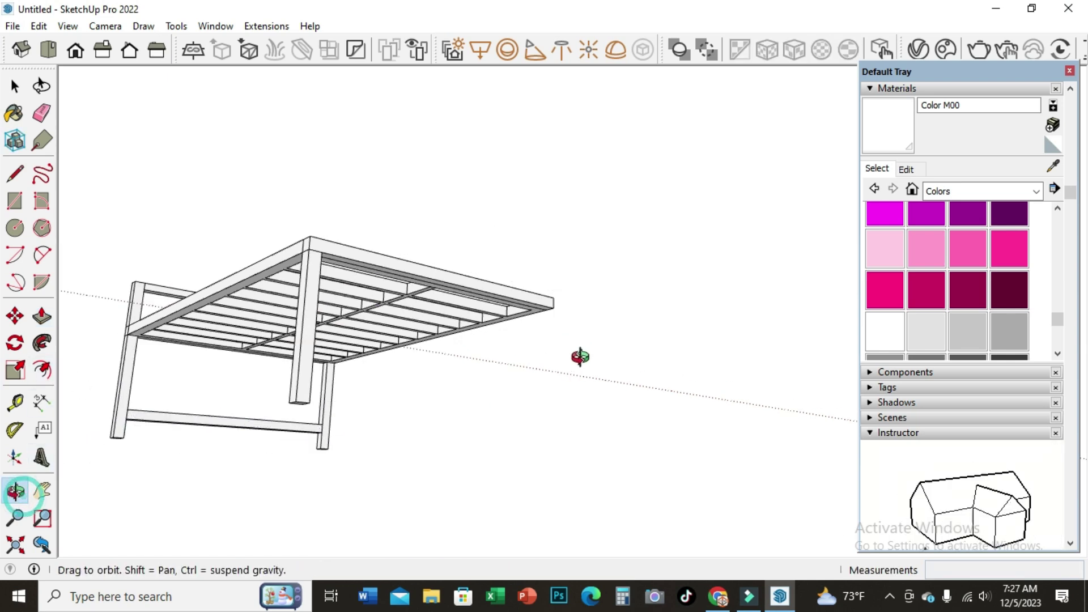
mouse_move(582, 358)
left_mouse_down()
mouse_move(554, 245)
mouse_move(555, 189)
left_mouse_up()
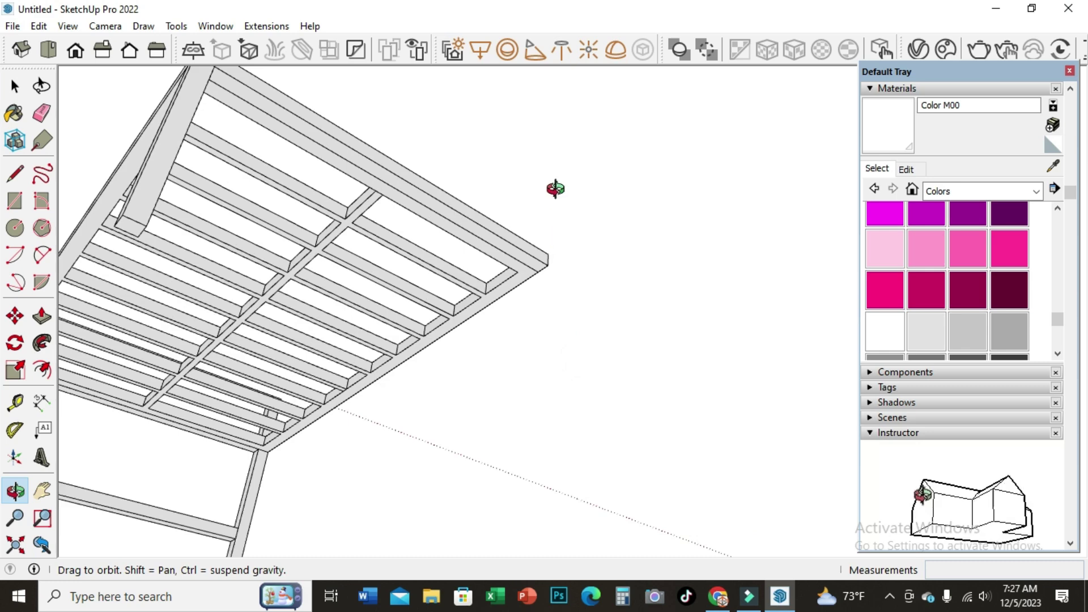
left_click(20, 173)
scroll(536, 271, "up", 3)
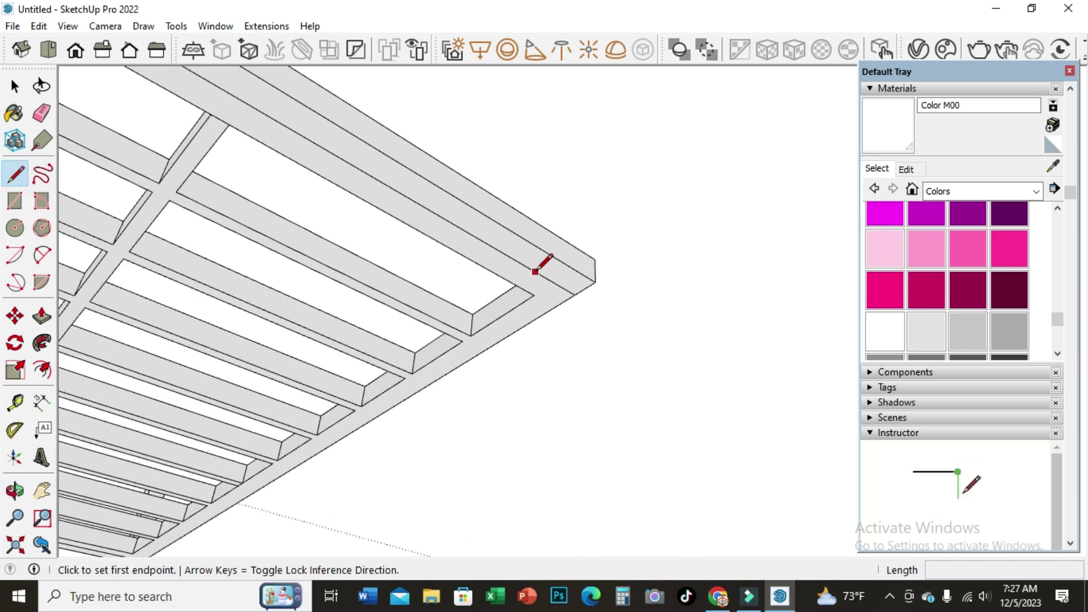
left_click(576, 293)
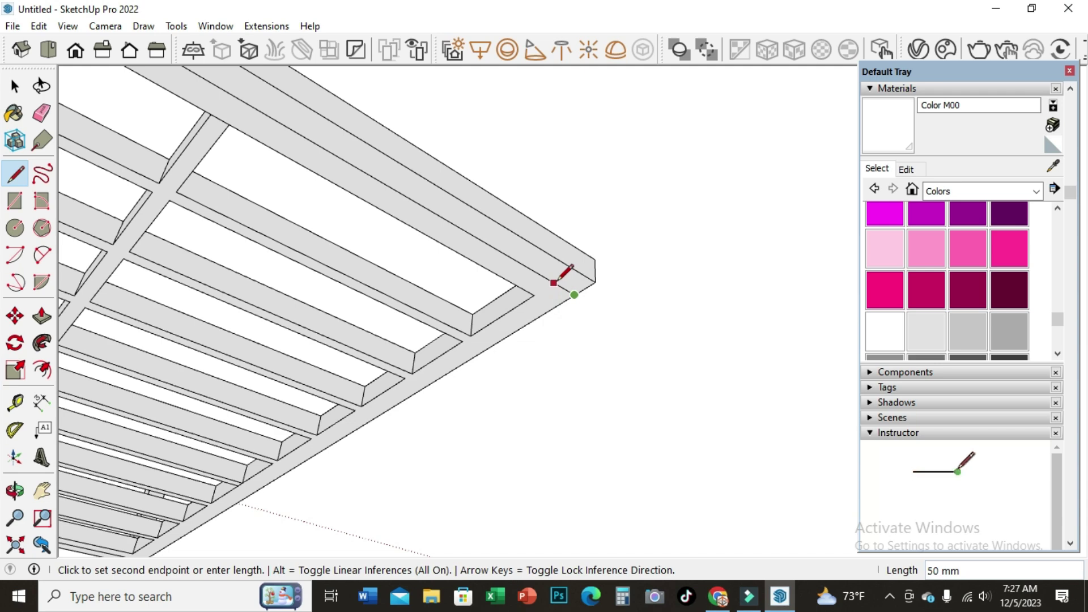
left_click(558, 282)
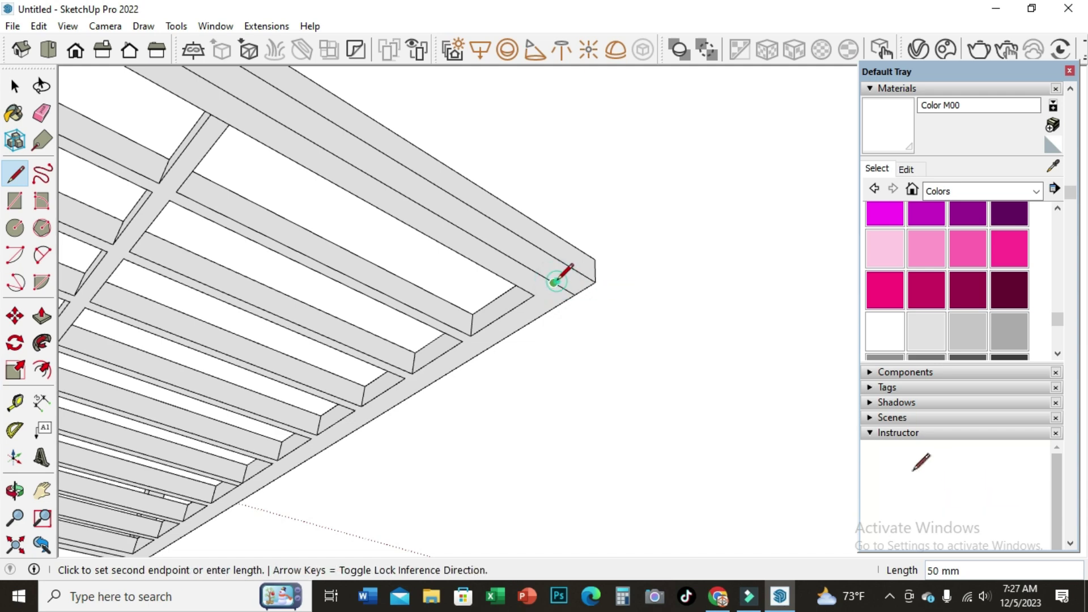
left_click(573, 269)
scroll(574, 269, "down", 5)
scroll(665, 236, "down", 4)
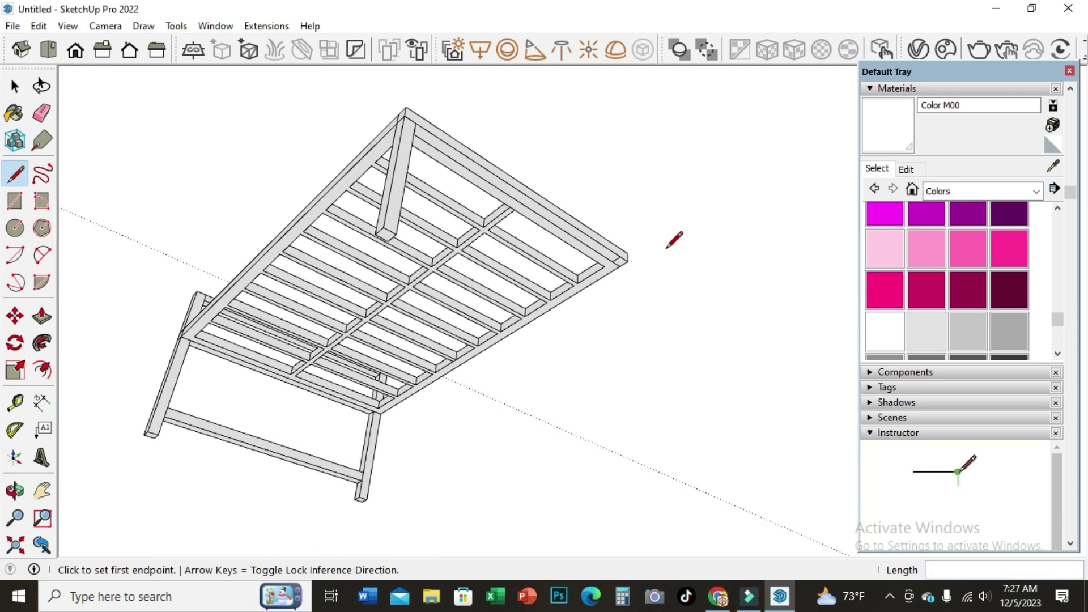
scroll(675, 235, "down", 2)
Push/Pull the far corner end face 550 mm into the second leg.
left_click(42, 315)
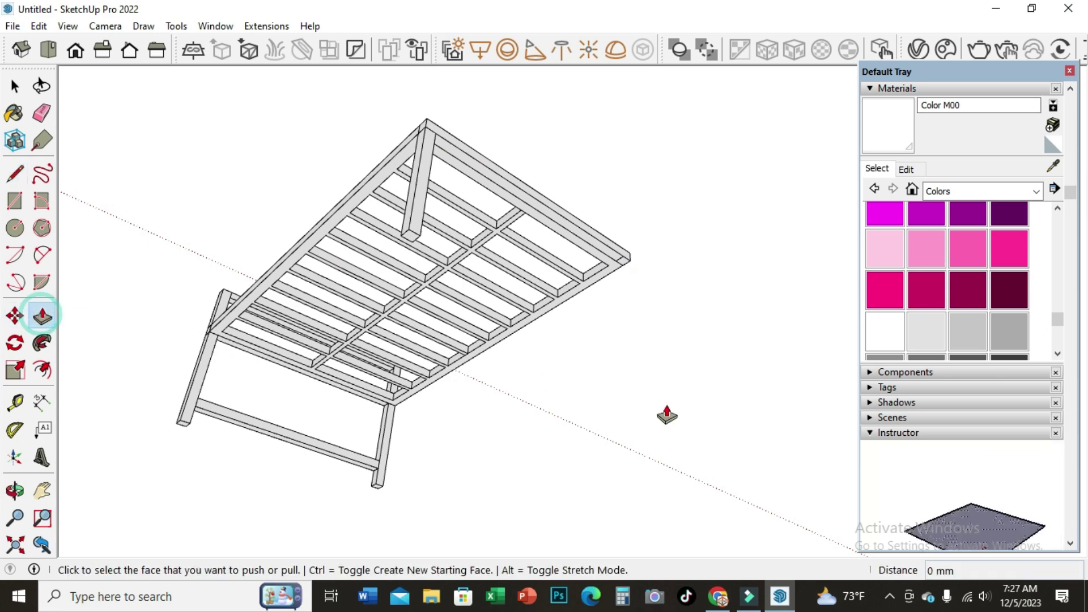
scroll(628, 284, "up", 2)
left_click(612, 234)
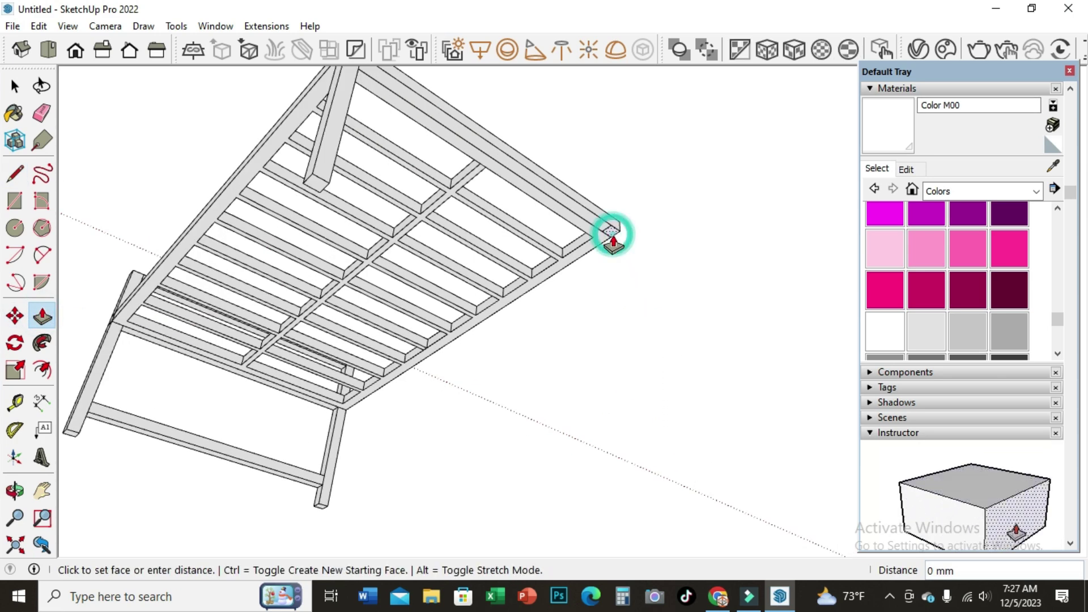
type("550")
key("Return")
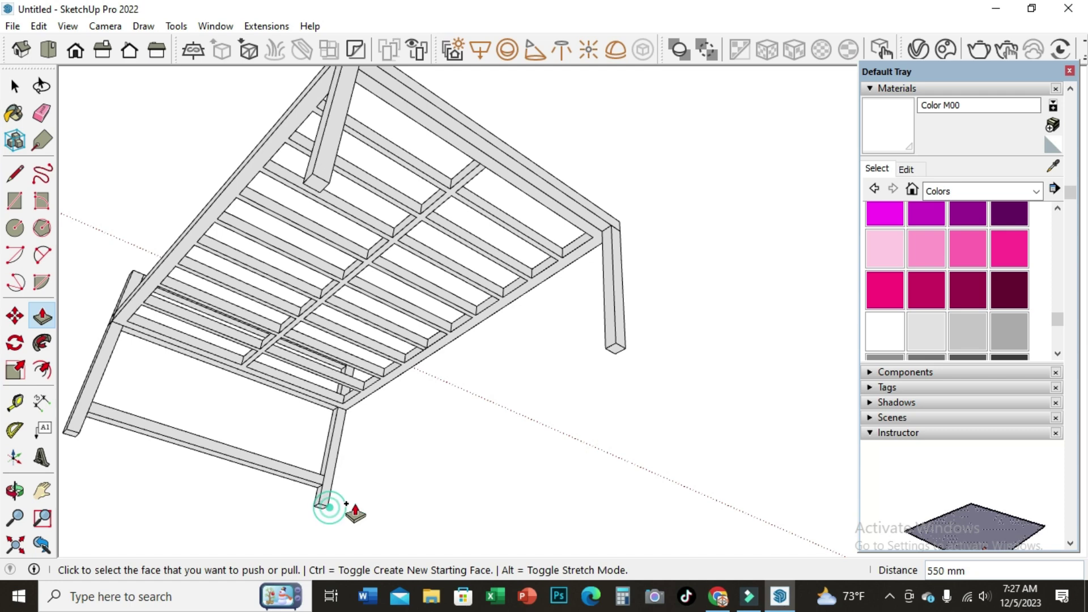
scroll(516, 465, "down", 2)
Orbit to a low side view and draw a 50 mm line on the near leg's edge.
left_click(15, 491)
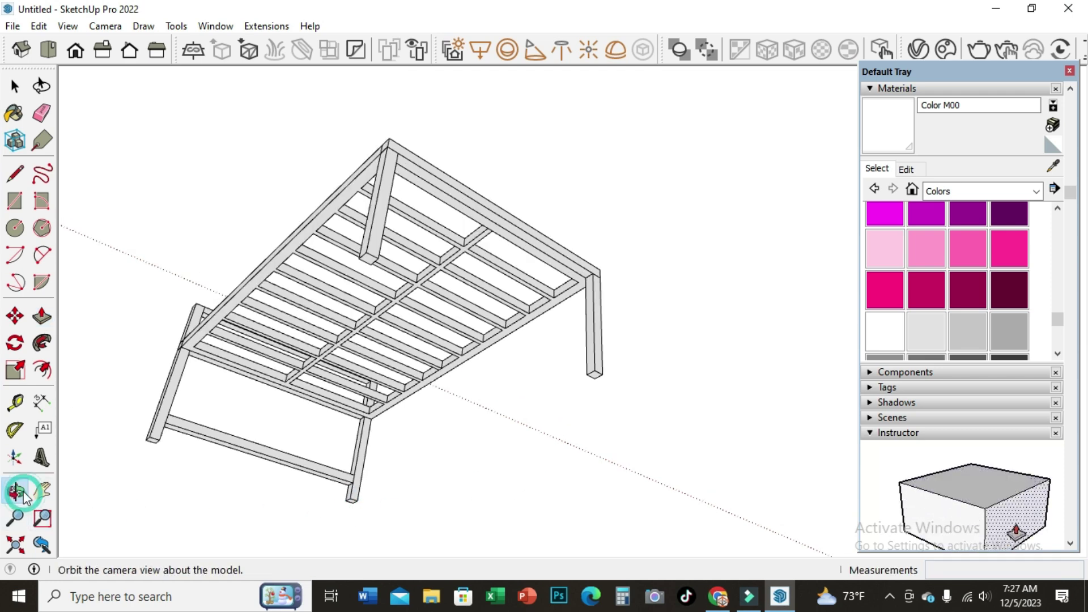
mouse_move(589, 453)
left_mouse_down()
mouse_move(476, 426)
mouse_move(456, 471)
left_mouse_up()
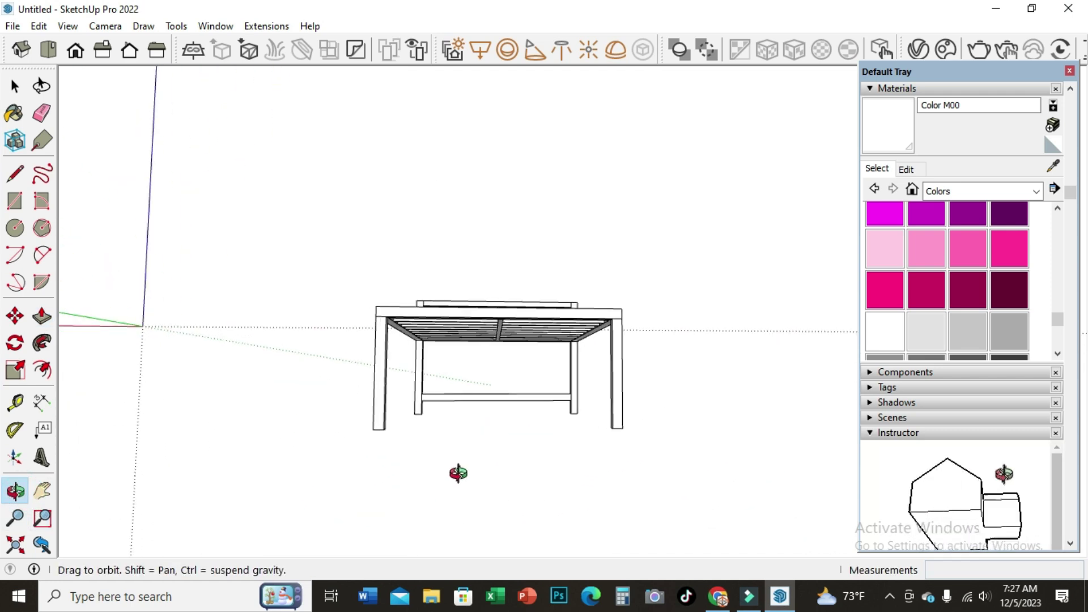
left_click(15, 174)
scroll(405, 436, "up", 1)
scroll(391, 436, "up", 1)
scroll(378, 436, "up", 1)
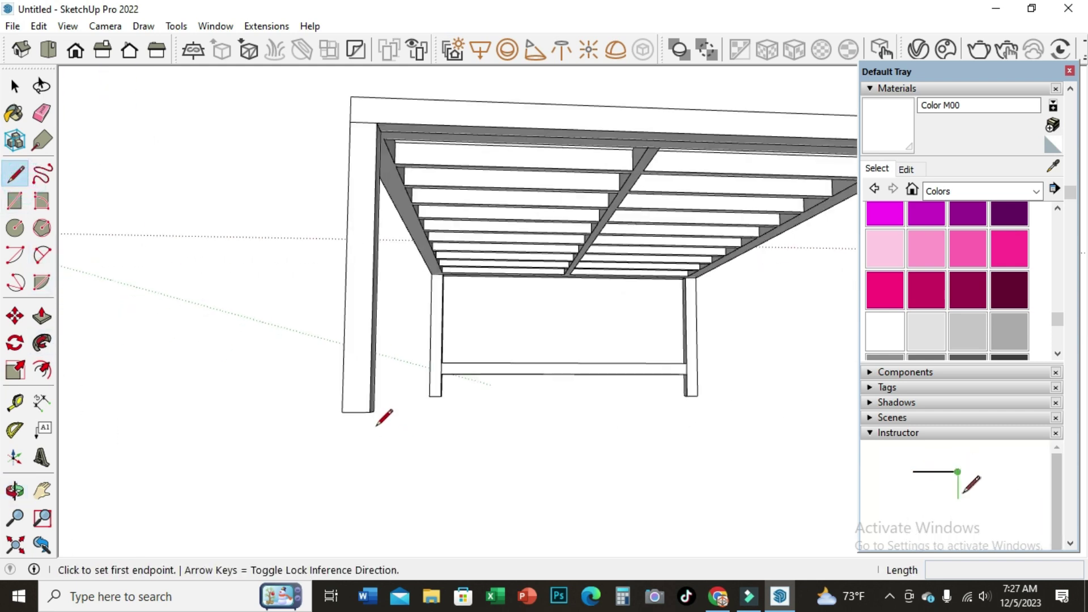
left_click(370, 412)
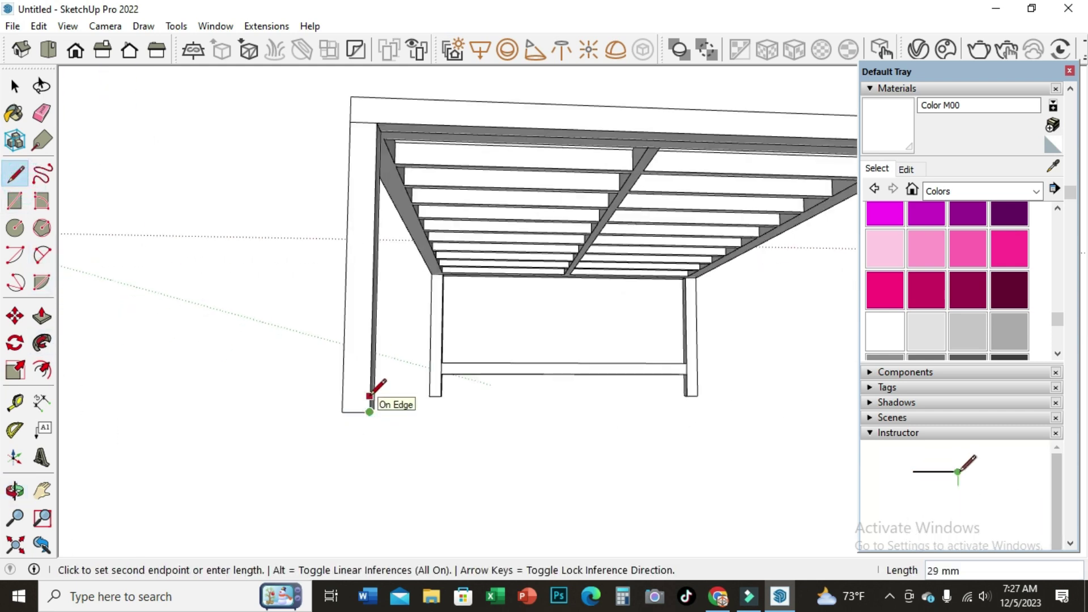
type("100")
key("Escape")
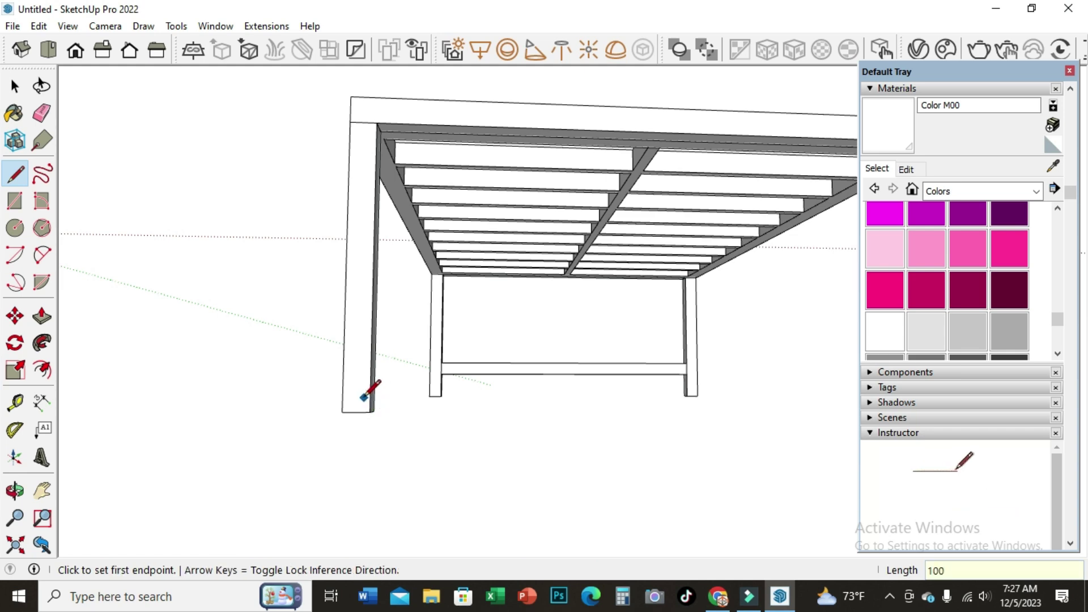
scroll(363, 397, "up", 1)
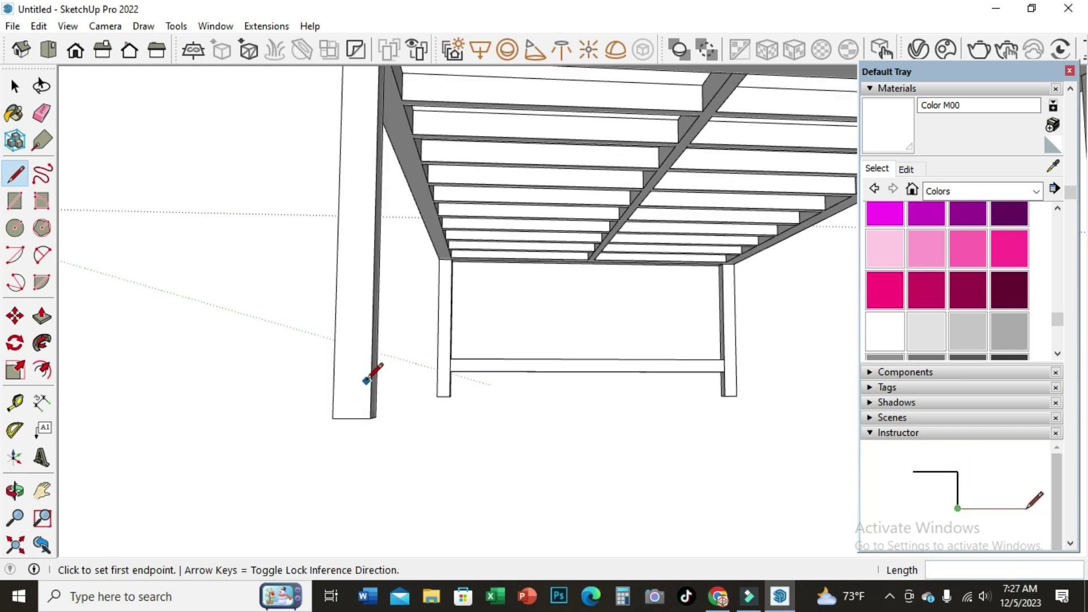
left_click(372, 355)
scroll(374, 351, "up", 1)
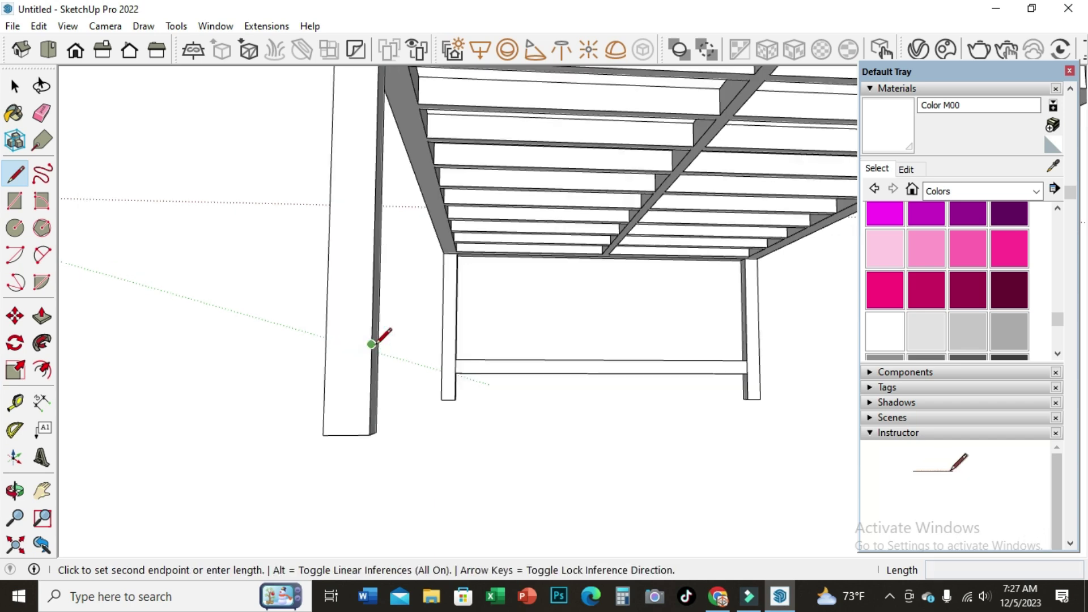
scroll(377, 348, "up", 2)
key("Escape")
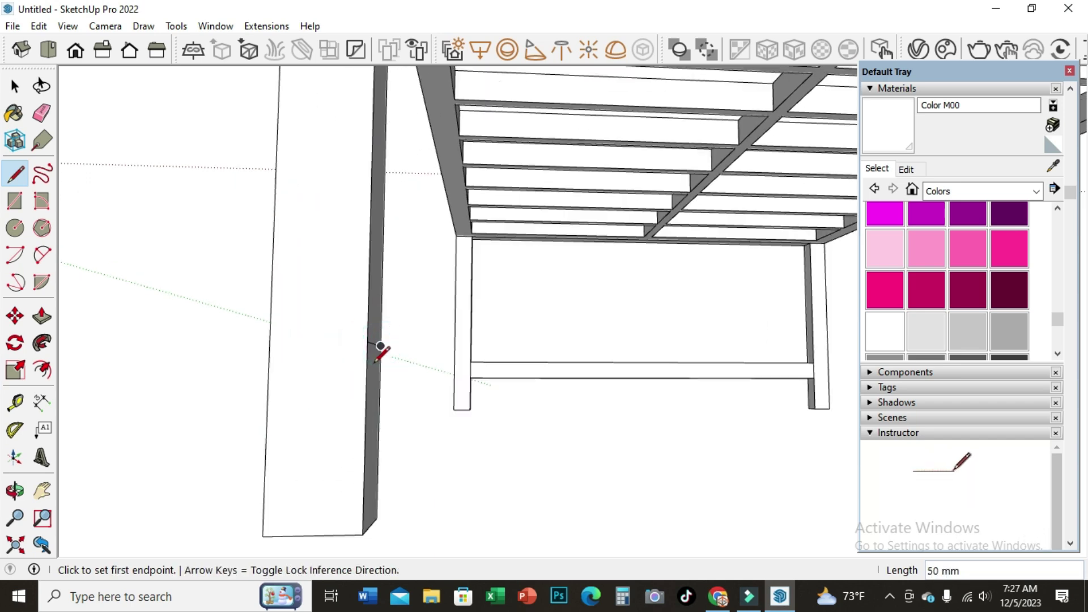
left_click(366, 339)
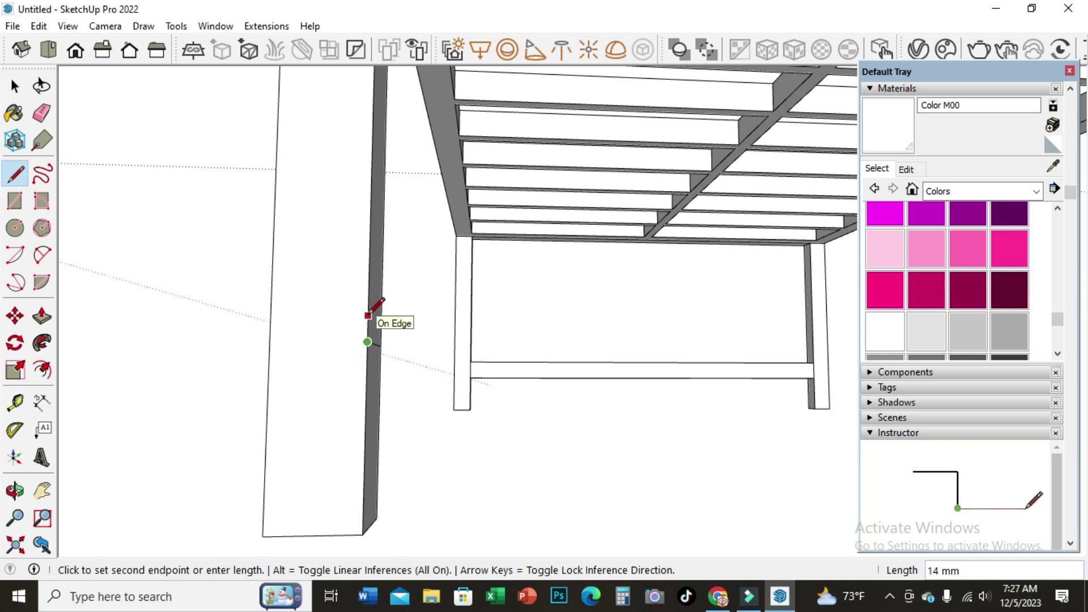
type("0")
key("Return")
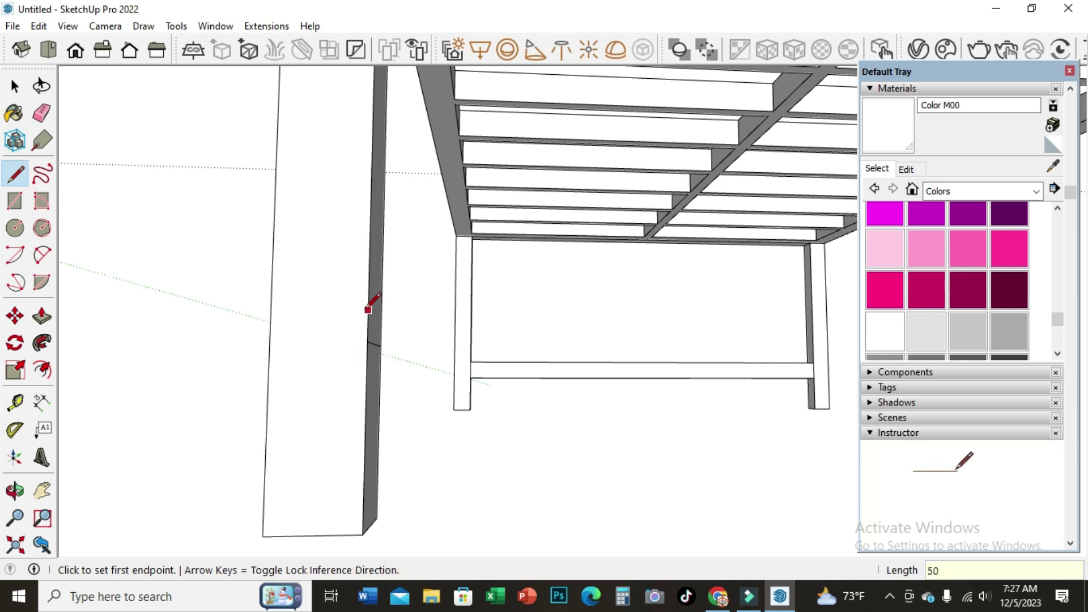
Draw a second division line along the leg edge, then orbit to see the near leg.
left_click(367, 294)
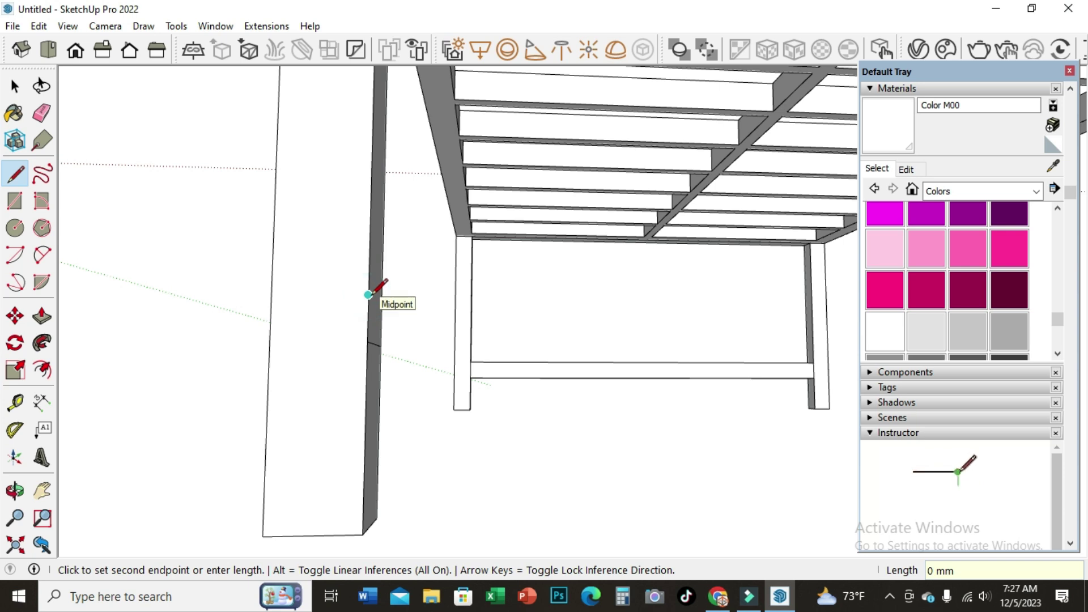
key("Escape")
left_click(381, 345)
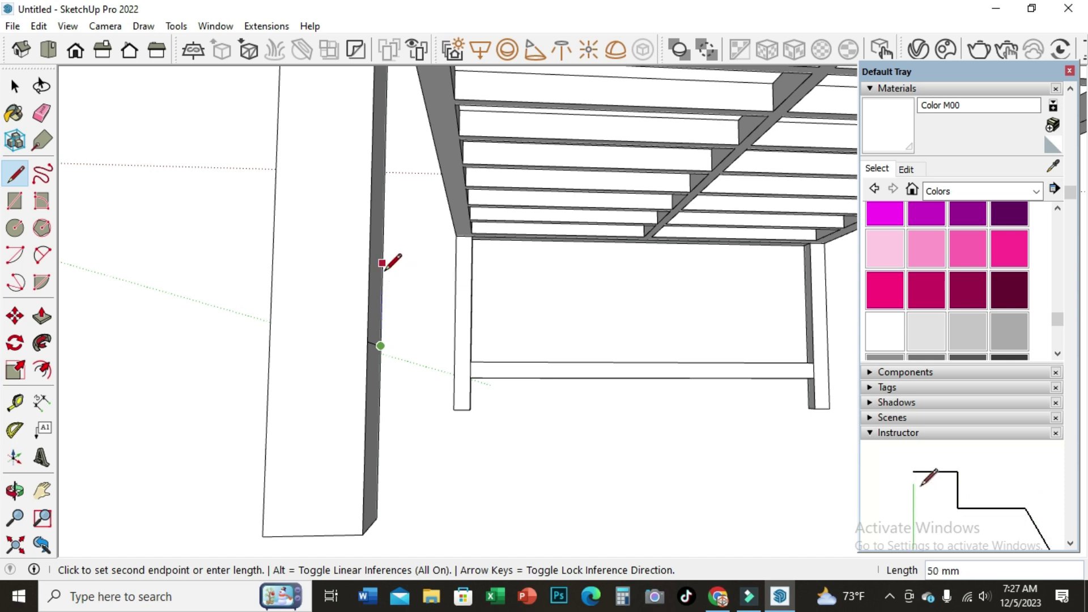
left_click(382, 262)
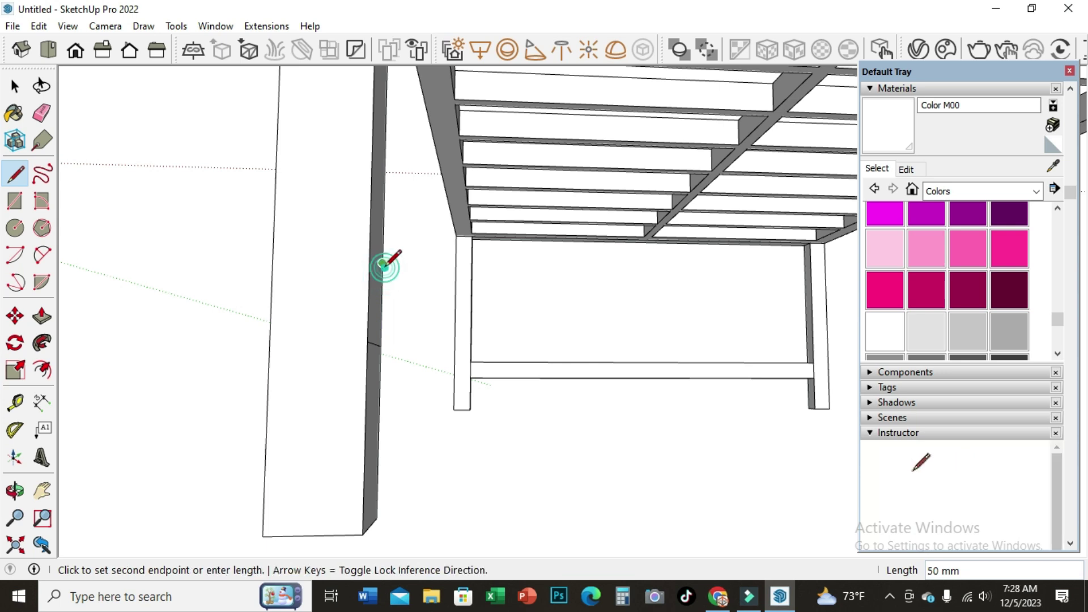
key("Escape")
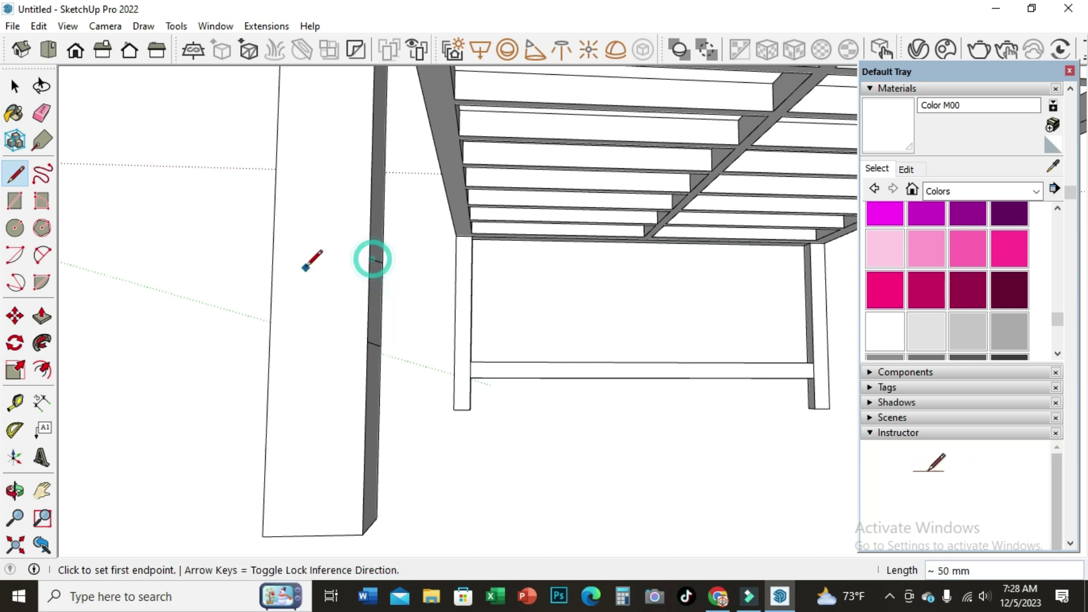
scroll(287, 254, "down", 3)
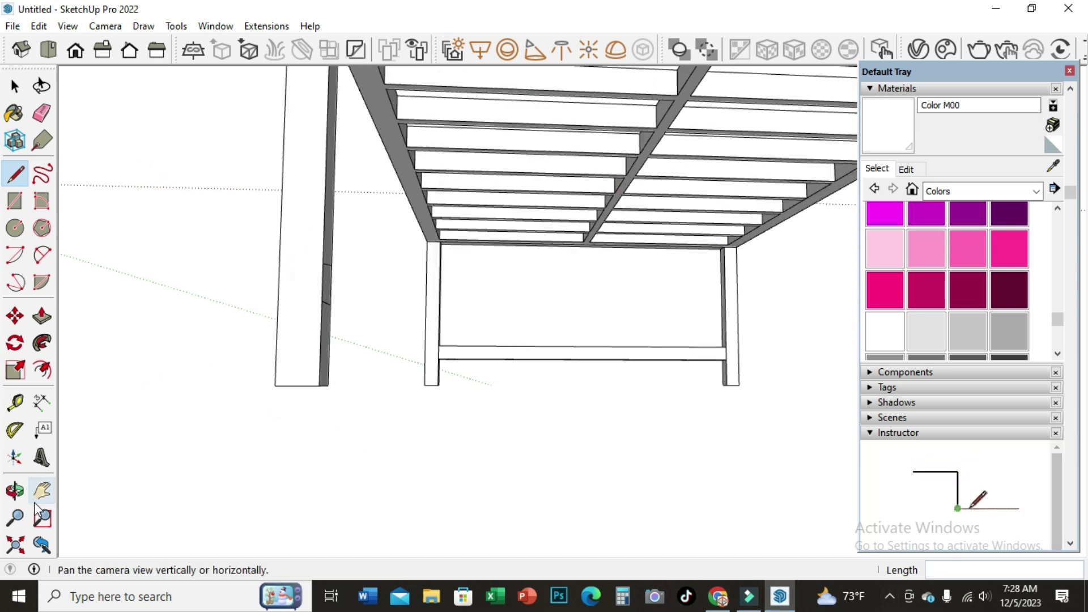
left_click(14, 490)
mouse_move(223, 406)
left_mouse_down()
mouse_move(329, 384)
mouse_move(153, 376)
mouse_move(741, 266)
left_mouse_up()
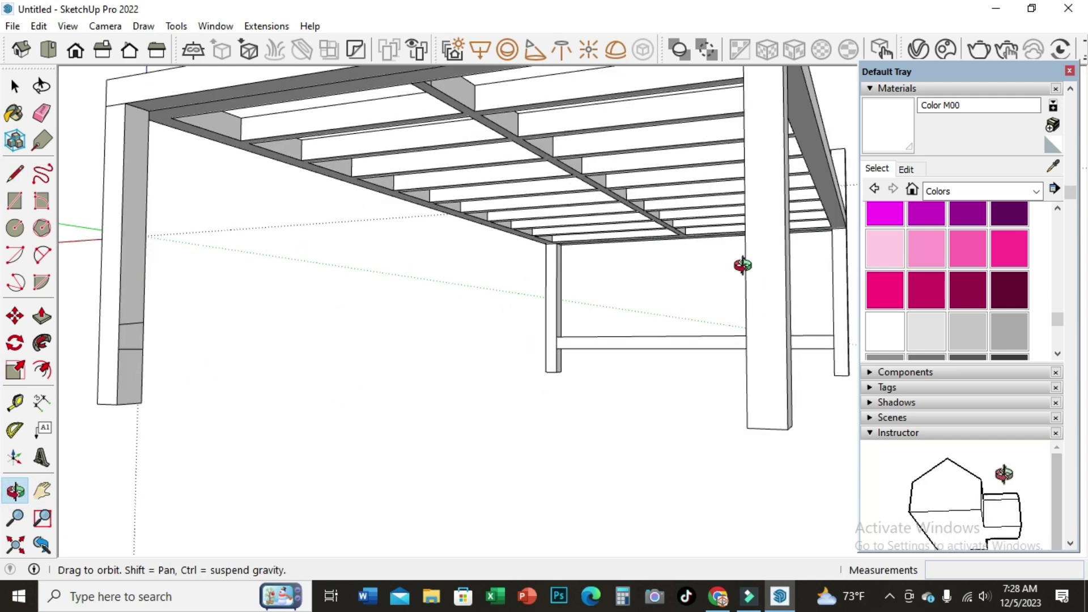
Erase stray lines and outline the 50 mm band on the near leg.
left_click(42, 112)
scroll(153, 315, "up", 2)
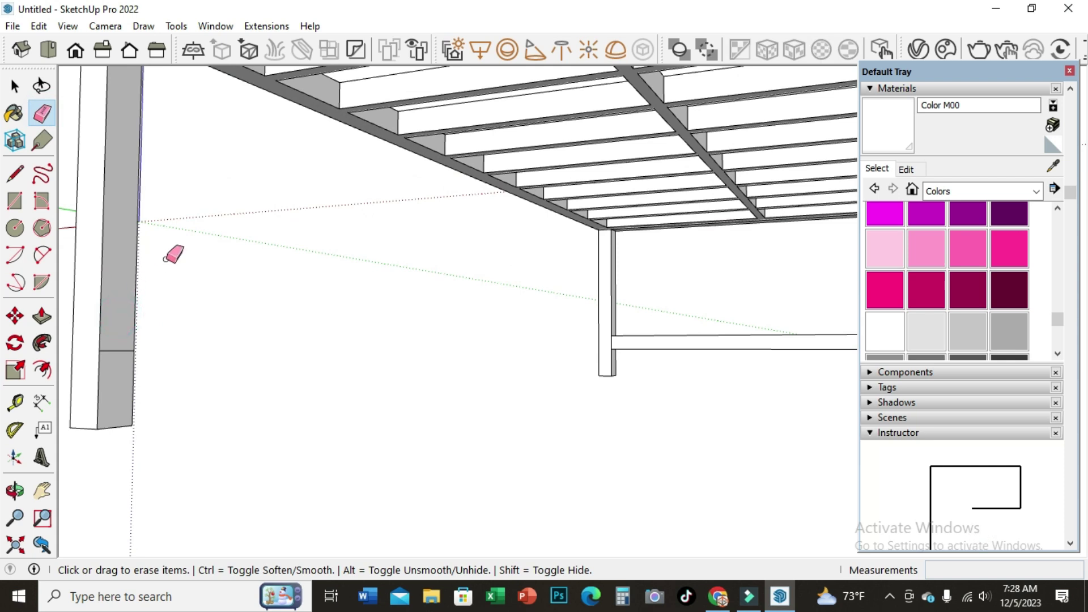
left_click(15, 173)
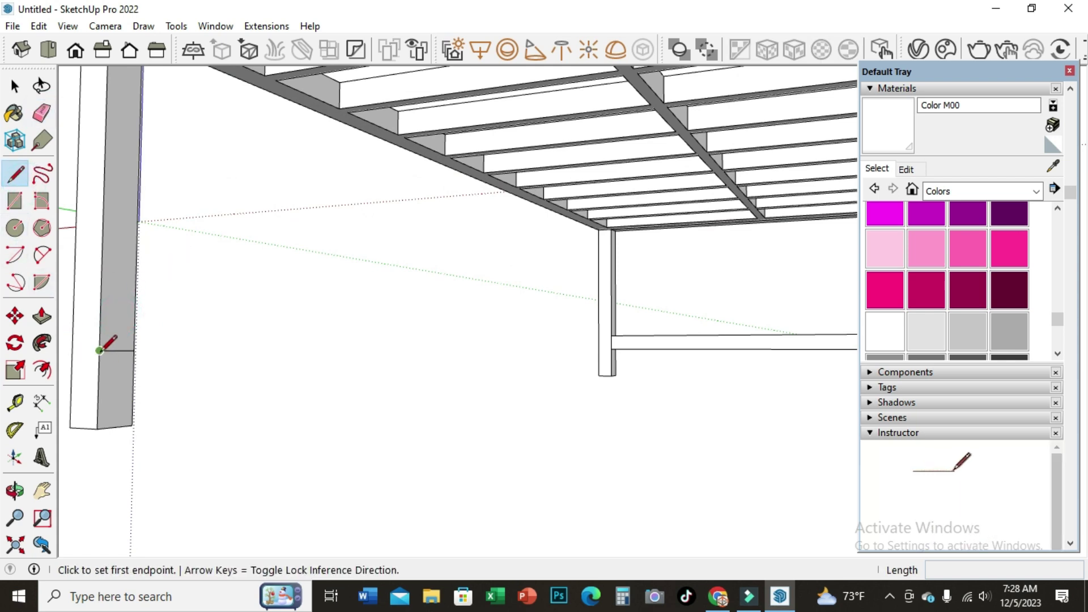
left_click(99, 350)
left_click(100, 311)
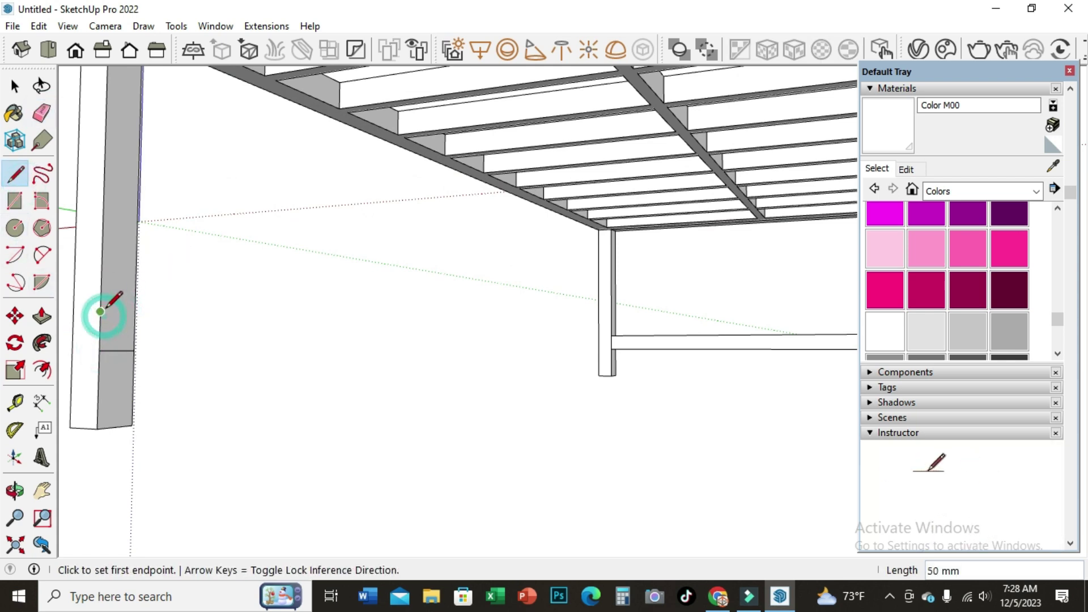
left_click(134, 311)
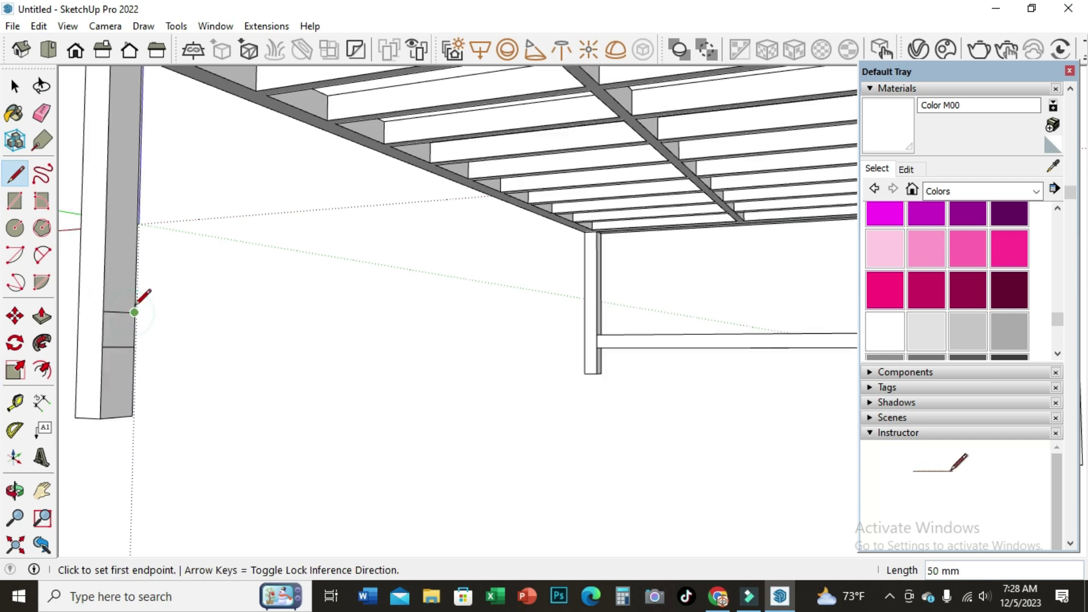
scroll(230, 352, "down", 5)
Push/Pull the band face with Ctrl 1120 mm to the neighbouring leg as a cross rail.
left_click(43, 316)
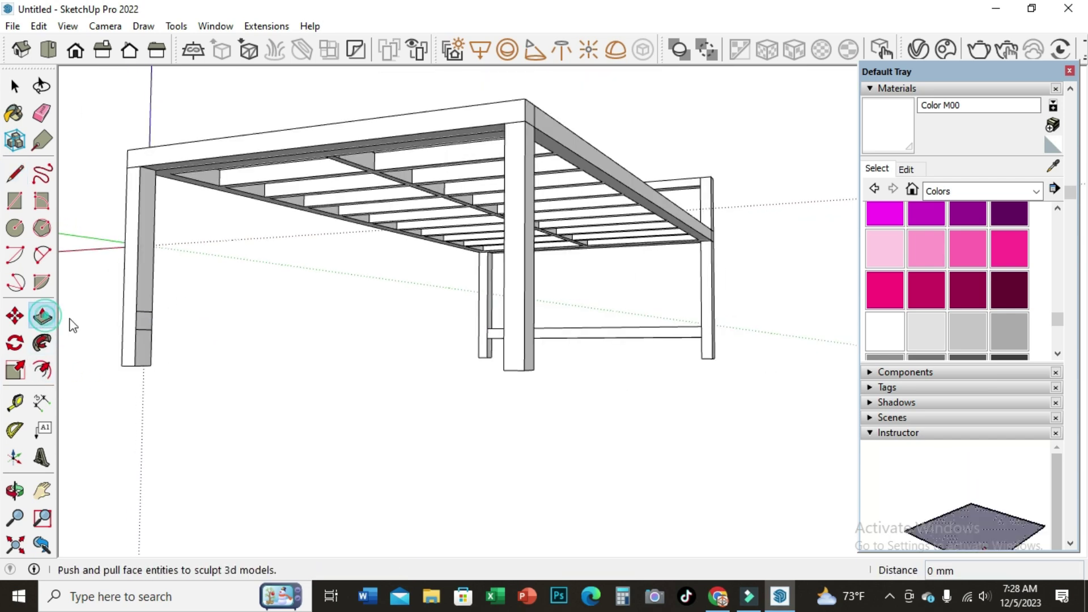
left_click(146, 328)
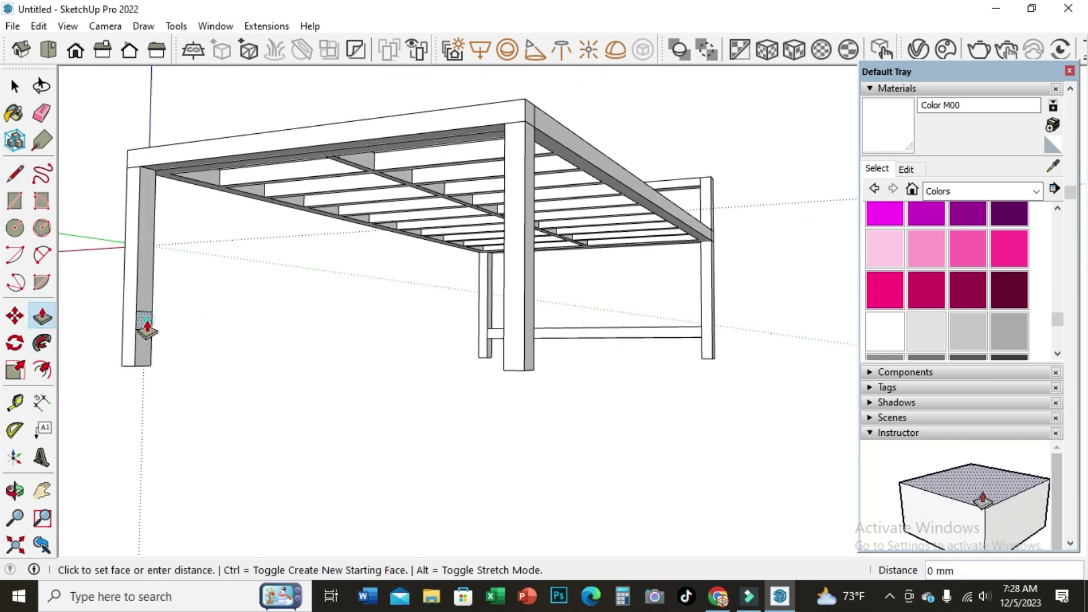
key("ctrl")
left_click(508, 378)
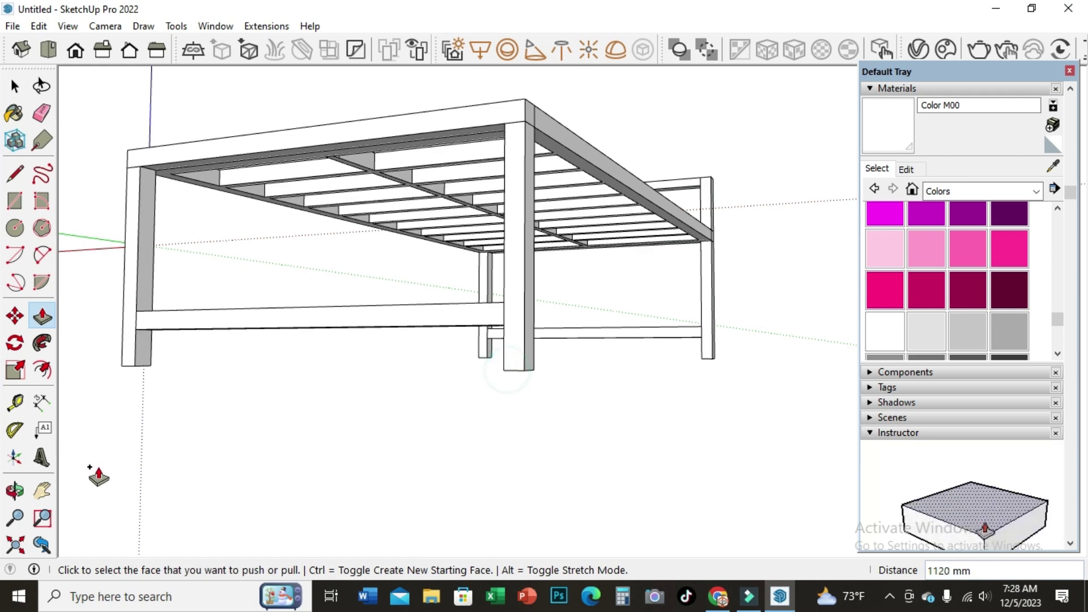
Outline a small square at the frame's front corner and raise it as a post.
left_click(15, 490)
mouse_move(317, 346)
left_mouse_down()
mouse_move(349, 349)
mouse_move(352, 461)
mouse_move(114, 345)
mouse_move(235, 417)
mouse_move(64, 276)
left_mouse_up()
left_click(15, 172)
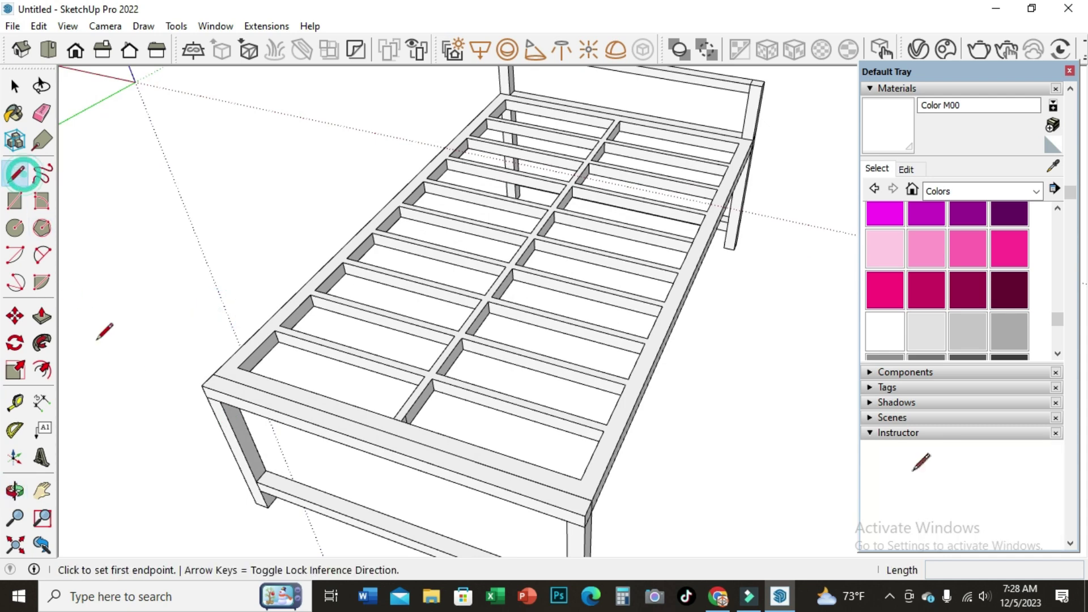
scroll(214, 389, "up", 3)
scroll(257, 396, "up", 2)
left_click(219, 383)
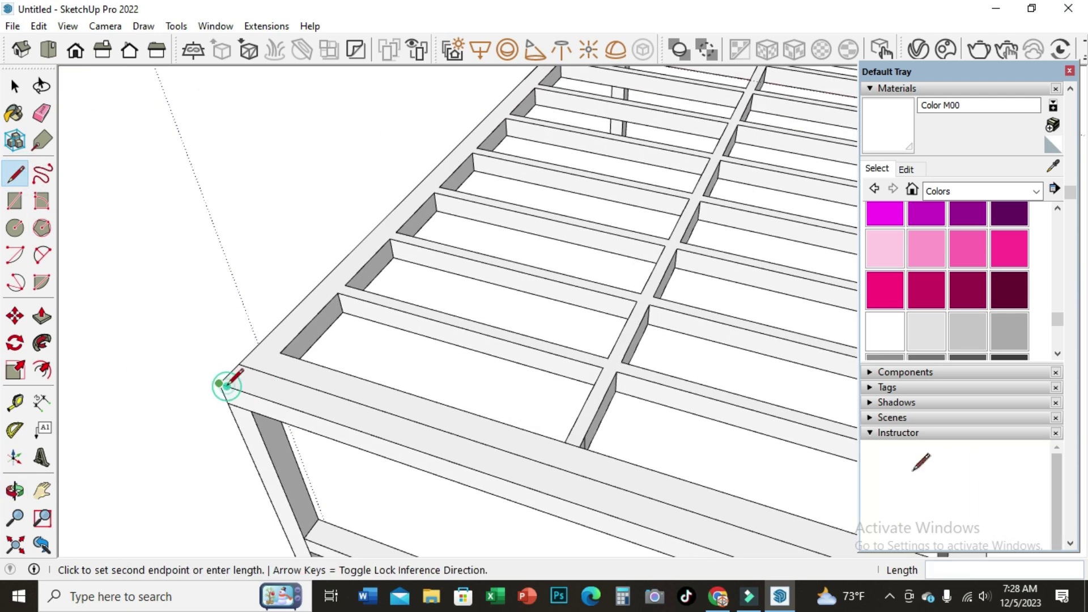
left_click(245, 387)
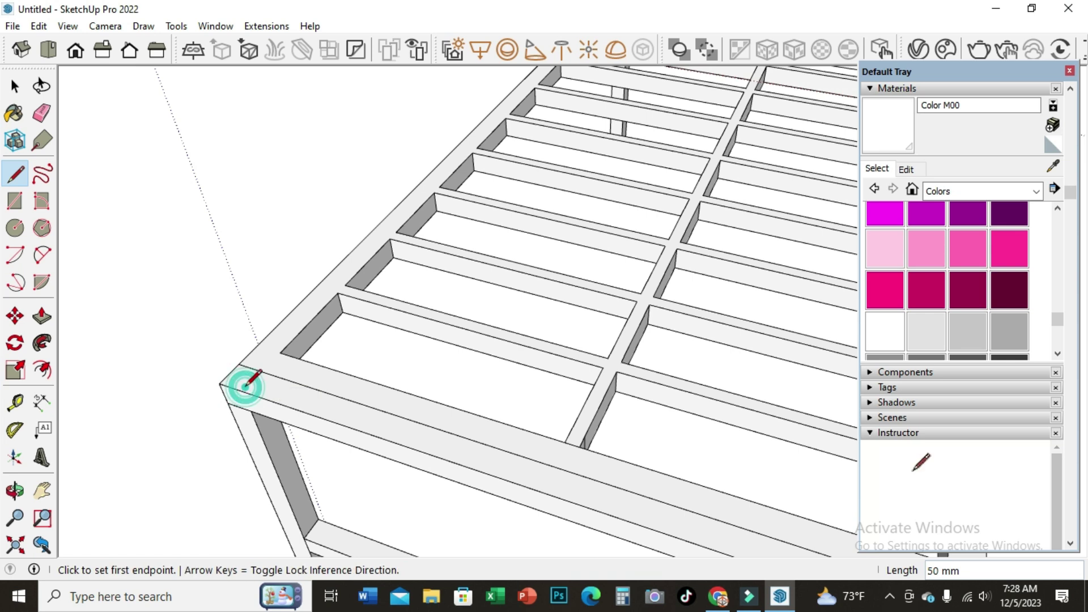
left_click(245, 385)
left_click(242, 390)
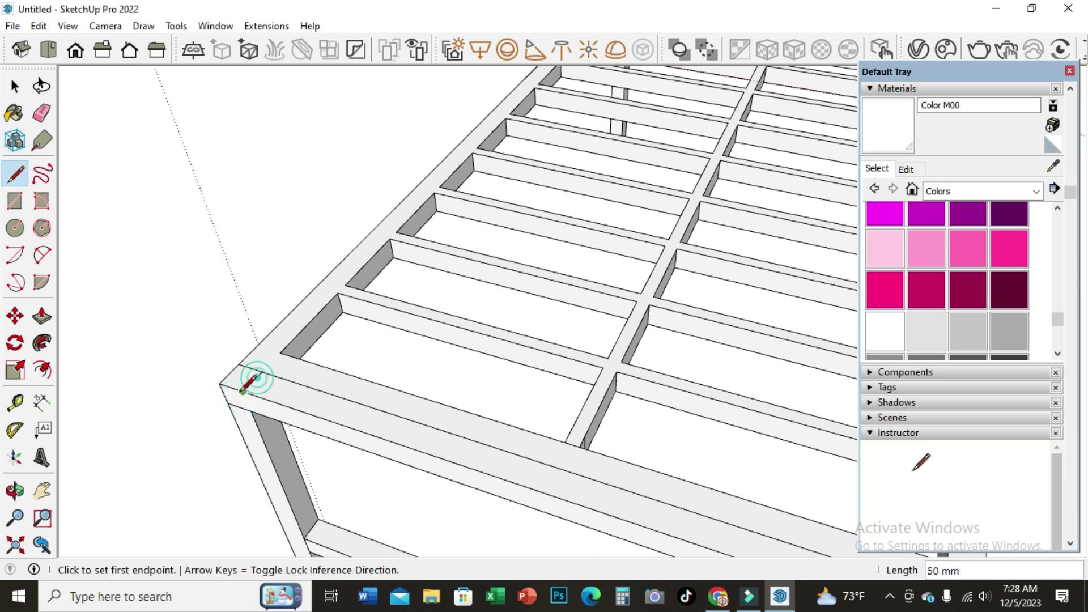
left_click(42, 316)
left_click(237, 382)
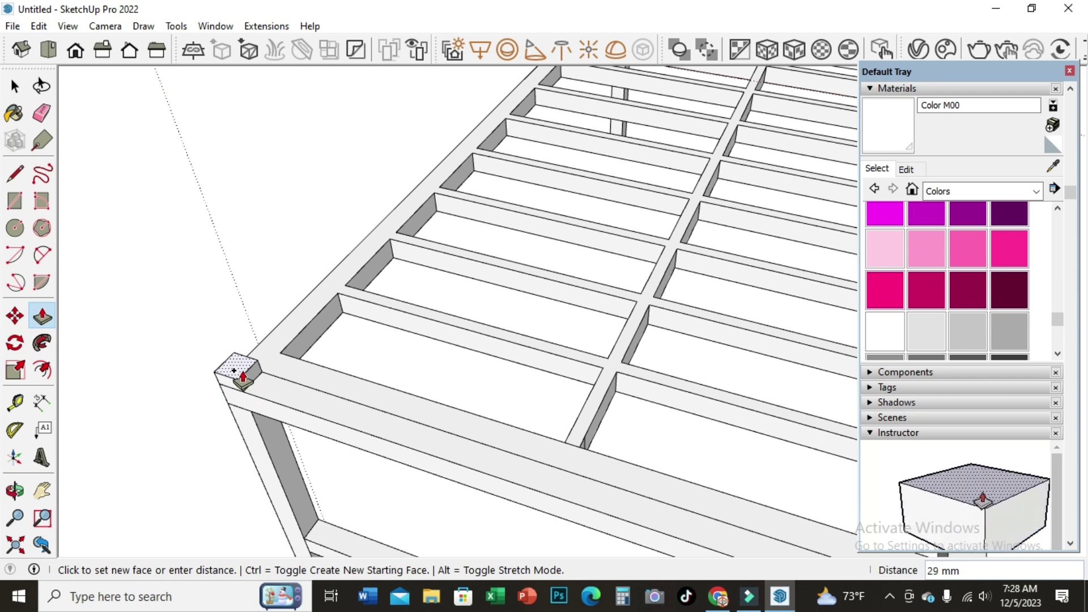
type("100")
key("Return")
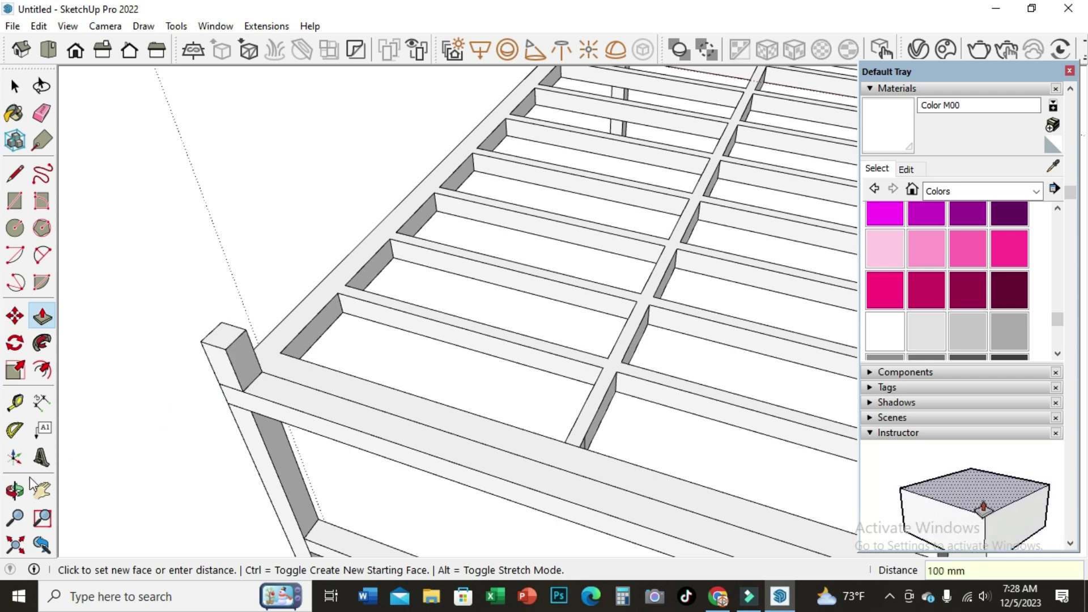
Outline a square at the right corner and pull it up as a second post.
left_click(19, 488)
left_click_drag(209, 275, 517, 338)
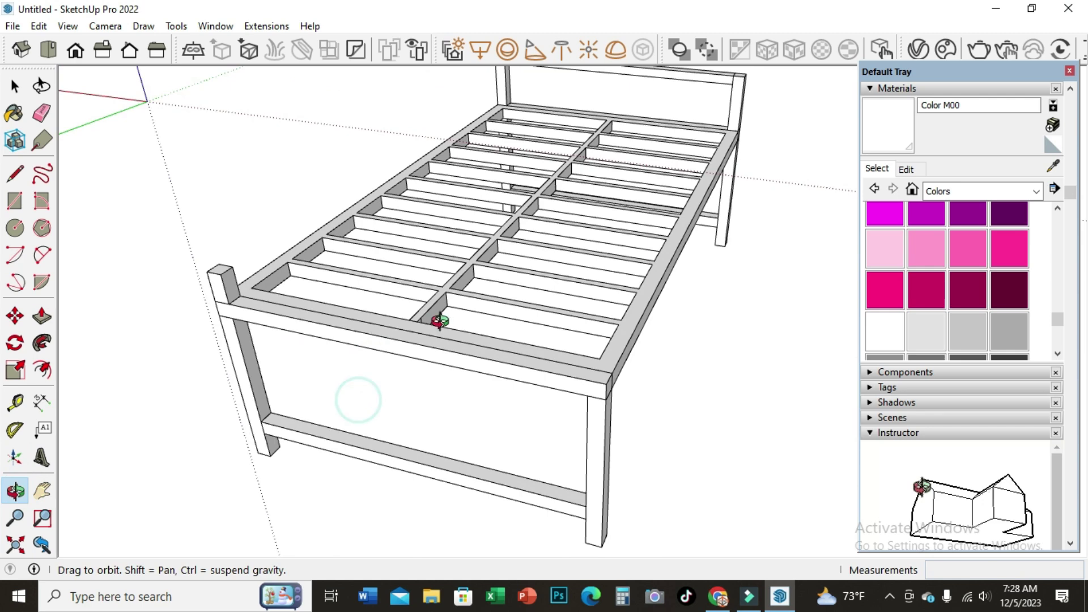
left_click(15, 173)
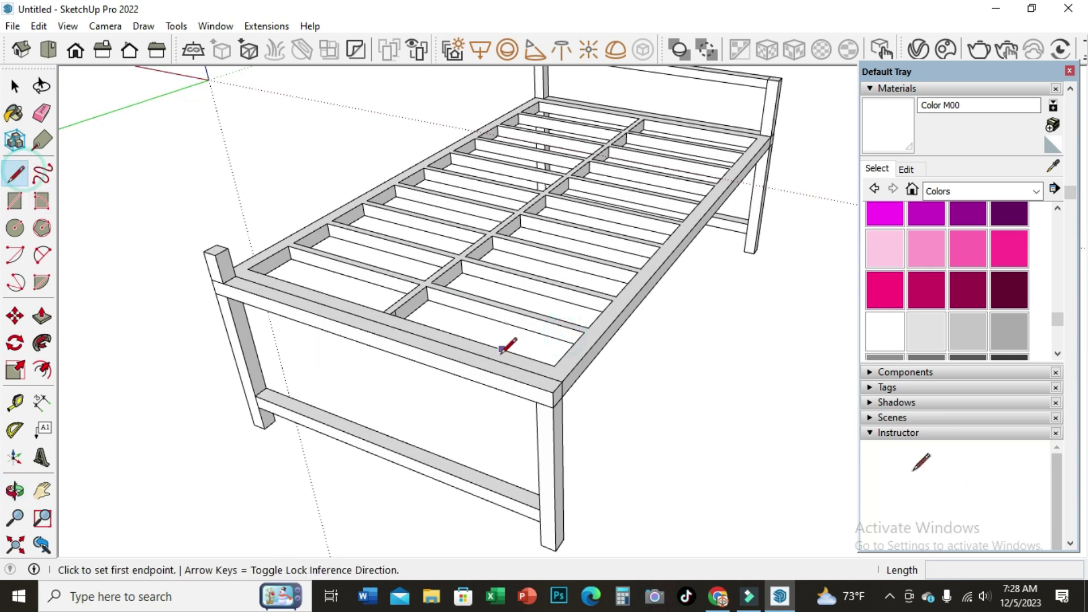
scroll(505, 343, "up", 3)
left_click(580, 409)
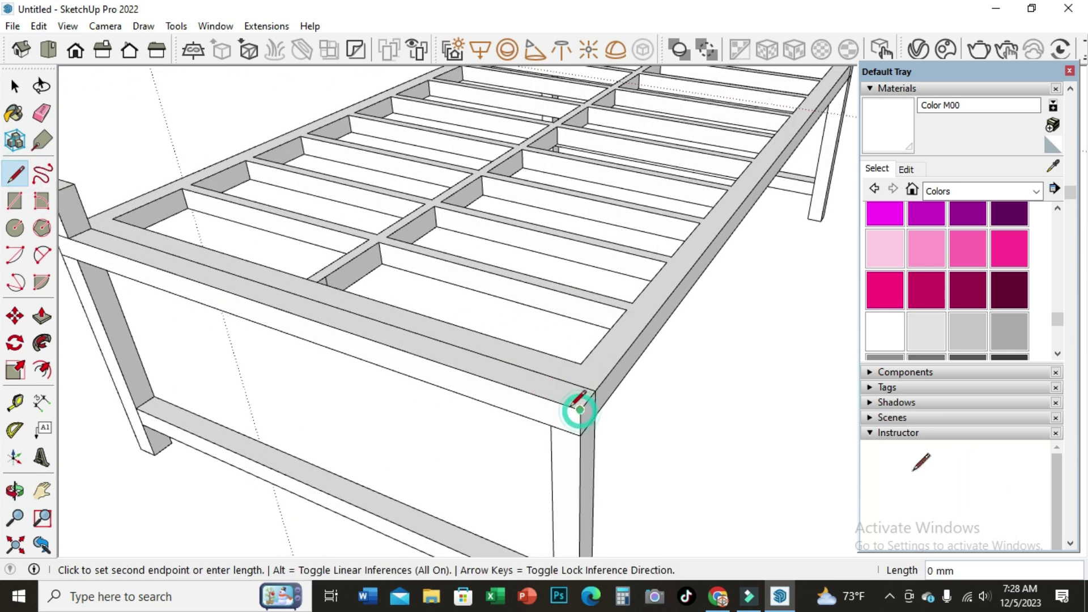
left_click(550, 399)
left_click(565, 377)
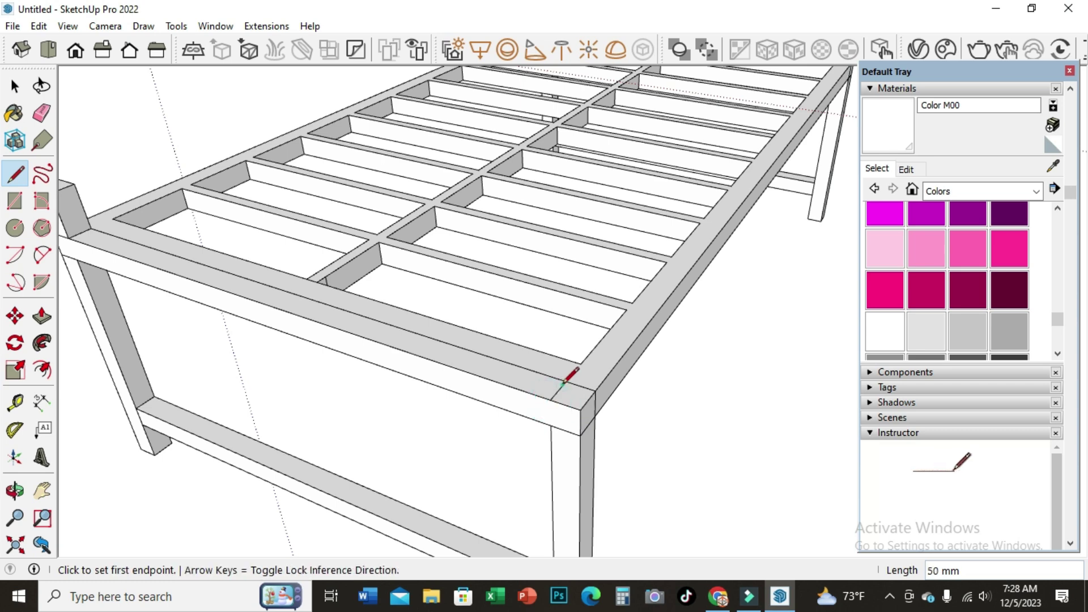
scroll(578, 386, "down", 2)
left_click(42, 315)
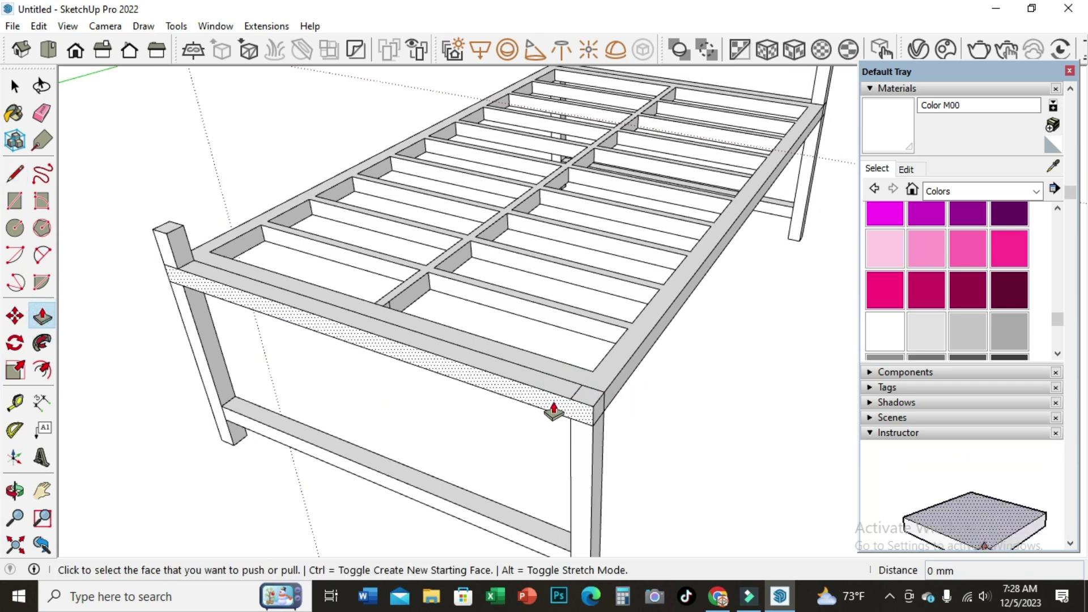
left_click(588, 396)
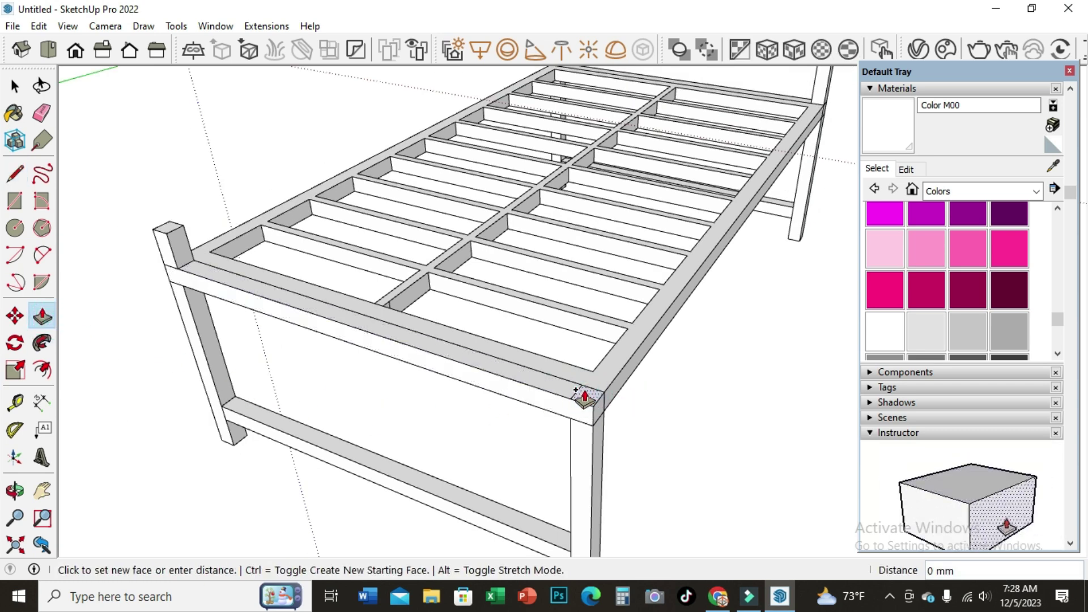
key("ctrl")
type("100")
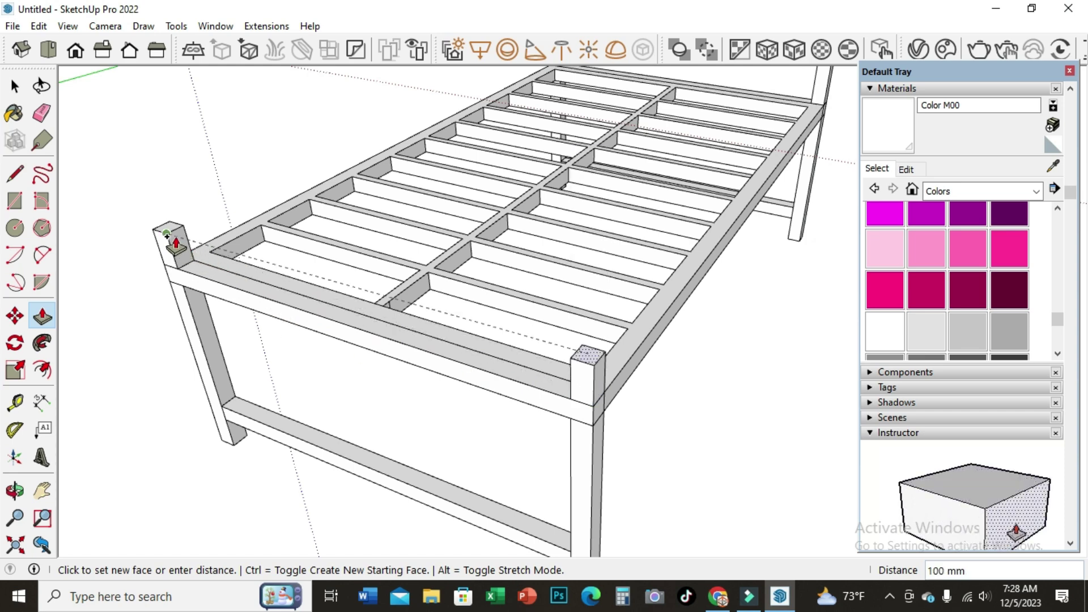
left_click(166, 234)
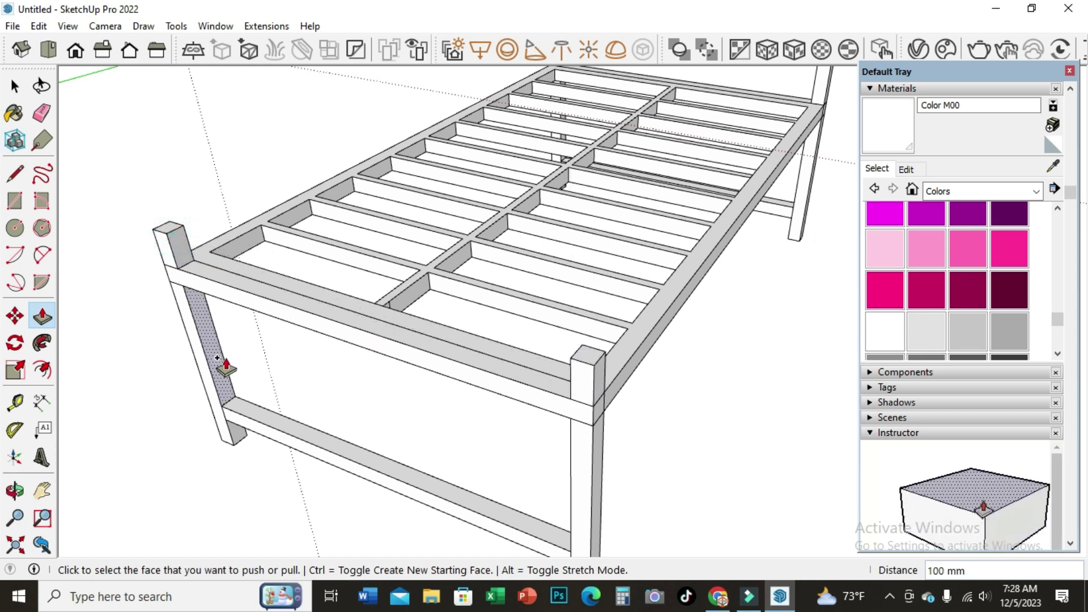
Raise the front corner post's top by 50 mm.
left_click(582, 361)
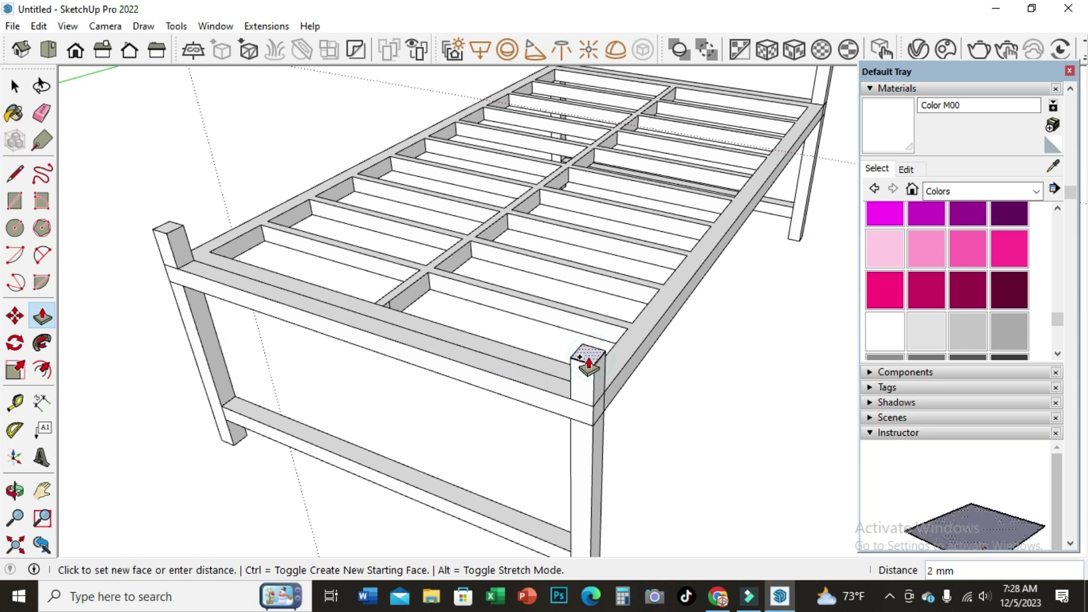
type("0")
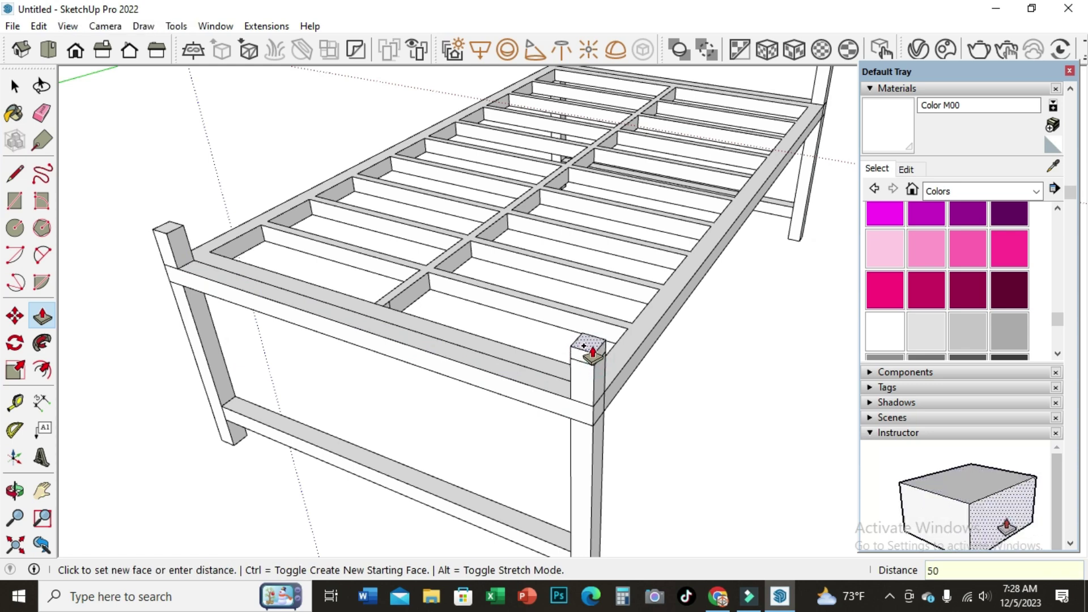
key("Return")
Push/Pull the foot-end post face 1170 mm across to form the footboard rail.
left_click(15, 492)
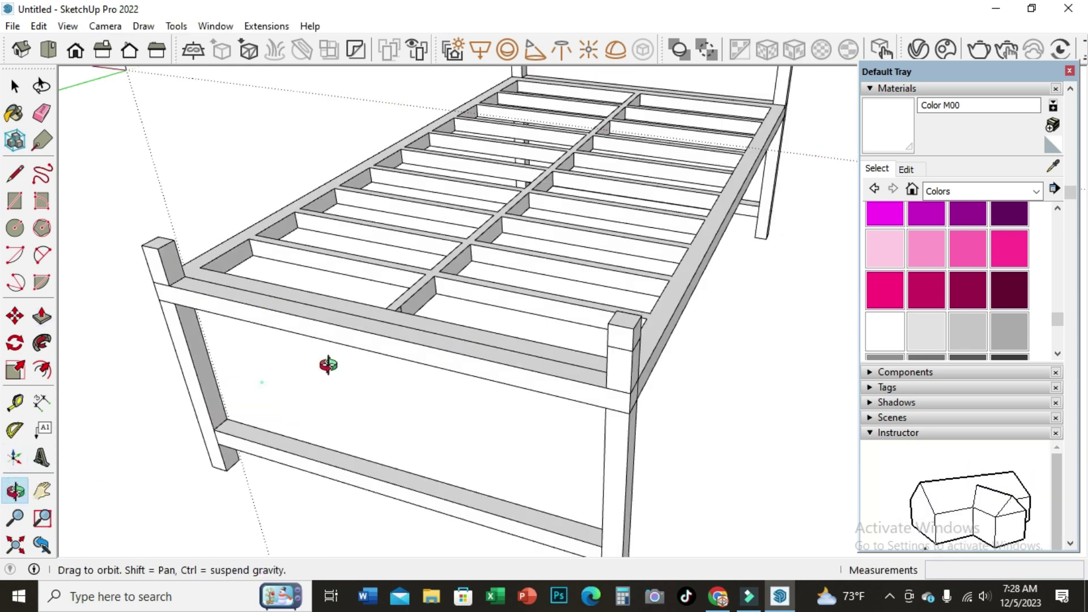
left_click_drag(323, 363, 578, 250)
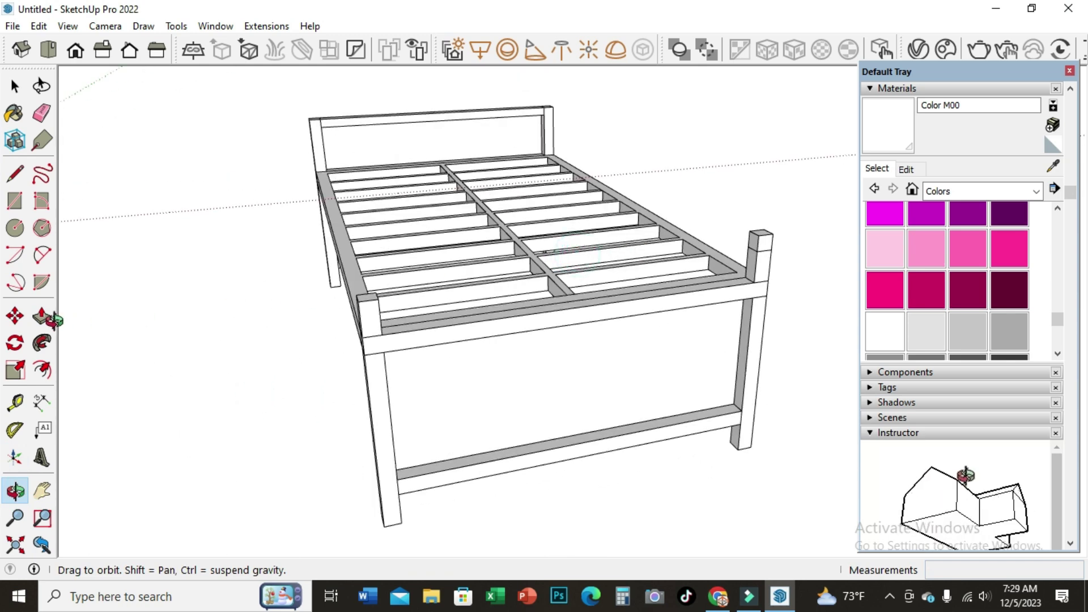
left_click(42, 317)
left_click(754, 242)
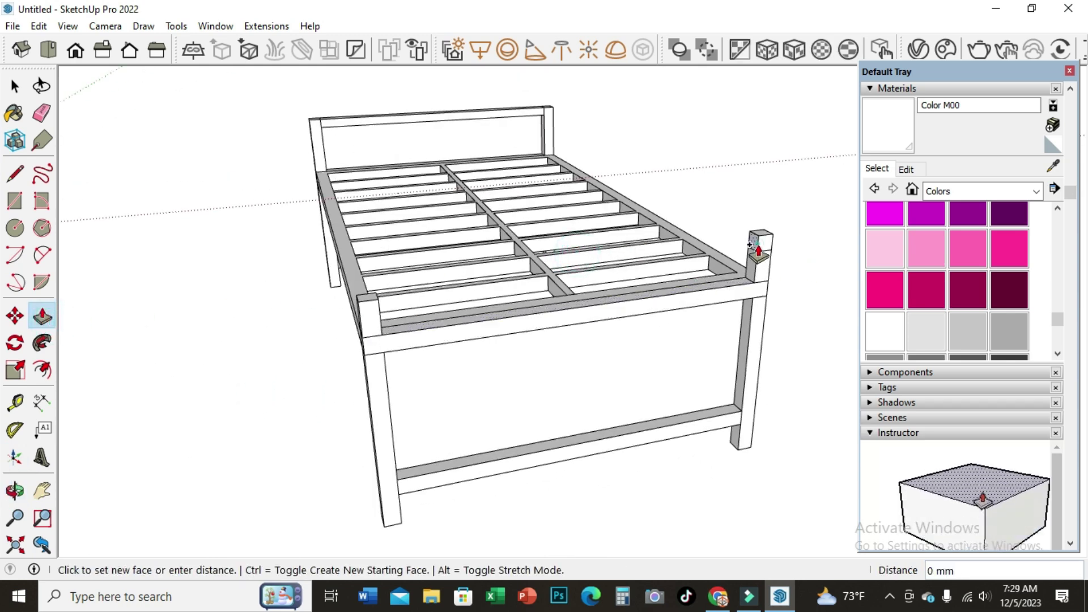
left_click(360, 315)
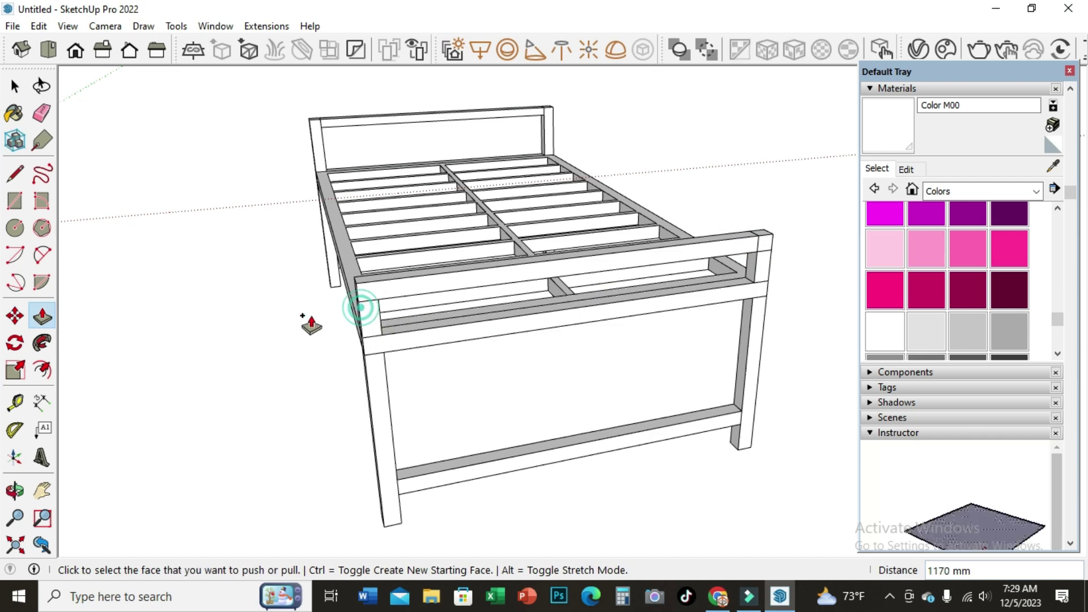
Draw a 50 mm edge at the bed corner of the foot-end rail.
left_click(14, 173)
scroll(405, 309, "up", 2)
left_click(370, 293)
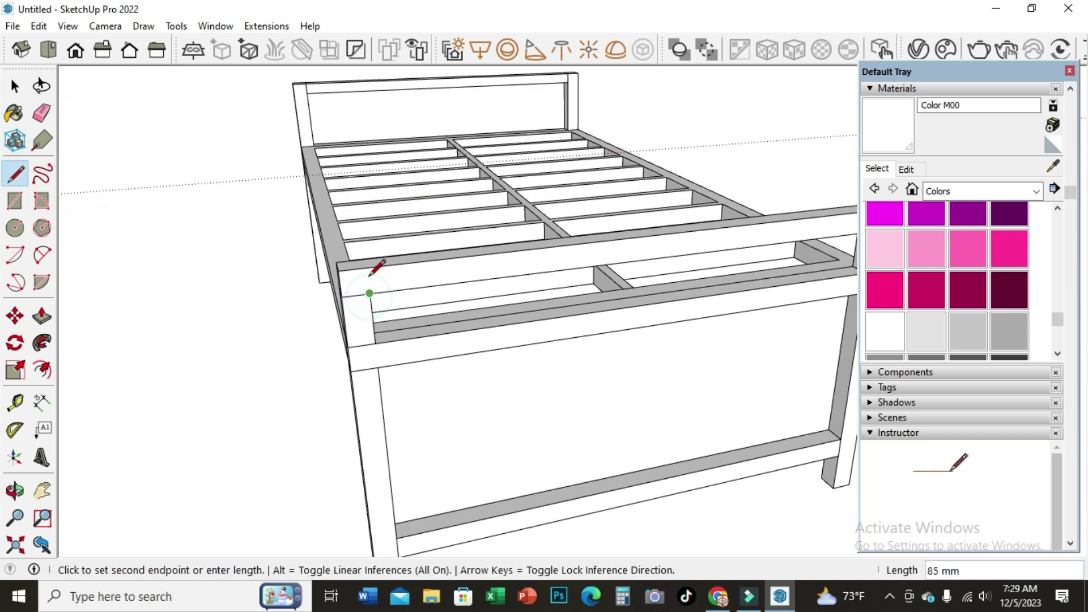
key("Escape")
scroll(388, 337, "down", 2)
scroll(453, 368, "down", 1)
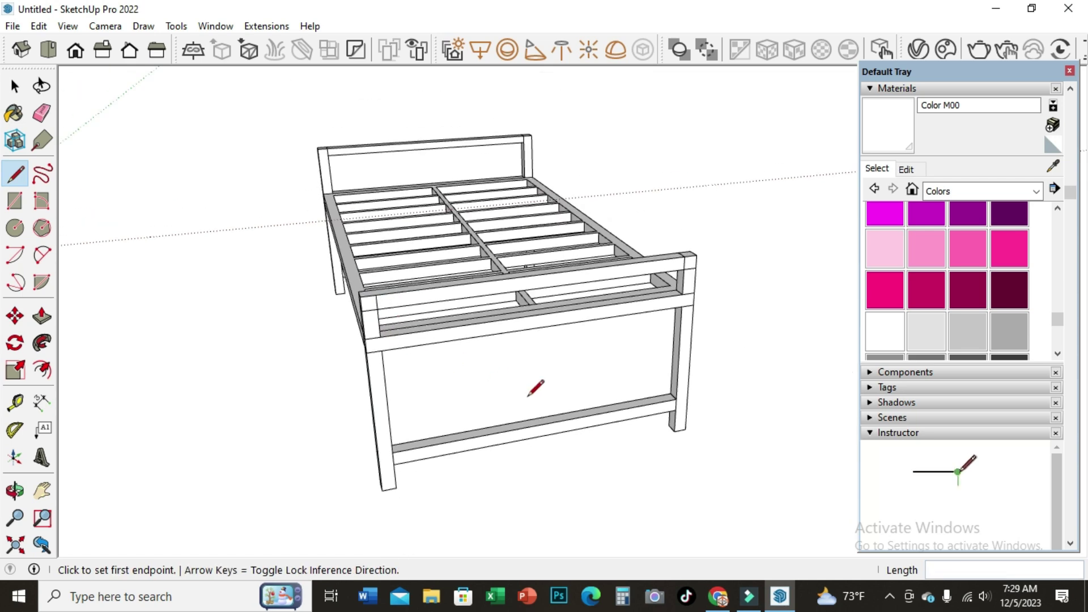
left_click(14, 490)
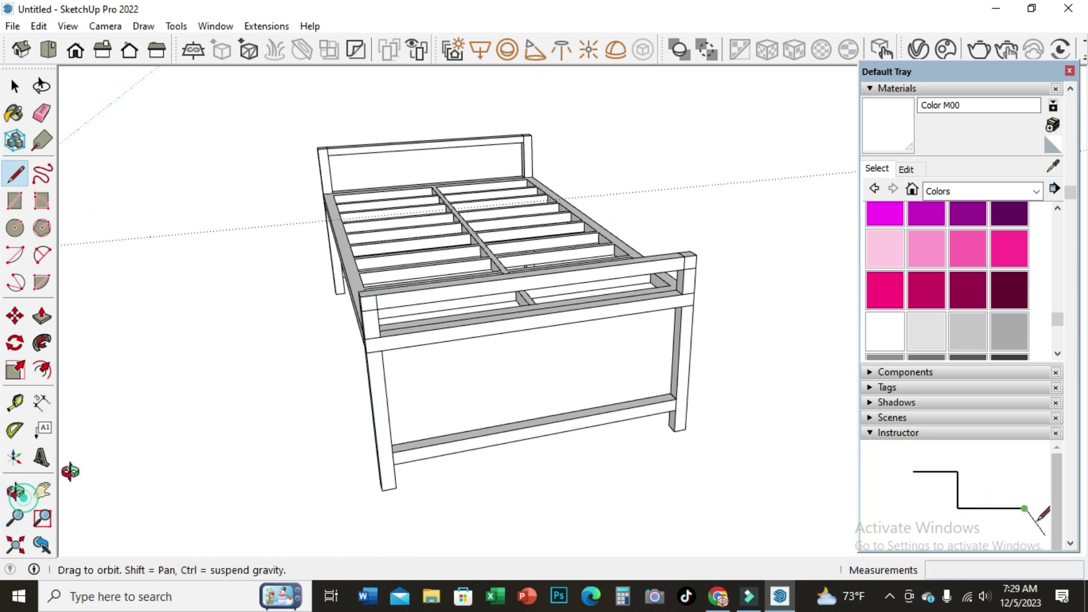
left_click_drag(113, 481, 466, 474)
mouse_move(761, 431)
left_mouse_down()
mouse_move(578, 505)
mouse_move(536, 490)
left_mouse_up()
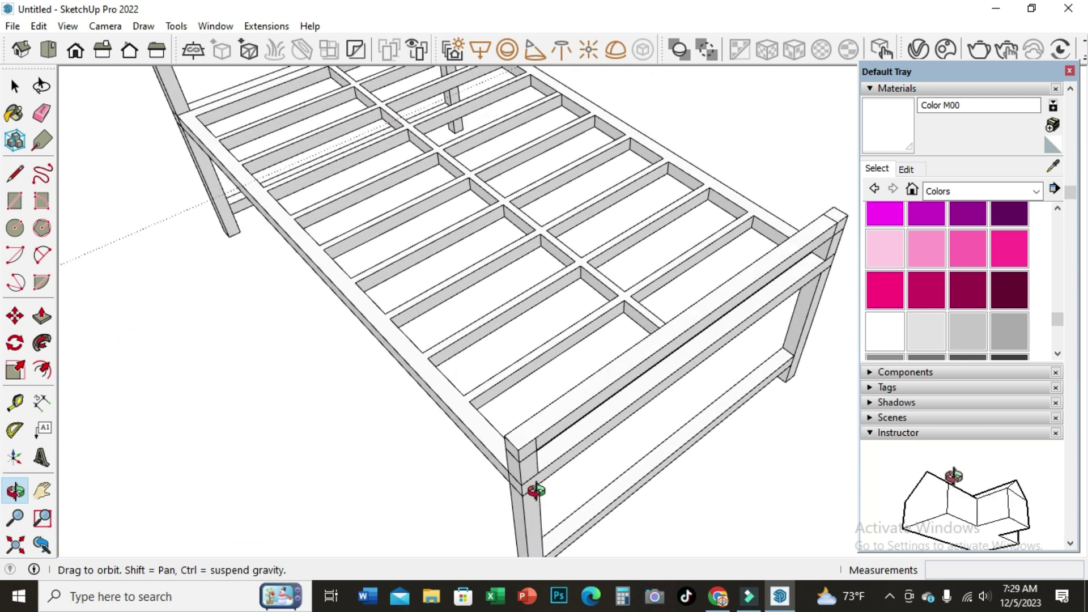
left_click(15, 173)
scroll(565, 442, "up", 1)
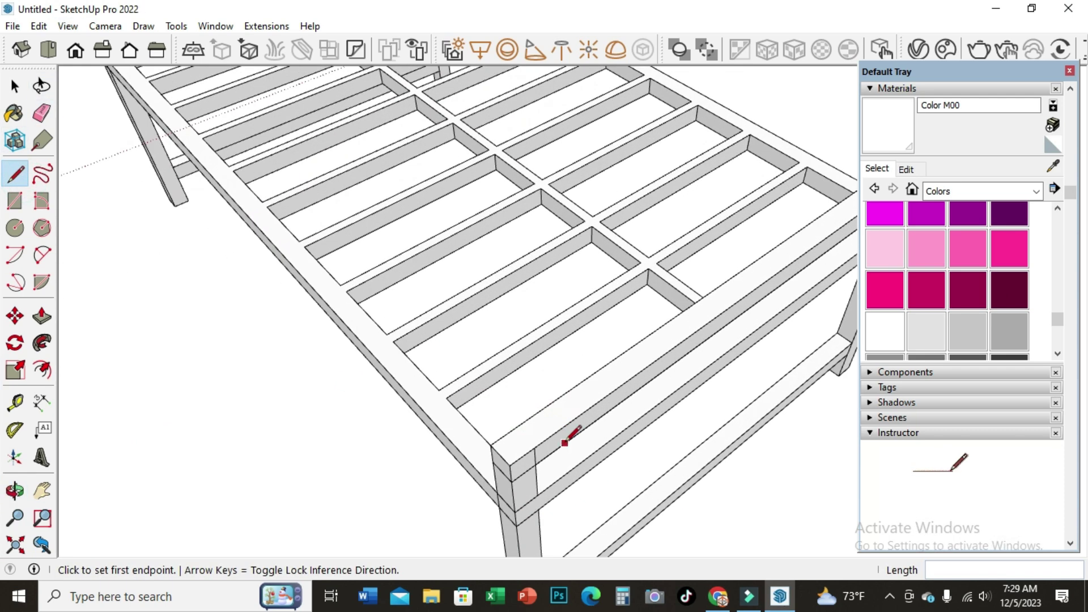
left_click(534, 448)
left_click(515, 430)
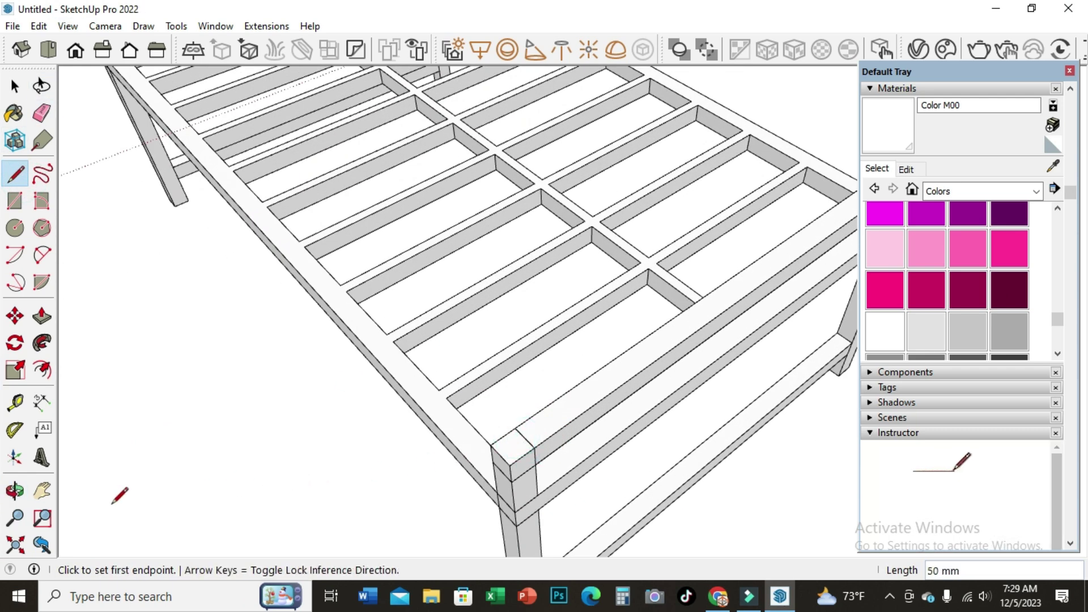
Add a 50 mm vertical edge at the rail's top corner, then orbit out to the whole bed.
left_click(15, 490)
mouse_move(267, 425)
left_mouse_down()
mouse_move(342, 422)
mouse_move(578, 318)
left_mouse_up()
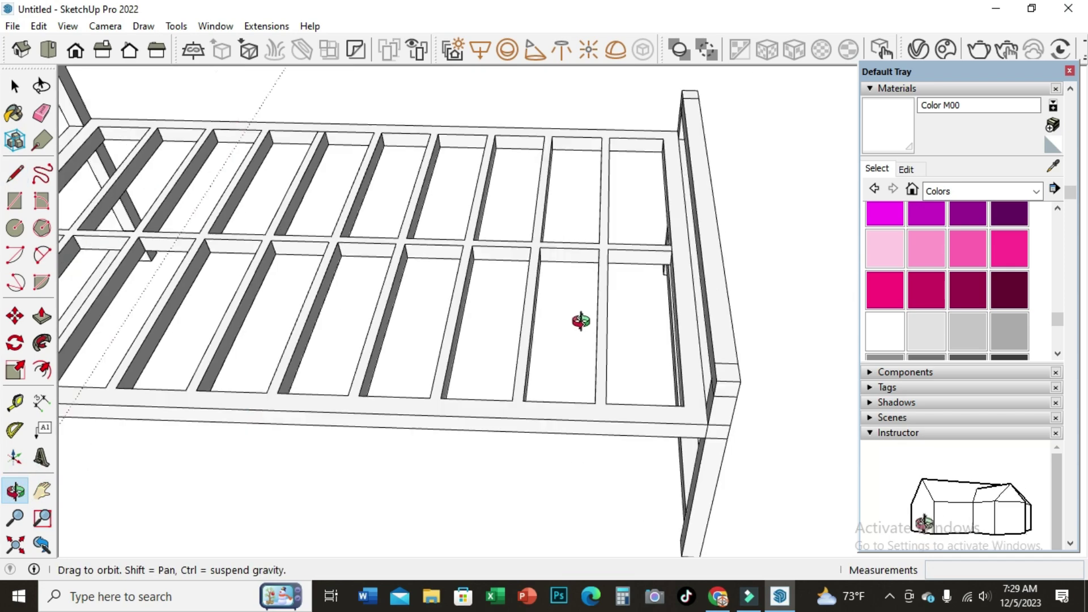
left_click_drag(605, 367, 775, 315)
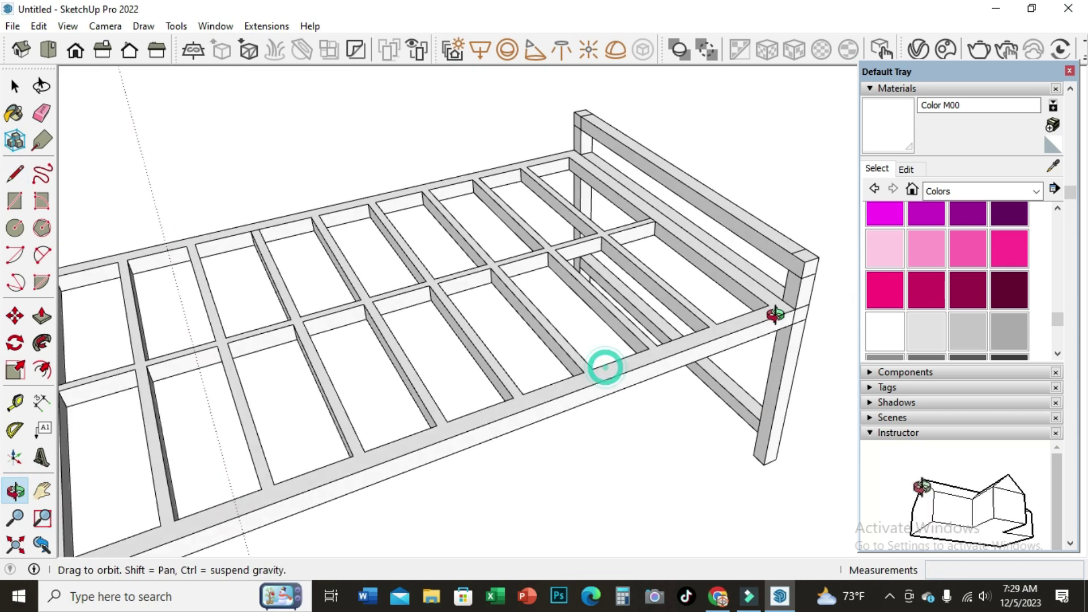
left_click(15, 173)
scroll(793, 289, "up", 1)
scroll(793, 244, "up", 1)
left_click(796, 231)
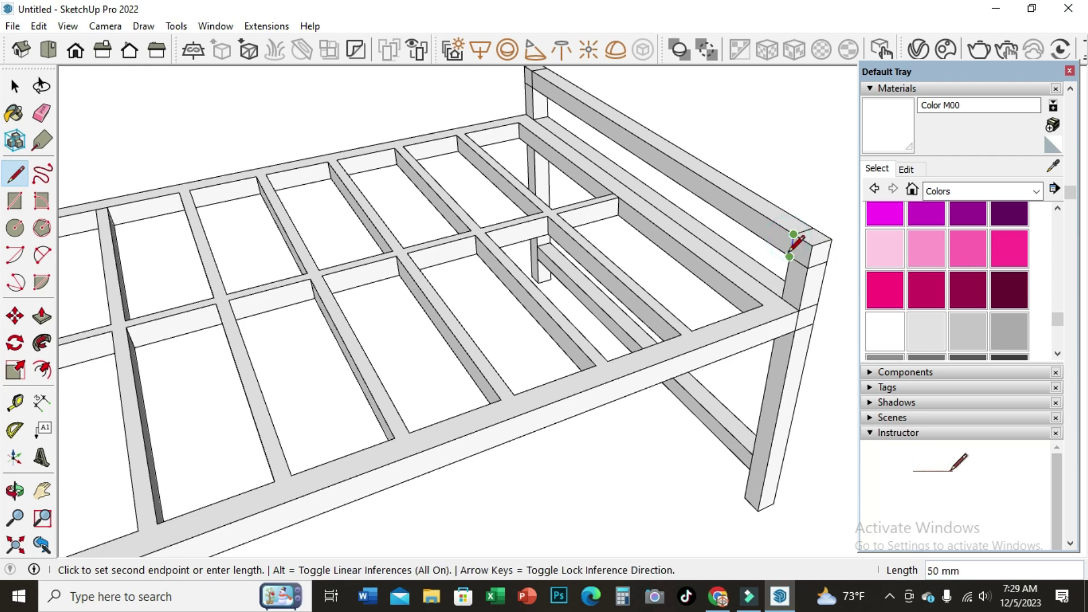
left_click(789, 257)
left_click(15, 490)
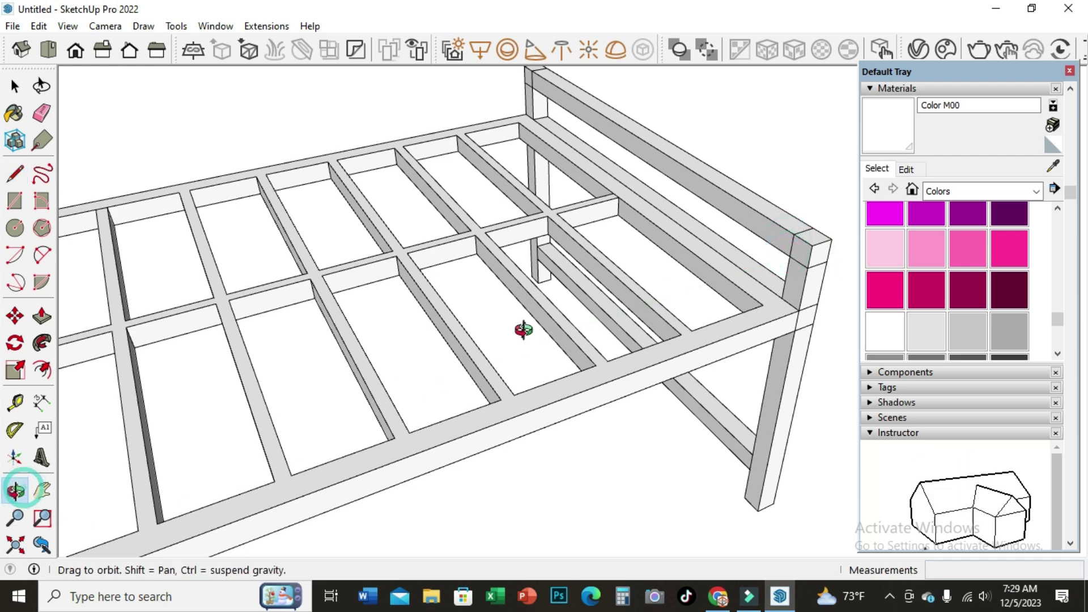
left_click_drag(522, 327, 624, 274)
mouse_move(638, 311)
left_mouse_down()
mouse_move(492, 305)
mouse_move(646, 357)
mouse_move(538, 304)
mouse_move(529, 287)
mouse_move(664, 332)
mouse_move(495, 279)
mouse_move(471, 219)
mouse_move(547, 214)
mouse_move(548, 259)
mouse_move(593, 236)
mouse_move(451, 236)
mouse_move(682, 211)
mouse_move(461, 228)
mouse_move(706, 241)
mouse_move(471, 224)
mouse_move(568, 216)
left_mouse_up()
Draw guide lines from the rail edge's midpoint, undoing the face that hid the frame.
scroll(583, 165, "up", 3)
scroll(533, 173, "up", 3)
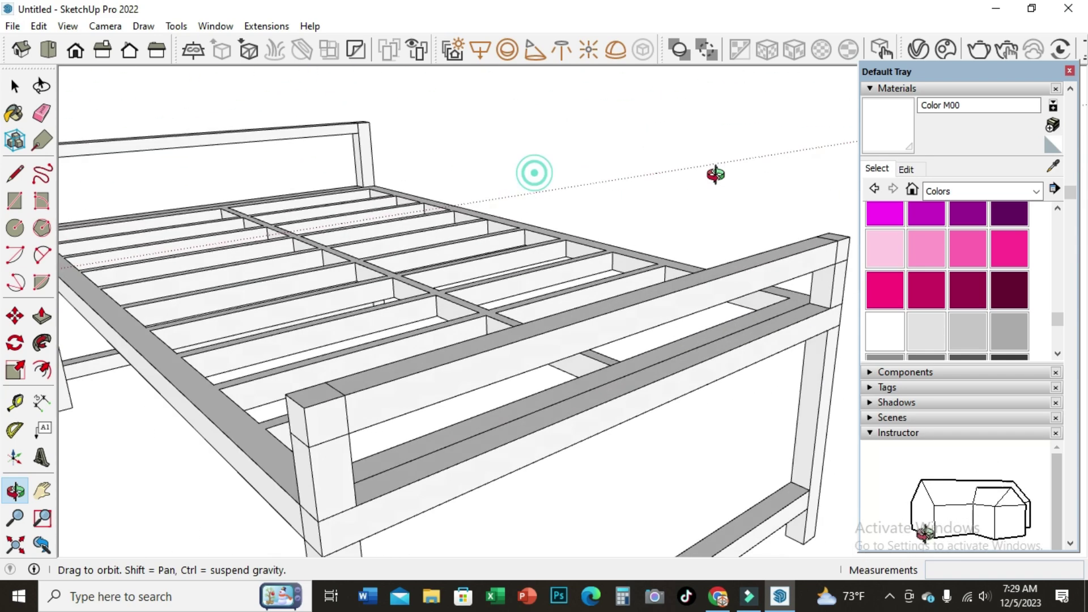
scroll(394, 195, "down", 3)
scroll(417, 221, "down", 3)
left_click_drag(417, 221, 568, 221)
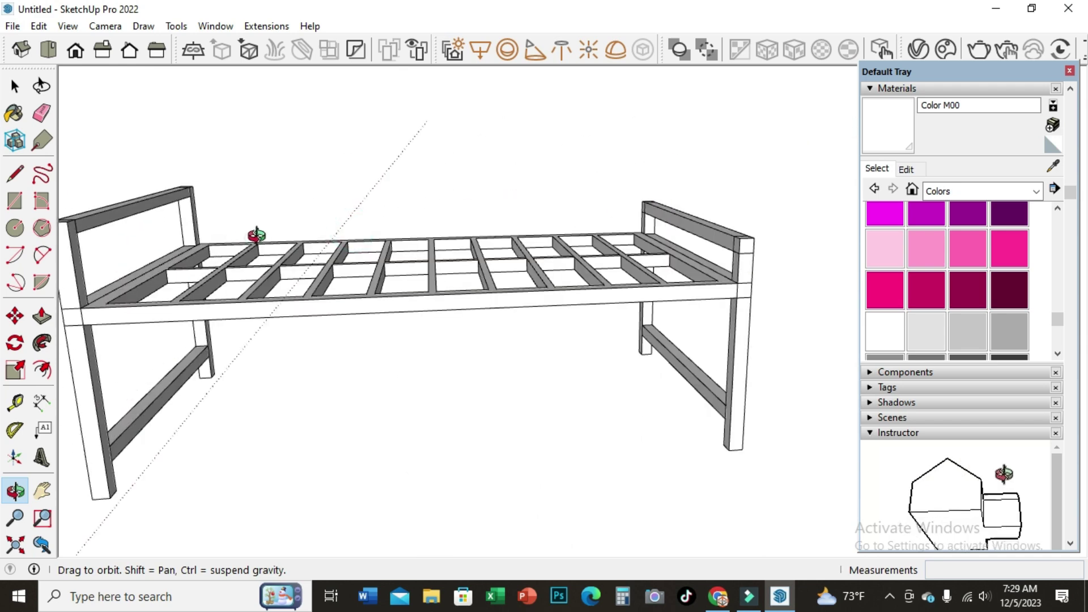
mouse_move(256, 235)
left_mouse_down()
mouse_move(462, 209)
mouse_move(554, 246)
left_mouse_up()
scroll(518, 212, "up", 2)
scroll(482, 264, "up", 3)
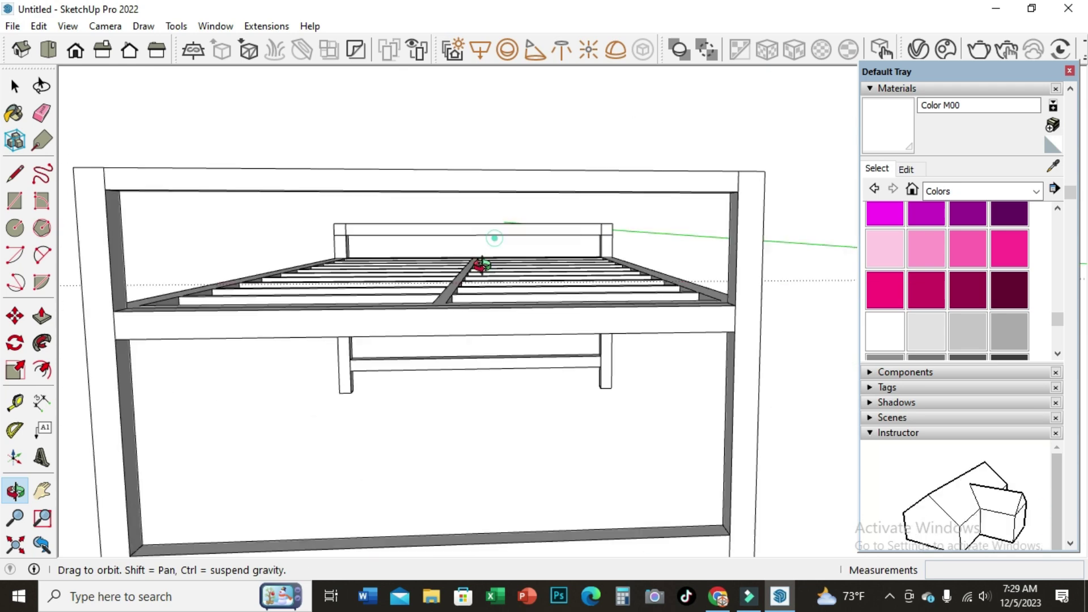
left_click_drag(482, 265, 480, 270)
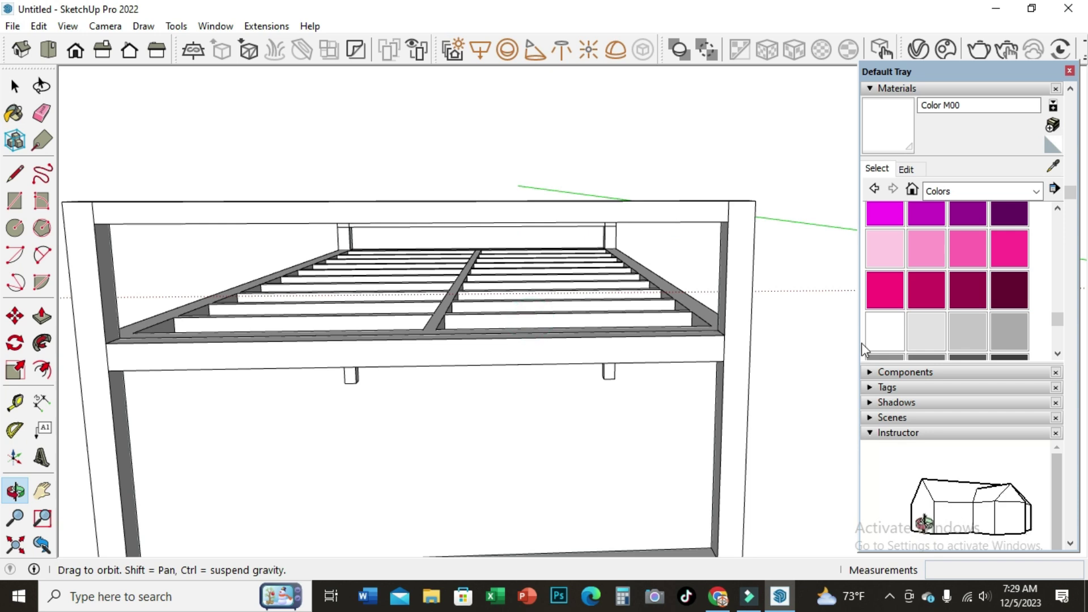
key("r")
key("l")
scroll(422, 225, "up", 3)
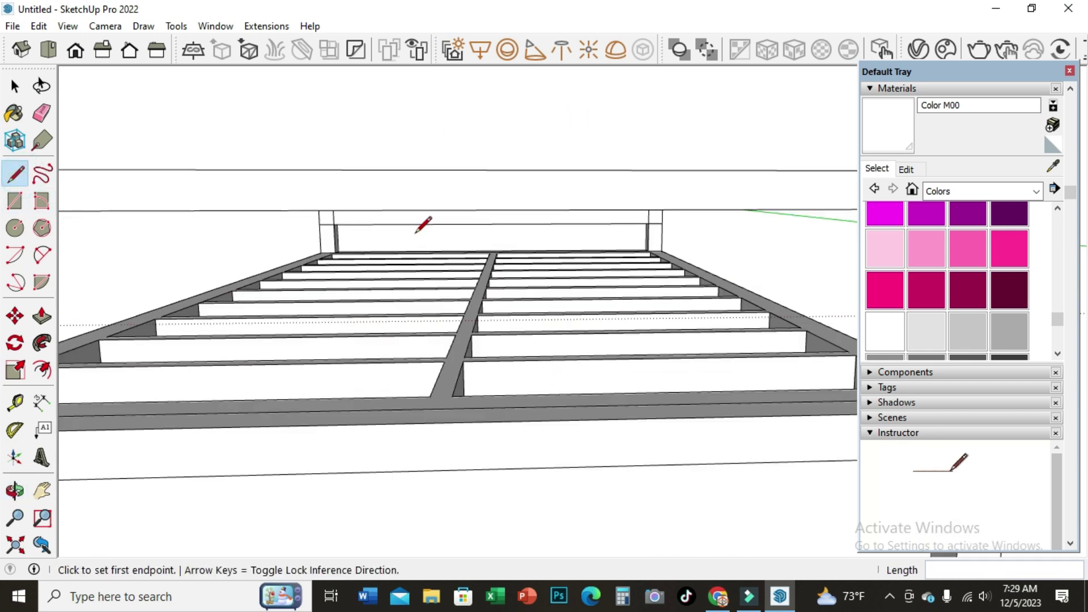
left_click(434, 210)
left_click(424, 170)
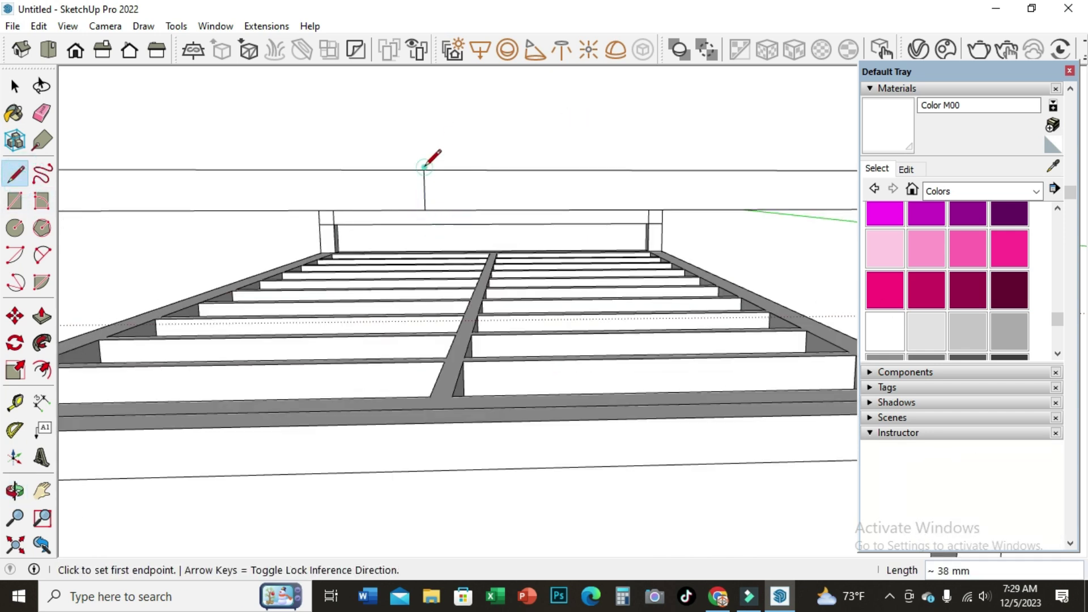
left_click(425, 210)
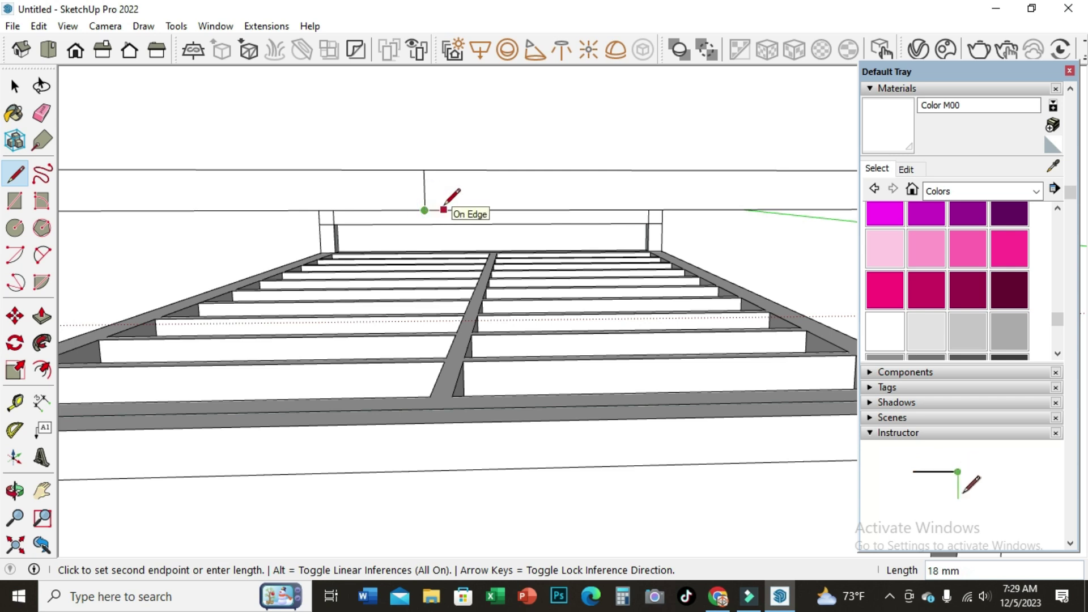
type("25")
left_click(443, 210)
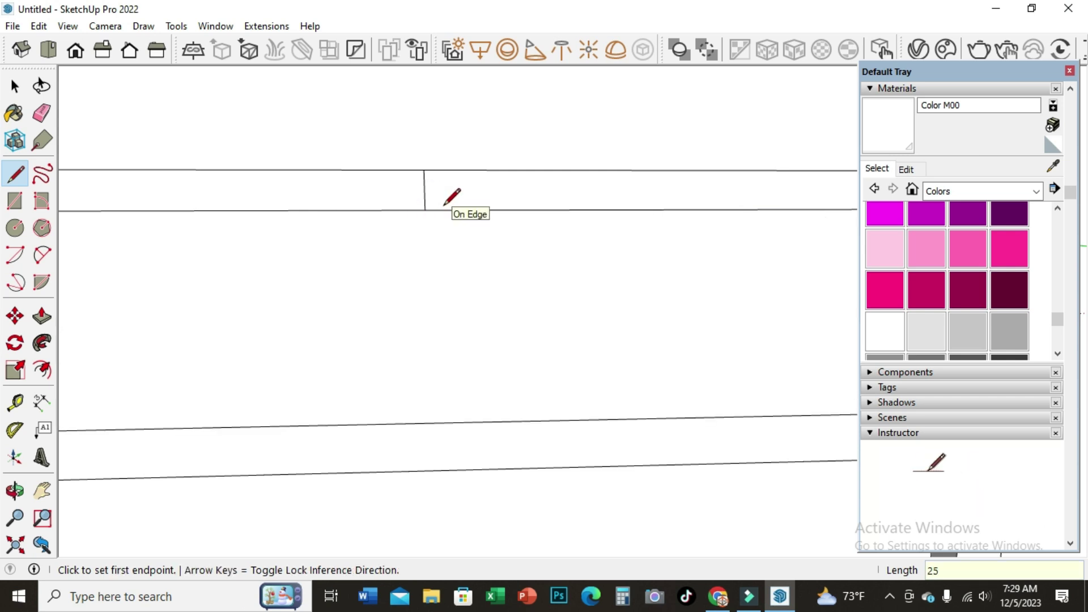
key("ctrl+z")
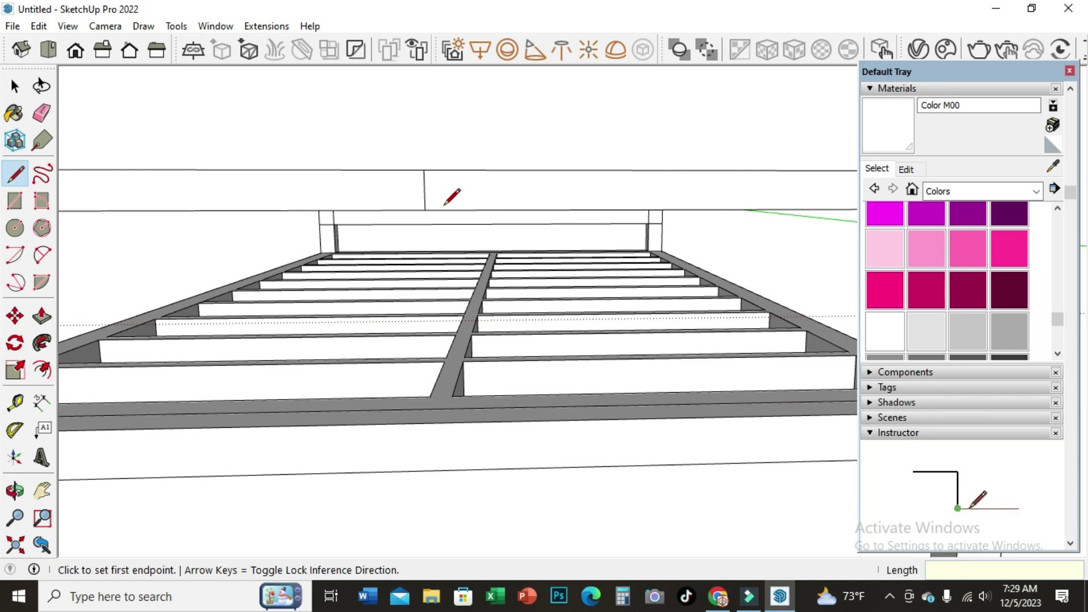
Draw a 25 mm line along the beam's rail edge.
left_click(15, 491)
mouse_move(401, 342)
left_mouse_down()
mouse_move(471, 260)
mouse_move(430, 289)
left_mouse_up()
scroll(444, 146, "down", 3)
scroll(437, 199, "up", 3)
scroll(413, 223, "up", 2)
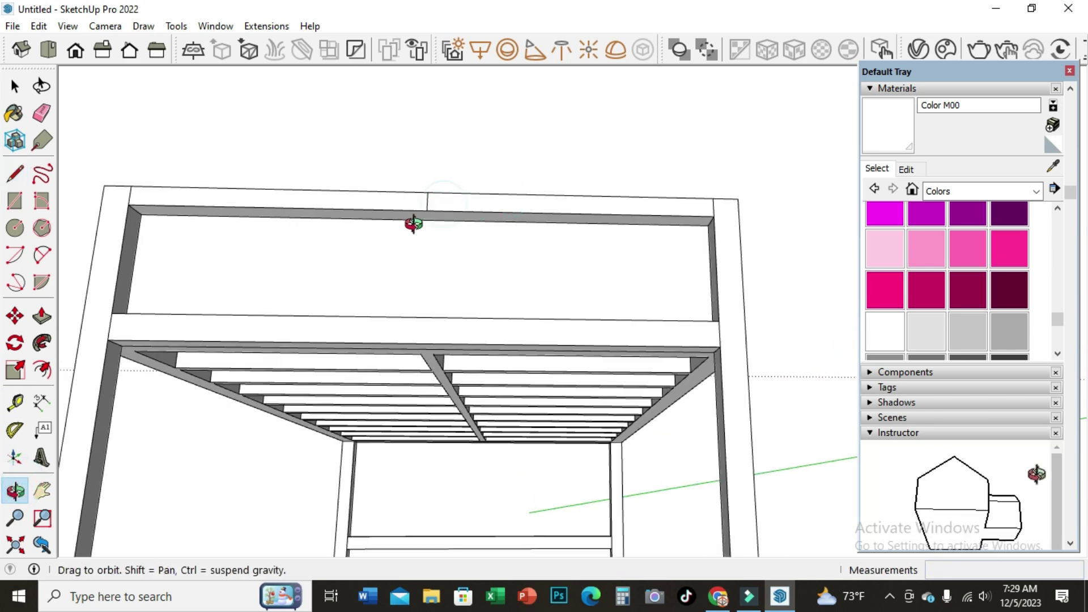
scroll(413, 223, "up", 2)
left_click(15, 173)
scroll(473, 243, "up", 1)
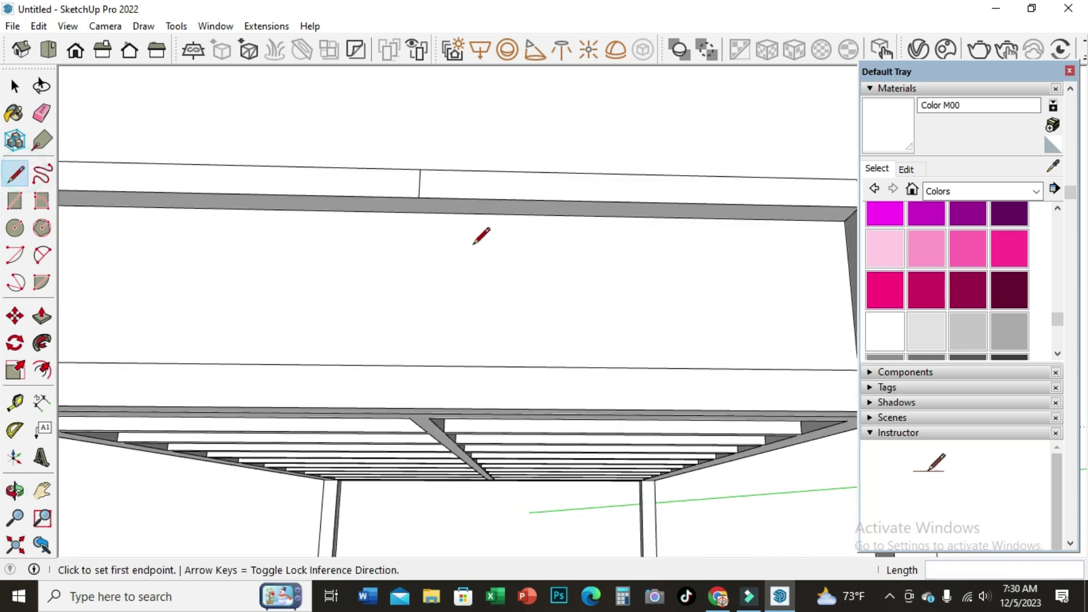
left_click(419, 198)
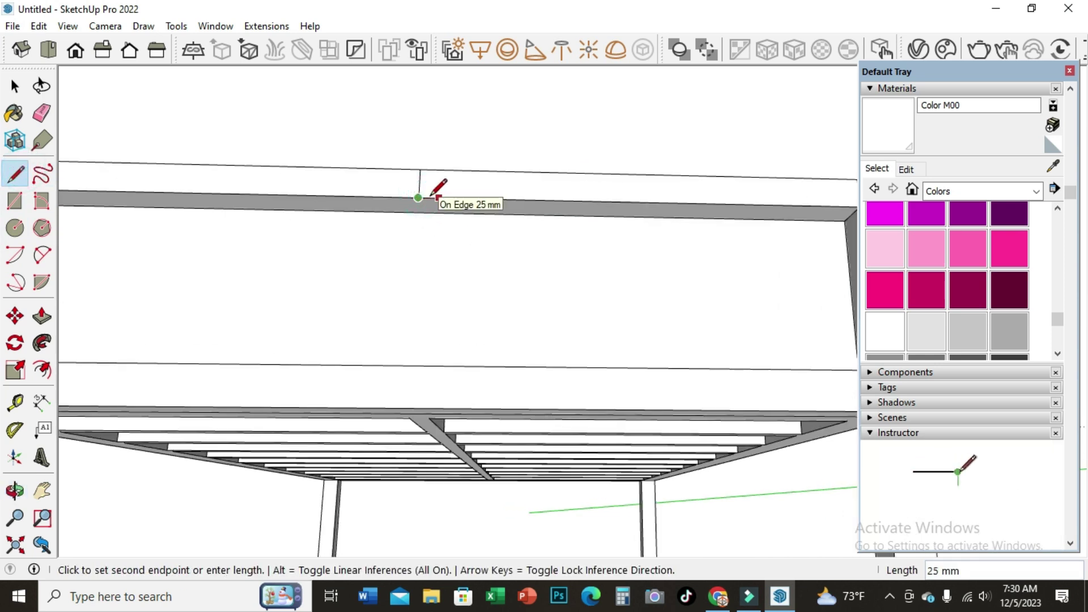
type("25")
key("Return")
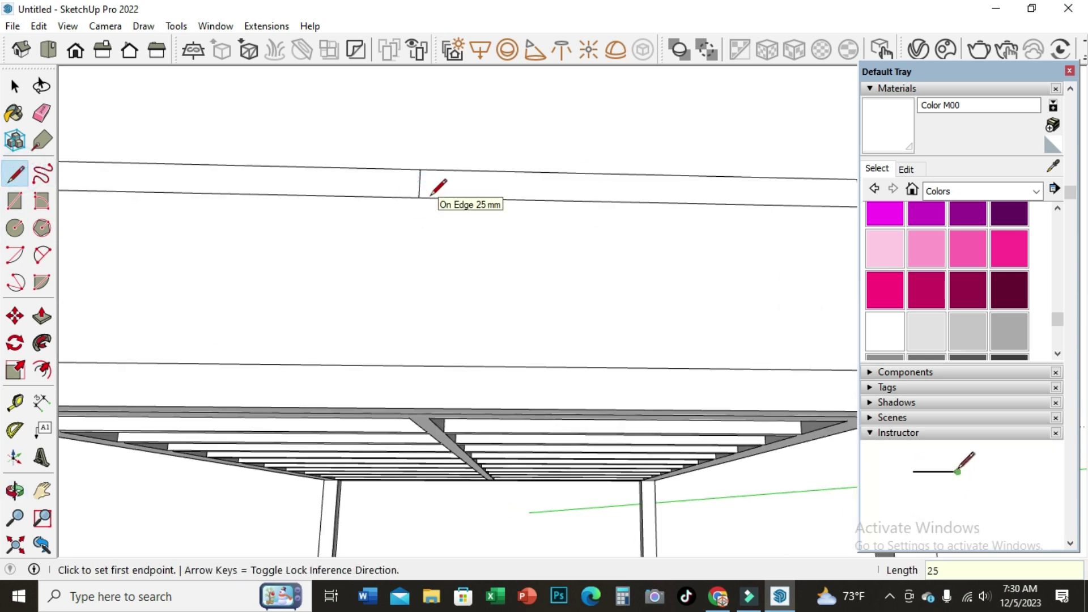
Draw edges down to the rail's lower edge and across the rail face to outline the patch.
scroll(439, 187, "up", 1)
scroll(439, 187, "up", 1)
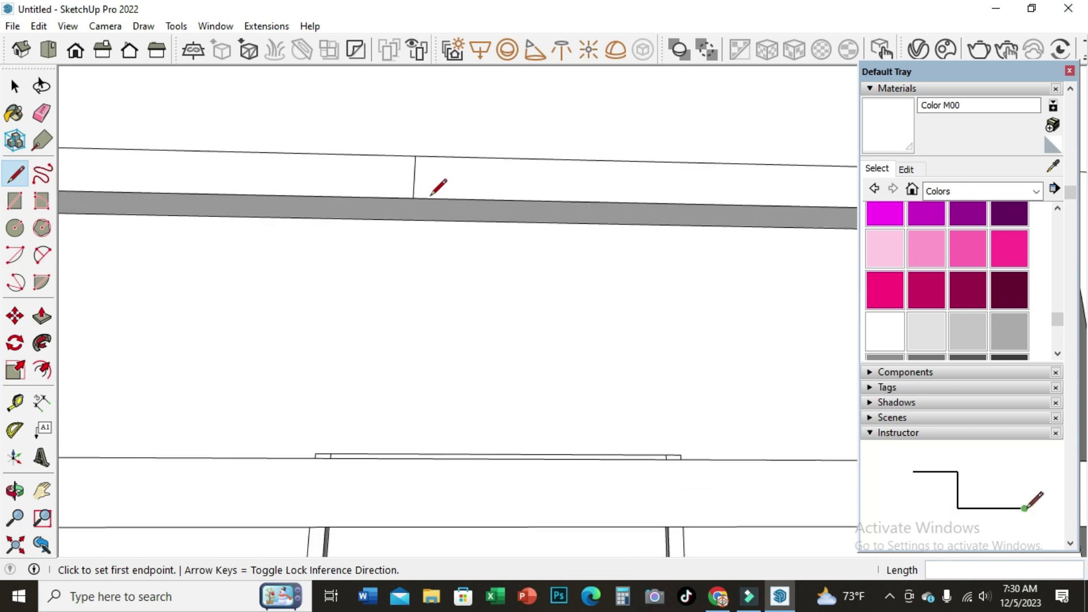
scroll(439, 187, "up", 1)
left_click(401, 199)
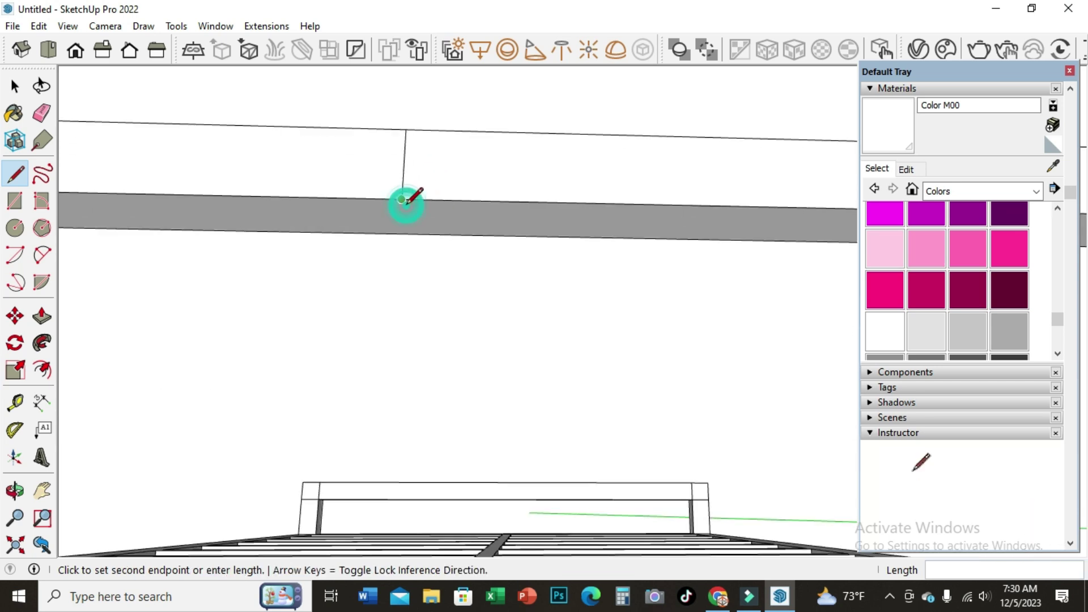
left_click(416, 234)
scroll(418, 235, "up", 2)
left_click(409, 212)
scroll(407, 196, "up", 1)
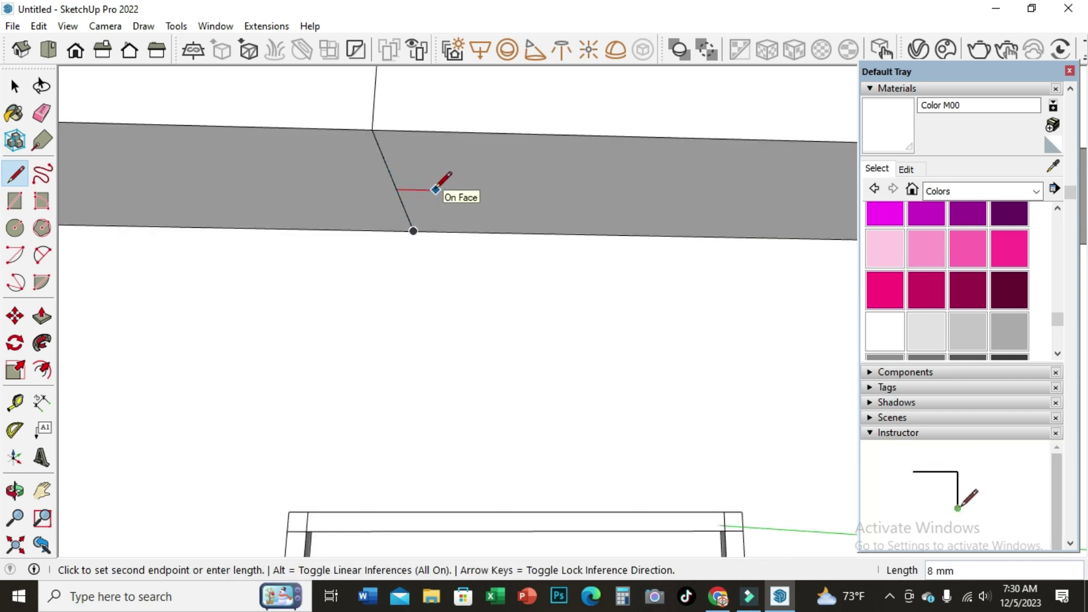
left_click(519, 192)
scroll(442, 189, "down", 1)
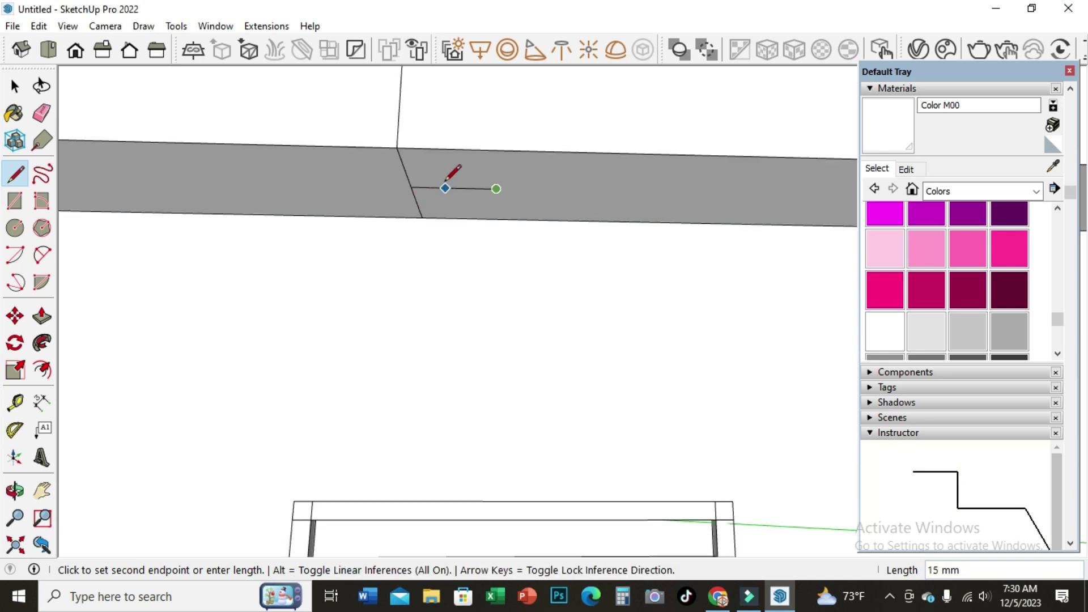
left_click(492, 150)
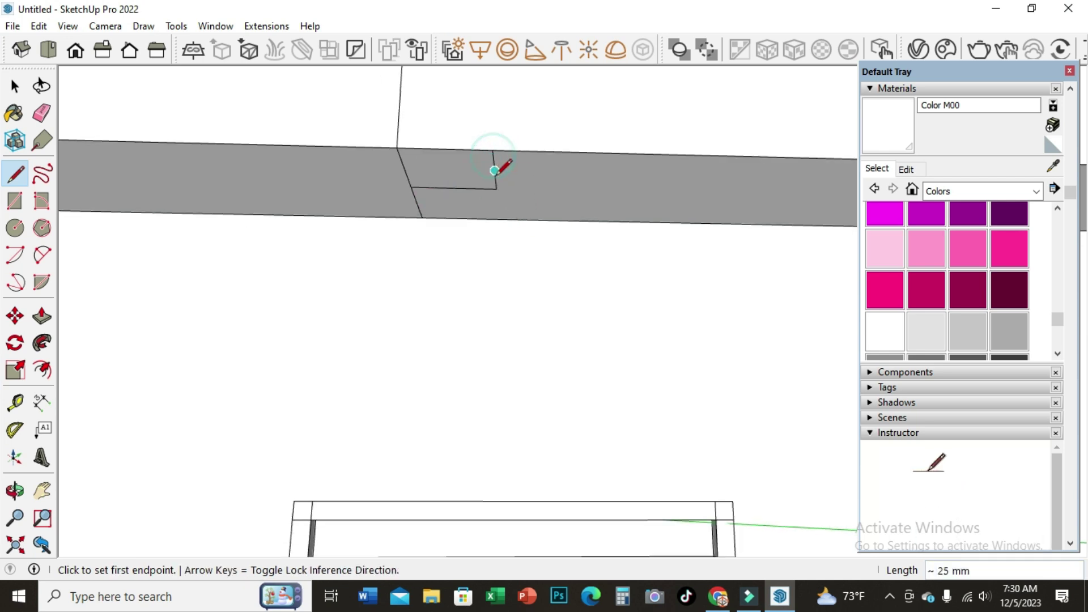
Add the remaining 25 mm patch edges between the beam's top and lower edges.
left_click(496, 189)
left_click(494, 216)
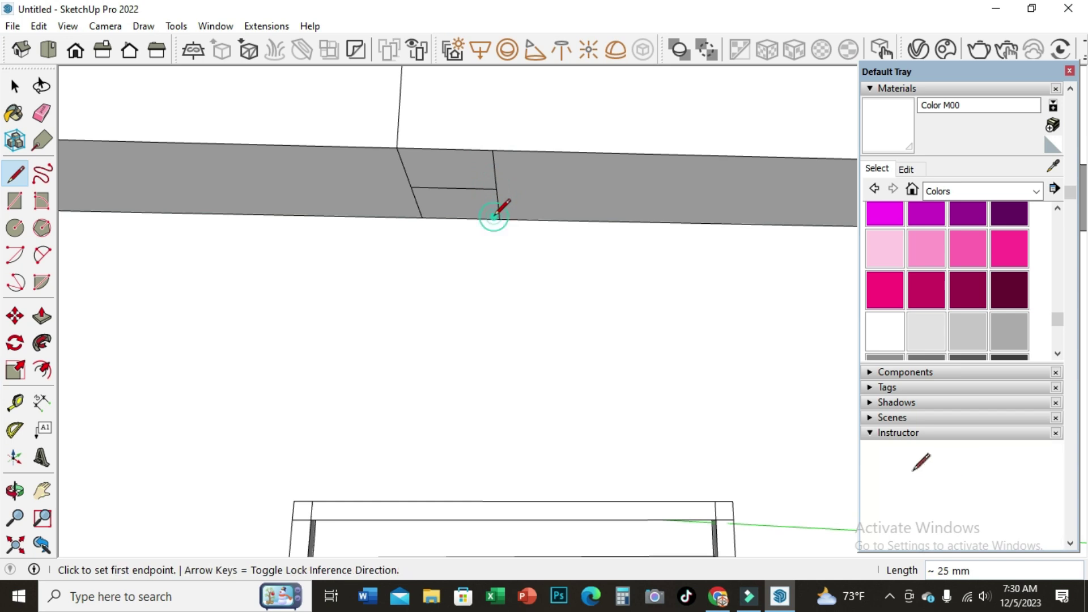
left_click(411, 187)
type("25")
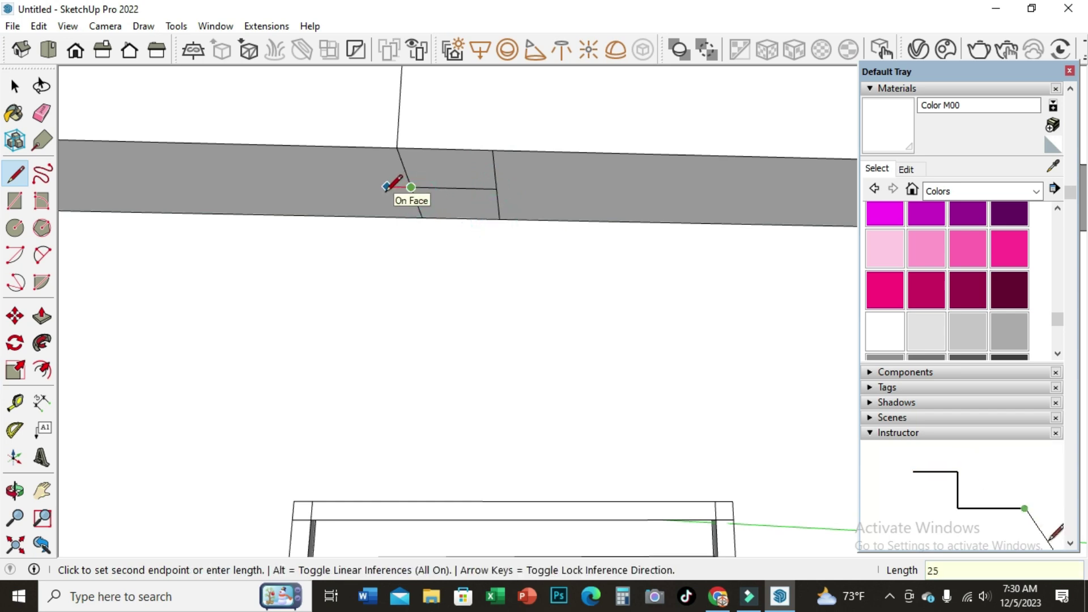
key("Return")
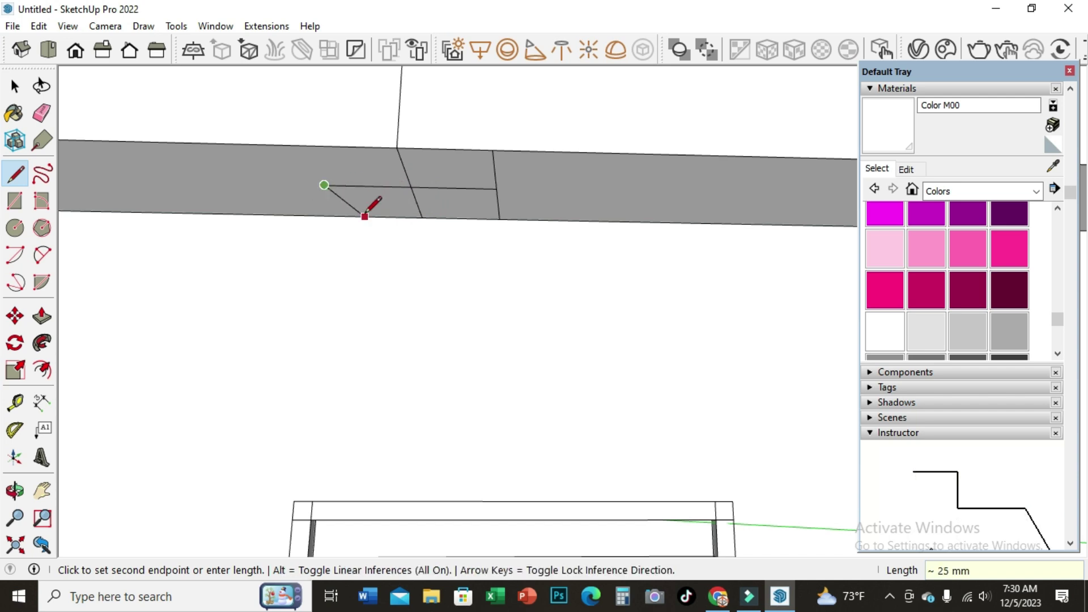
left_click(354, 216)
left_click(324, 185)
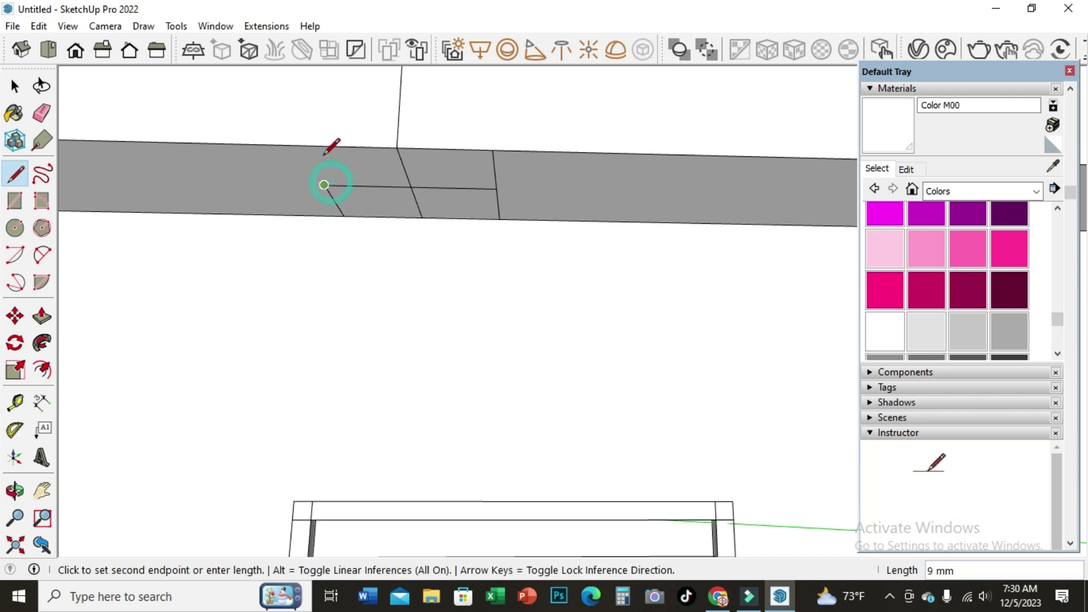
left_click(307, 146)
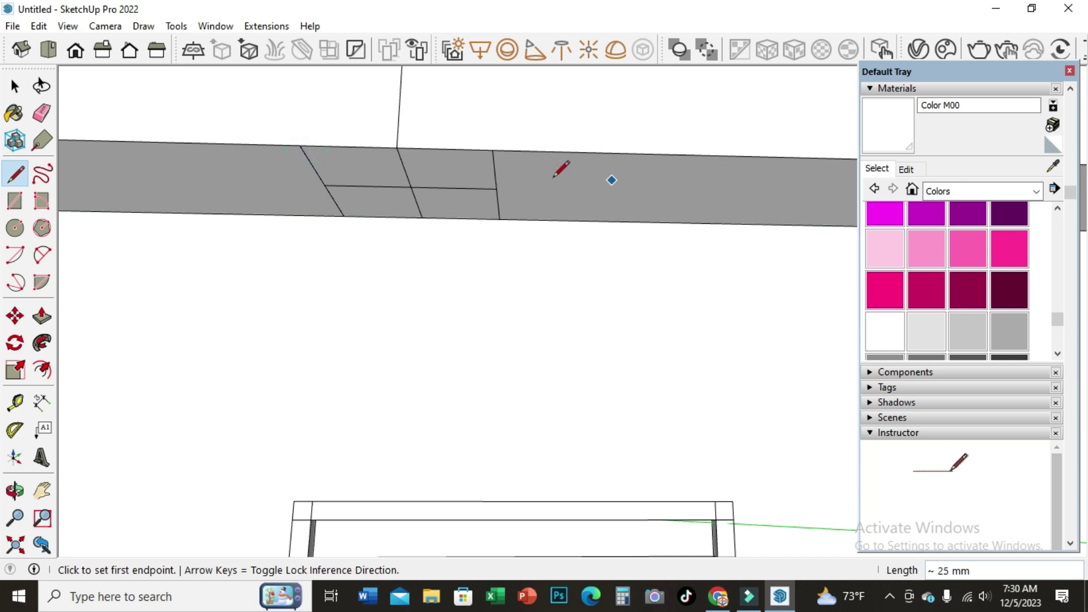
Erase the stray vertical and cross edges around the beam patch.
left_click(41, 113)
left_click(399, 114)
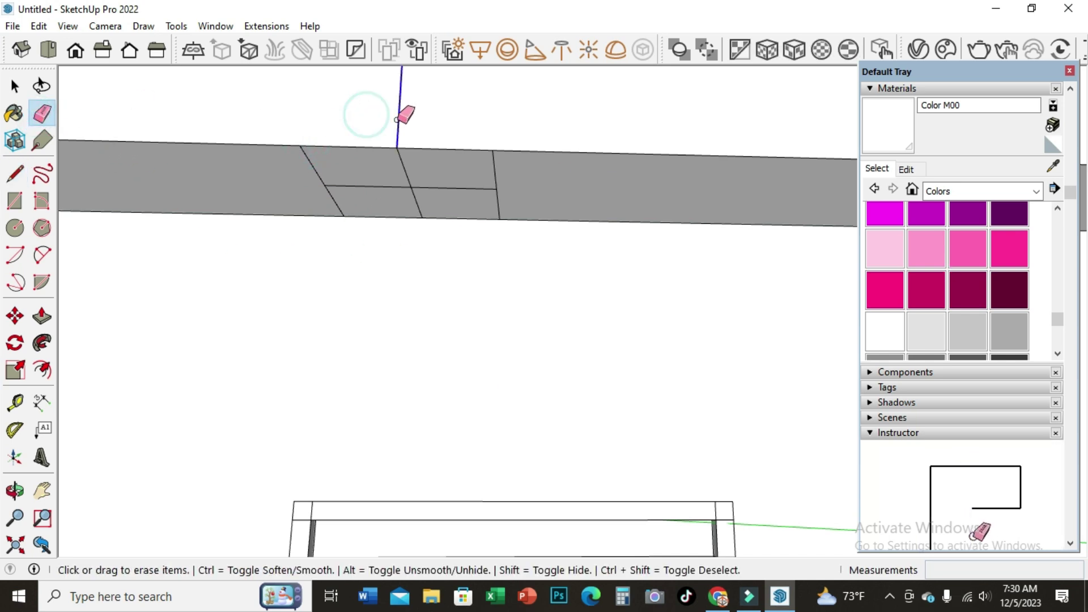
left_click_drag(411, 186, 408, 182)
scroll(432, 134, "down", 2)
scroll(427, 126, "down", 2)
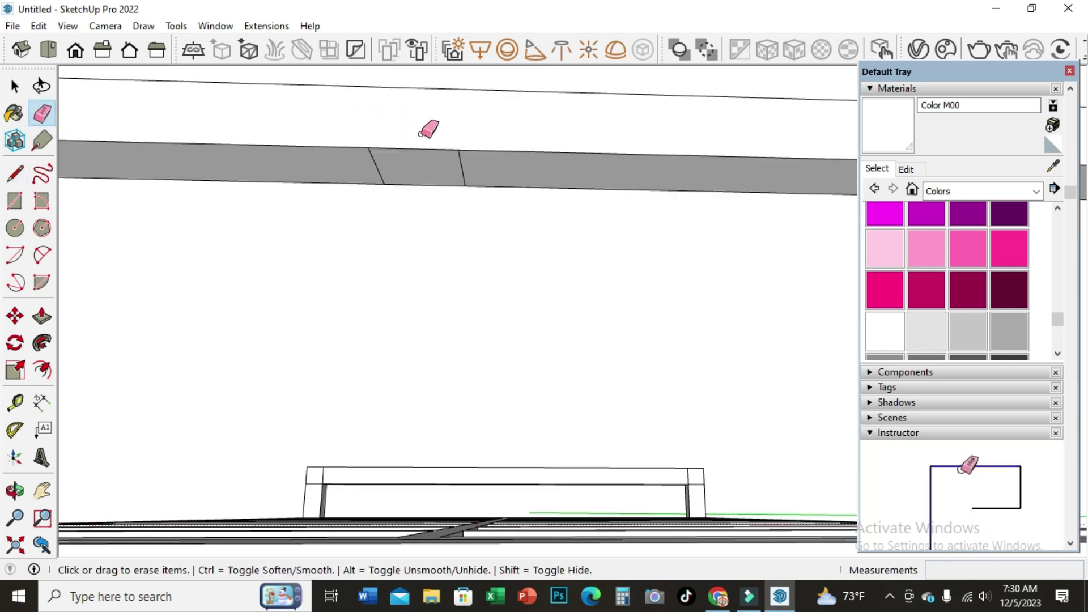
scroll(428, 127, "down", 1)
left_click(15, 491)
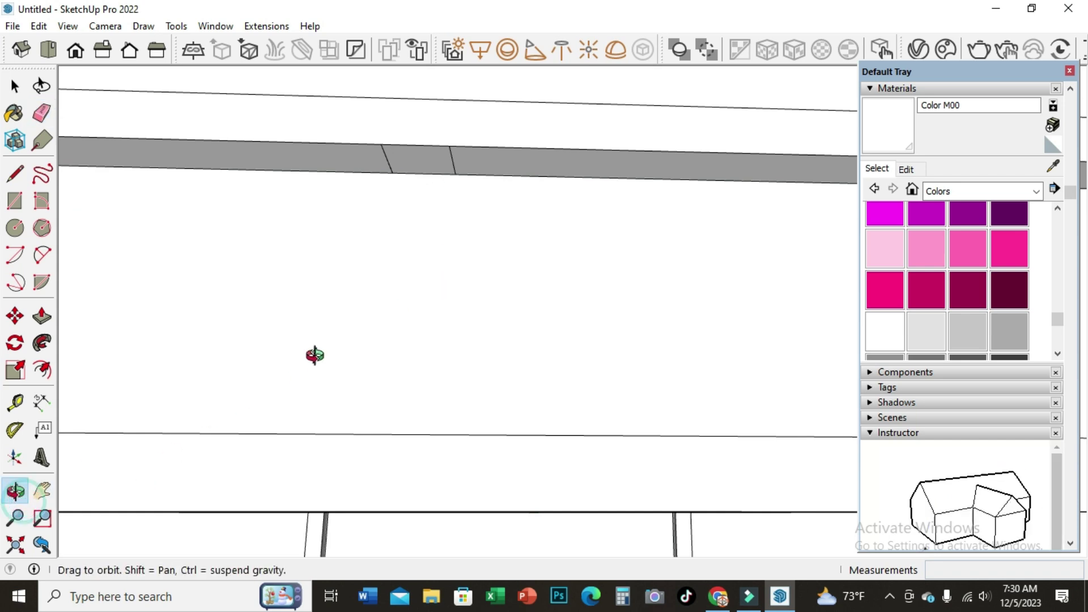
mouse_move(313, 354)
left_mouse_down()
mouse_move(410, 339)
mouse_move(411, 355)
mouse_move(437, 165)
mouse_move(430, 316)
mouse_move(420, 328)
left_mouse_up()
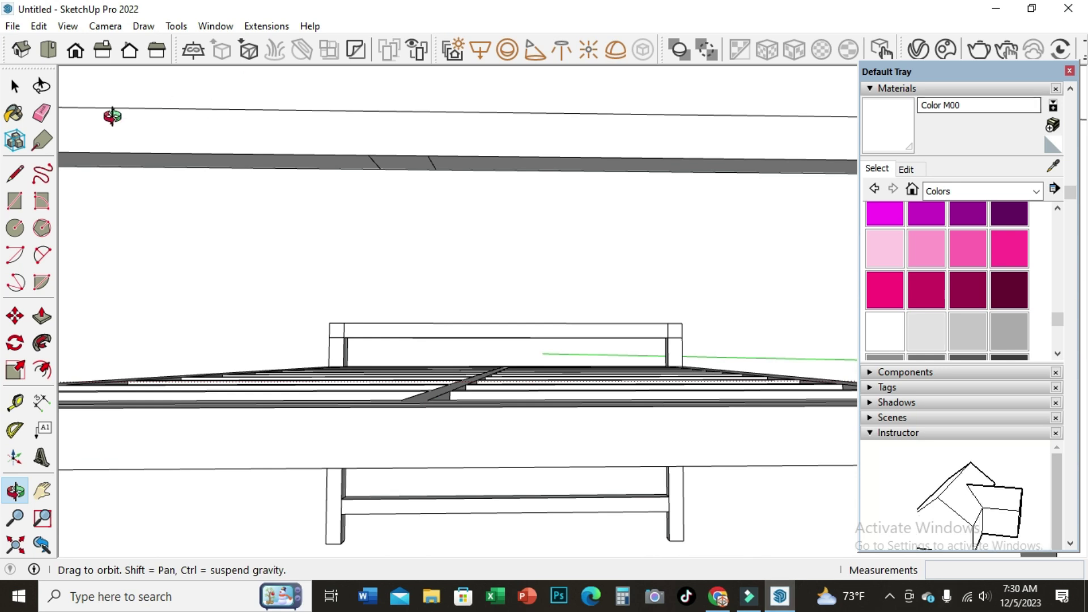
Push/Pull the marked beam patch 212 mm down into an upright, then orbit to check it.
left_click(42, 315)
middle_click_drag(296, 276, 395, 207)
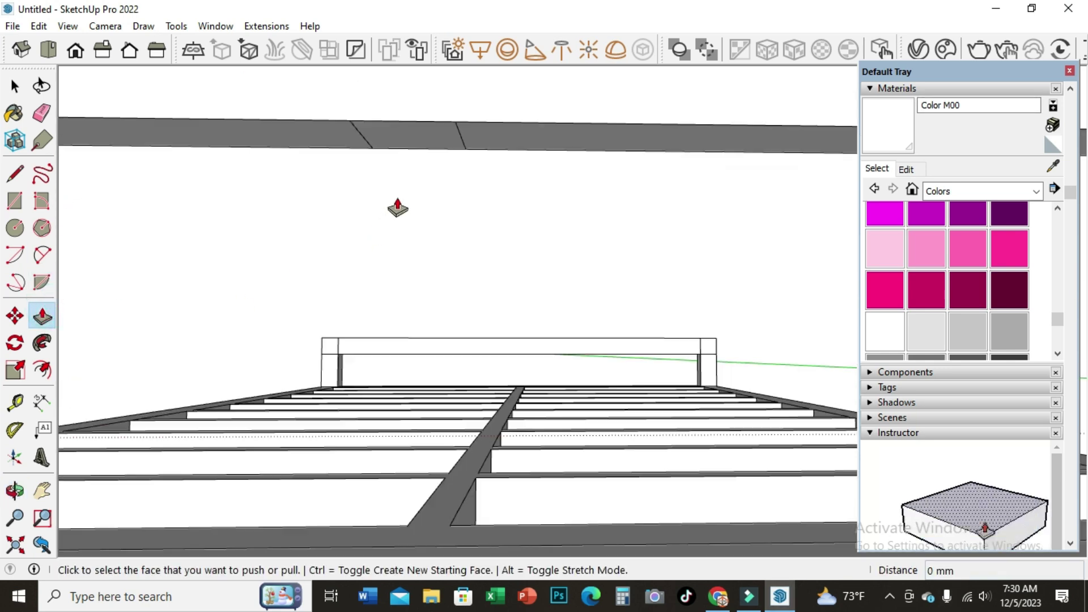
left_click(405, 149)
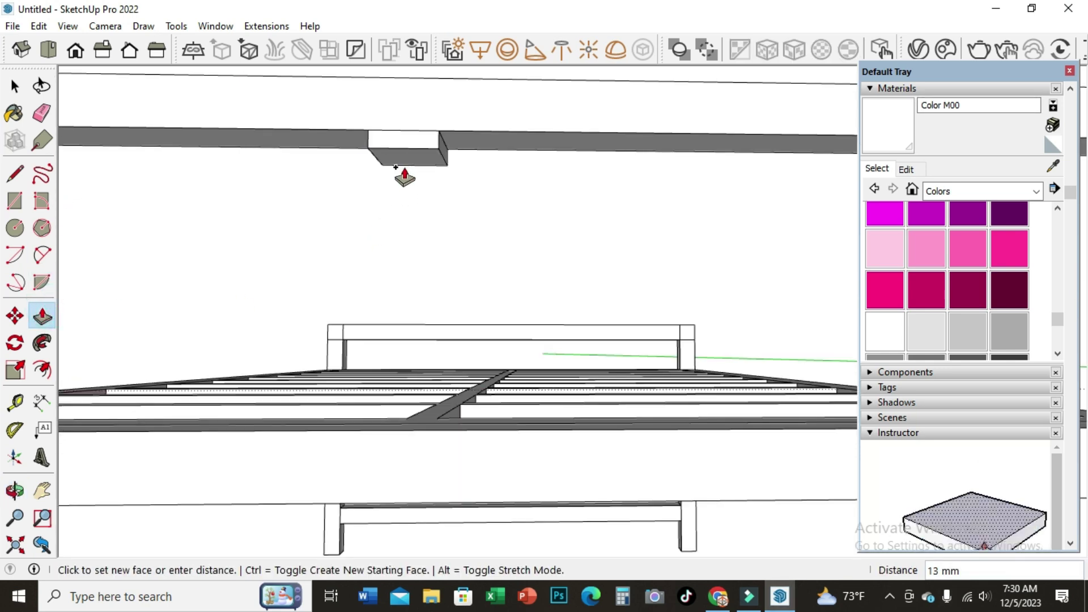
left_click(455, 435)
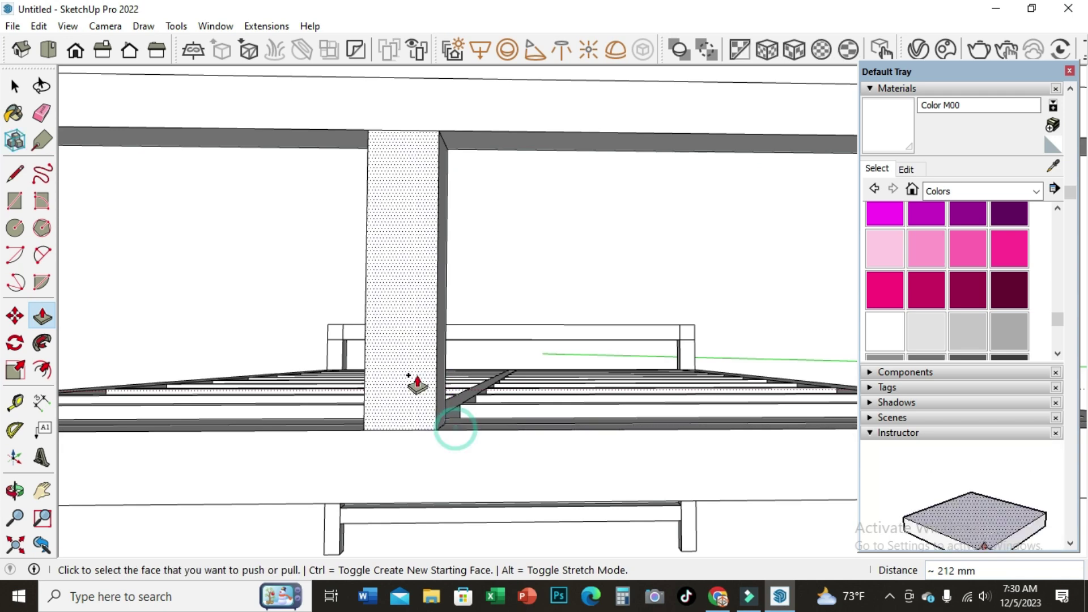
scroll(413, 317, "down", 3)
scroll(425, 308, "down", 3)
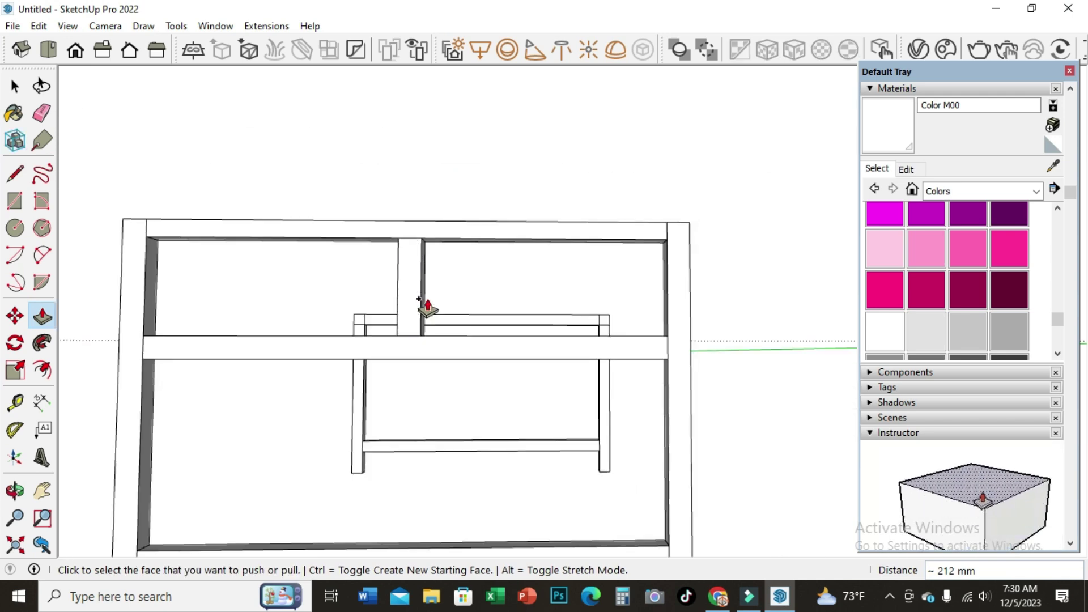
left_click(15, 491)
mouse_move(439, 355)
left_mouse_down()
mouse_move(493, 359)
mouse_move(620, 319)
mouse_move(776, 379)
mouse_move(767, 342)
mouse_move(699, 391)
left_mouse_up()
mouse_move(633, 364)
left_mouse_down()
mouse_move(622, 353)
mouse_move(694, 301)
mouse_move(500, 323)
mouse_move(478, 267)
mouse_move(503, 234)
left_mouse_up()
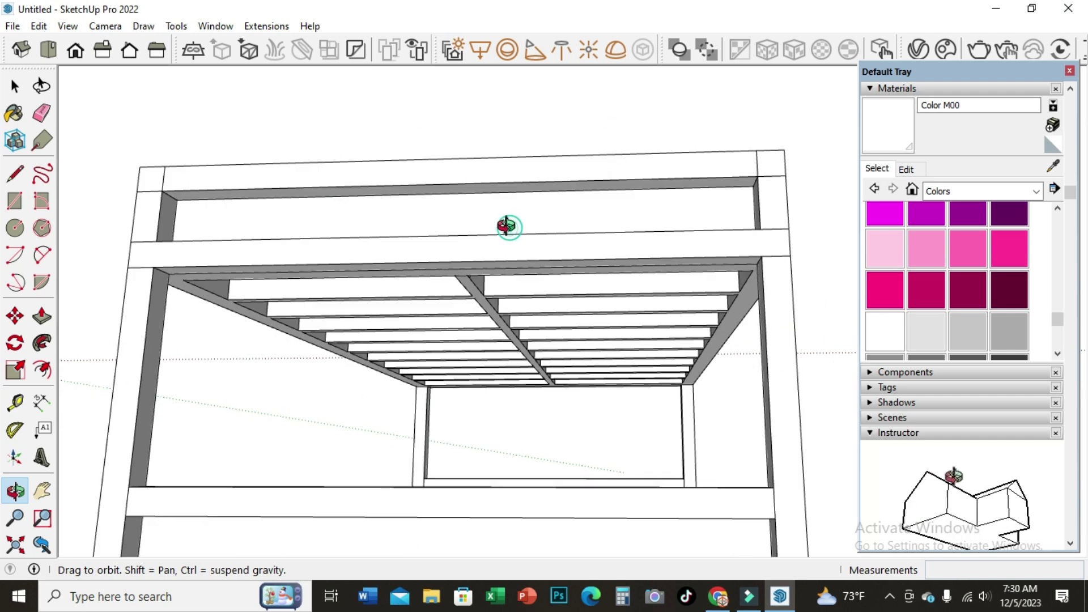
scroll(464, 215, "up", 3)
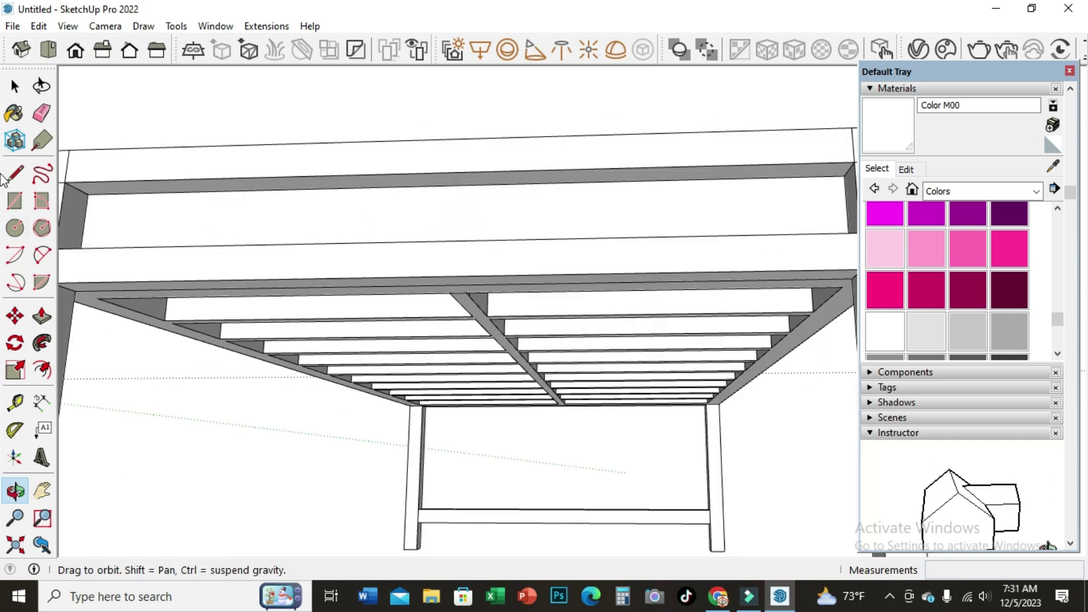
Draw 25 mm edges across the beam to start the second patch.
left_click(14, 173)
scroll(427, 216, "up", 3)
scroll(422, 160, "up", 2)
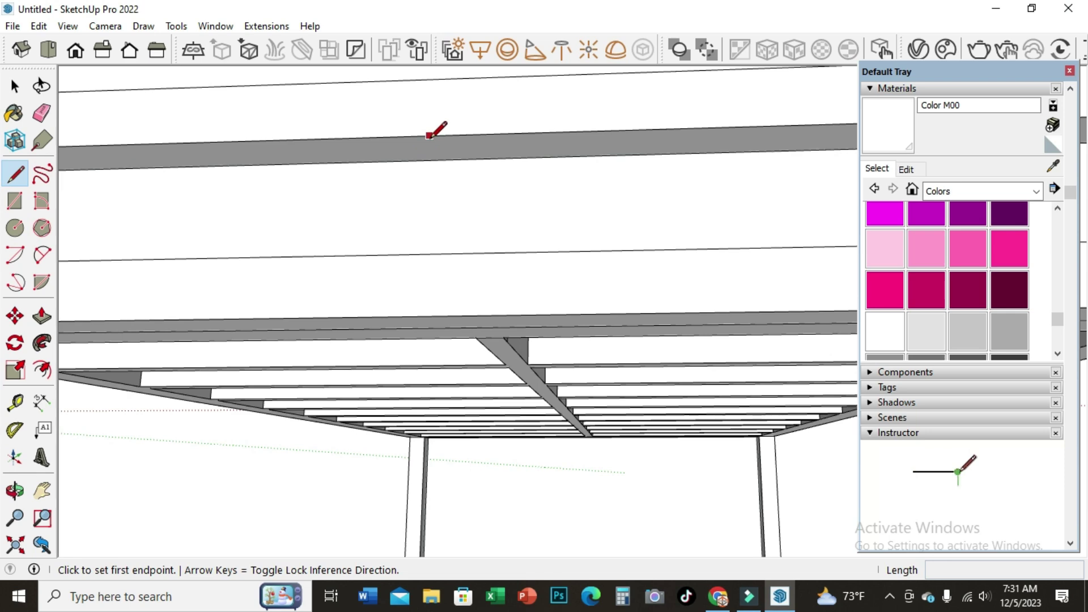
left_click(472, 134)
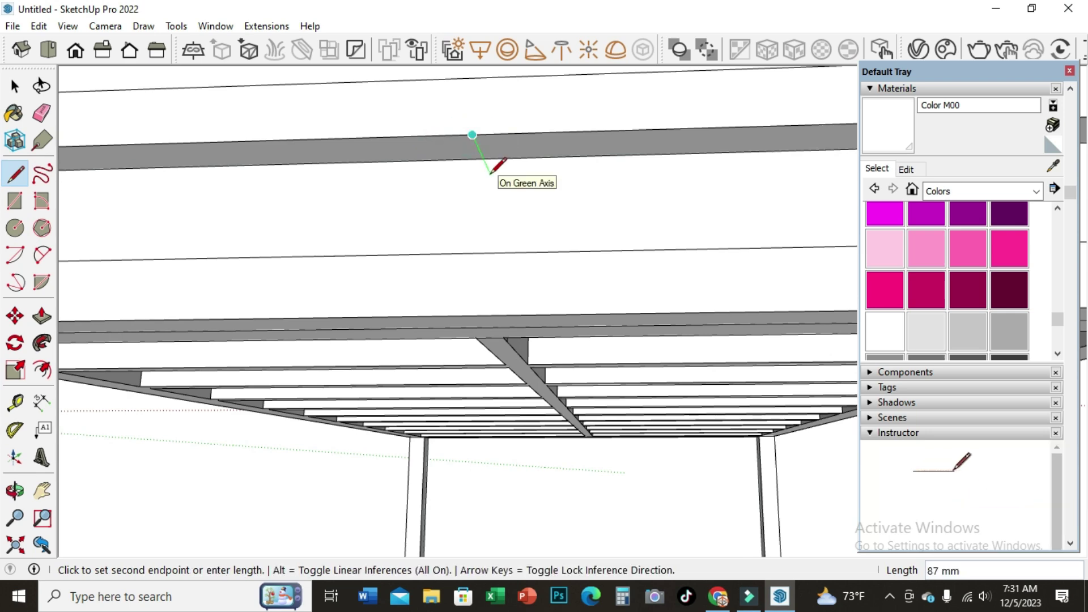
scroll(498, 159, "up", 2)
scroll(482, 153, "up", 1)
left_click(479, 152)
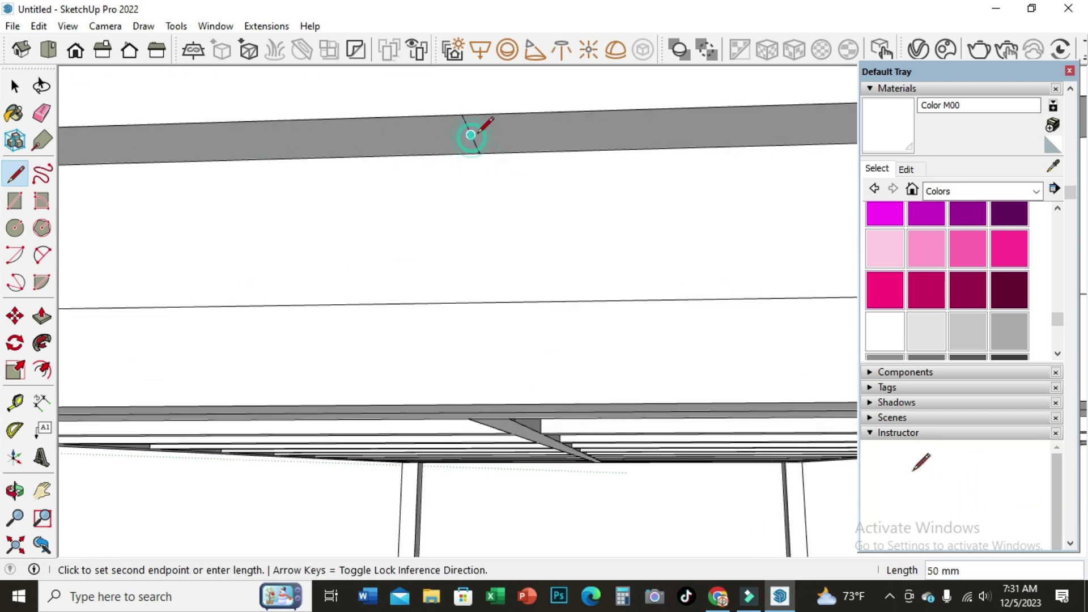
type("5")
key("Return")
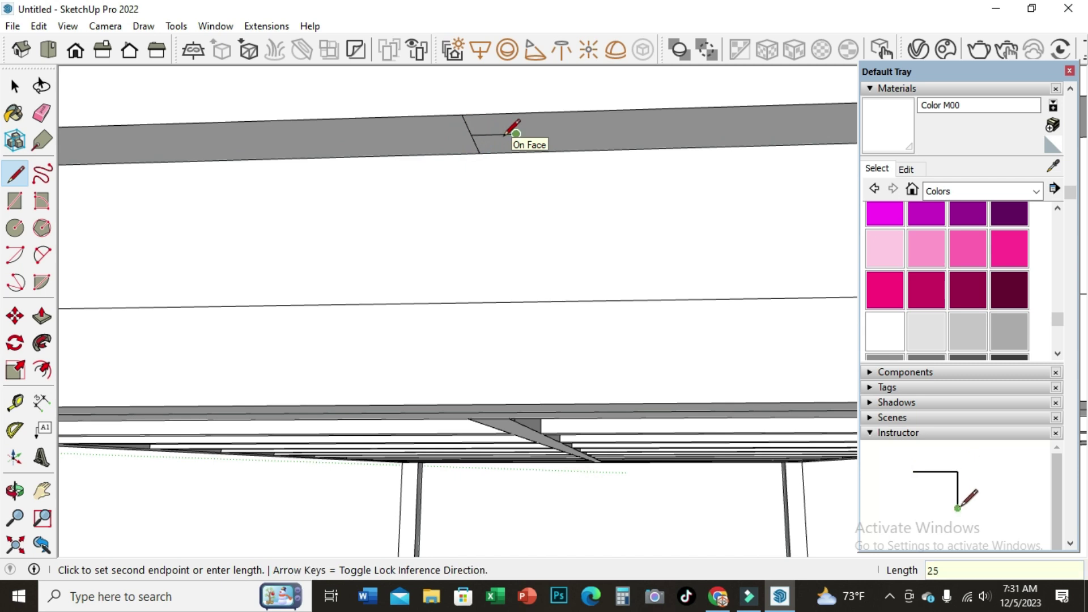
scroll(575, 163, "up", 1)
scroll(575, 164, "up", 1)
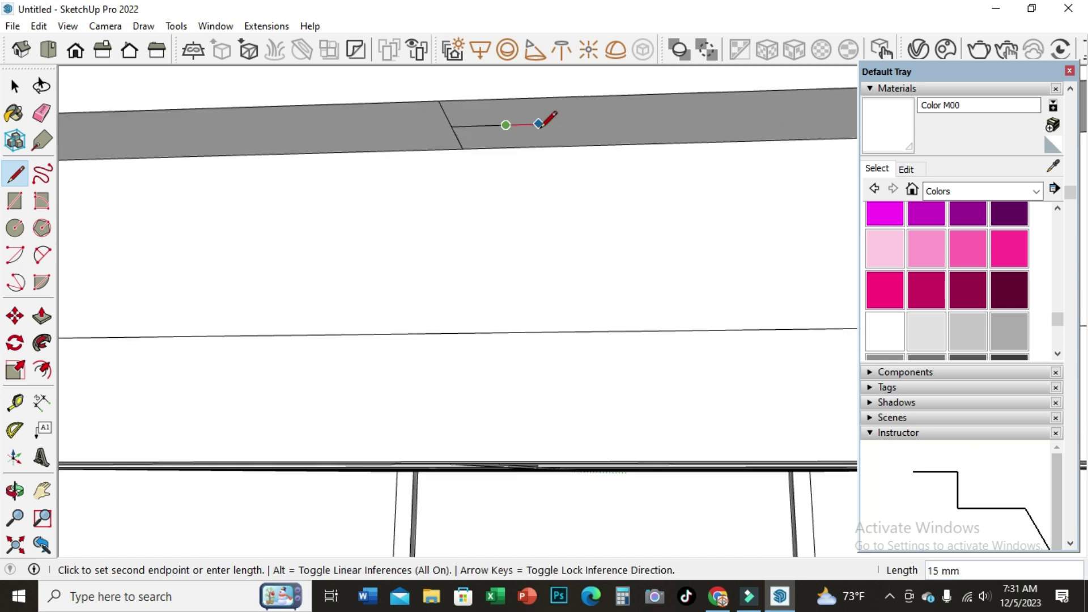
left_click(513, 146)
Finish the patch outline between the beam's edges and erase the leftover grid edges.
left_click(505, 125)
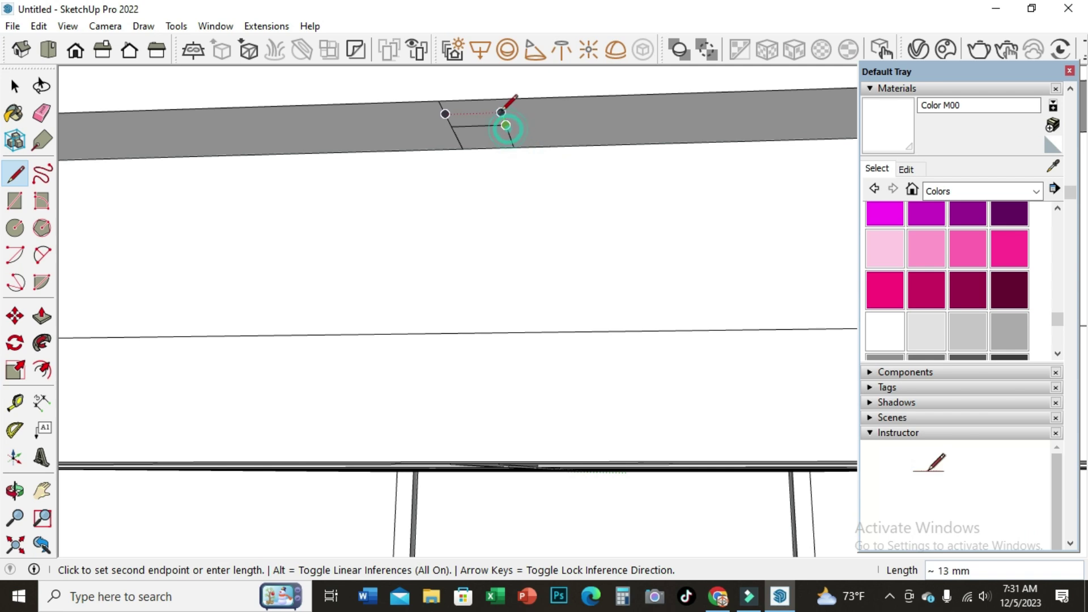
left_click(492, 97)
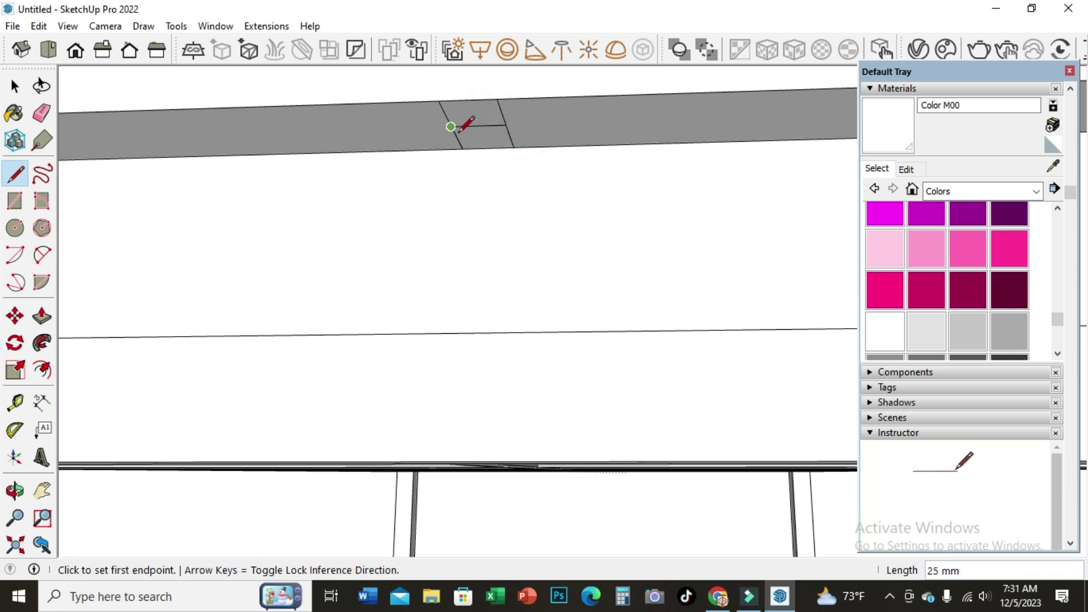
left_click(450, 127)
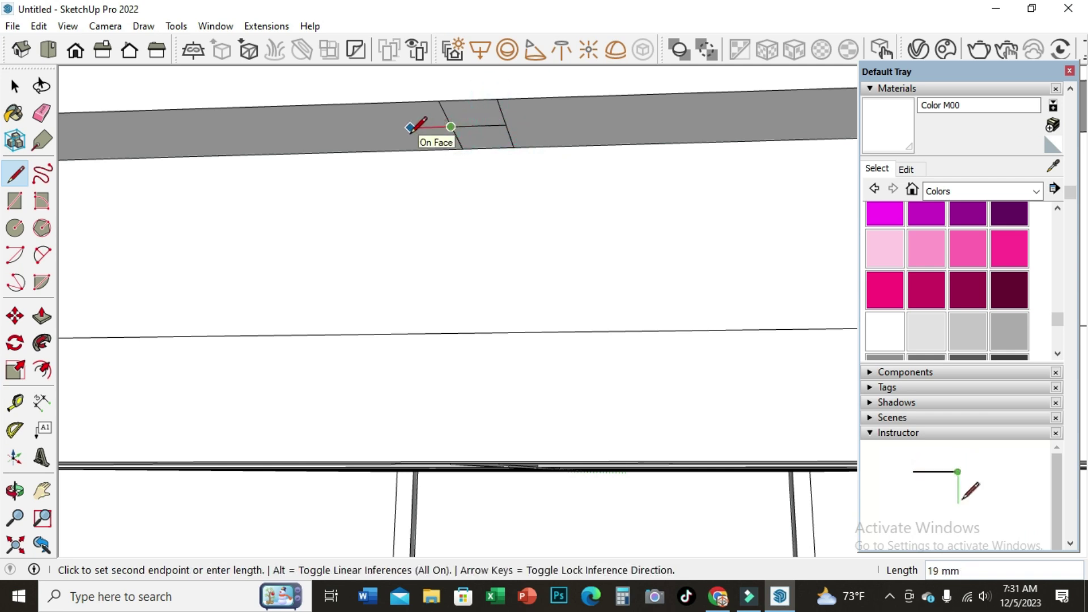
left_click(396, 128)
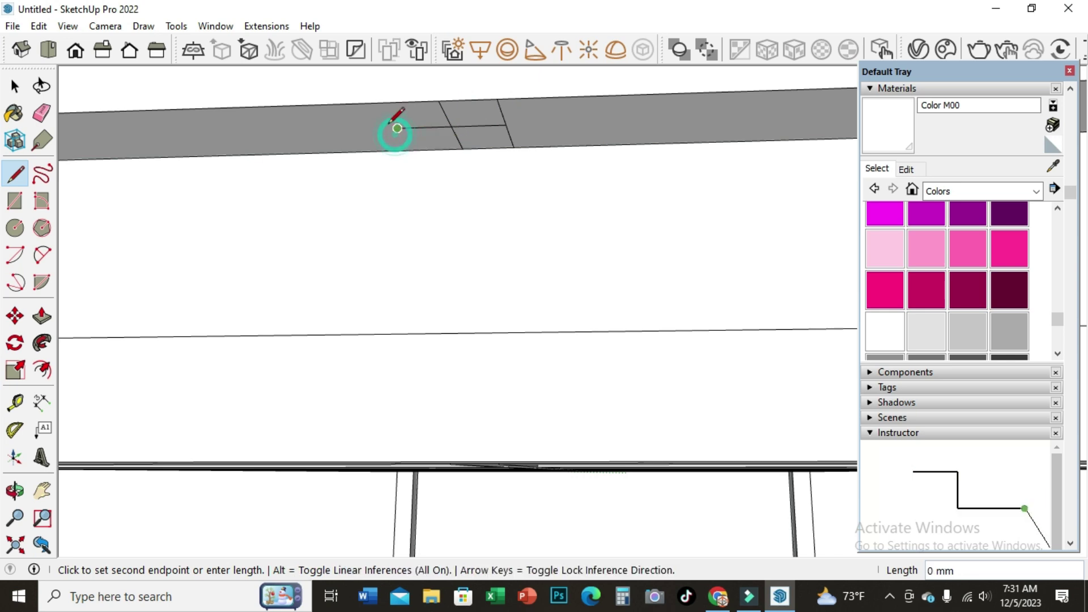
left_click(381, 104)
left_click(396, 128)
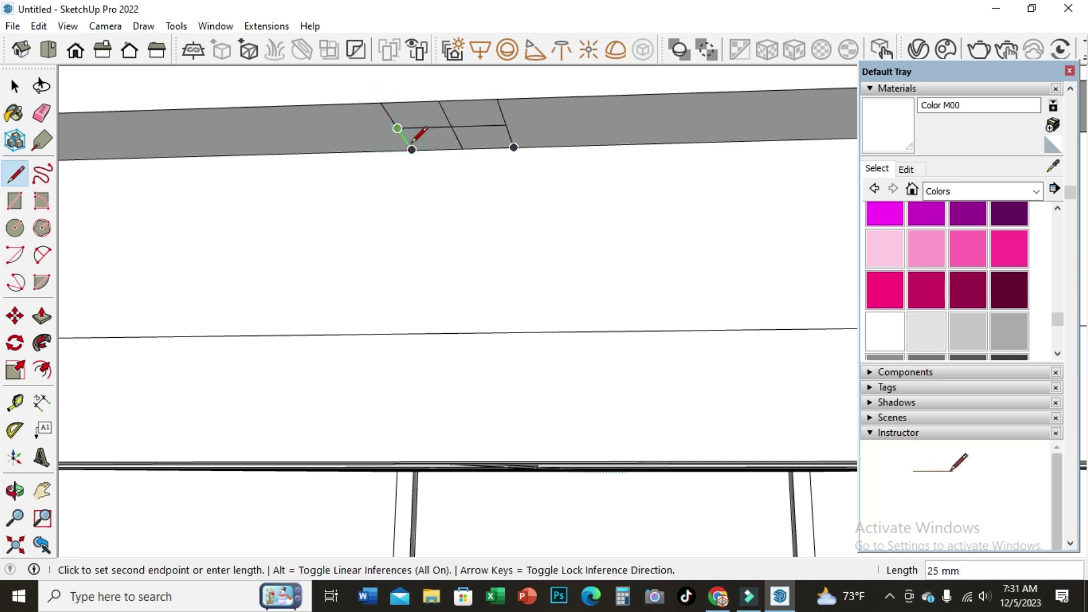
left_click(412, 149)
left_click(42, 113)
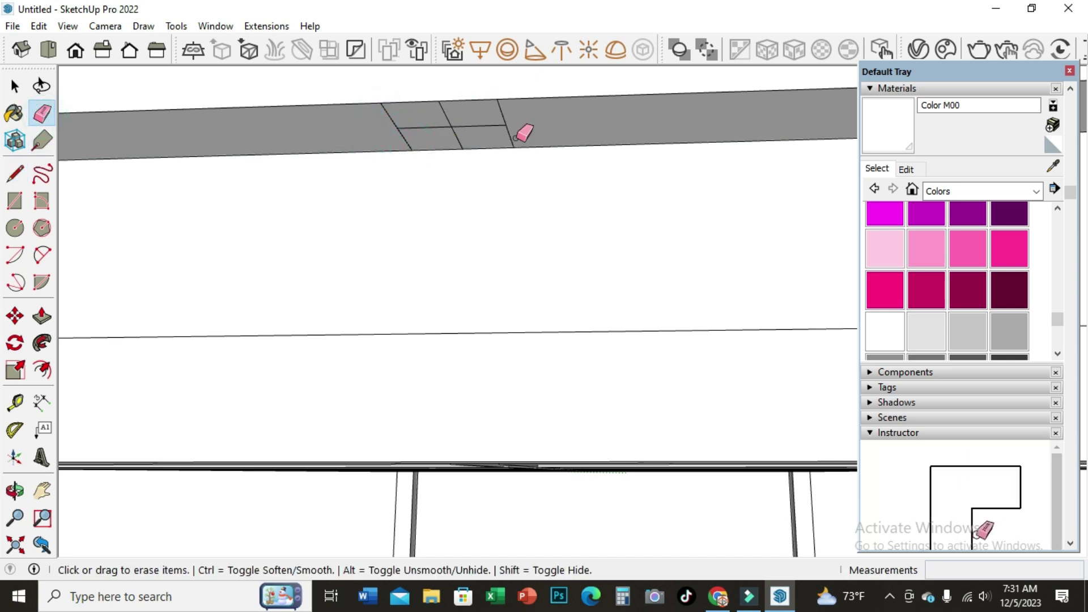
left_click_drag(431, 129, 453, 116)
scroll(453, 116, "down", 2)
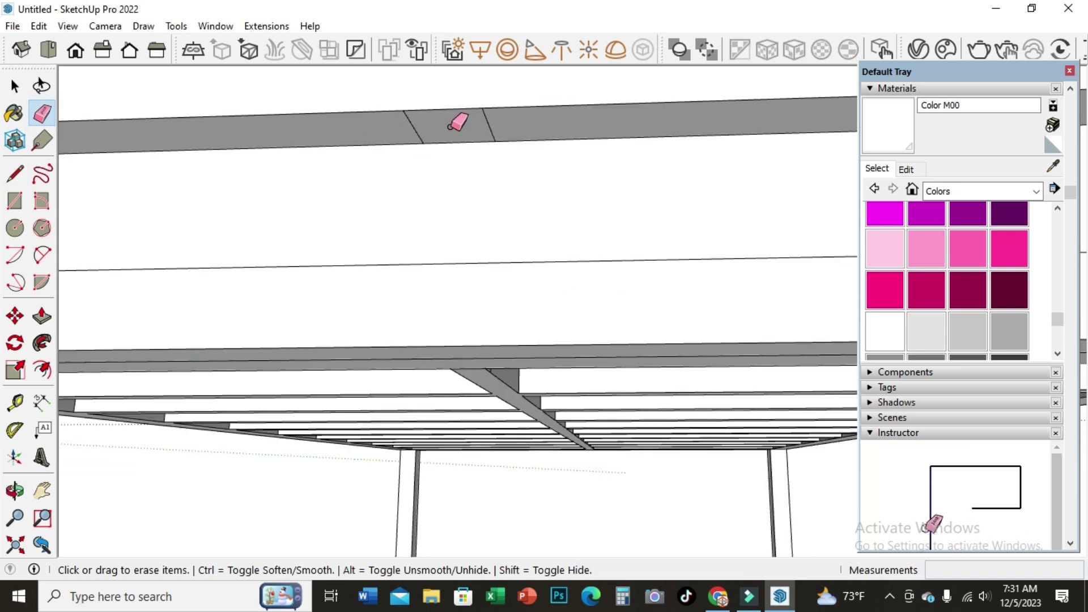
Push/Pull the small beam patch 100 mm down to the rail below.
left_click(42, 316)
left_click(444, 139)
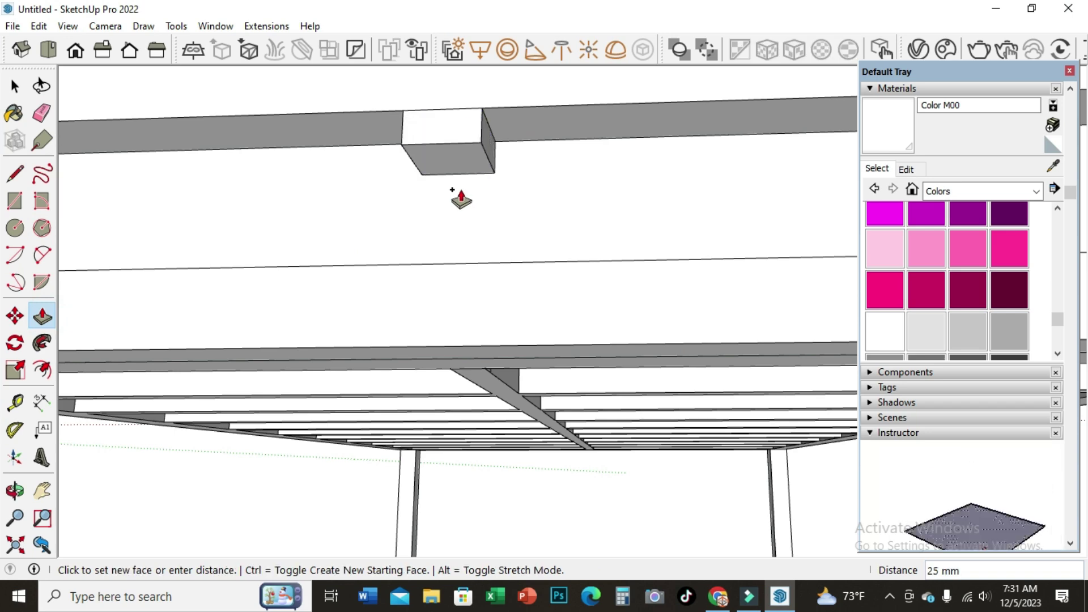
left_click(501, 273)
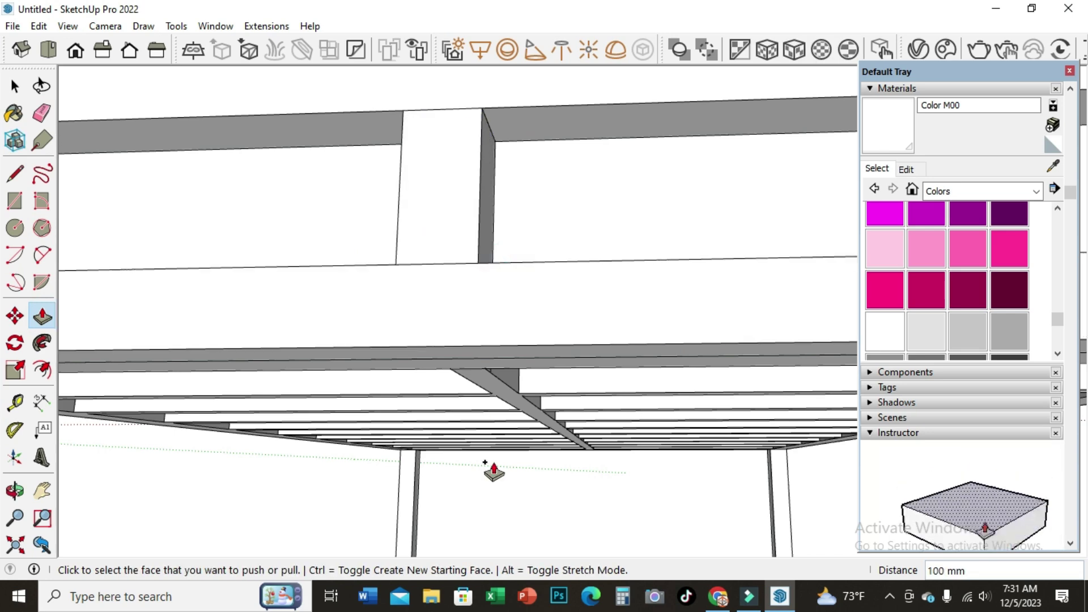
scroll(493, 471, "down", 3)
scroll(485, 401, "down", 3)
scroll(486, 401, "down", 2)
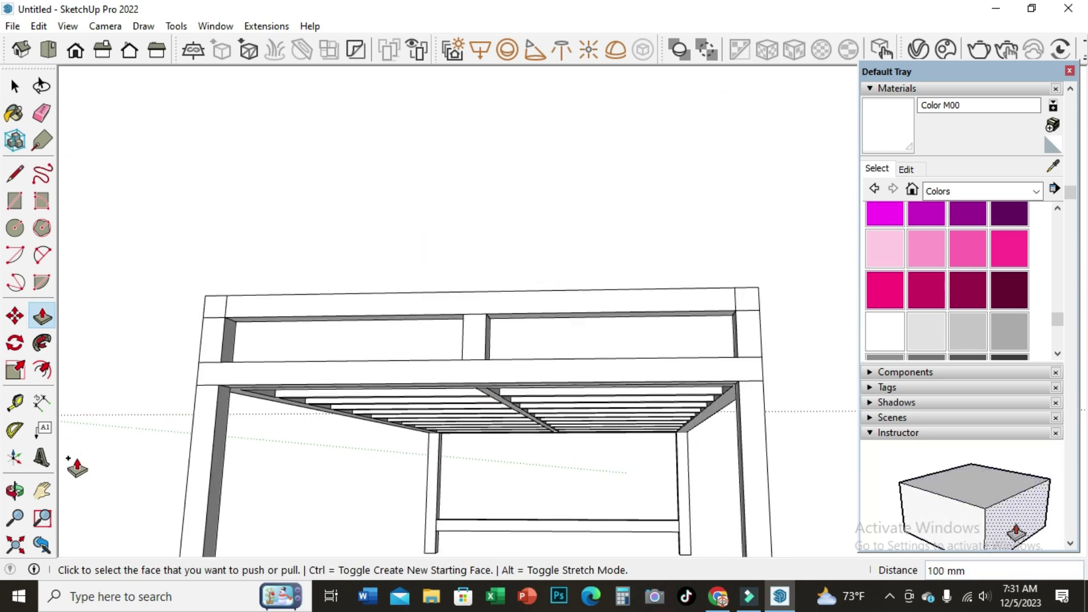
left_click(21, 493)
Orbit and zoom around the bed, ending on a straight view of its long side.
mouse_move(492, 250)
left_mouse_down()
mouse_move(440, 408)
mouse_move(575, 298)
mouse_move(483, 341)
mouse_move(565, 311)
mouse_move(401, 311)
mouse_move(563, 316)
mouse_move(438, 332)
mouse_move(413, 359)
mouse_move(458, 413)
mouse_move(549, 352)
mouse_move(512, 350)
mouse_move(576, 324)
mouse_move(644, 243)
mouse_move(615, 310)
left_mouse_up()
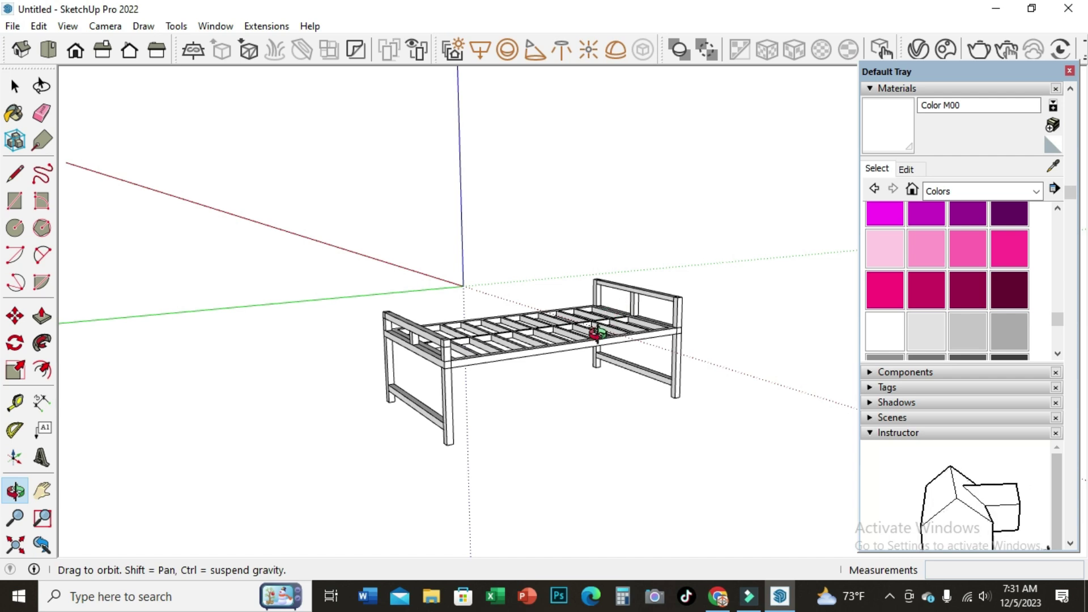
scroll(597, 333, "up", 1)
scroll(598, 333, "up", 1)
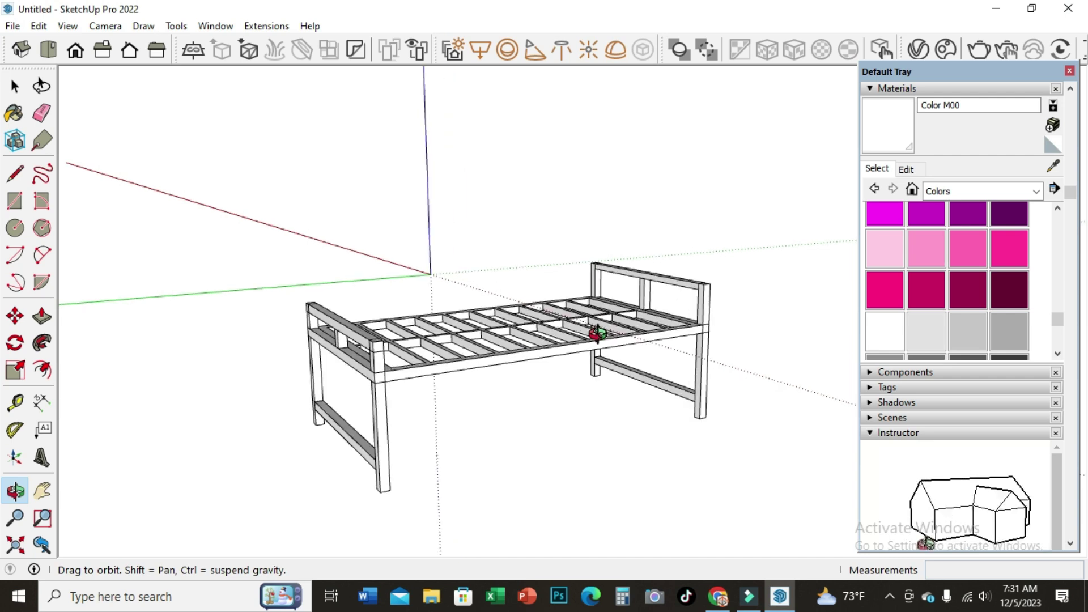
mouse_move(597, 333)
left_mouse_down()
mouse_move(587, 330)
mouse_move(701, 297)
mouse_move(494, 242)
mouse_move(444, 248)
mouse_move(651, 288)
mouse_move(488, 240)
mouse_move(518, 340)
mouse_move(600, 377)
mouse_move(693, 395)
left_mouse_up()
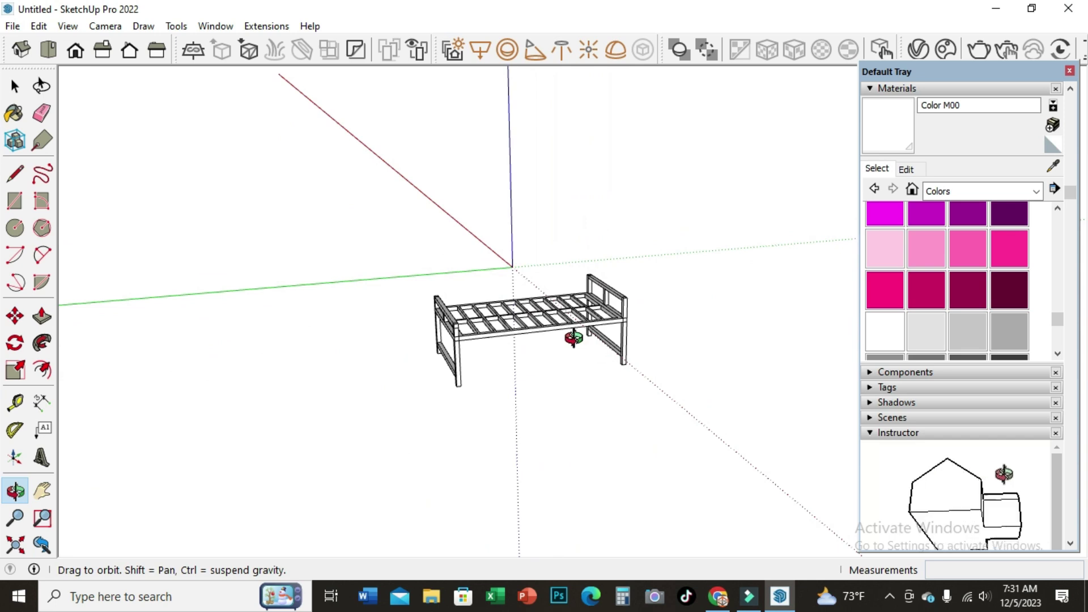
left_click_drag(574, 338, 660, 334)
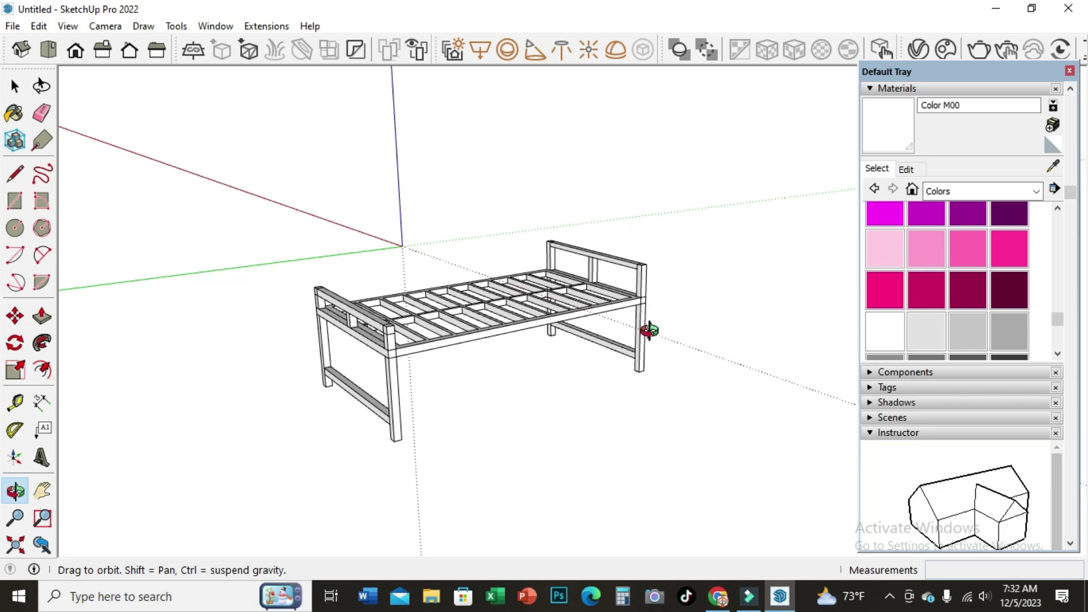
mouse_move(649, 330)
left_mouse_down()
mouse_move(578, 333)
mouse_move(670, 219)
left_mouse_up()
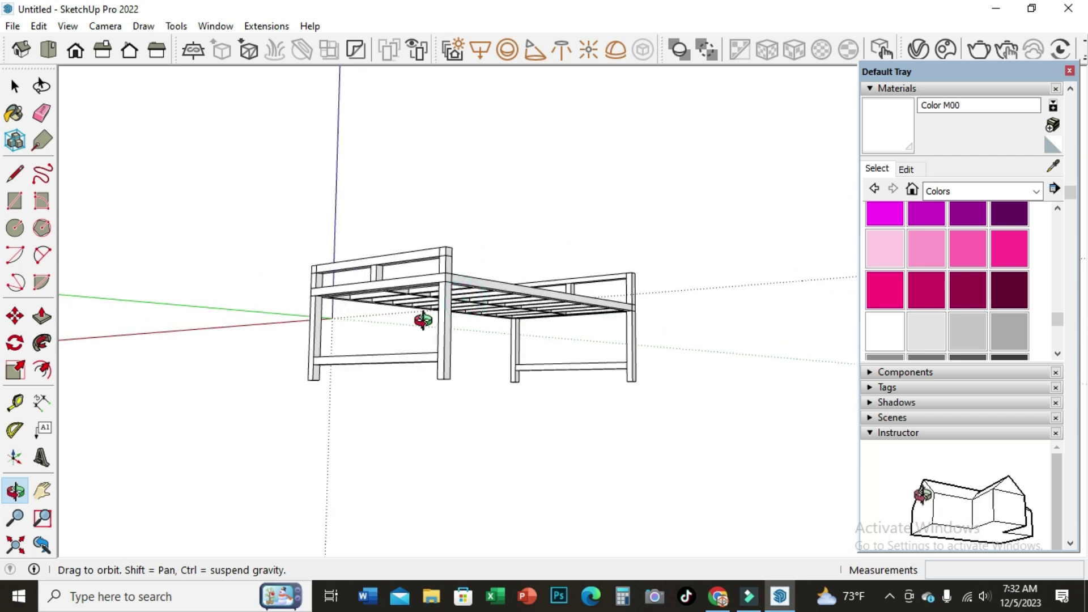
scroll(422, 320, "up", 2)
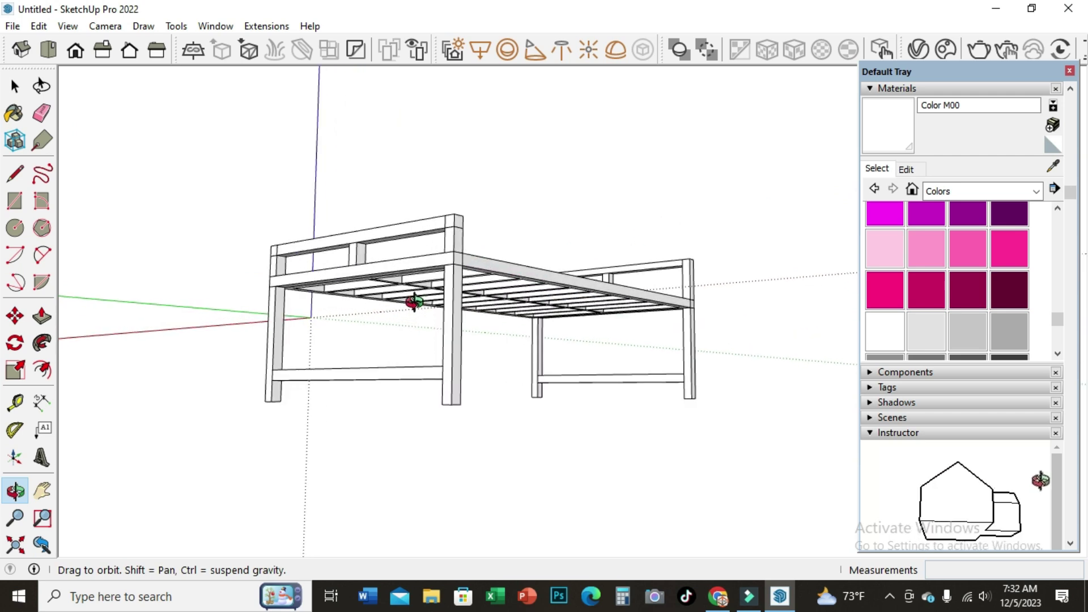
mouse_move(475, 279)
left_mouse_down()
mouse_move(619, 274)
mouse_move(408, 331)
left_mouse_up()
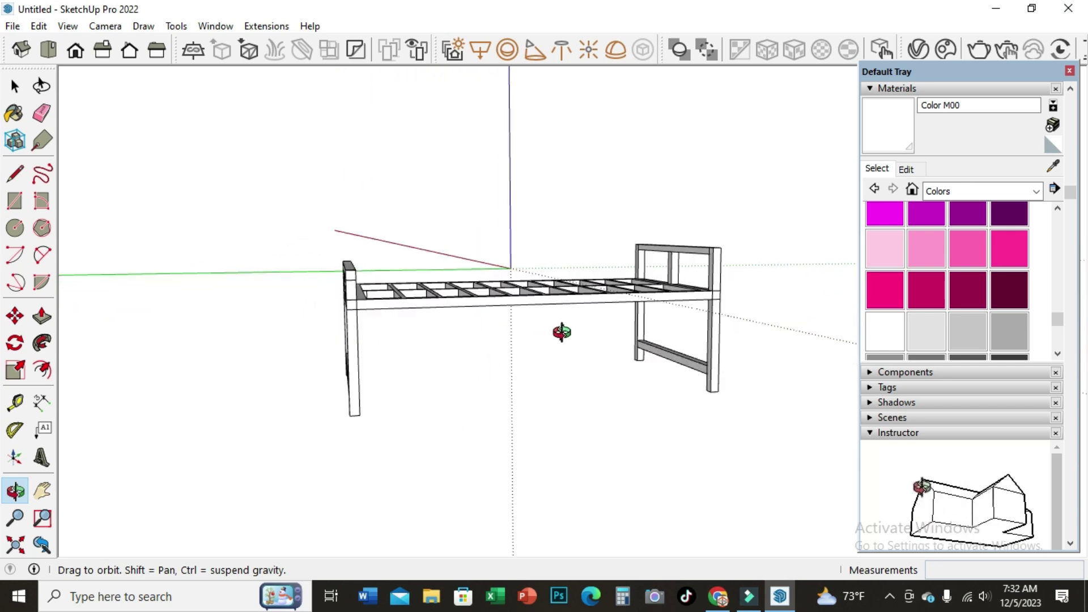
mouse_move(561, 332)
left_mouse_down()
mouse_move(493, 337)
mouse_move(492, 398)
mouse_move(408, 291)
mouse_move(432, 311)
mouse_move(413, 249)
mouse_move(539, 288)
mouse_move(571, 248)
left_mouse_up()
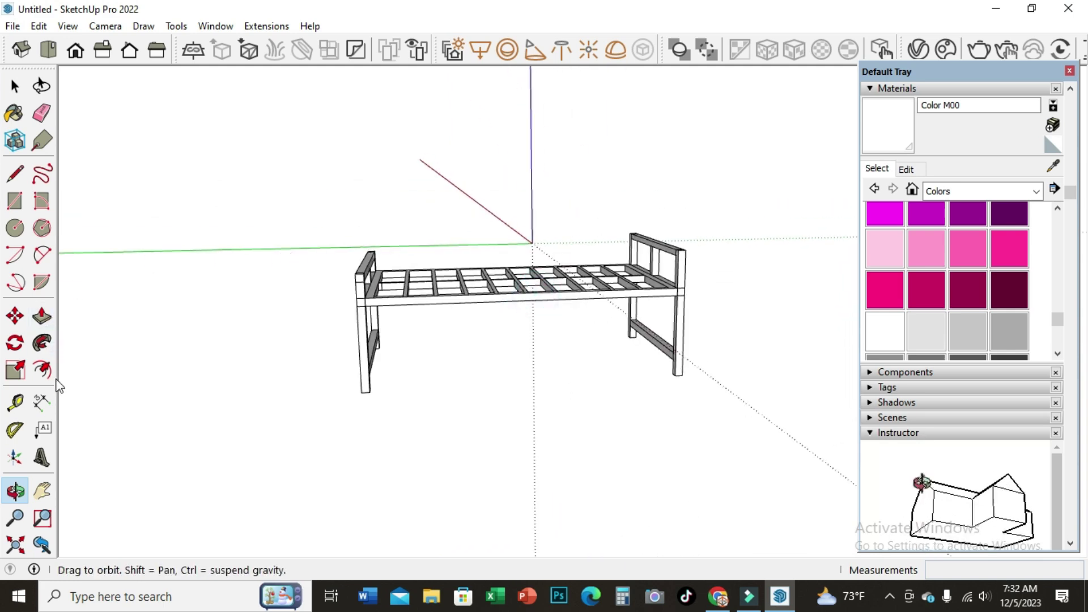
Add the 850 mm overall height dimension, start the 550 mm one, then undo them.
left_click(41, 402)
scroll(729, 256, "up", 2)
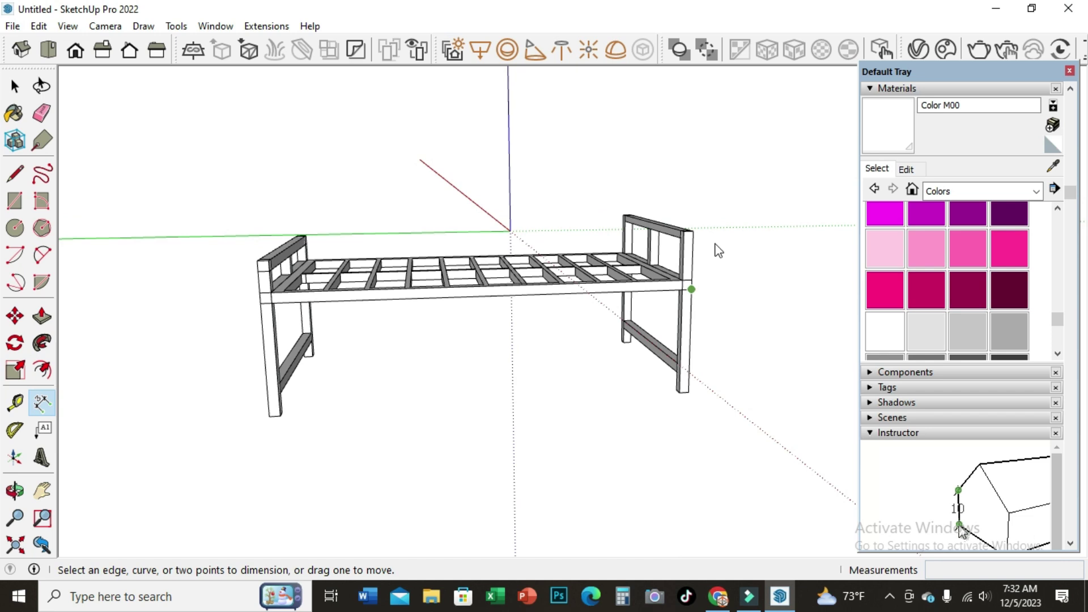
left_click(698, 238)
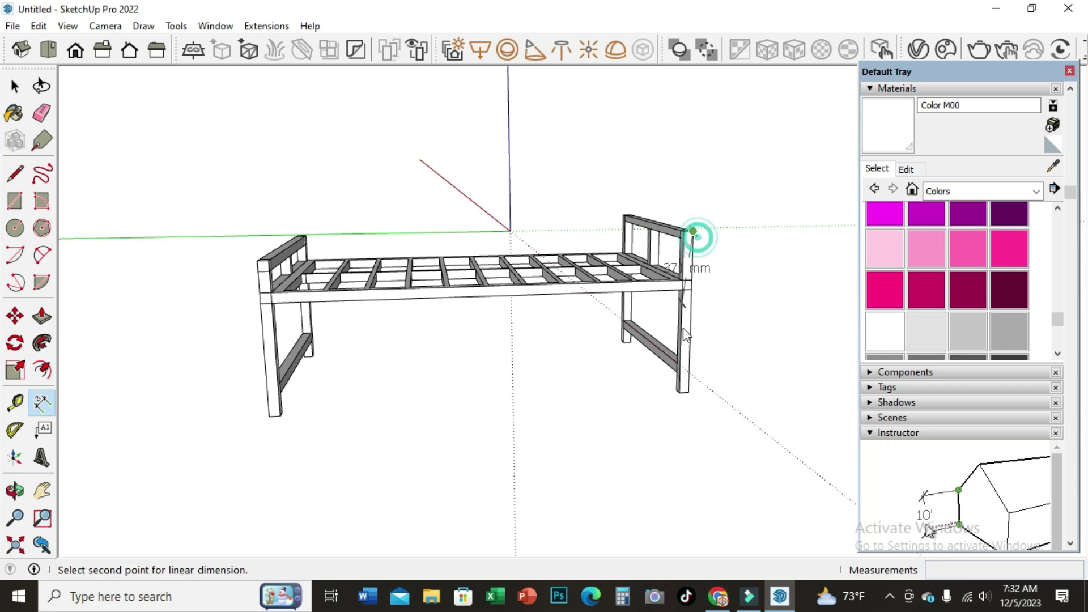
left_click(688, 393)
left_click(739, 390)
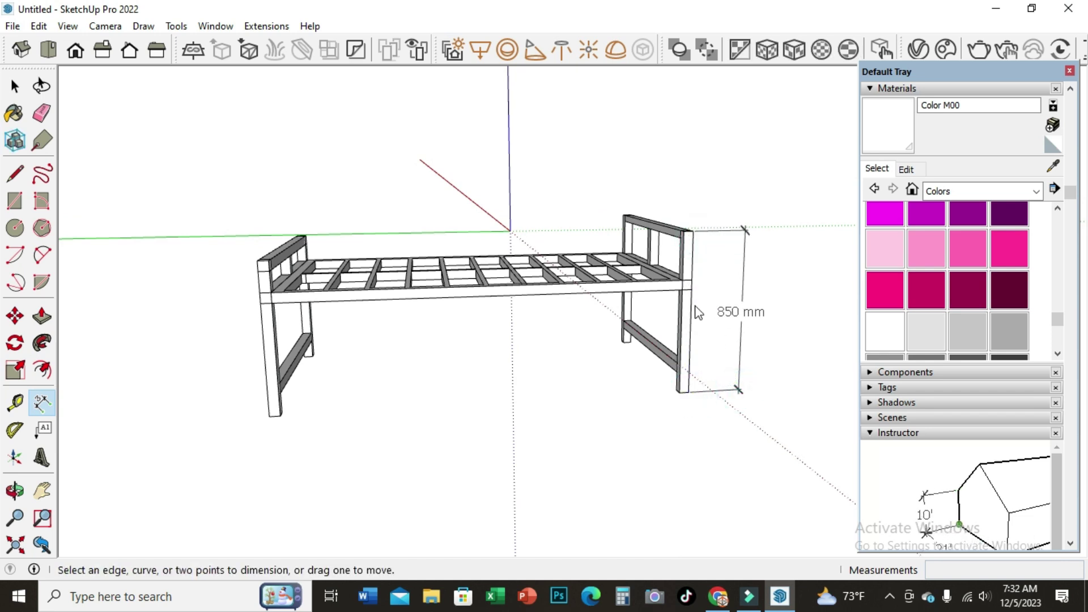
left_click(691, 289)
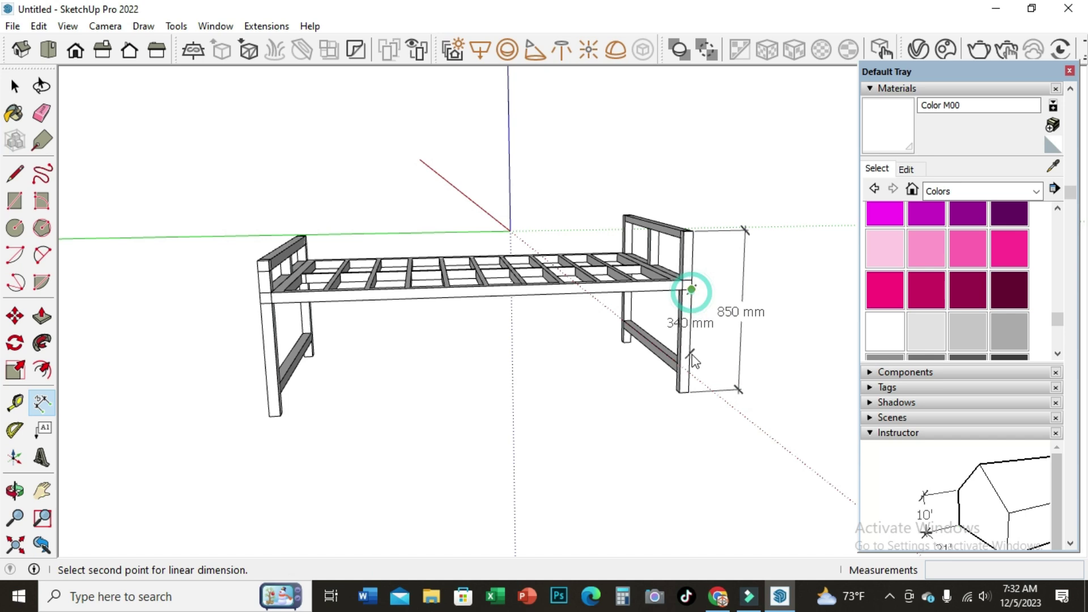
left_click(688, 387)
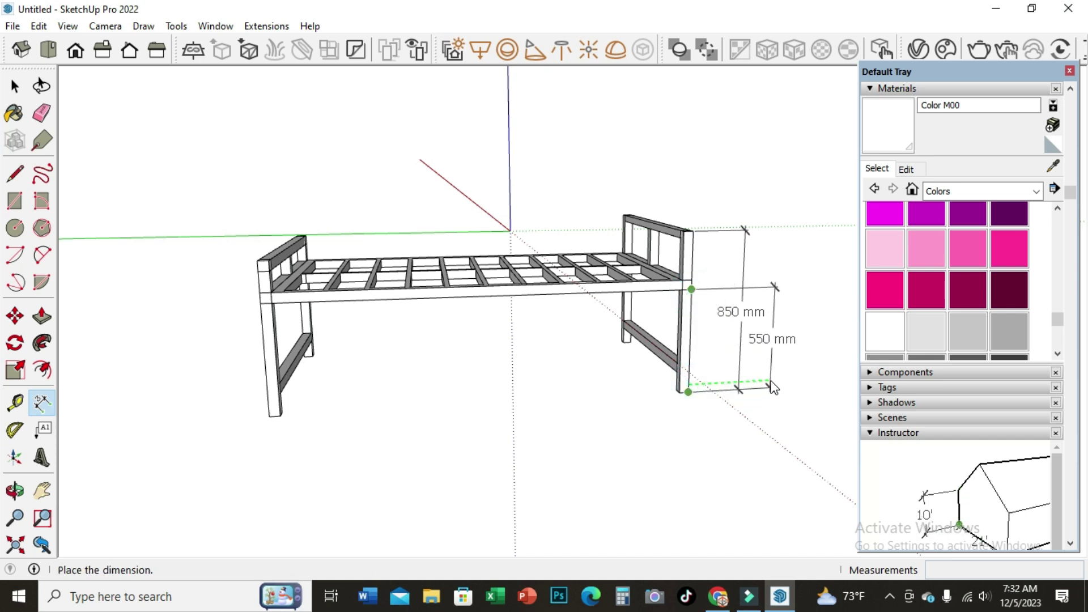
key("ctrl+z")
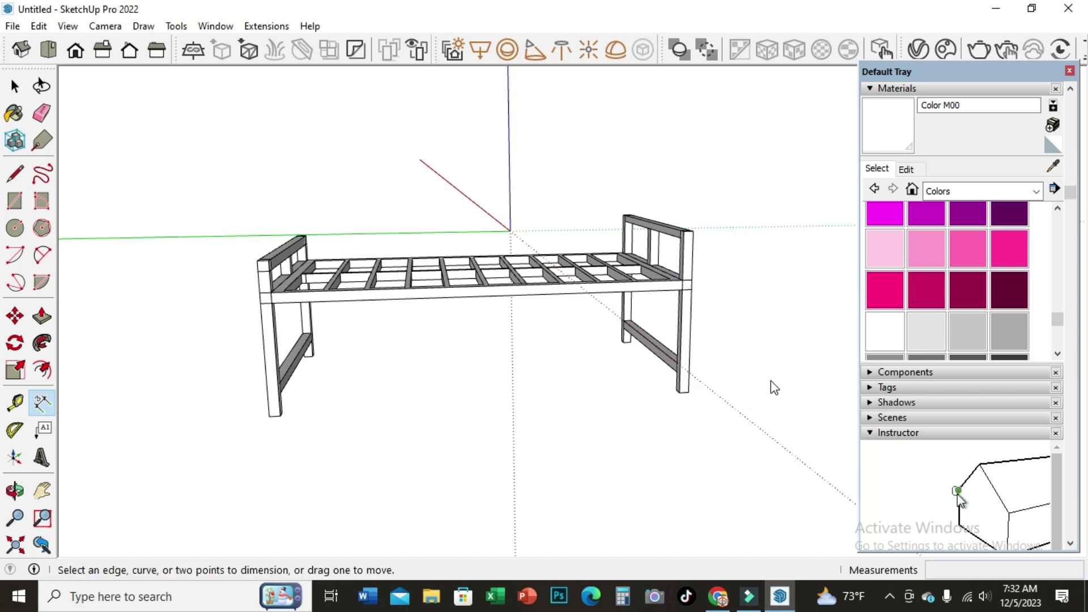
Dimension the 550 mm rail height and the 850 mm overall height beside the leg.
left_click(691, 289)
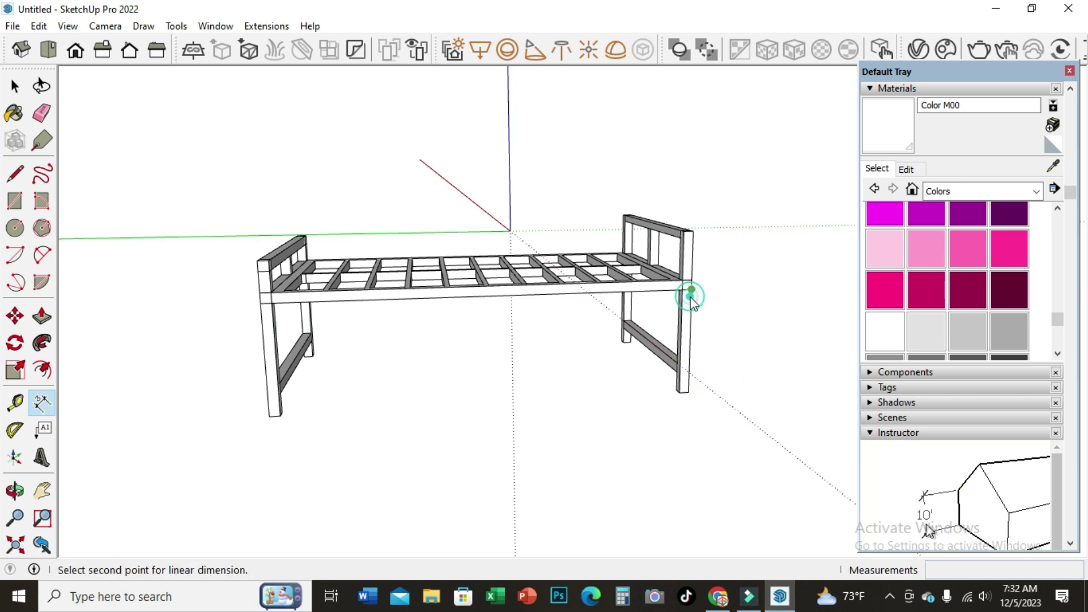
left_click(688, 392)
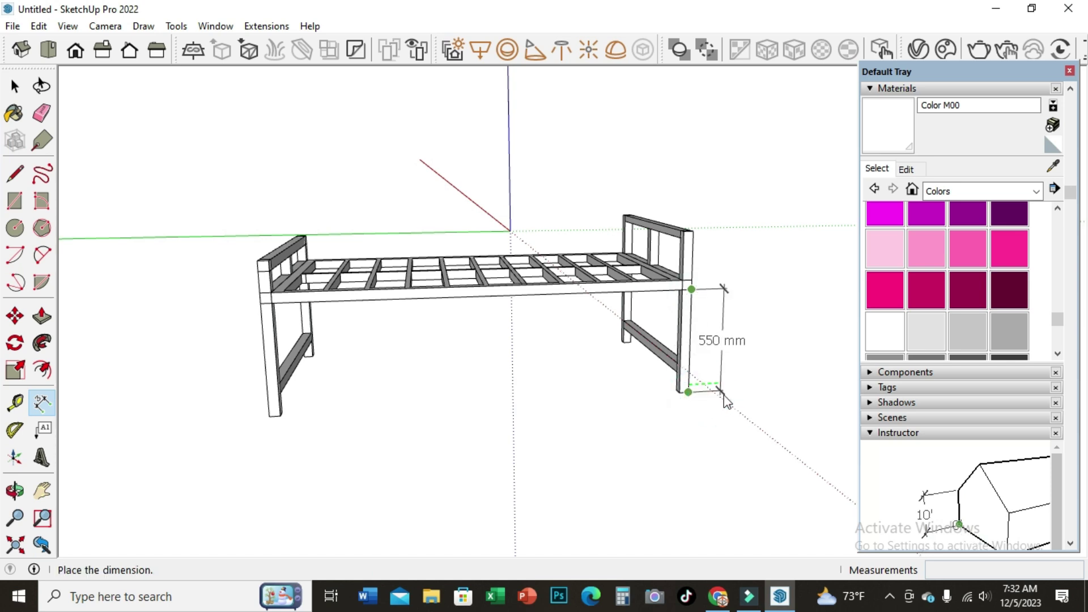
left_click(754, 388)
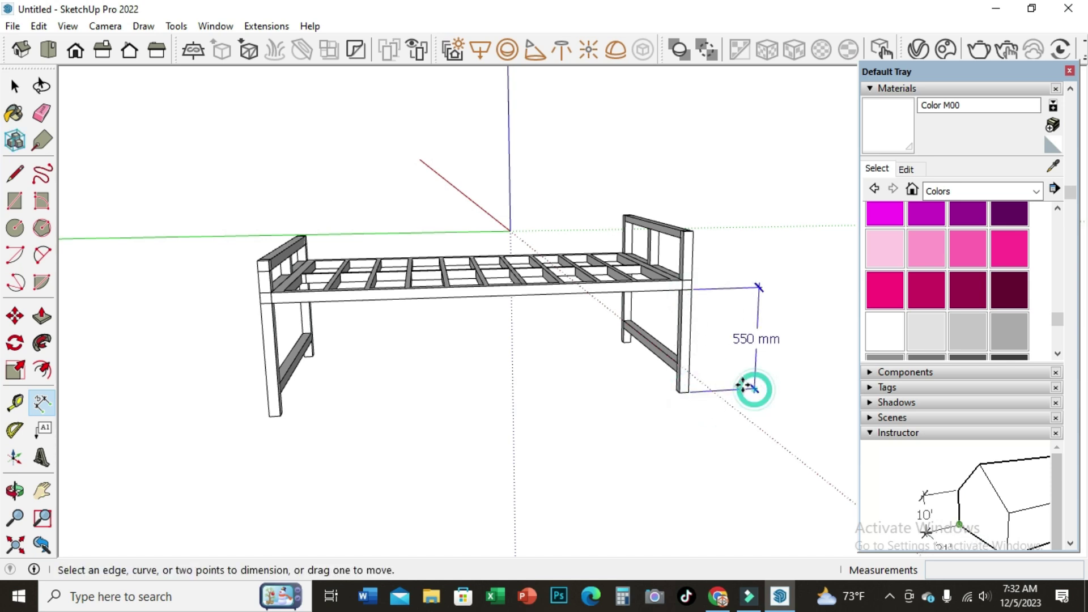
left_click(693, 232)
left_click(687, 391)
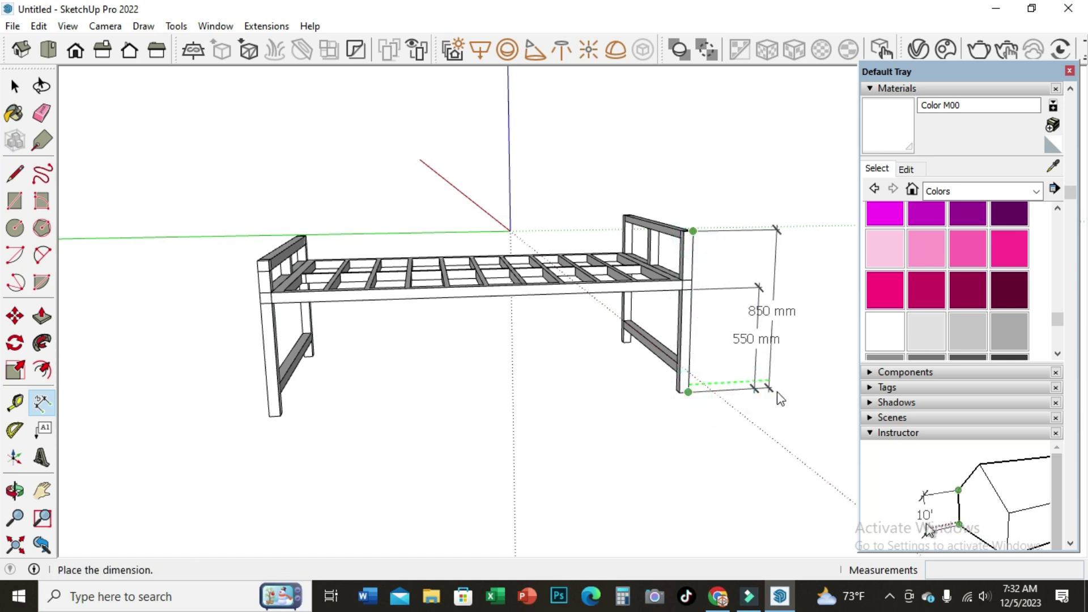
left_click(787, 394)
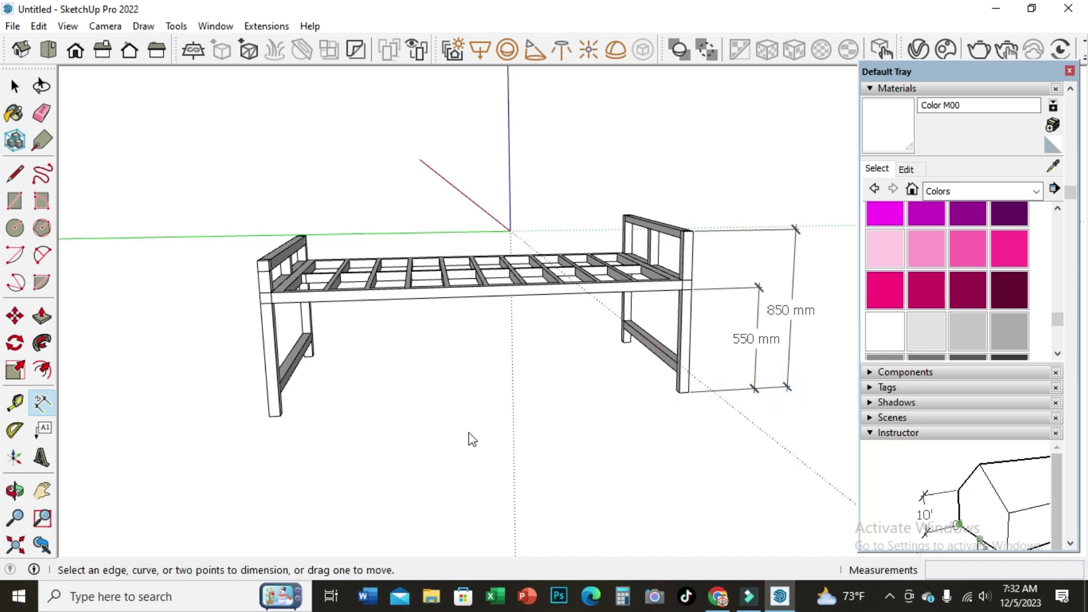
Dimension the 2001 mm rail length, close the Default Tray and pan the view right.
left_click(272, 303)
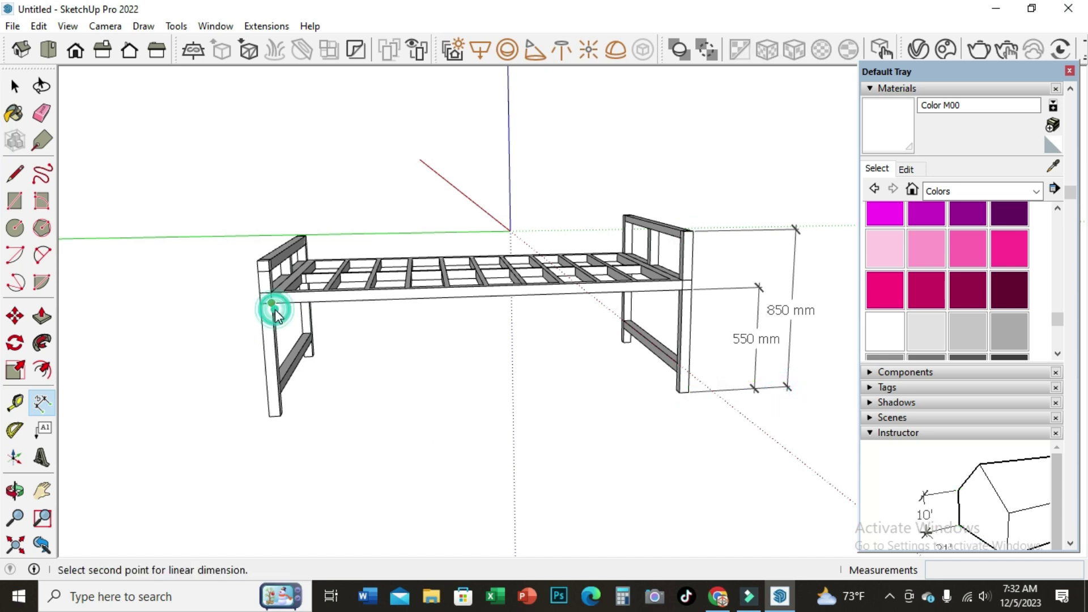
left_click(679, 288)
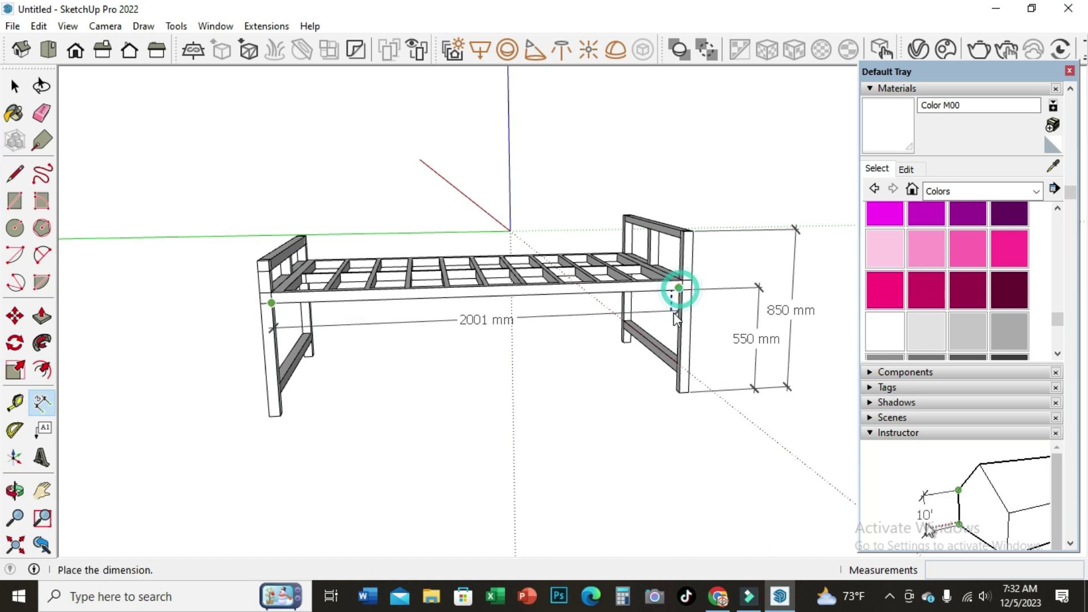
left_click(672, 347)
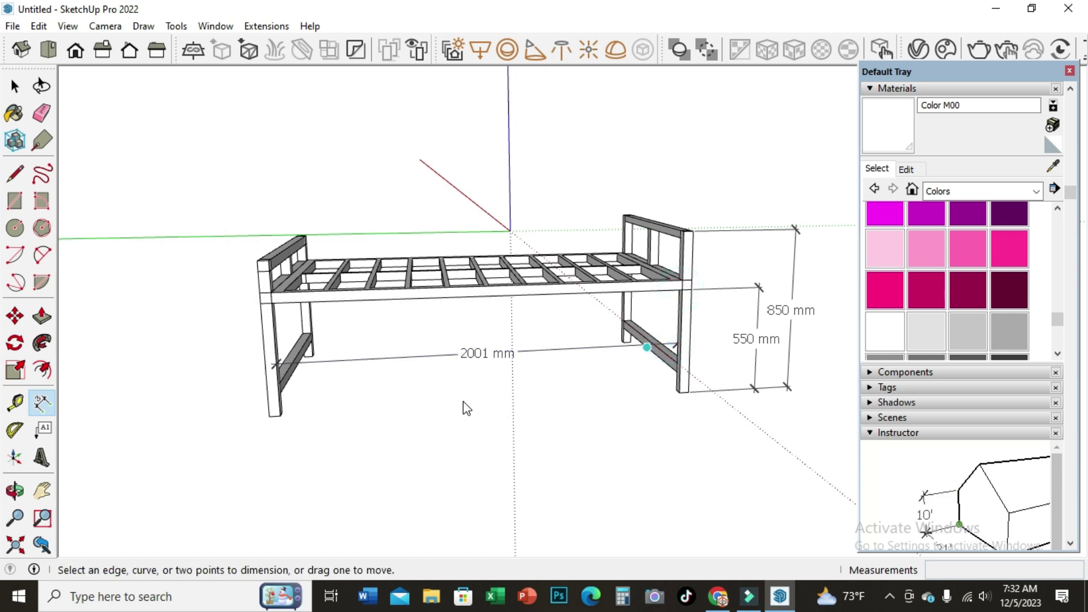
left_click(1069, 70)
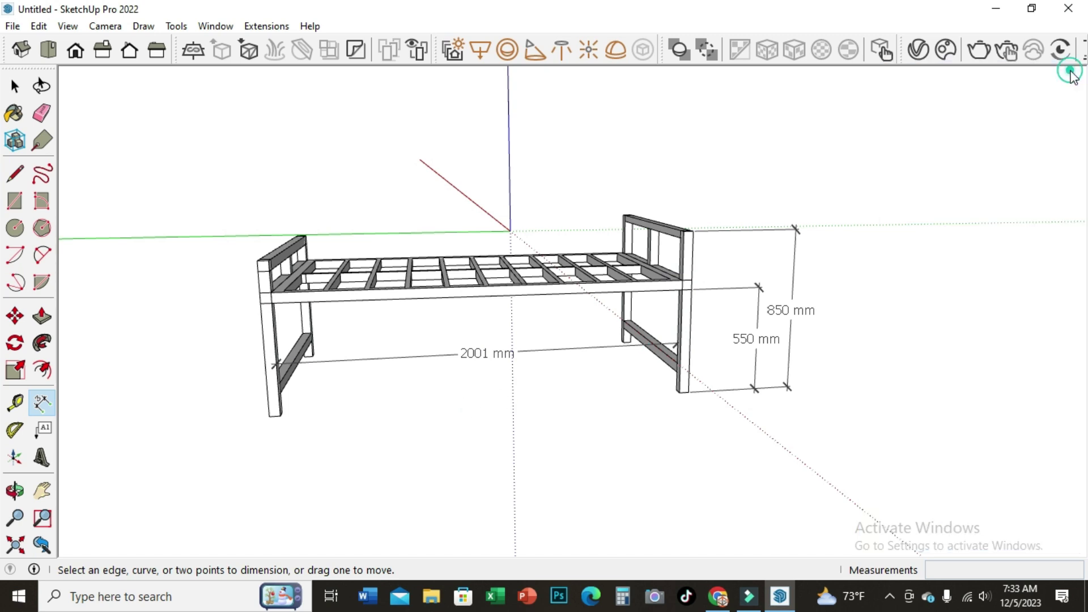
left_click(42, 491)
left_click_drag(363, 432, 405, 430)
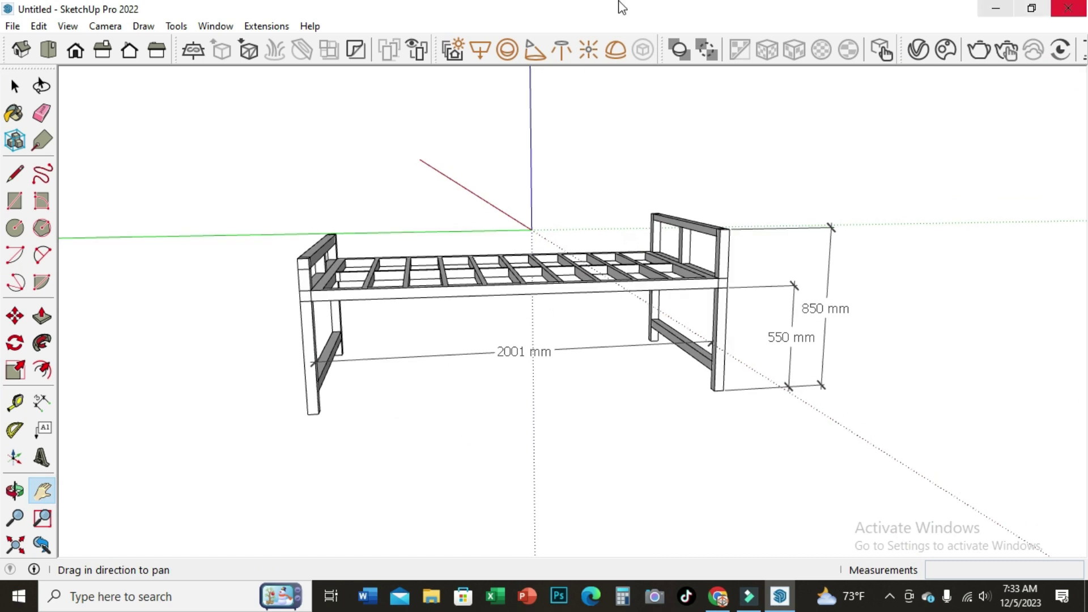
left_click(13, 26)
mouse_move(85, 312)
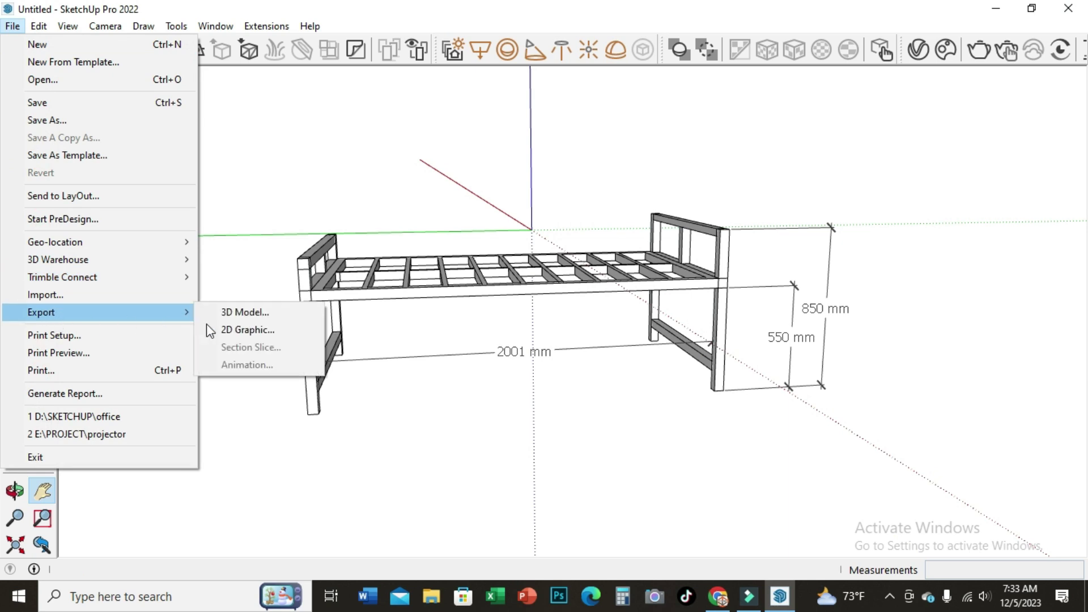
Export the view as a 2D JPEG named bed into the THUMBNAIL folder.
left_click(238, 329)
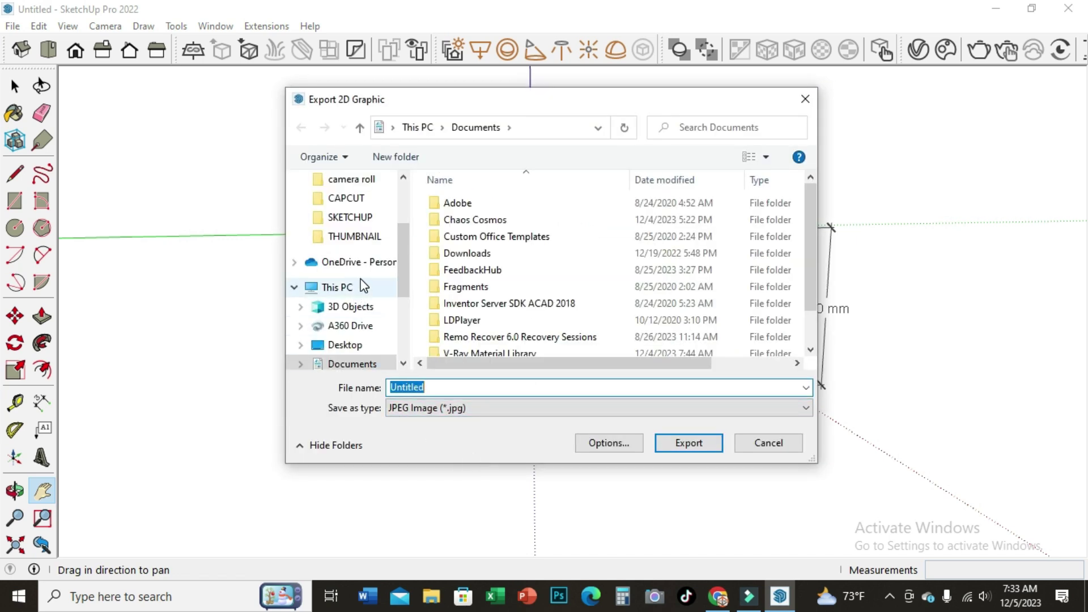
left_click(358, 237)
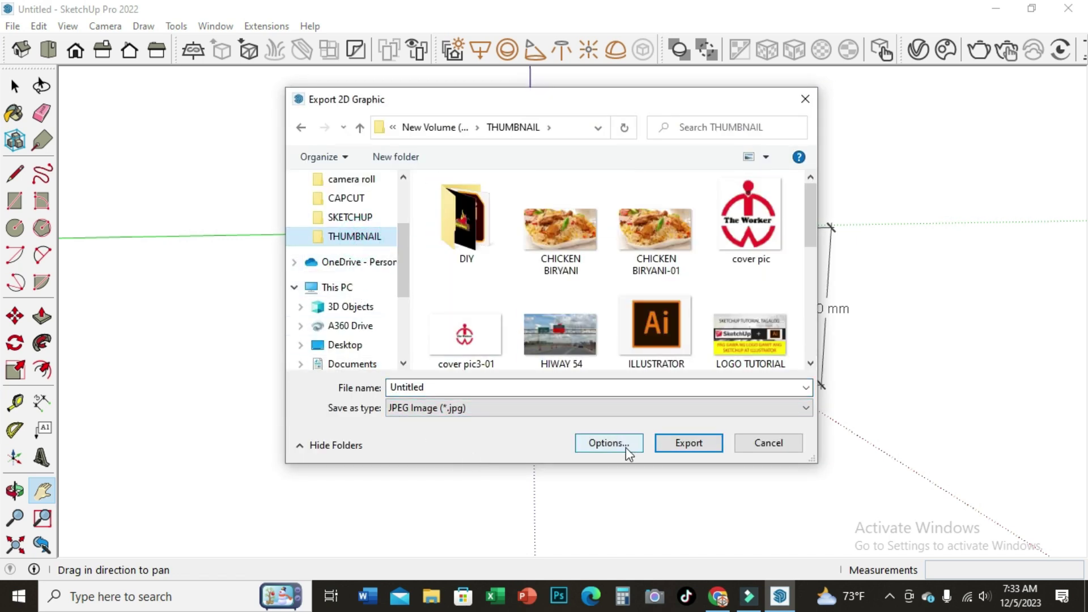
left_click(433, 388)
type("bed")
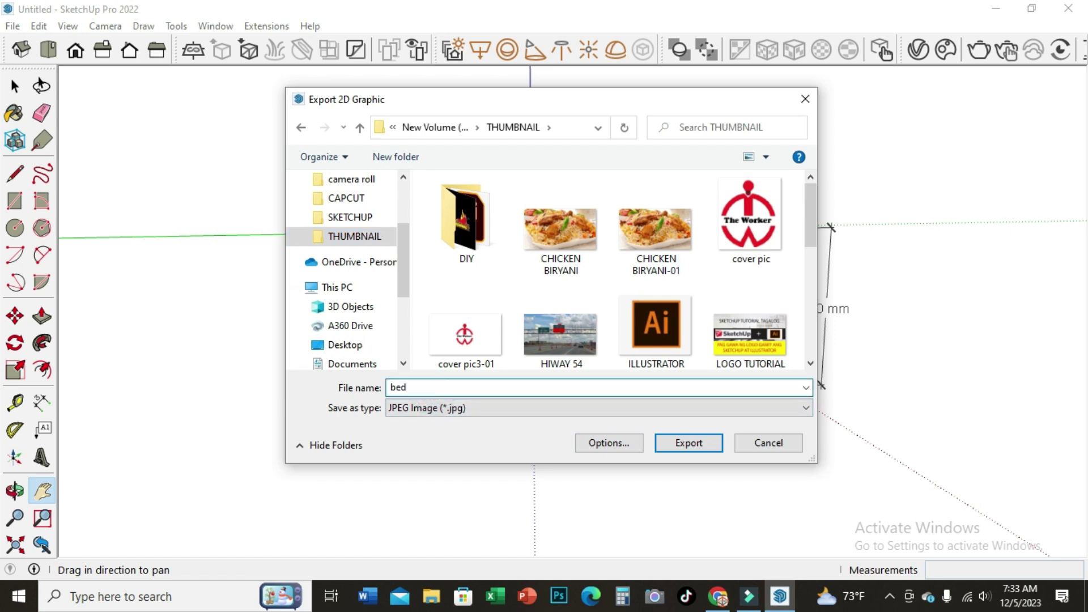
left_click(669, 444)
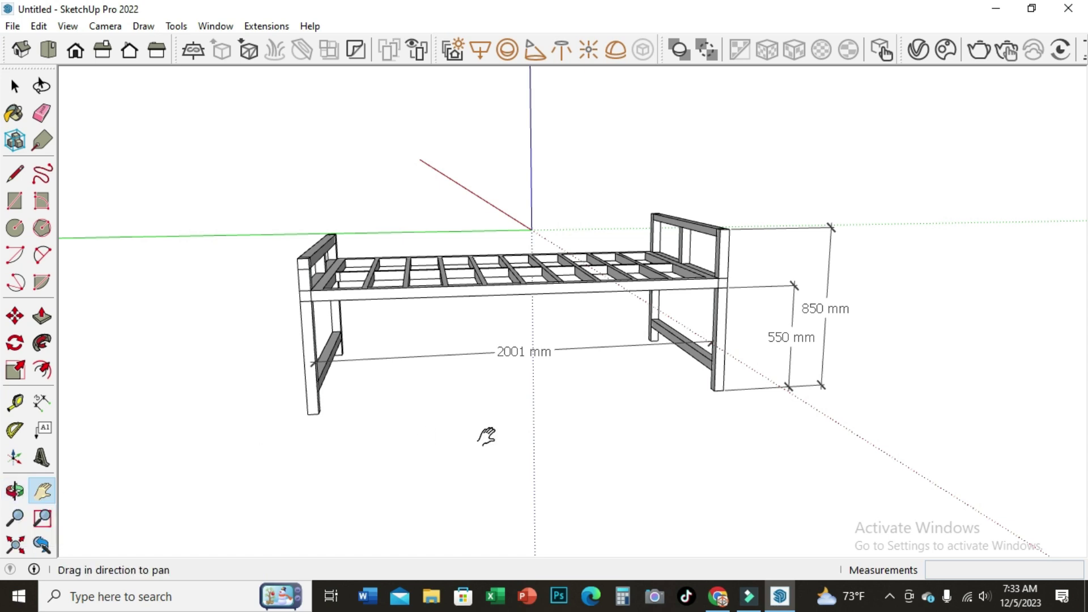
Add a 100 mm dimension at the foot-end leg's bottom.
left_click(52, 404)
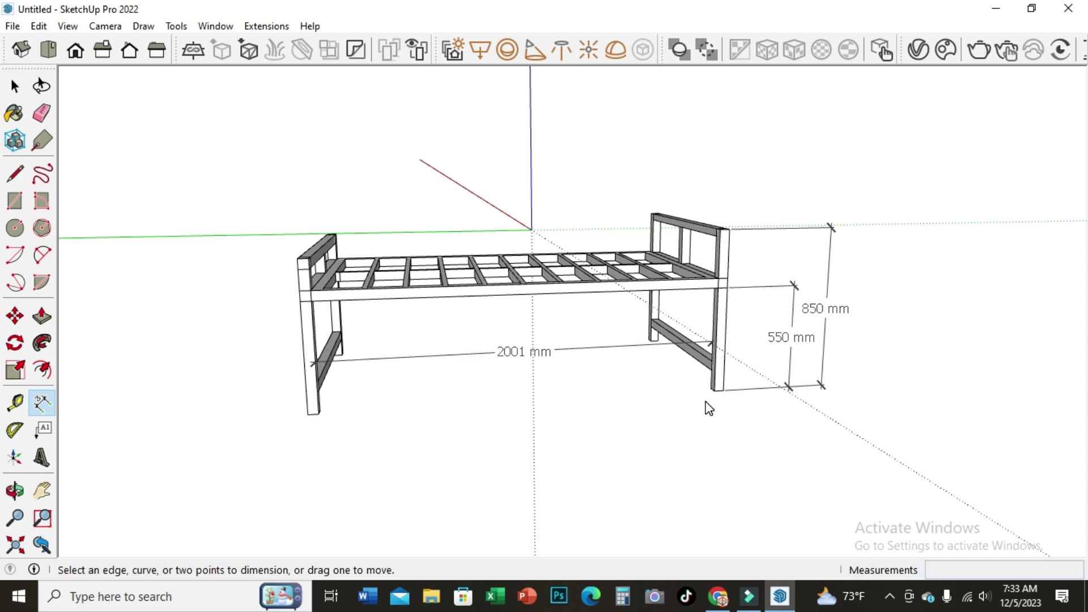
scroll(709, 408, "up", 2)
scroll(711, 391, "up", 1)
left_click(714, 358)
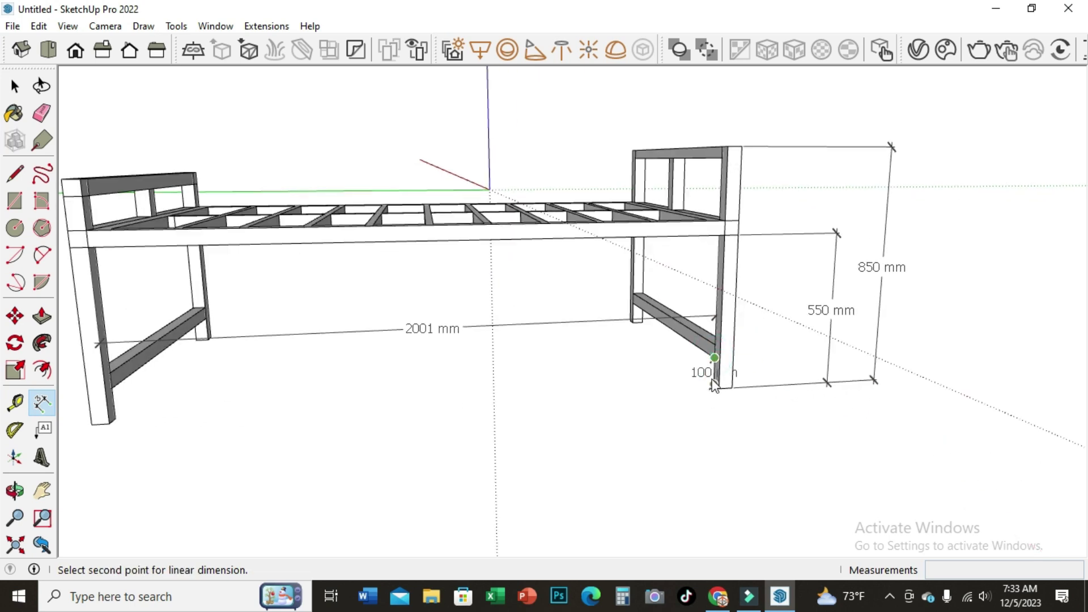
left_click(713, 384)
left_click(620, 407)
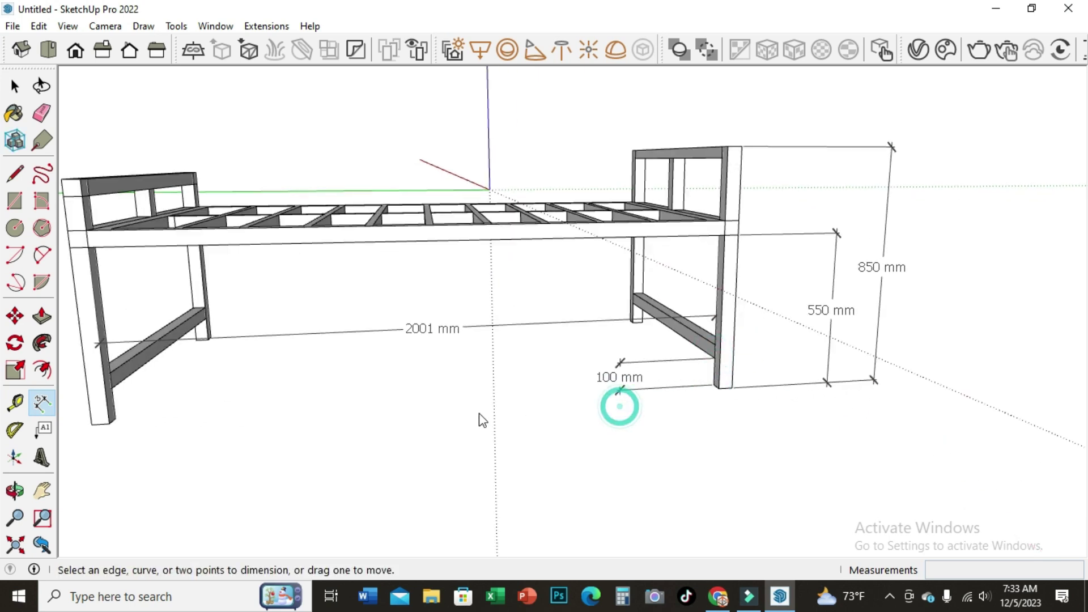
scroll(431, 417, "down", 1)
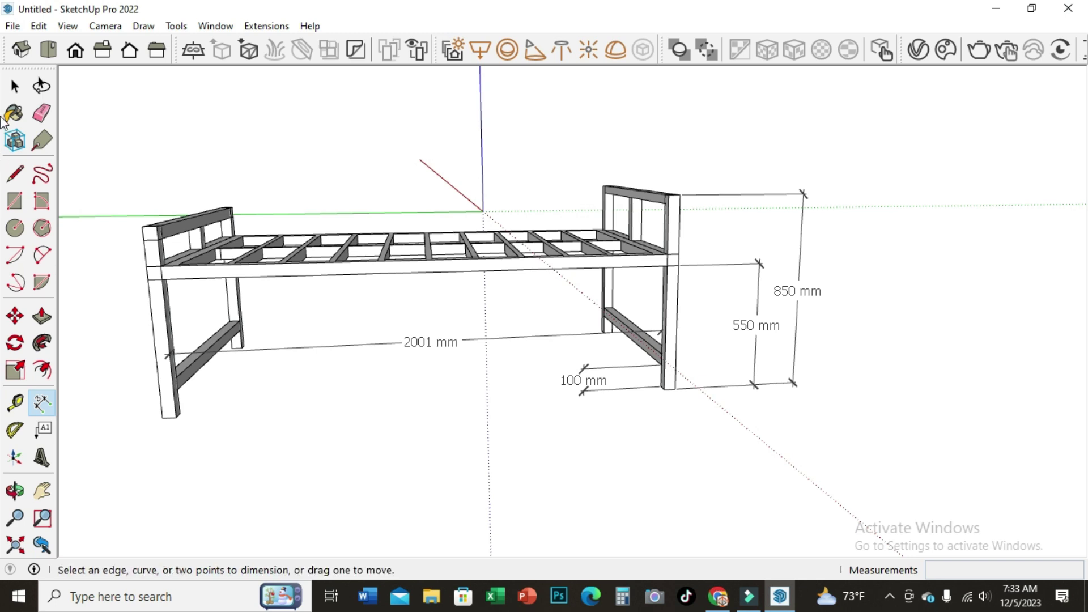
Re-export the 2D view as bed.jpg, replacing the existing file.
left_click(12, 26)
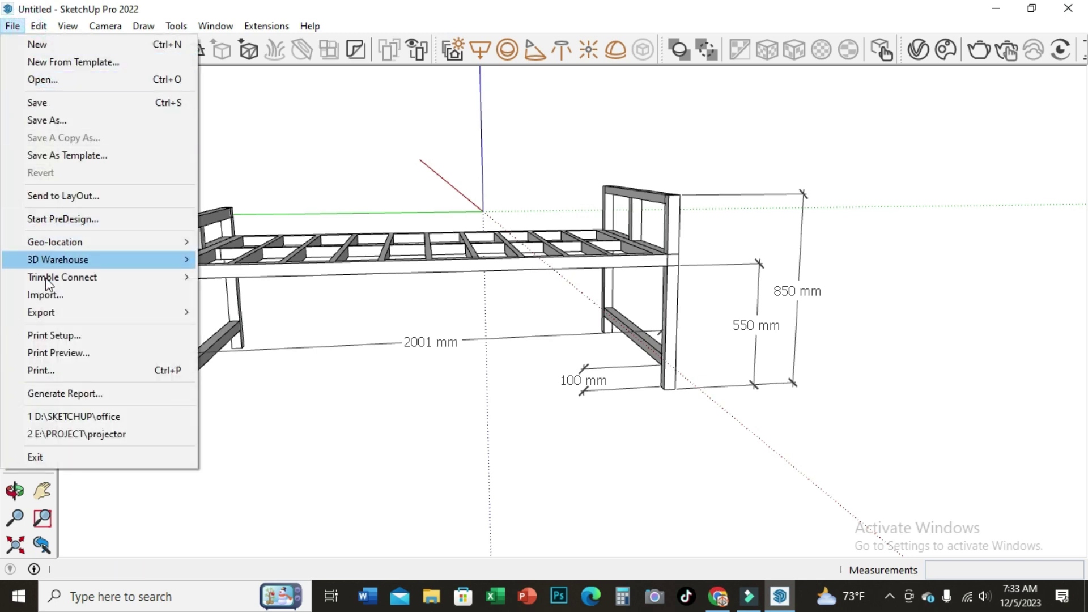
left_click(246, 331)
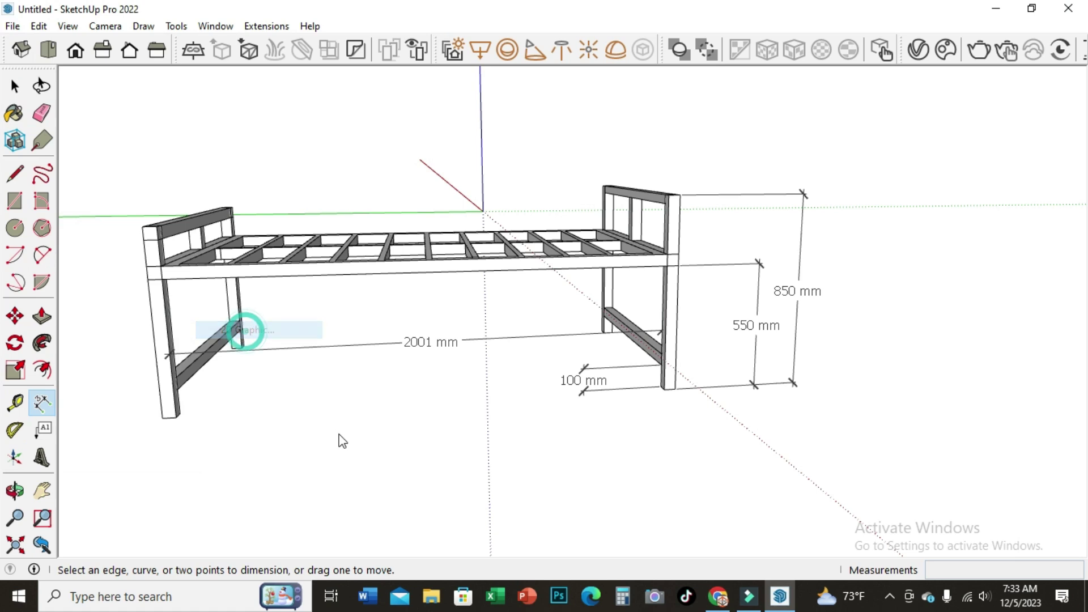
left_click(424, 386)
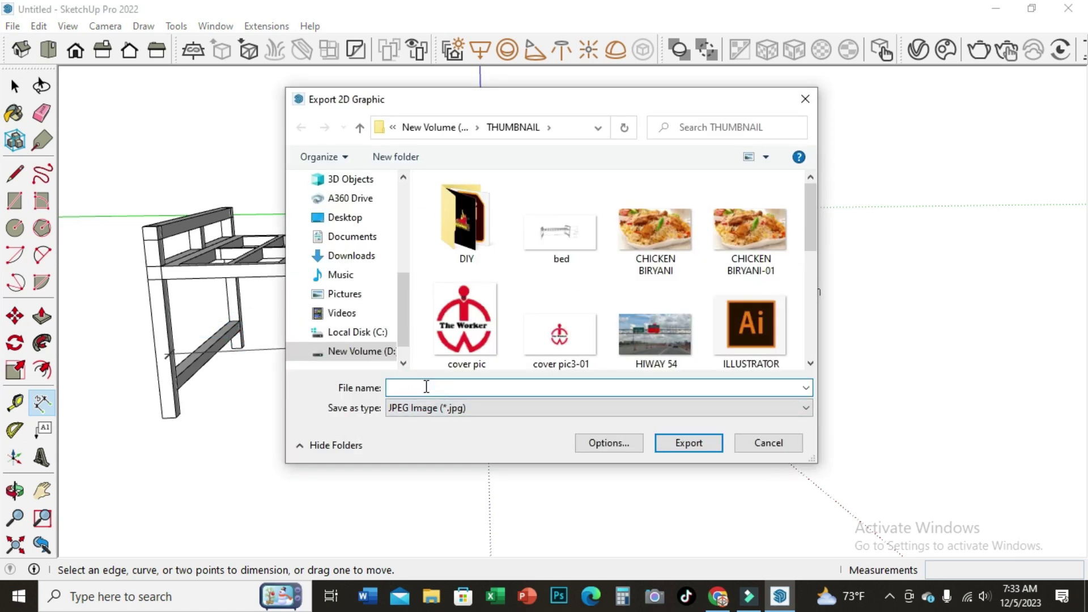
type("bed")
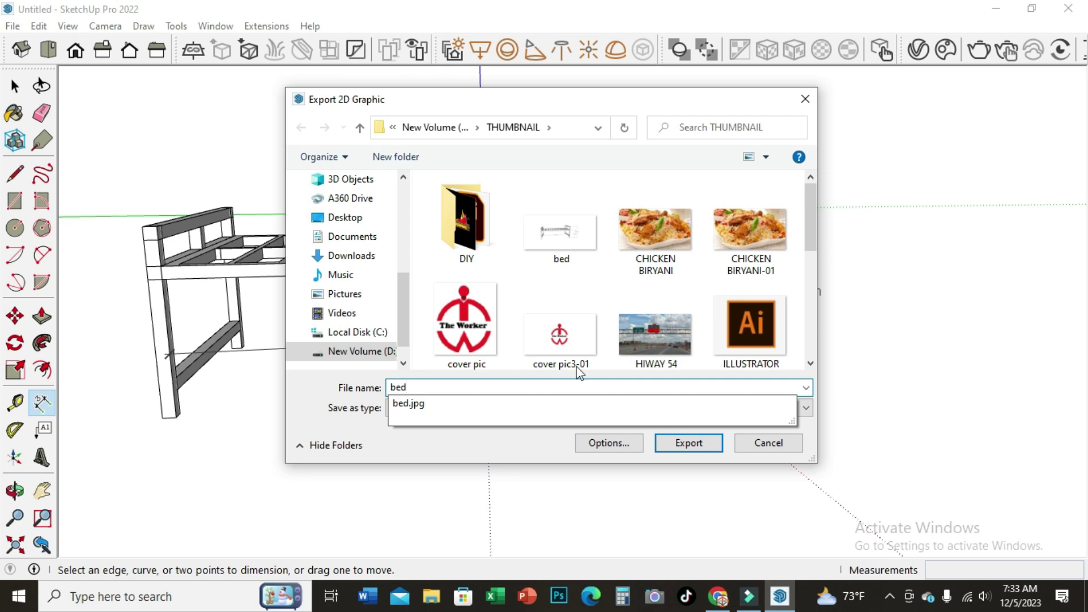
left_click(691, 448)
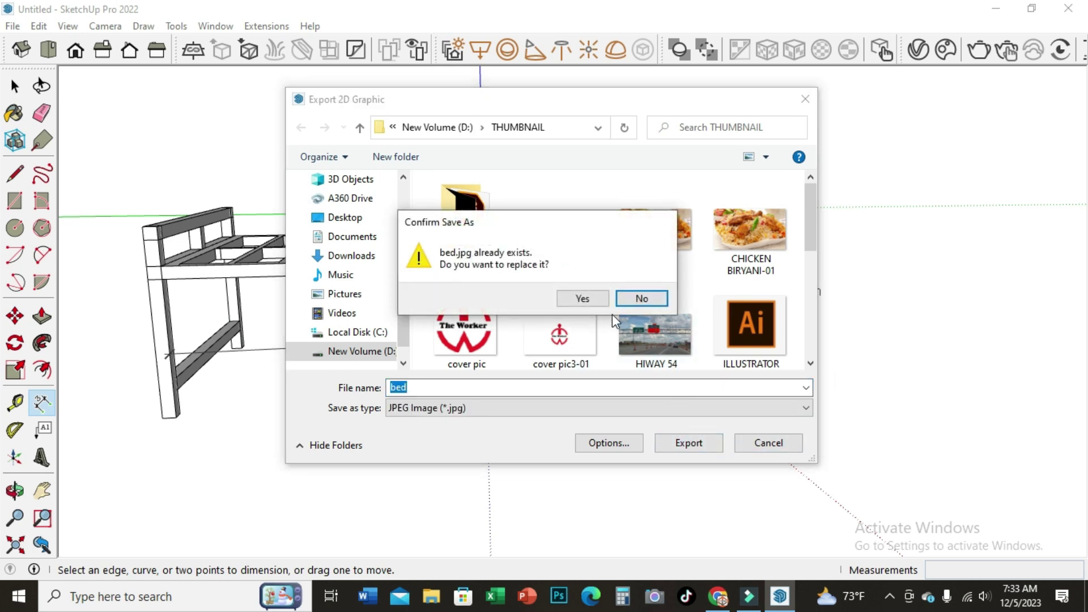
left_click(598, 303)
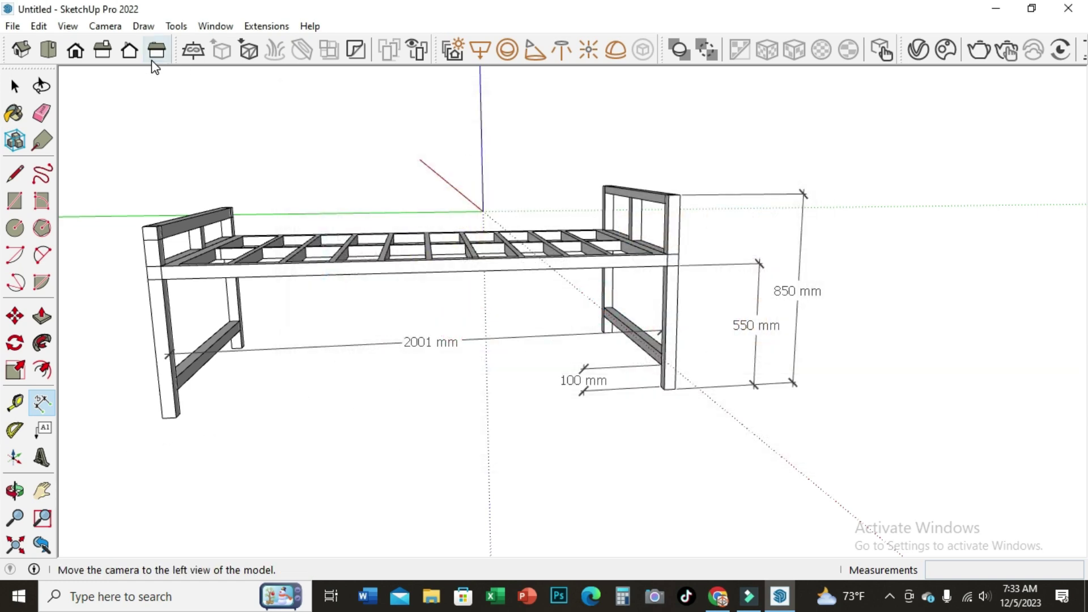
Switch to the Back view, then orbit to a high three-quarter perspective of the bed.
left_click(129, 50)
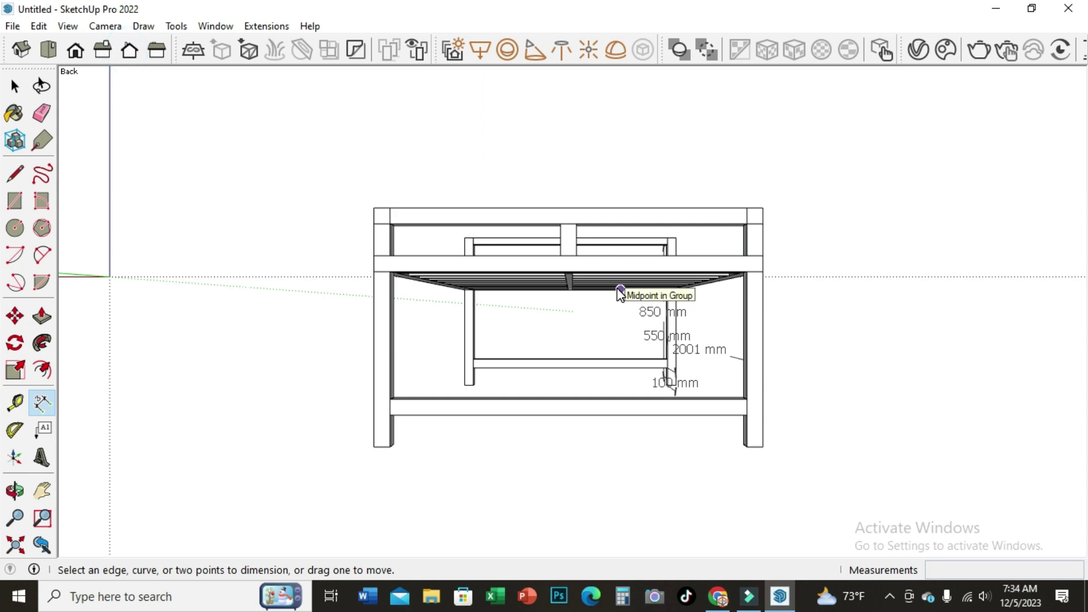
left_click(15, 491)
mouse_move(717, 432)
left_mouse_down()
mouse_move(453, 422)
mouse_move(448, 462)
left_mouse_up()
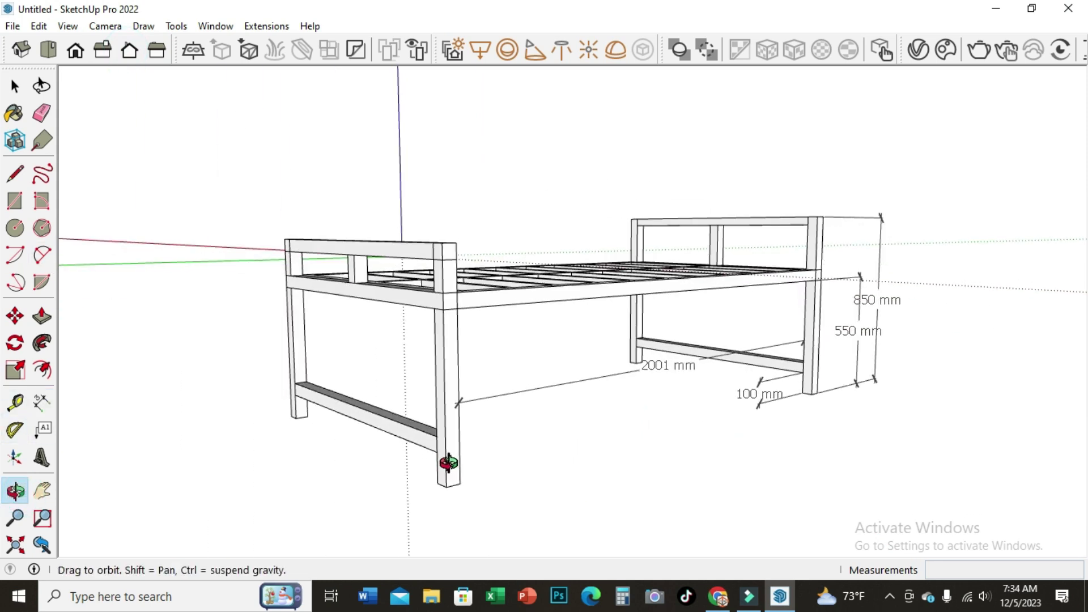
left_click_drag(501, 285, 475, 382)
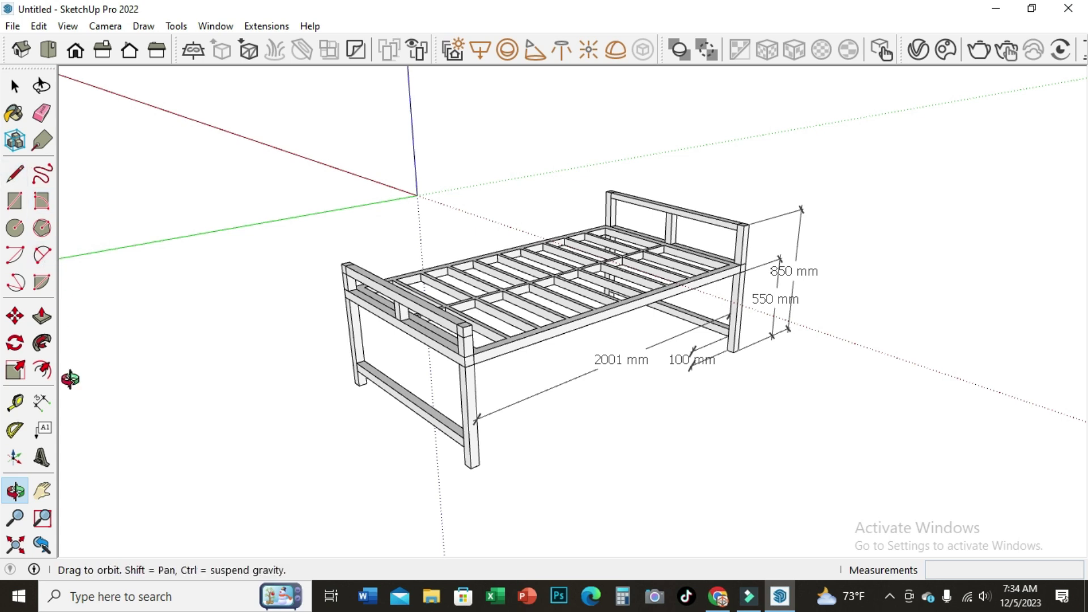
Dimension the 1220 mm bed width across the nearer headboard end.
left_click(41, 401)
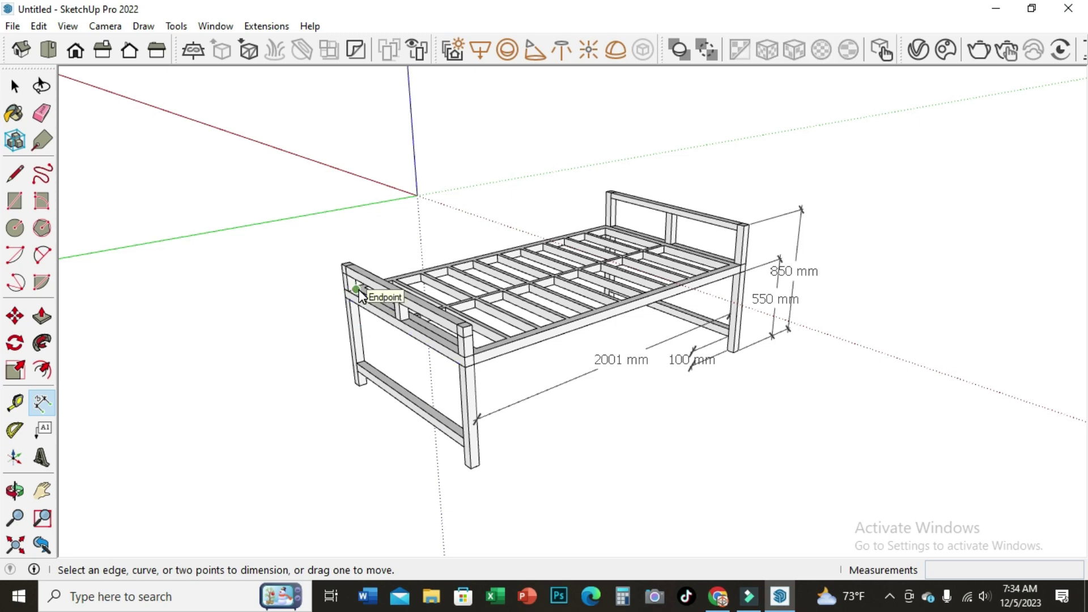
scroll(357, 292, "up", 1)
scroll(350, 286, "up", 1)
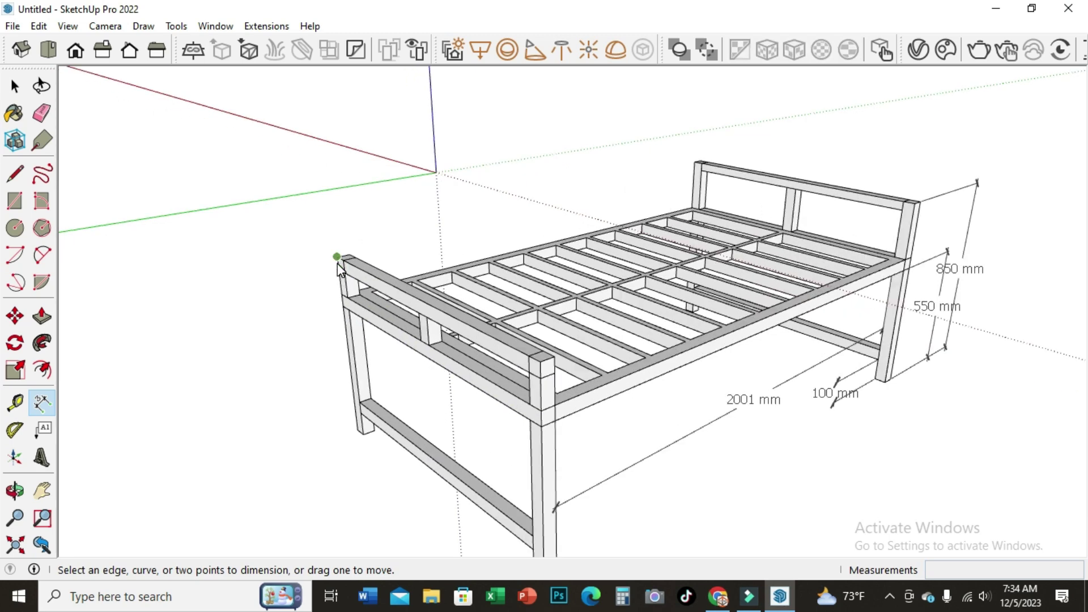
left_click(337, 259)
left_click(529, 366)
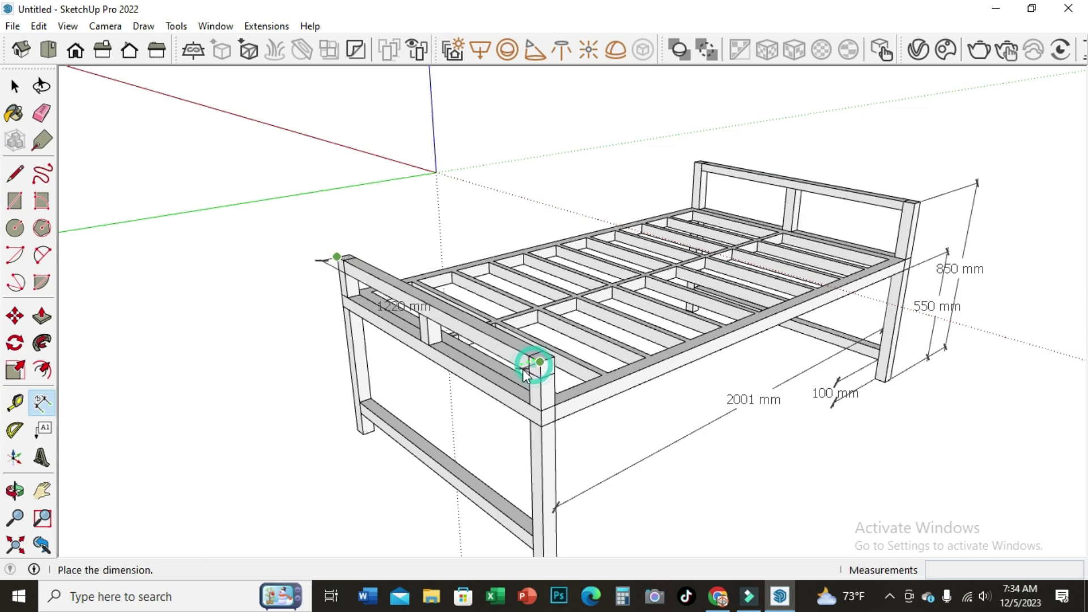
left_click(531, 266)
scroll(495, 150, "down", 1)
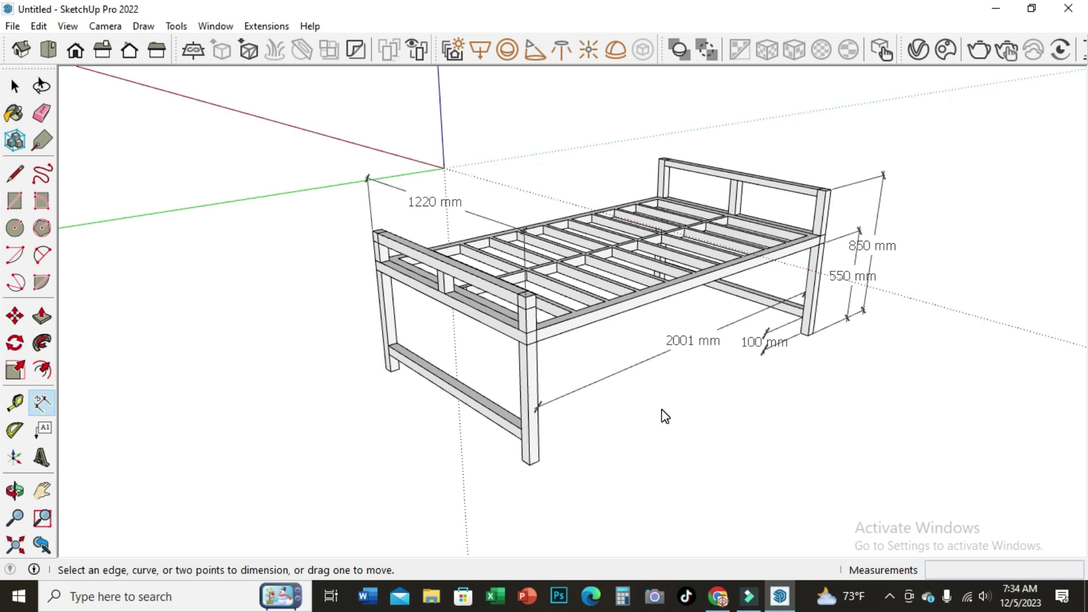
left_click(15, 490)
From a low side view, dimension 212 mm from the far headboard top to the rail corner.
mouse_move(934, 447)
left_mouse_down()
mouse_move(873, 420)
mouse_move(590, 367)
left_mouse_up()
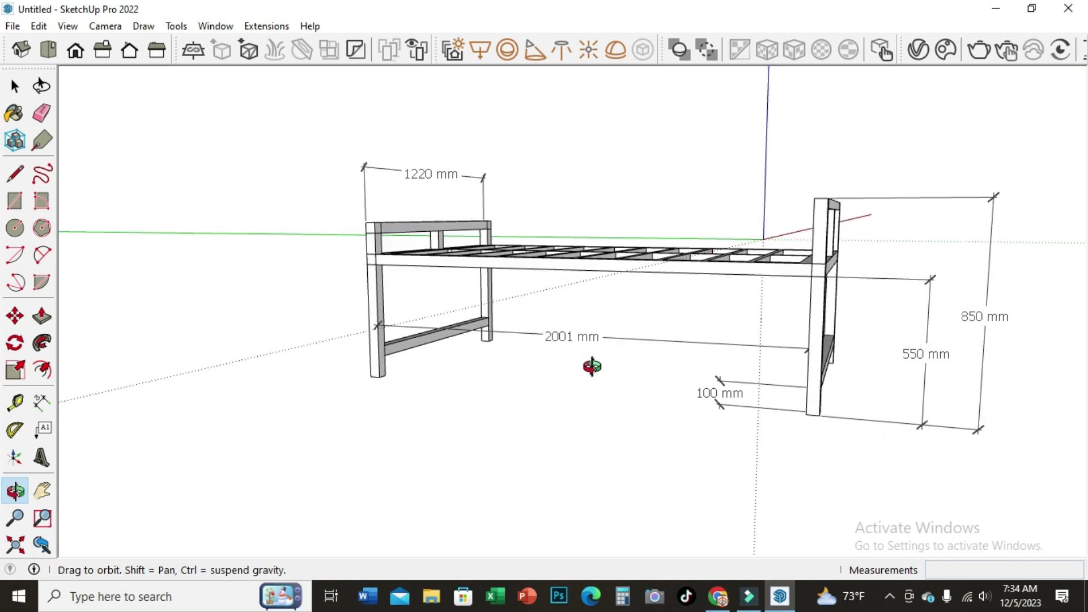
left_click(41, 402)
scroll(833, 215, "up", 2)
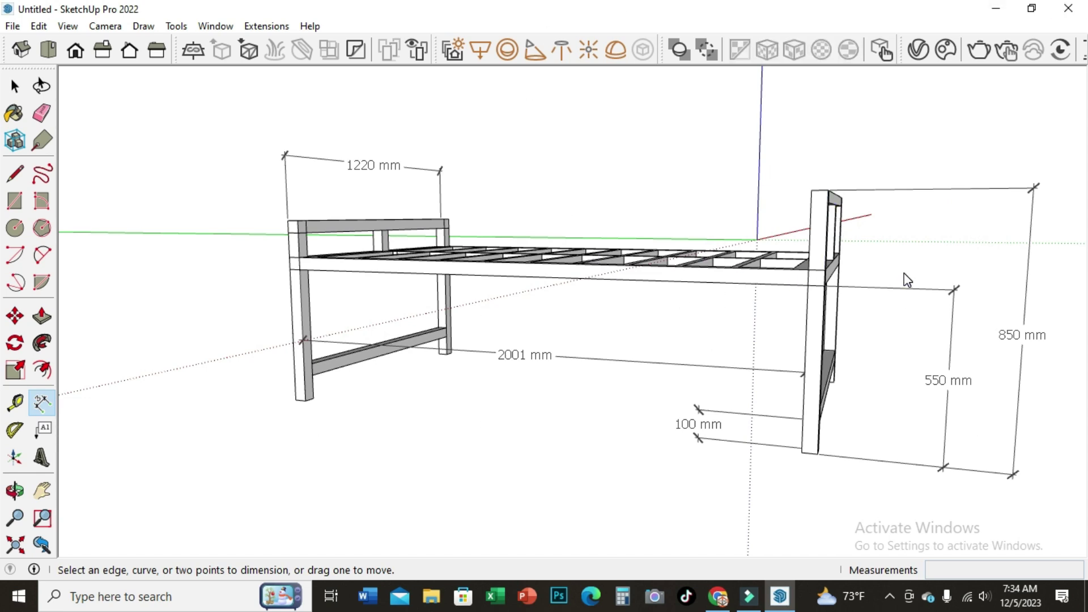
scroll(867, 249, "up", 1)
scroll(833, 204, "up", 2)
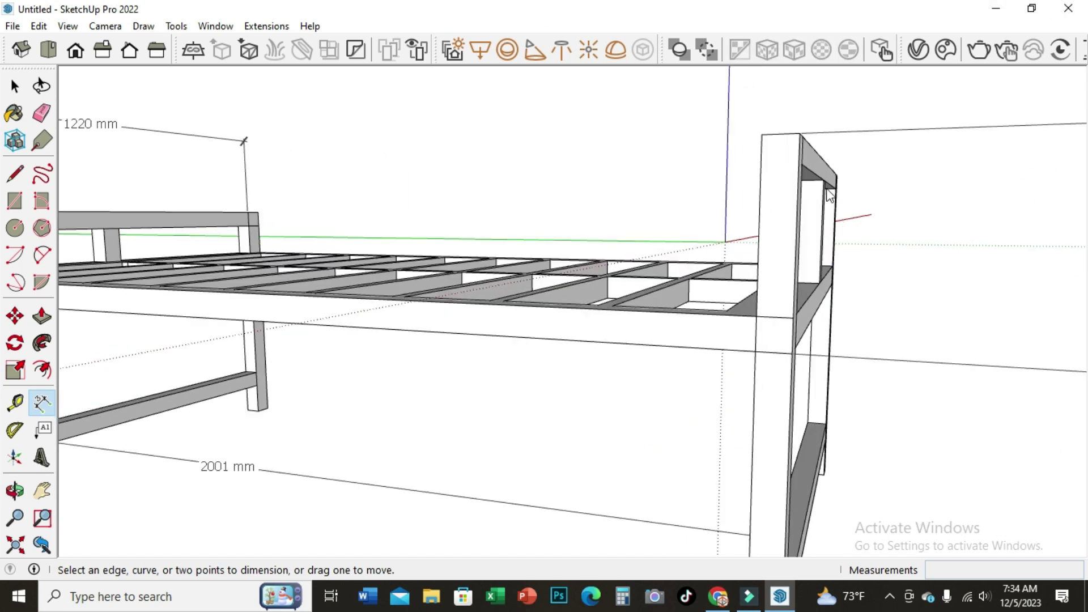
left_click(801, 164)
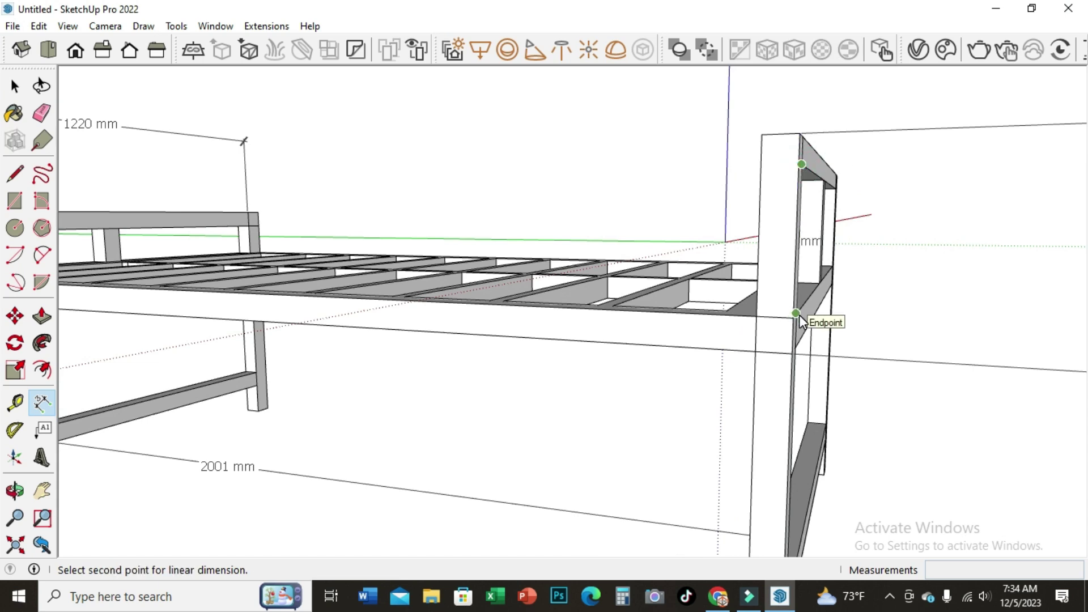
left_click(795, 313)
scroll(910, 311, "down", 1)
scroll(915, 310, "down", 1)
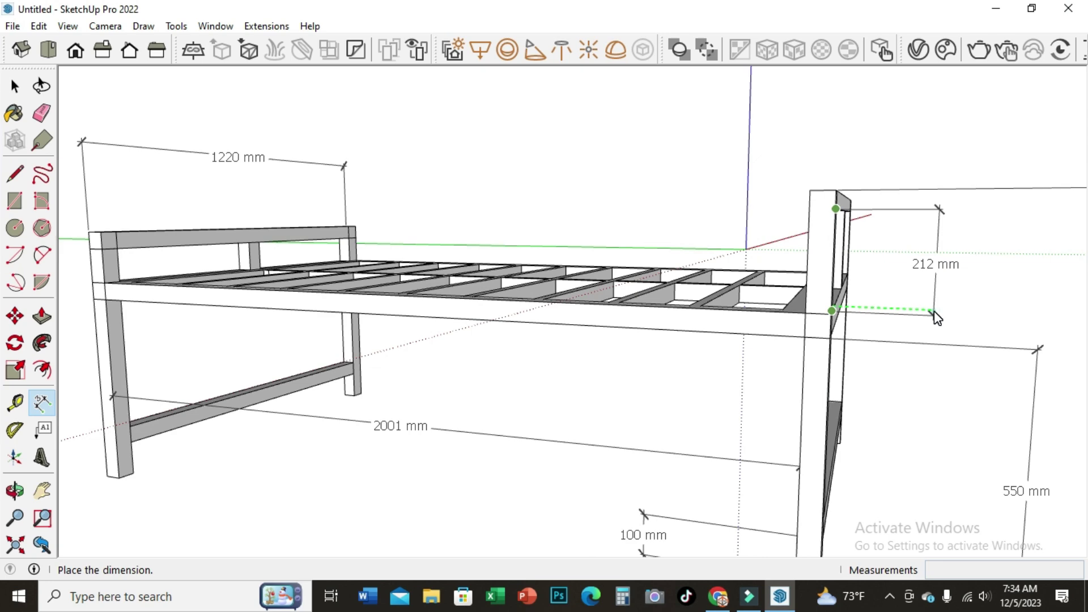
left_click(936, 317)
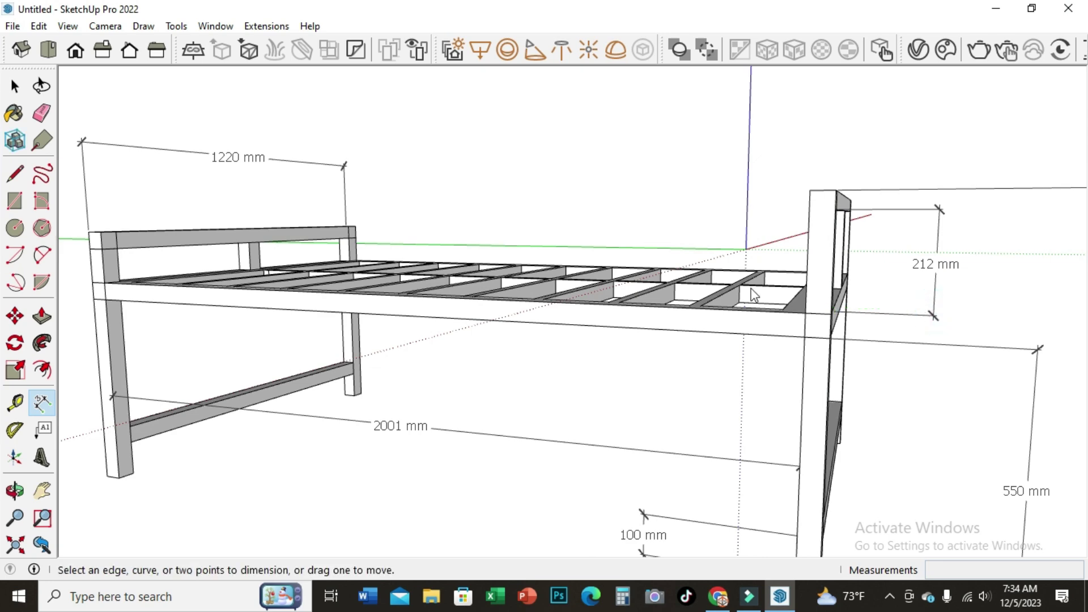
Orbit to a lower, side-on view of the bed.
left_click(15, 490)
mouse_move(449, 235)
left_mouse_down()
mouse_move(785, 335)
mouse_move(538, 391)
left_mouse_up()
mouse_move(723, 365)
left_mouse_down()
mouse_move(638, 311)
mouse_move(634, 291)
left_mouse_up()
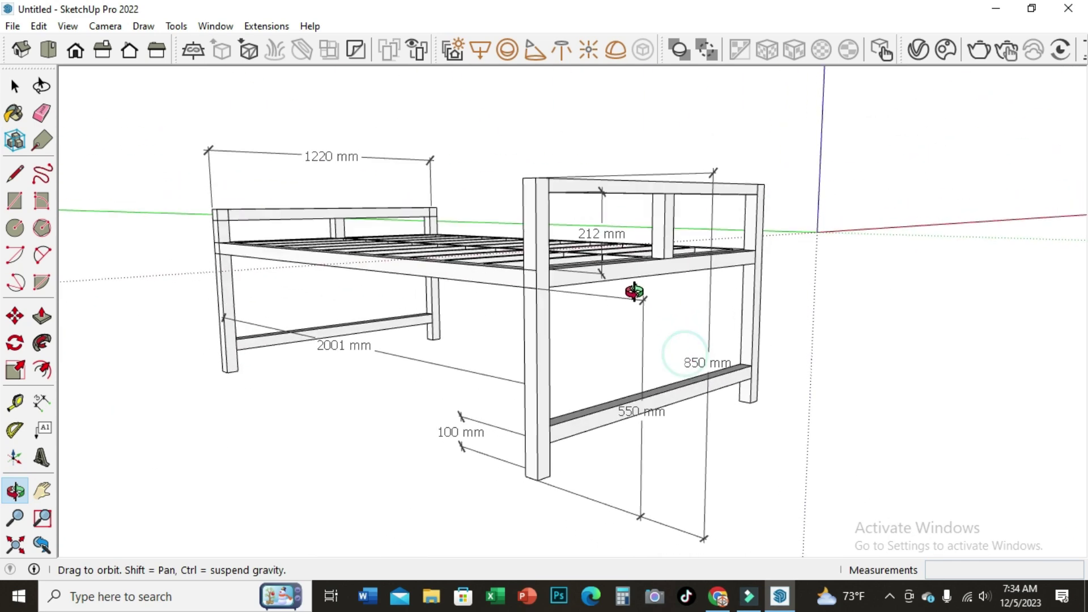
mouse_move(706, 311)
left_mouse_down()
mouse_move(789, 333)
mouse_move(779, 270)
mouse_move(757, 229)
mouse_move(769, 222)
left_mouse_up()
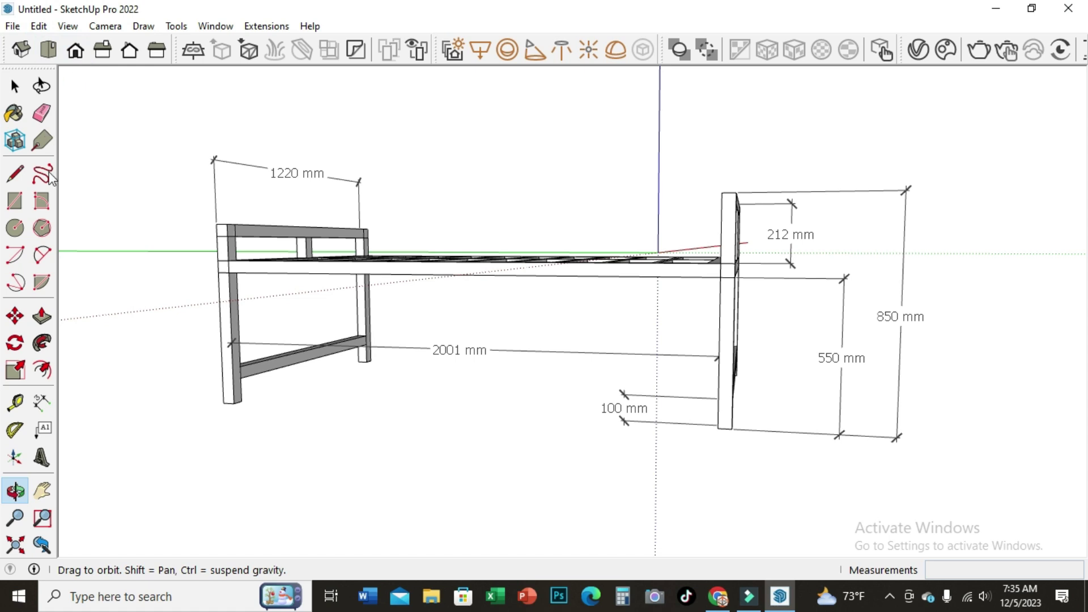
Add a 100 mm dimension on the headboard post.
left_click(41, 403)
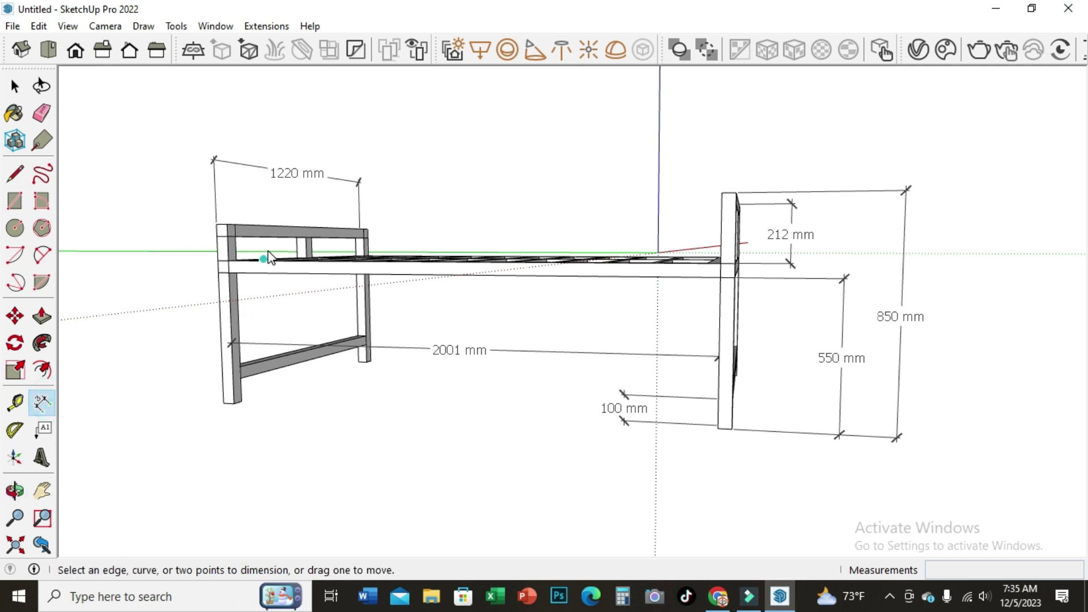
left_click(236, 243)
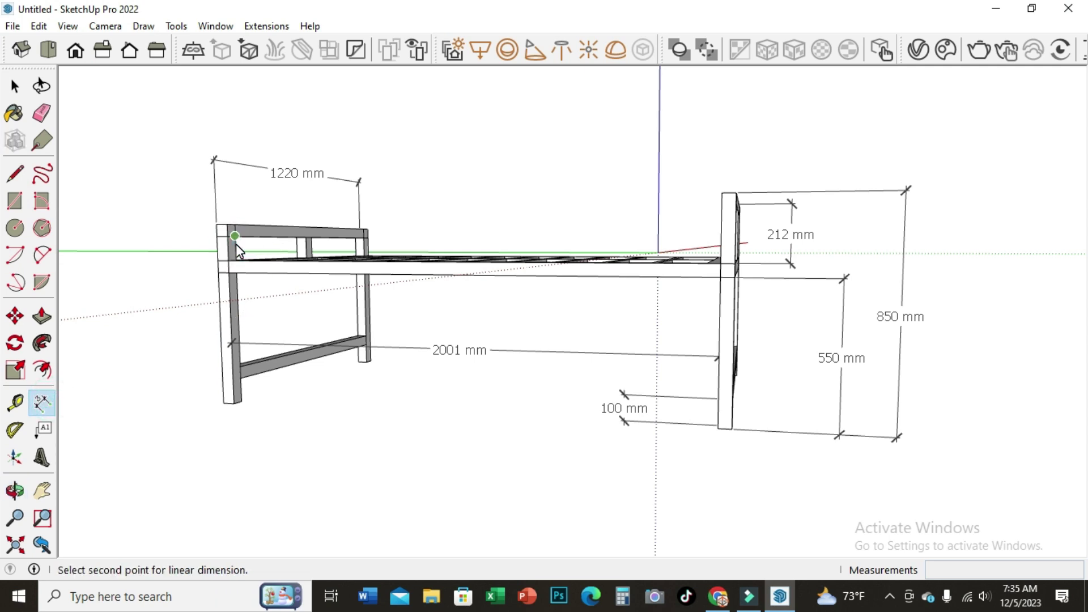
key("Escape")
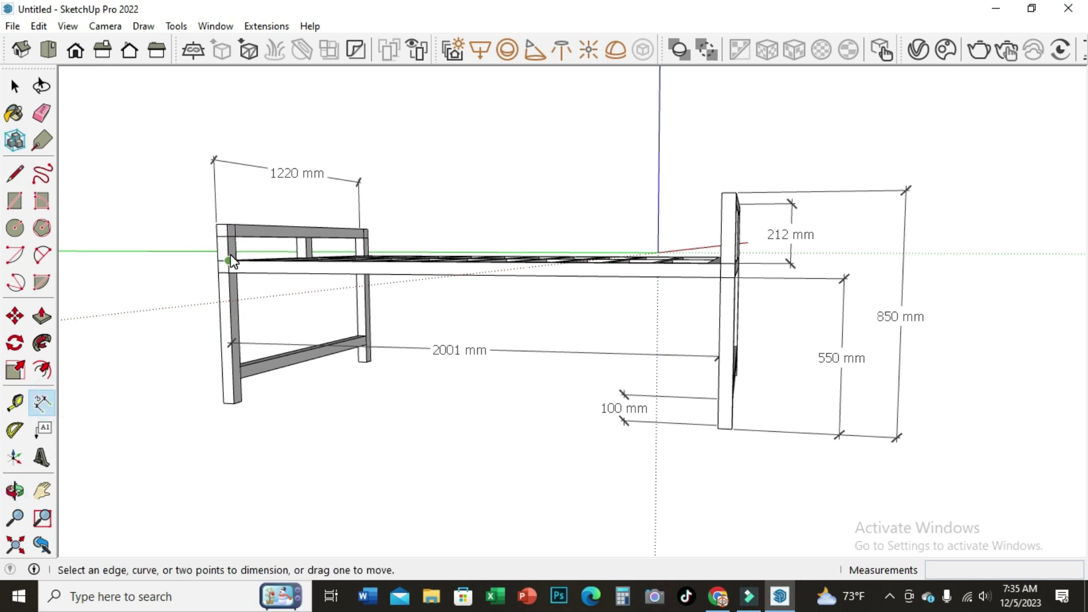
left_click(227, 242)
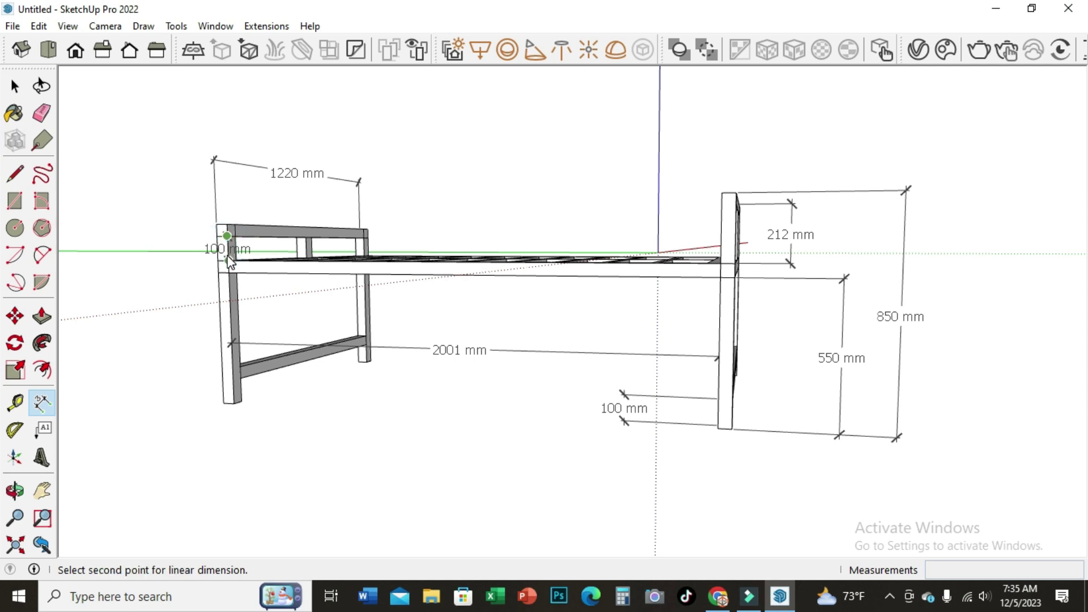
left_click(228, 255)
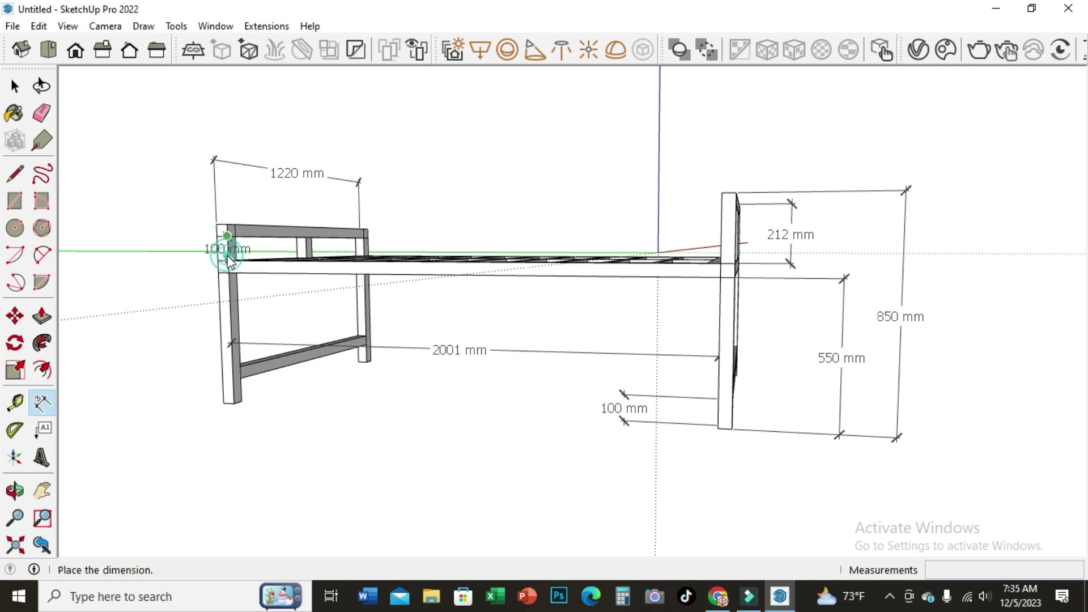
left_click(176, 266)
scroll(173, 267, "down", 1)
scroll(172, 268, "up", 2)
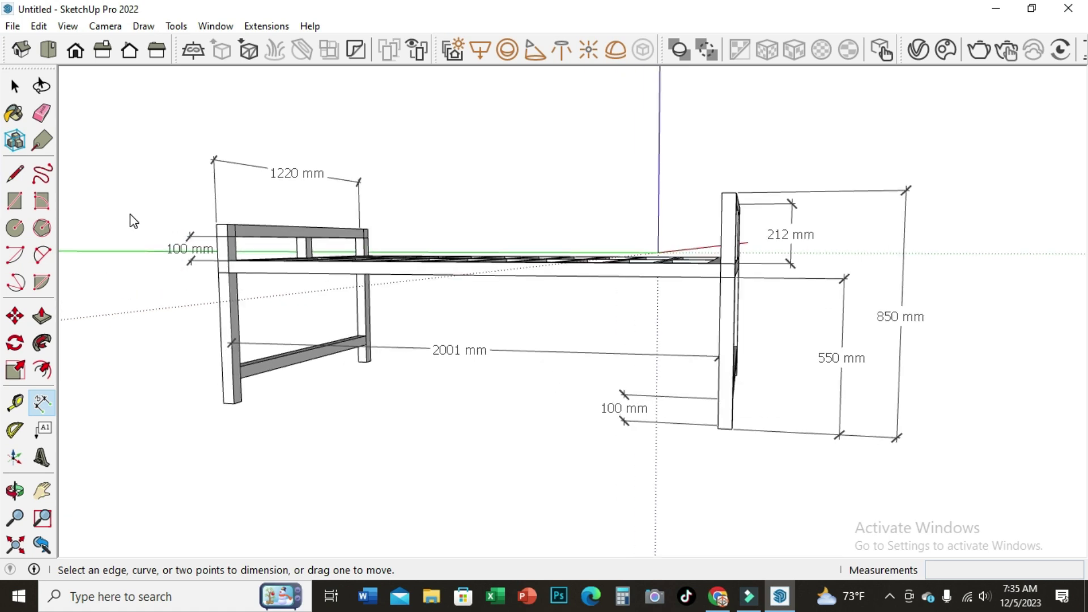
Draw a 50 mm line from the rail endpoint.
left_click(229, 275)
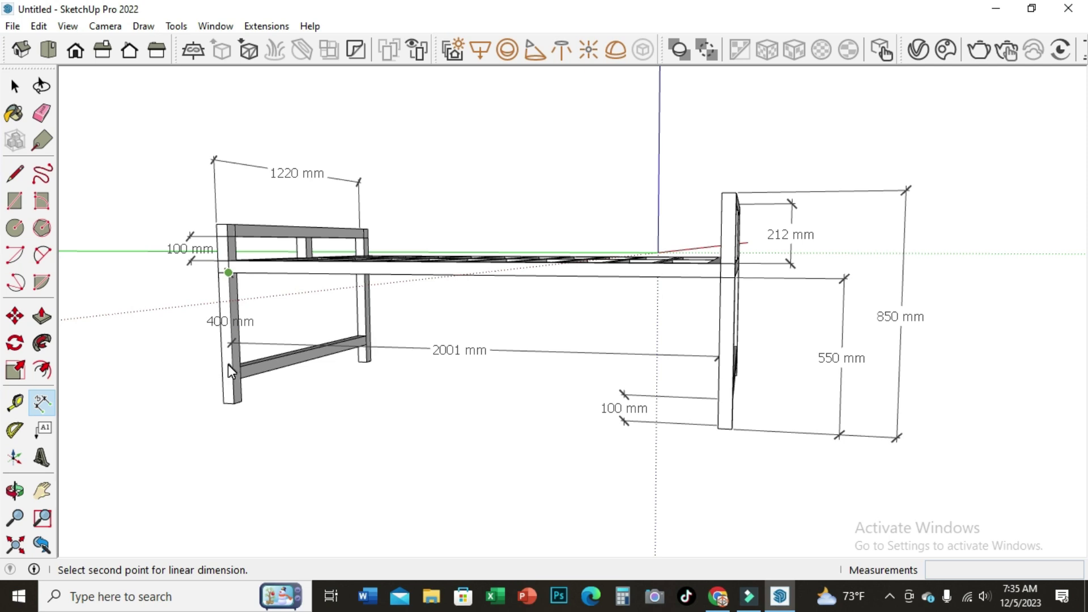
key("r")
key("l")
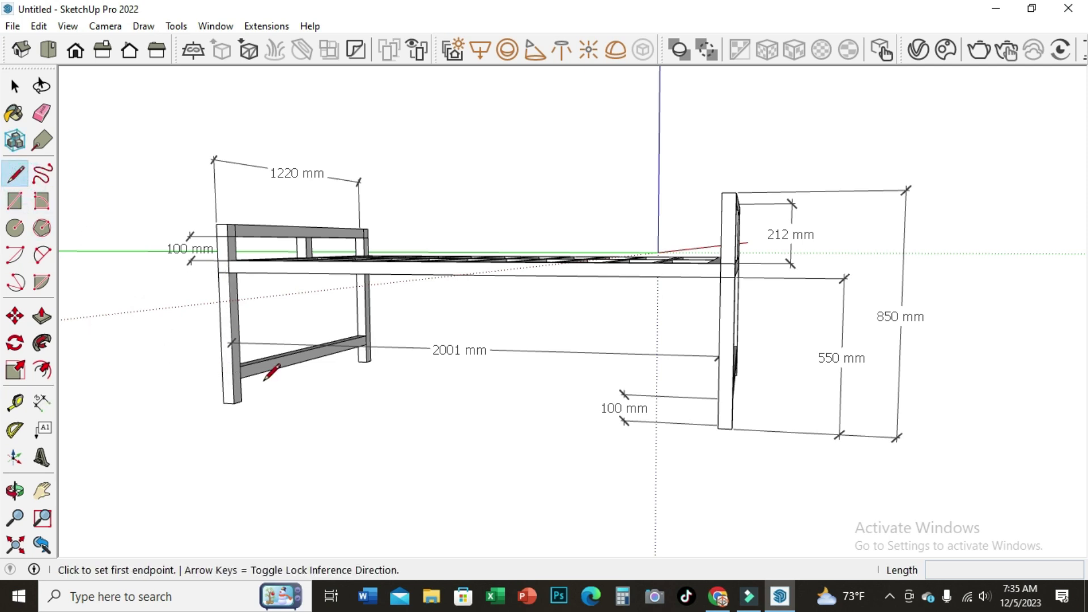
left_click(240, 365)
type("50")
key("Return")
key("Escape")
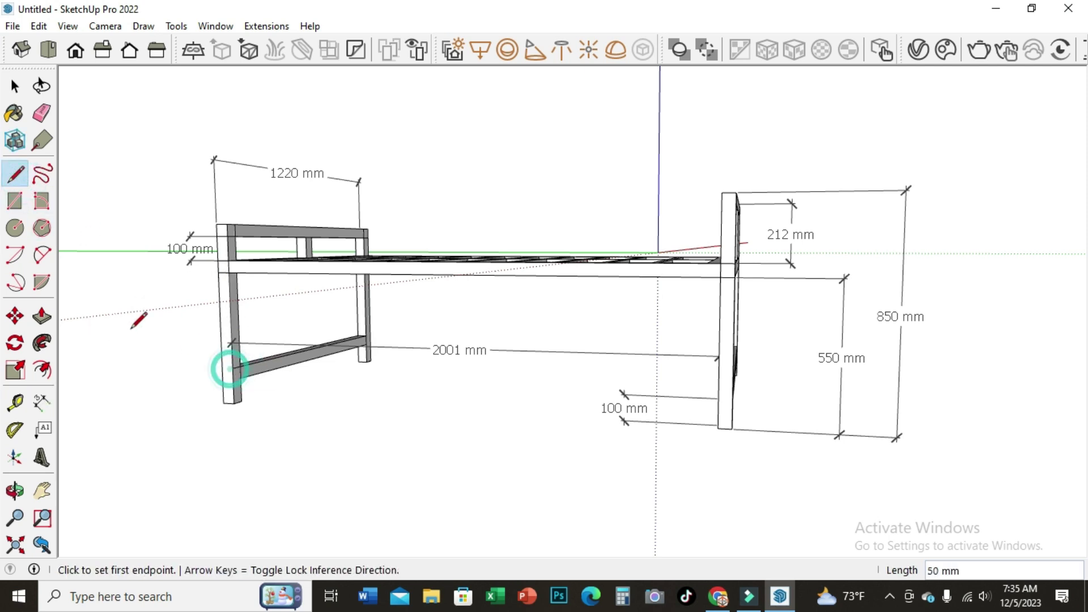
Dimension 400 mm from the top rail endpoint down to the lower rail.
left_click(41, 402)
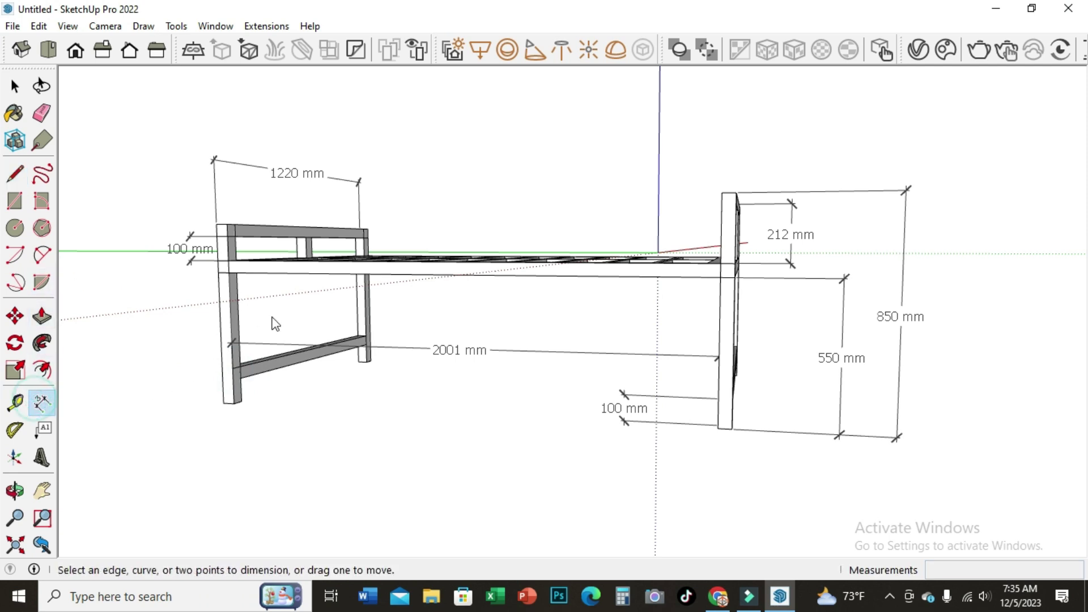
left_click(228, 276)
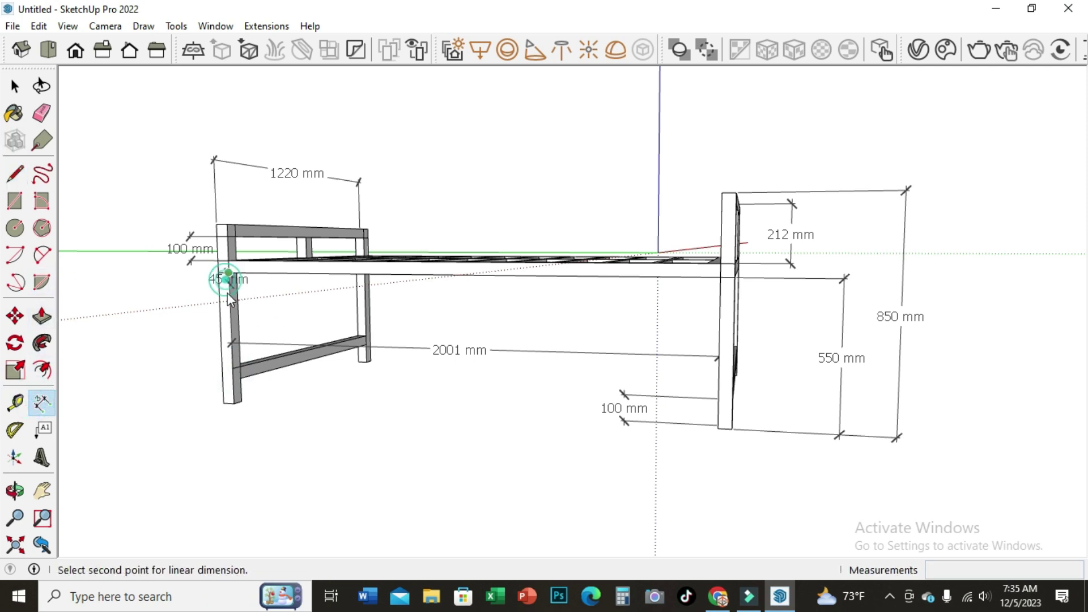
left_click(232, 367)
left_click(166, 365)
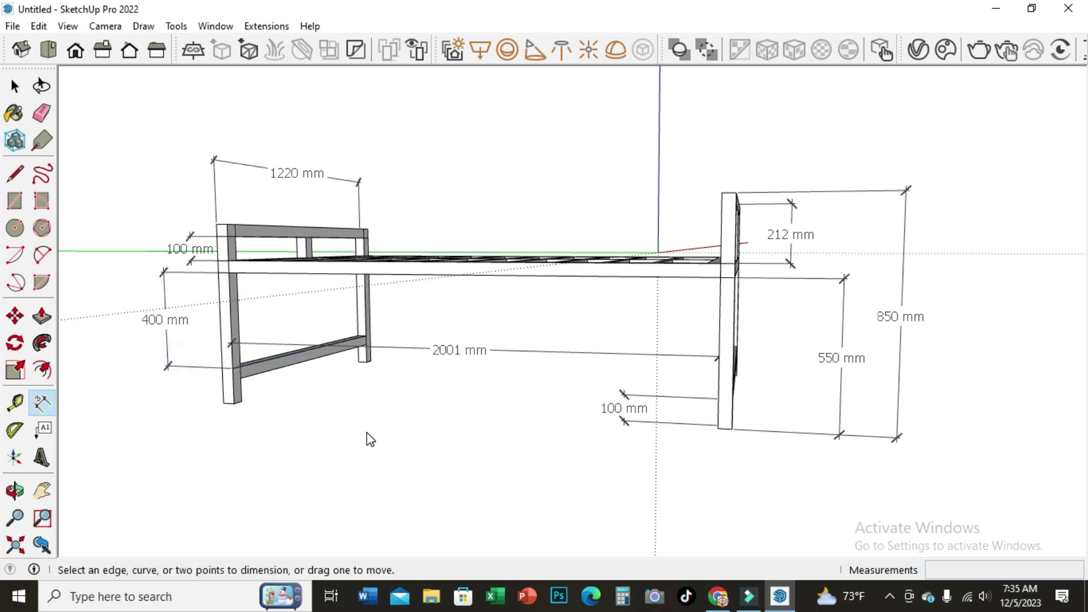
left_click(15, 490)
left_click_drag(324, 425, 509, 425)
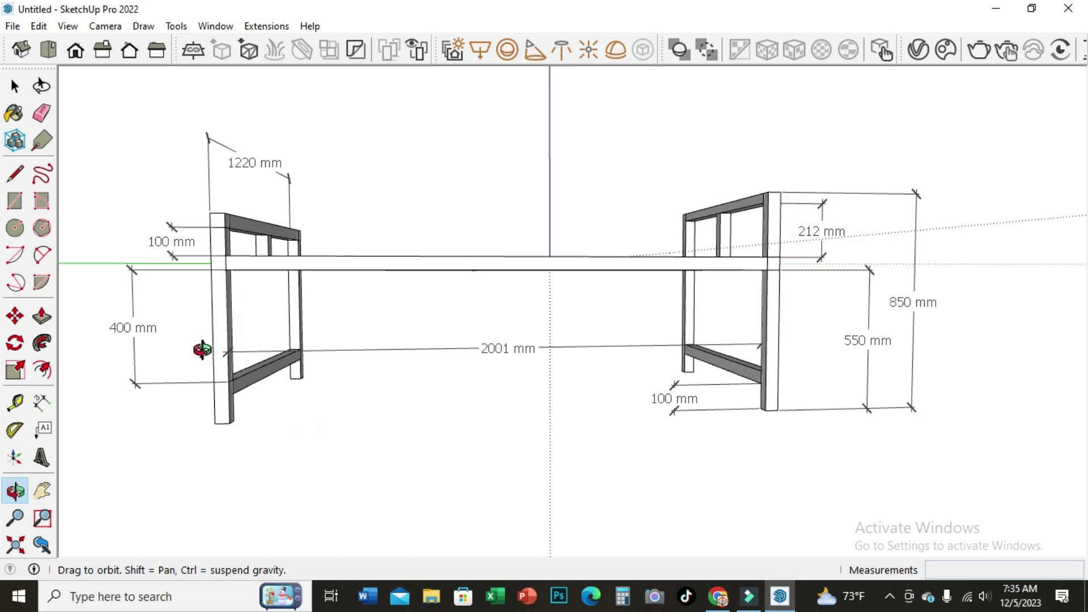
Draw a short line at the right leg and brace corner.
left_click(15, 173)
scroll(793, 365, "up", 3)
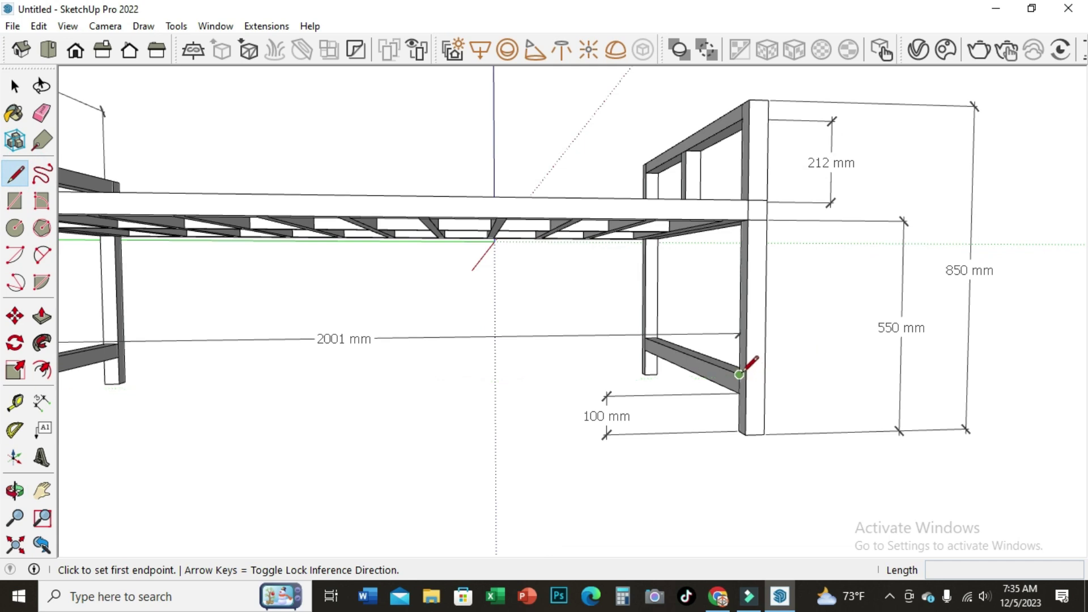
left_click(740, 374)
left_click(748, 373)
scroll(759, 335, "down", 2)
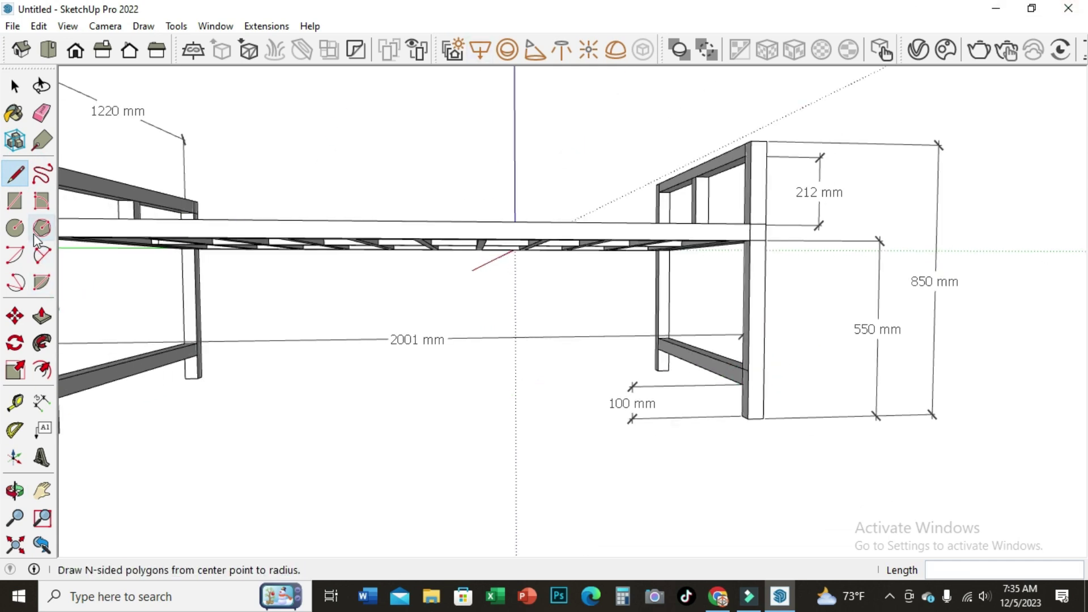
Dimension 403 mm from the rail corner down to the lower brace beside the leg.
left_click(41, 401)
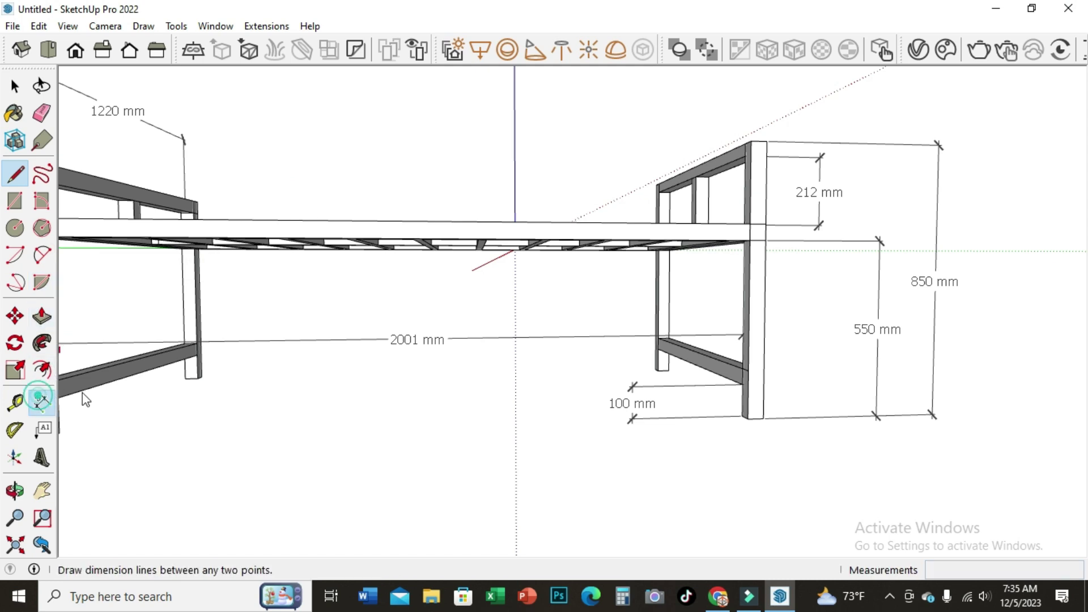
left_click(747, 242)
left_click(742, 369)
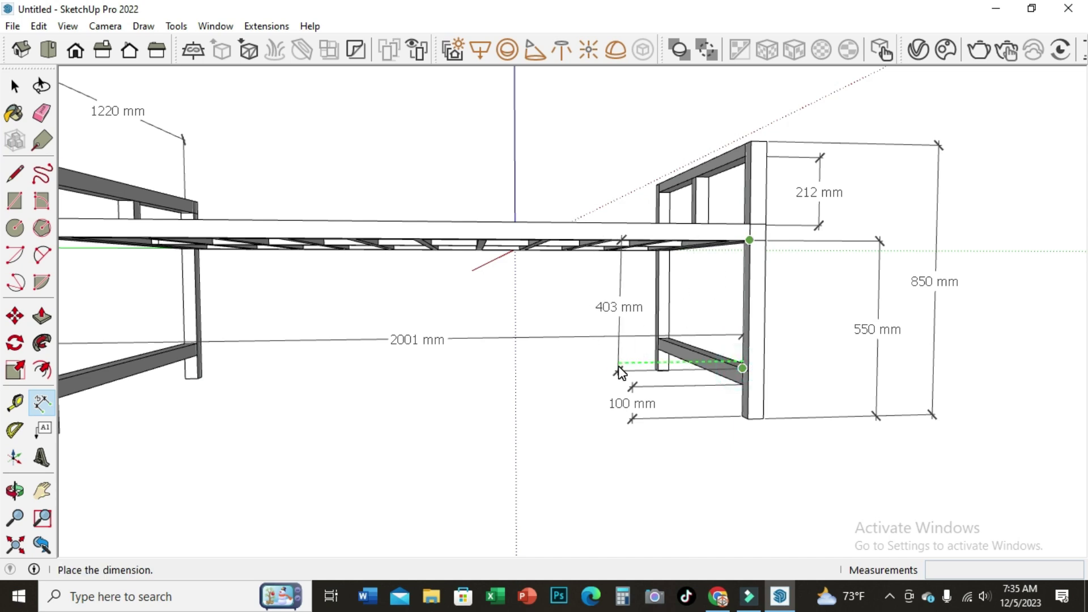
left_click(619, 371)
scroll(549, 368, "down", 5)
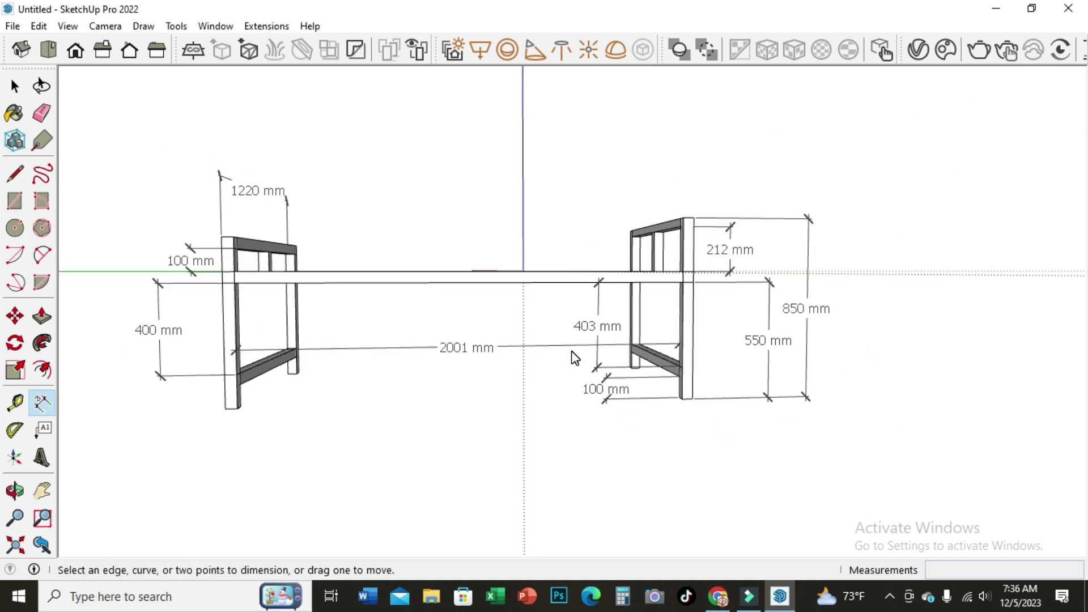
scroll(575, 357, "down", 2)
scroll(480, 407, "up", 1)
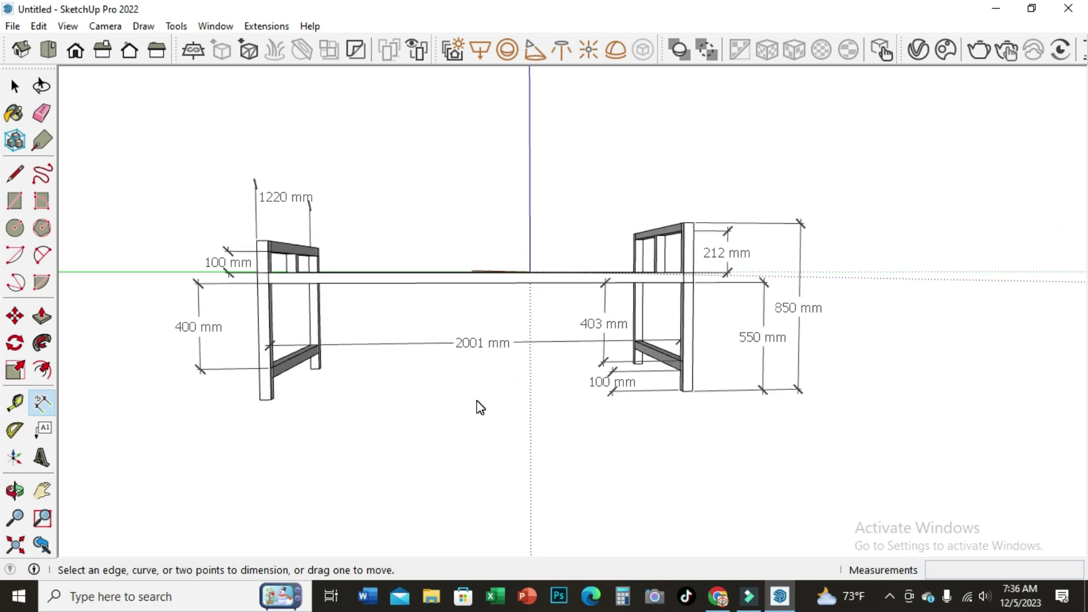
left_click(42, 113)
Erase the 1220 mm width dimension and re-export the view as bed.jpg, overwriting it.
left_click(244, 196)
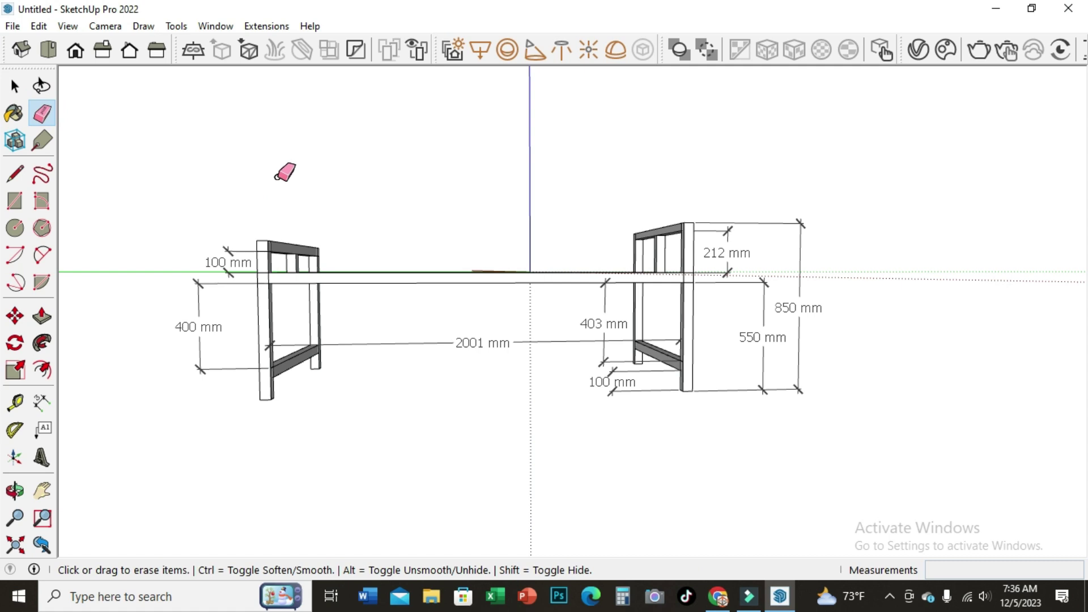
left_click(12, 25)
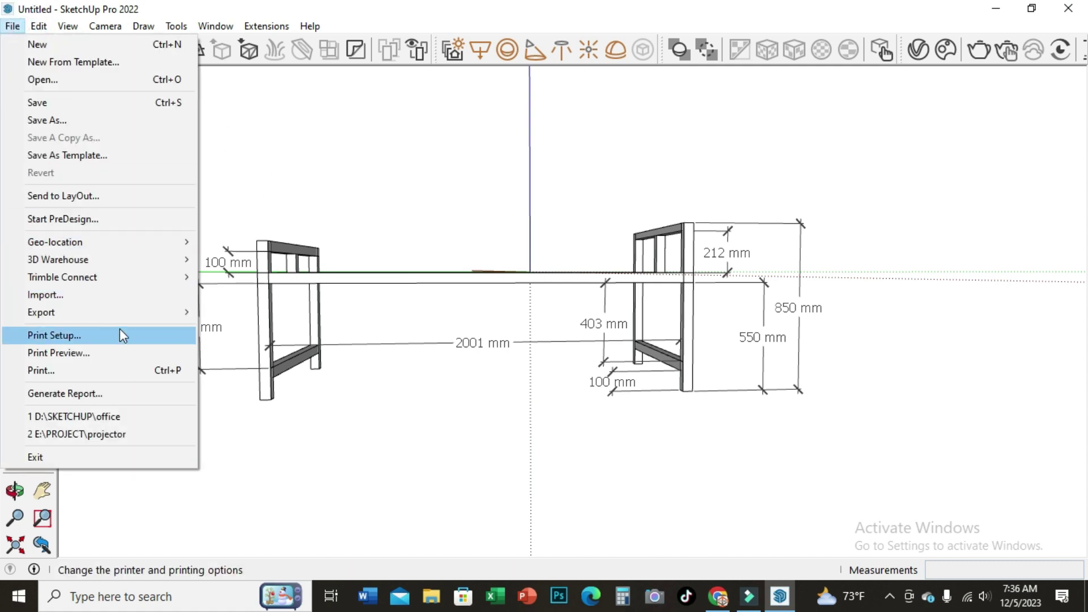
mouse_move(40, 312)
left_click(248, 330)
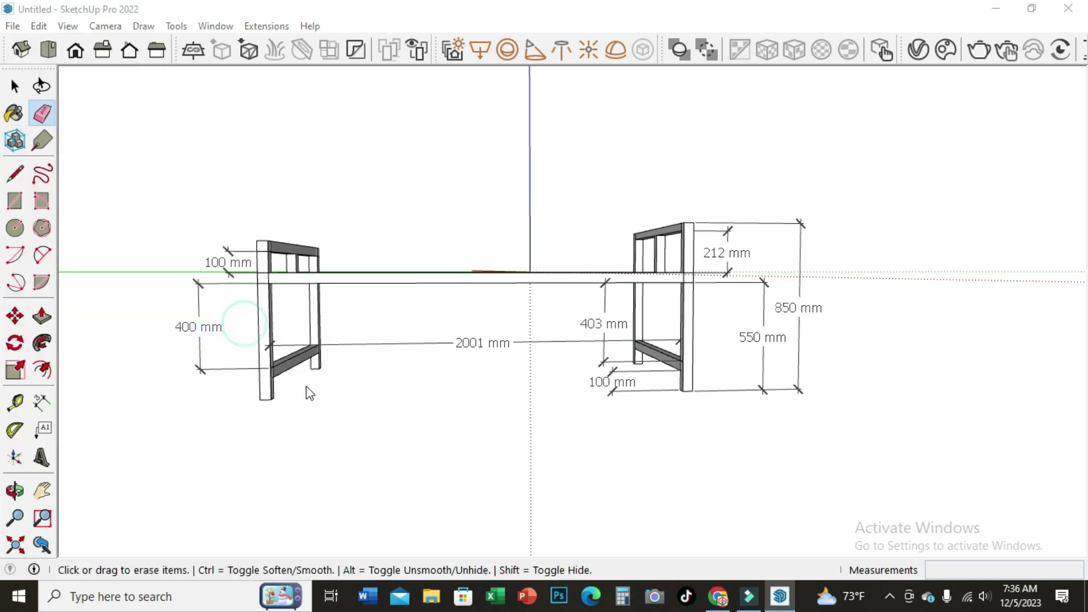
left_click(453, 389)
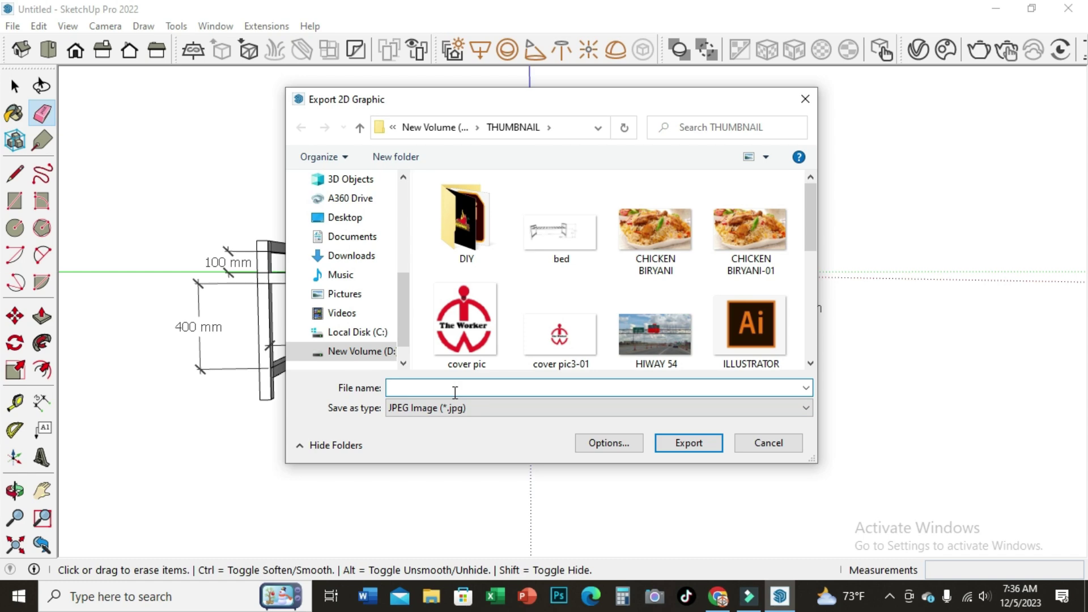
type("bed")
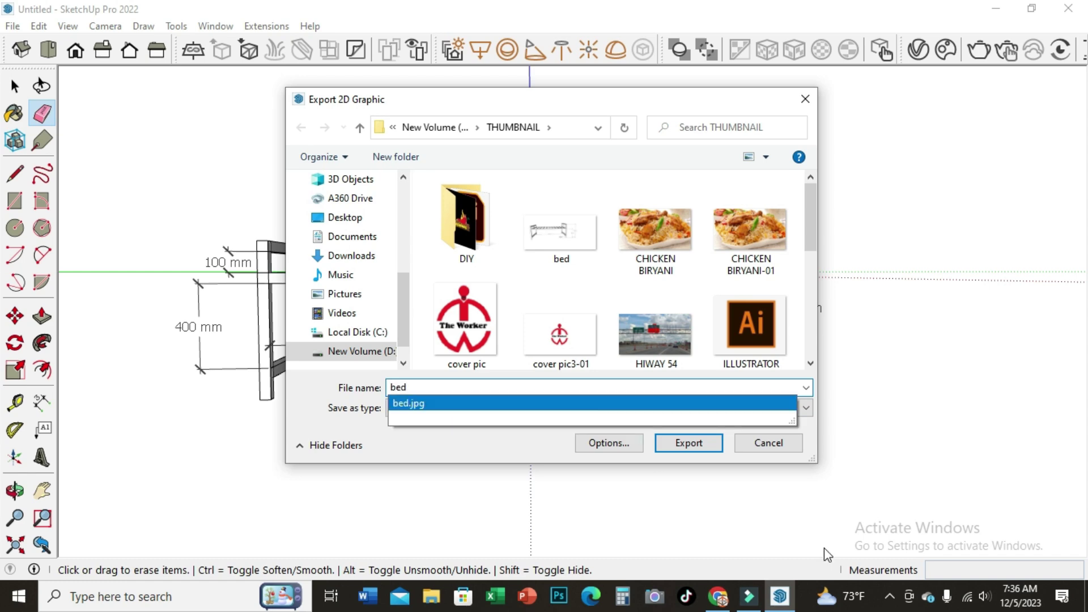
left_click(703, 449)
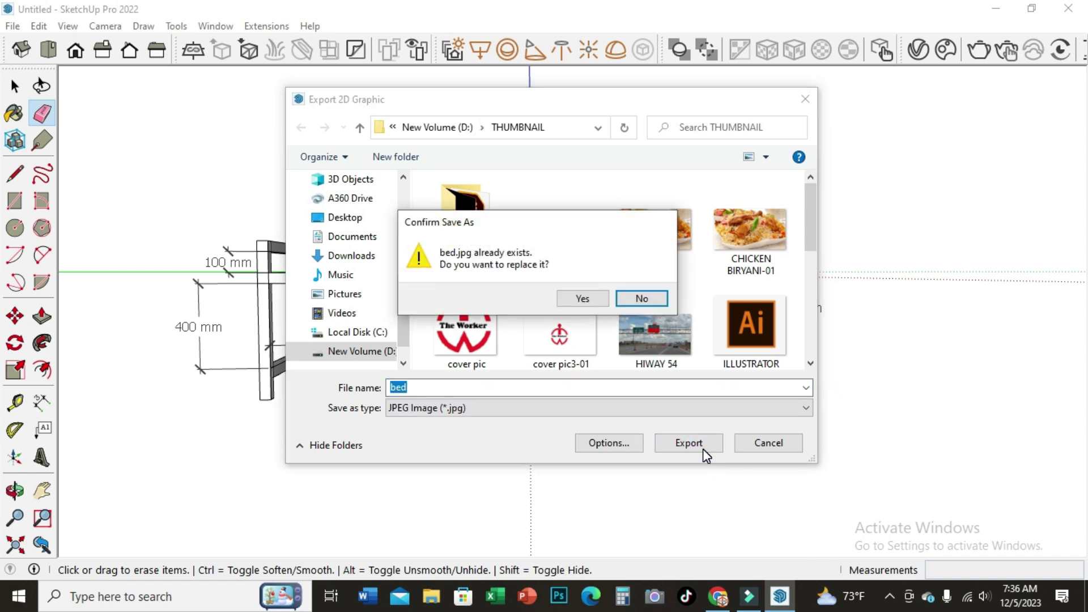
left_click(582, 298)
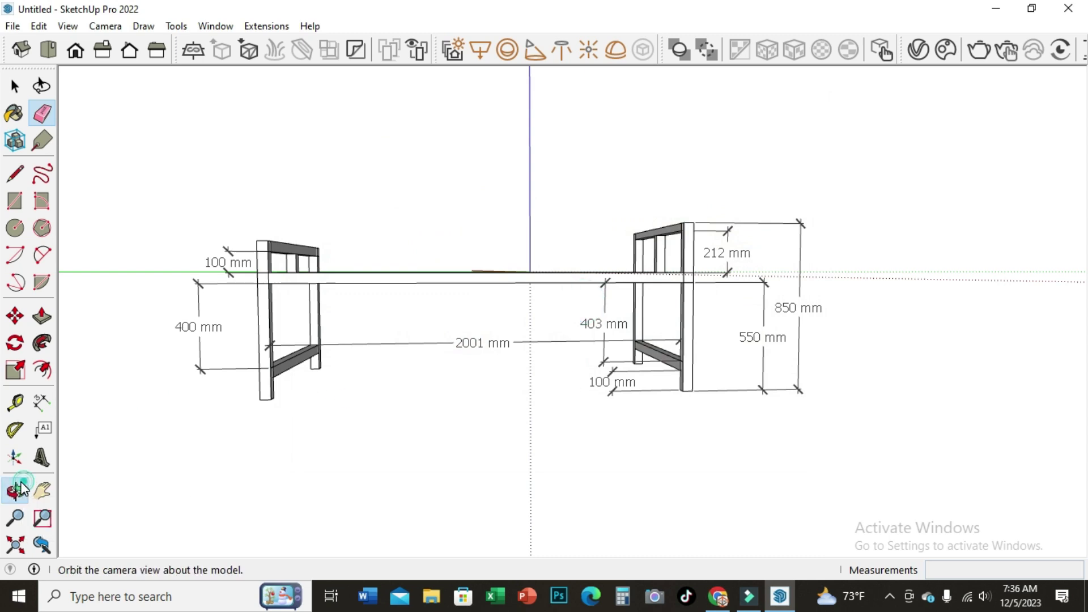
Orbit to an elevated, front-angled view of the bed.
left_click(17, 487)
mouse_move(266, 403)
left_mouse_down()
mouse_move(565, 450)
mouse_move(515, 369)
mouse_move(638, 355)
mouse_move(627, 249)
mouse_move(578, 291)
mouse_move(580, 238)
mouse_move(217, 339)
mouse_move(573, 189)
mouse_move(548, 287)
mouse_move(425, 226)
mouse_move(427, 187)
mouse_move(383, 180)
mouse_move(575, 190)
mouse_move(422, 262)
mouse_move(685, 274)
mouse_move(694, 297)
left_mouse_up()
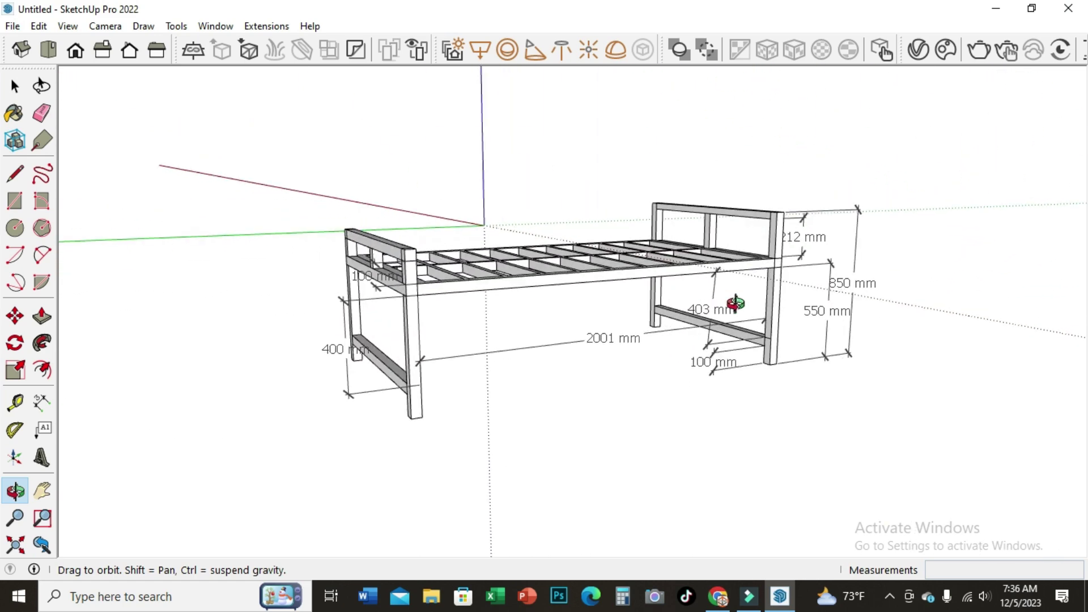
mouse_move(578, 342)
left_mouse_down()
mouse_move(622, 316)
mouse_move(627, 350)
left_mouse_up()
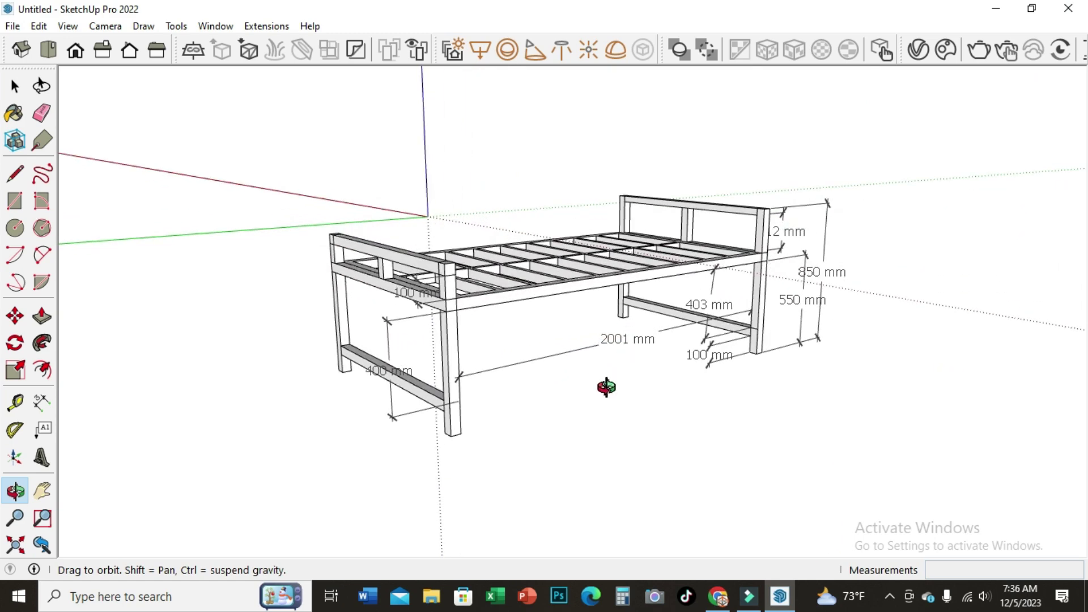
mouse_move(606, 387)
left_mouse_down()
mouse_move(583, 323)
mouse_move(539, 330)
mouse_move(532, 435)
mouse_move(498, 420)
mouse_move(457, 372)
left_mouse_up()
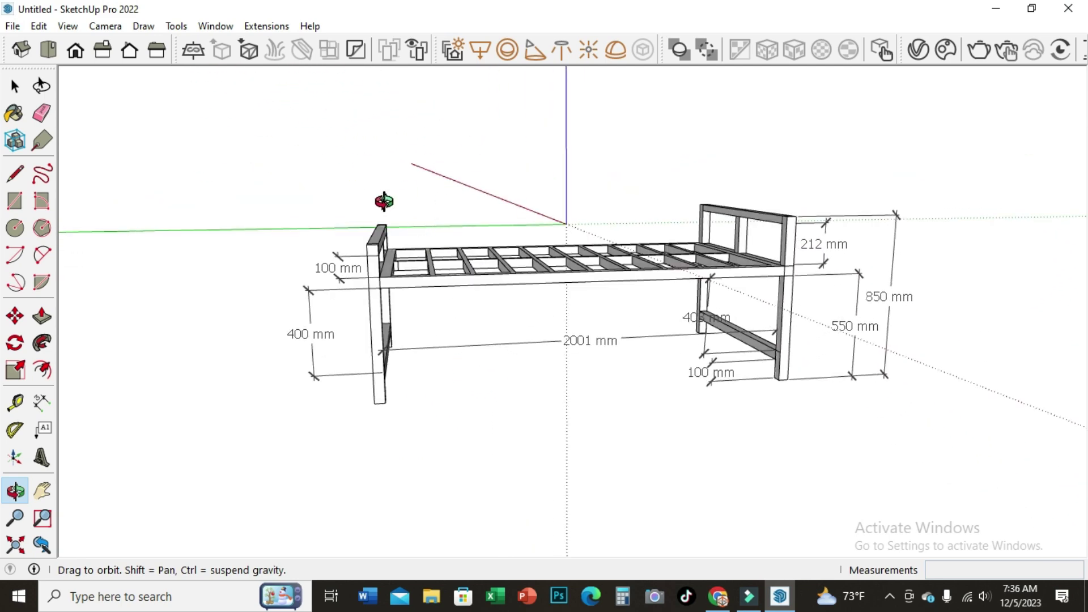
Erase the 400, 100, 212, 850, 550, 2001 and 403 mm dimensions.
left_click(41, 113)
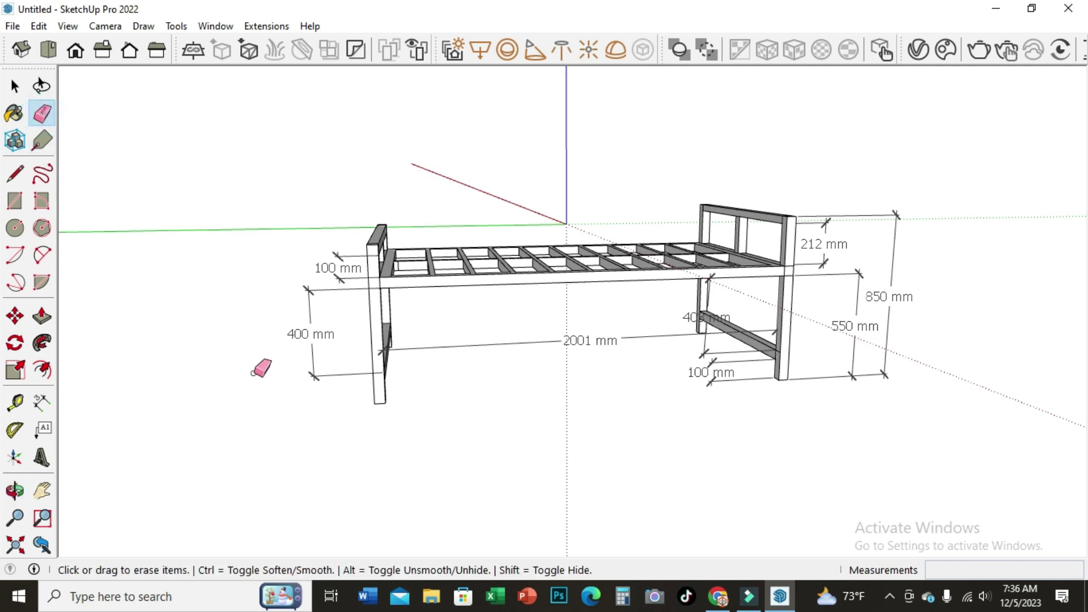
left_click(303, 395)
left_click_drag(307, 393, 342, 236)
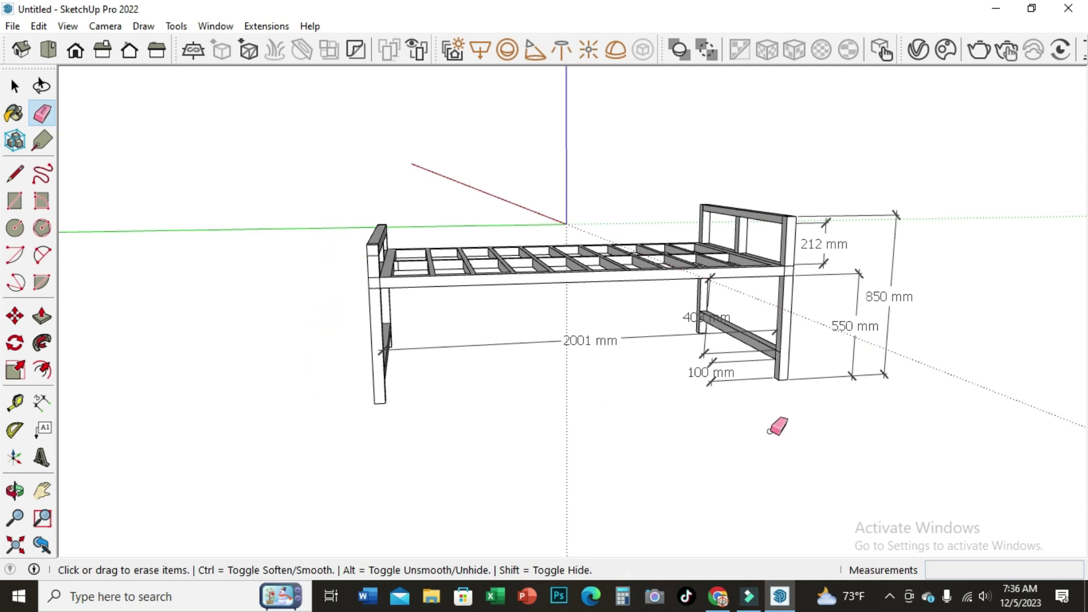
left_click_drag(808, 418, 841, 187)
left_click(733, 389)
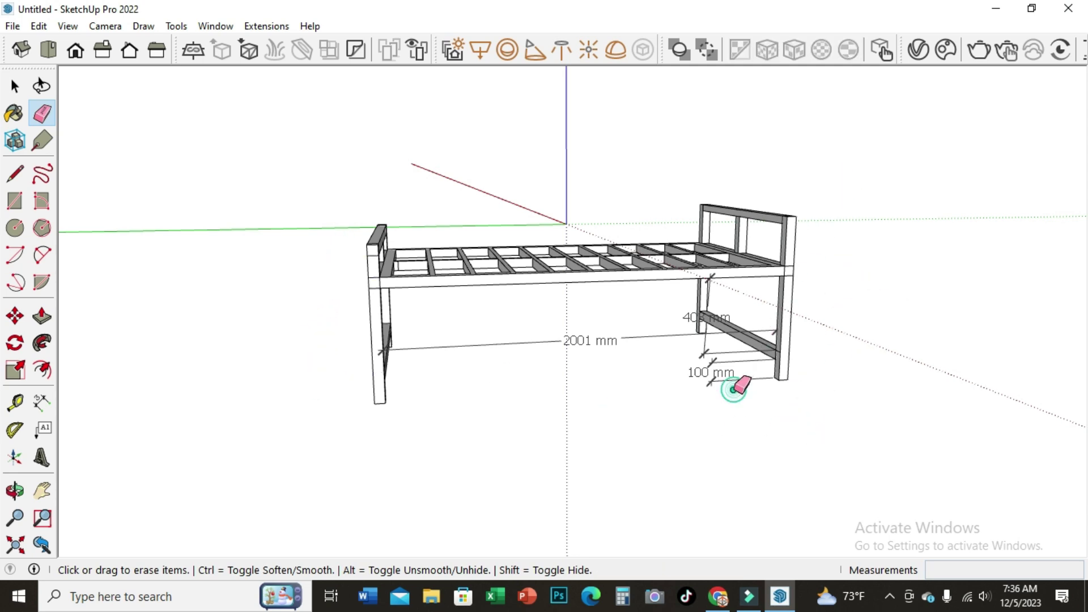
left_click_drag(733, 389, 709, 369)
left_click_drag(631, 362, 628, 335)
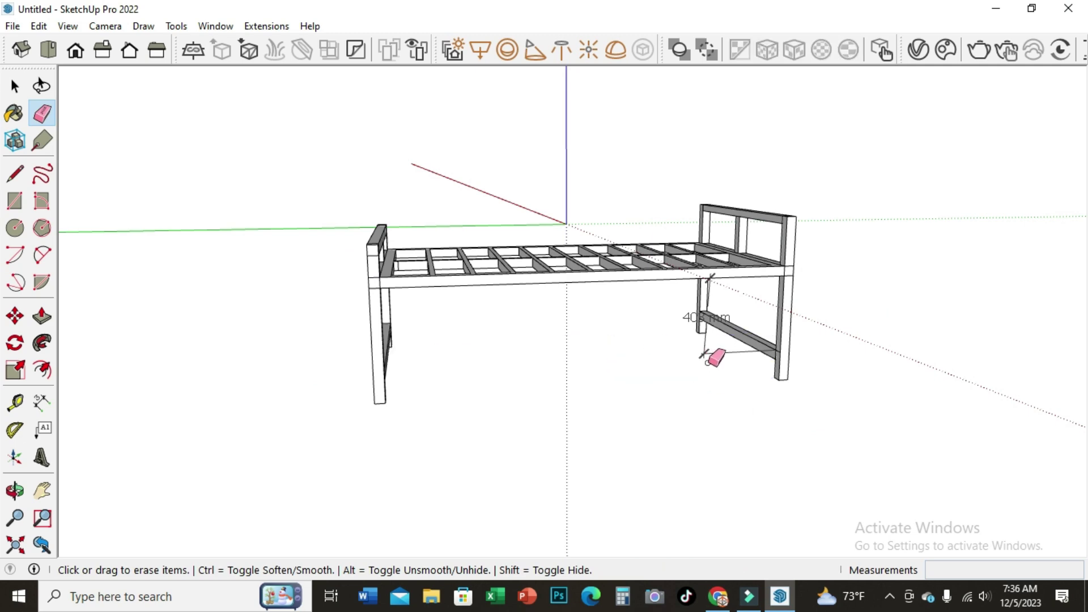
left_click(708, 355)
scroll(729, 323, "down", 2)
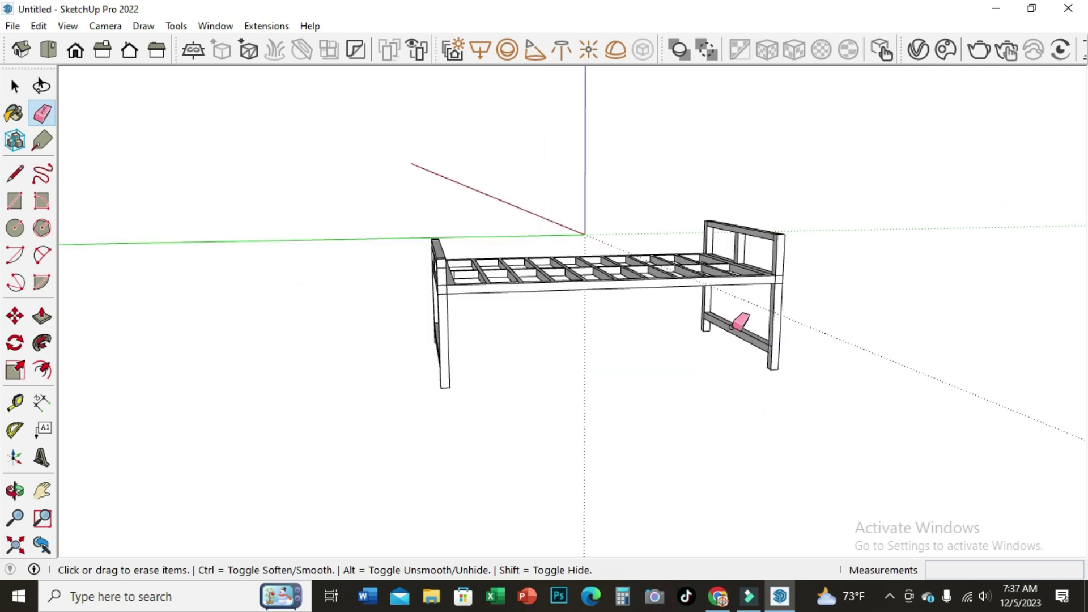
Orbit to a three-quarter, nearly top-down view of the bare frame.
left_click(12, 486)
left_click_drag(317, 340, 679, 433)
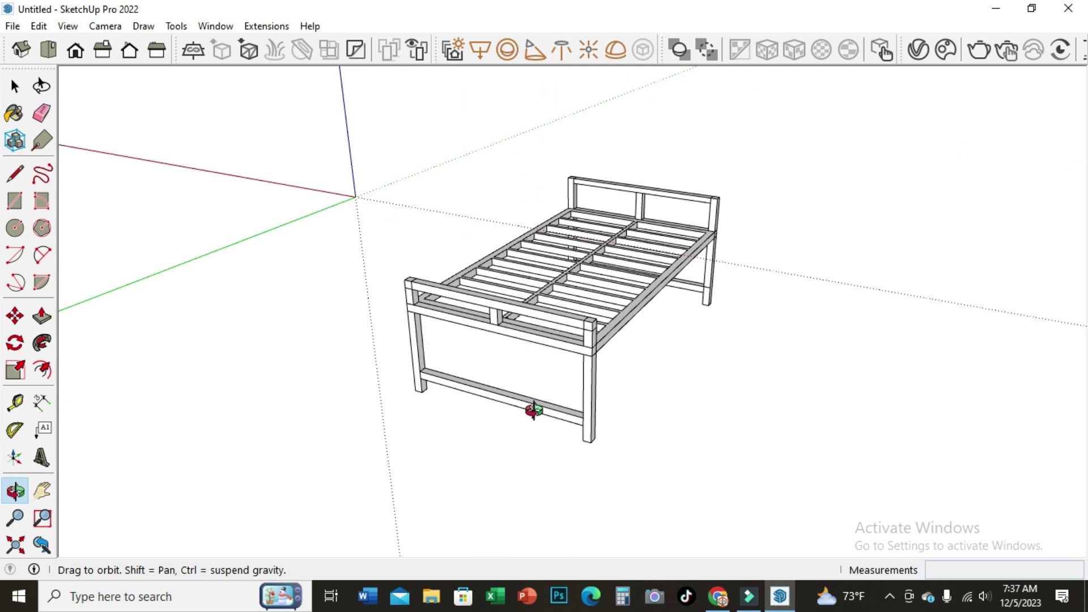
left_click_drag(534, 409, 525, 415)
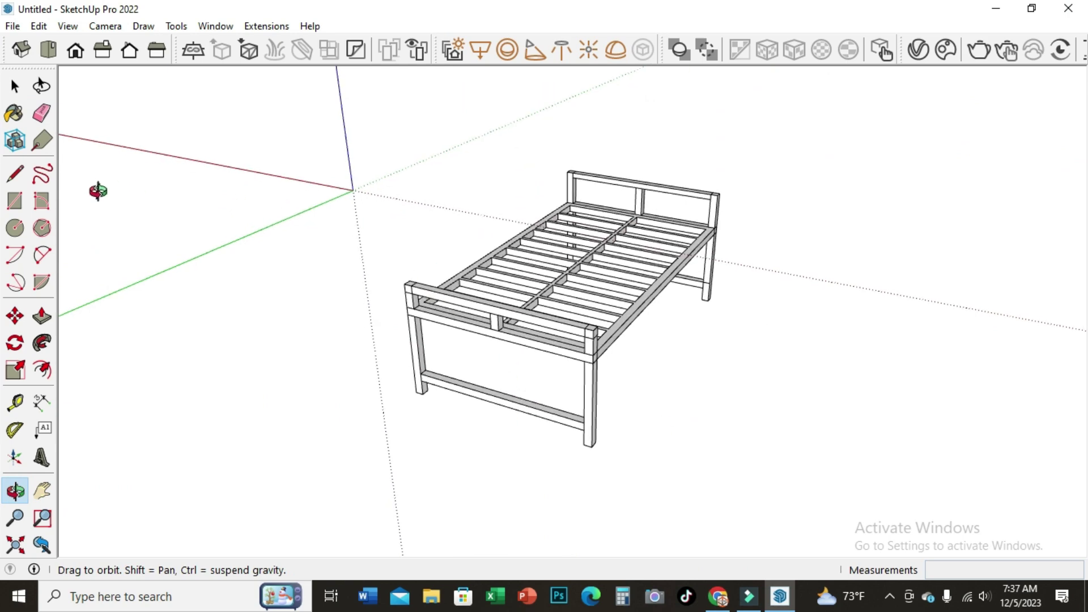
mouse_move(483, 261)
left_mouse_down()
mouse_move(483, 279)
mouse_move(432, 311)
mouse_move(433, 361)
left_mouse_up()
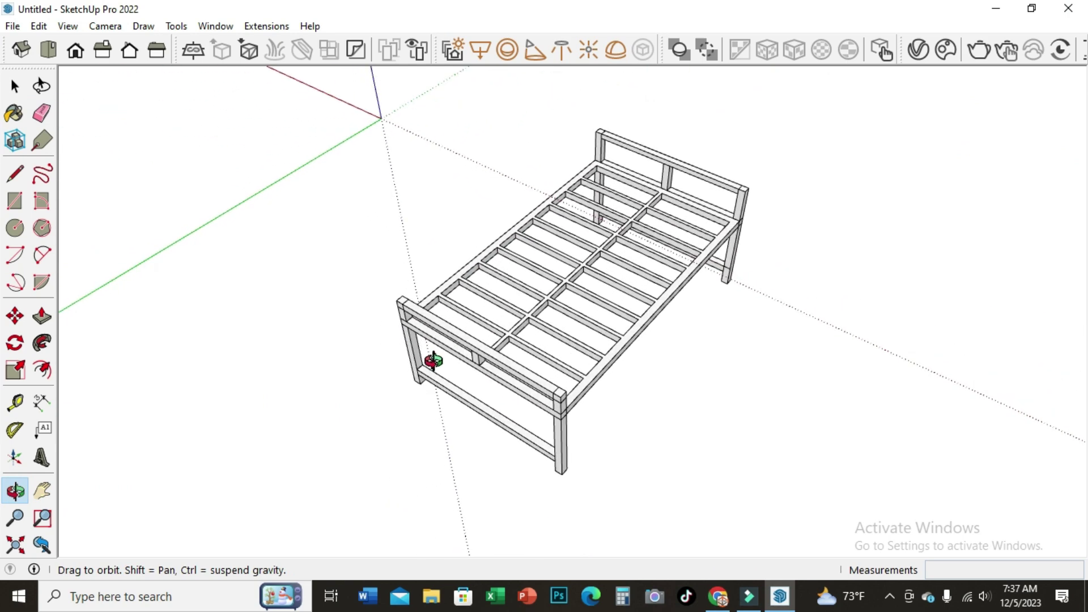
From the Top view, dimension the 1220 mm overall bed width above the frame.
left_click(48, 51)
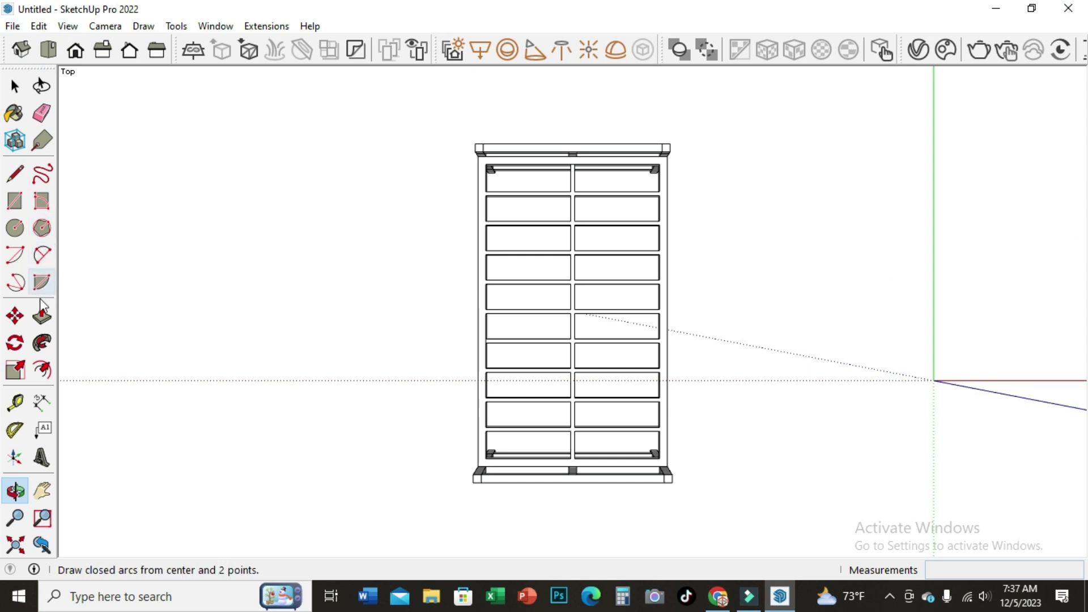
left_click(41, 402)
scroll(487, 182, "up", 1)
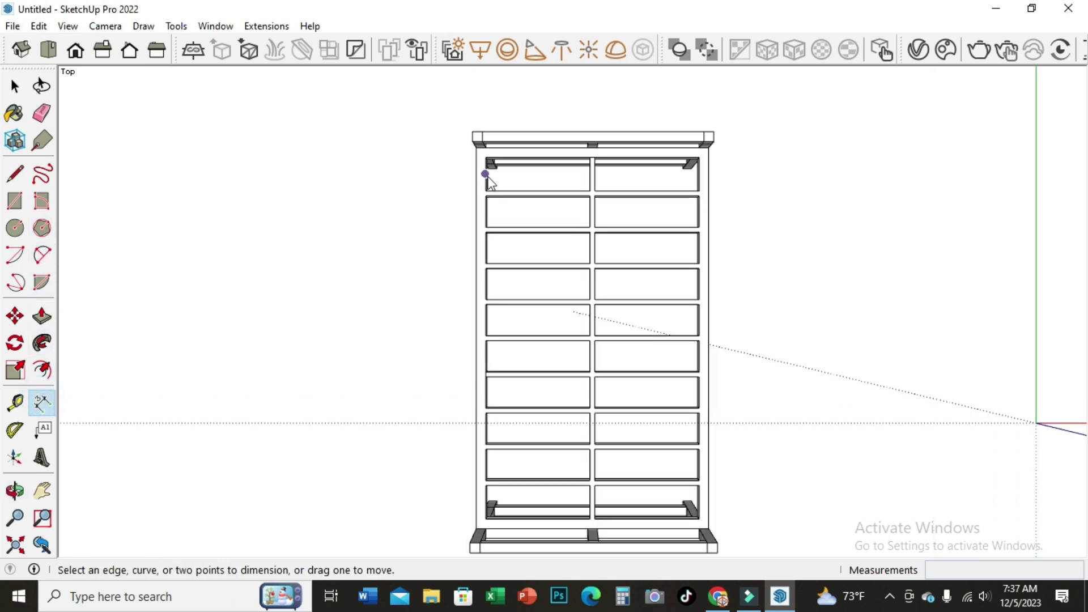
left_click(713, 140)
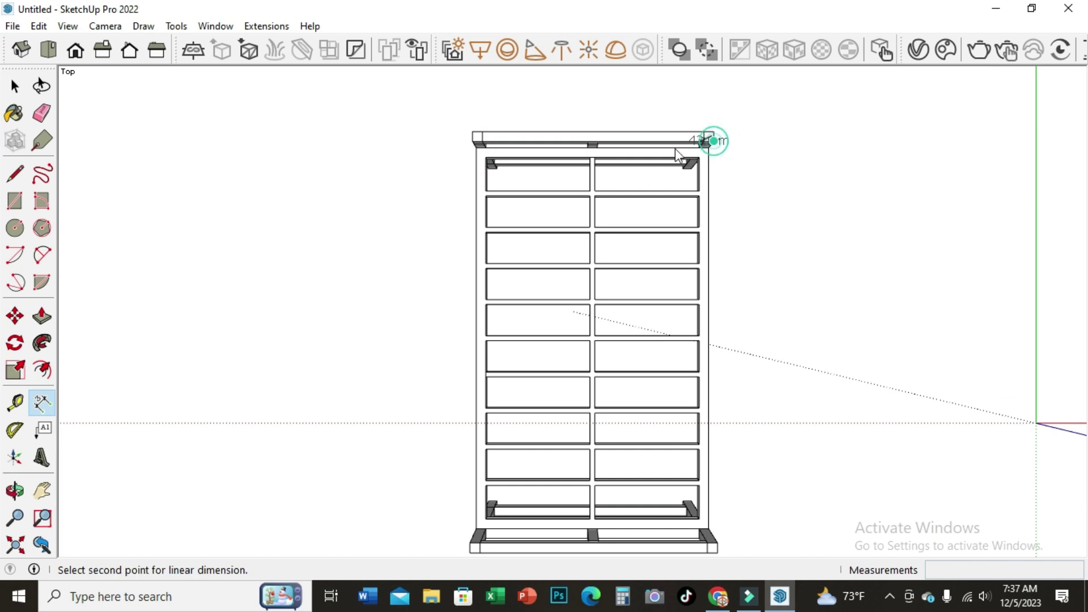
left_click(475, 145)
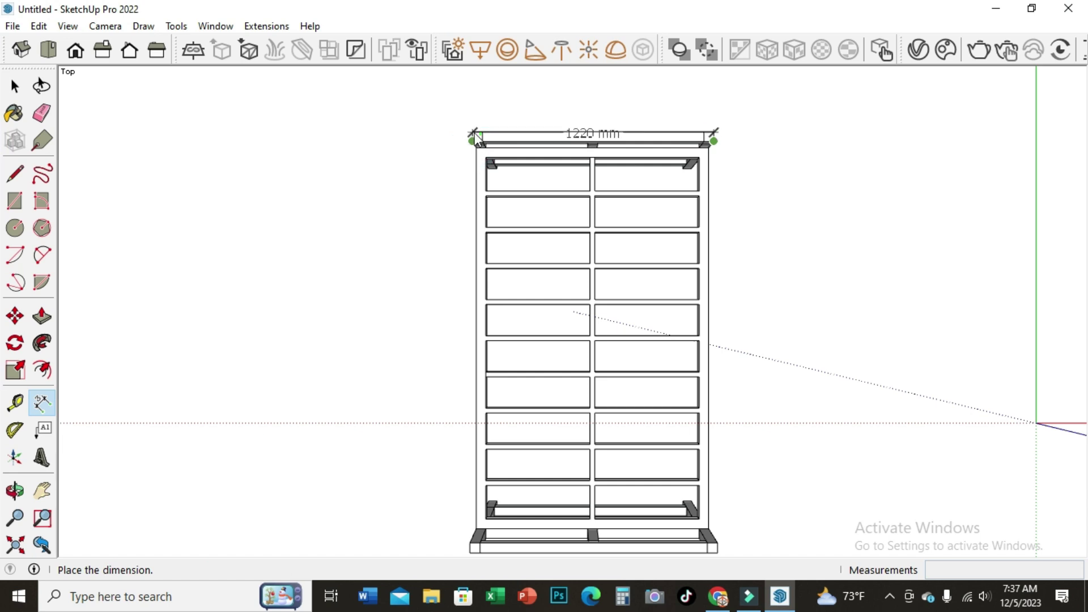
left_click(474, 78)
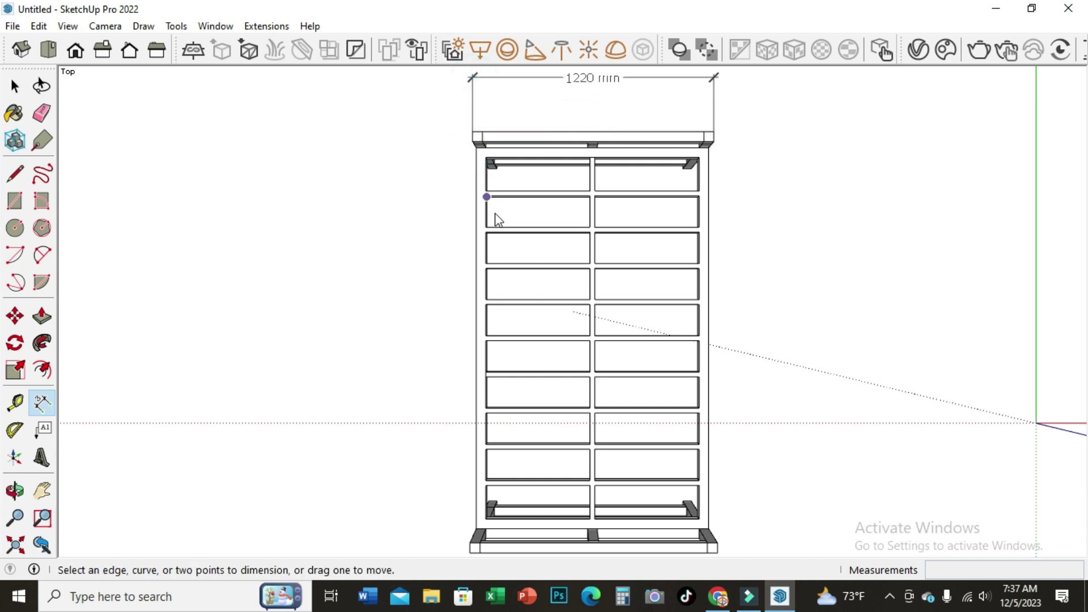
Start a 1120 mm inner-width dimension across the top slat row.
left_click(697, 196)
key("Escape")
scroll(688, 207, "up", 2)
scroll(731, 262, "up", 2)
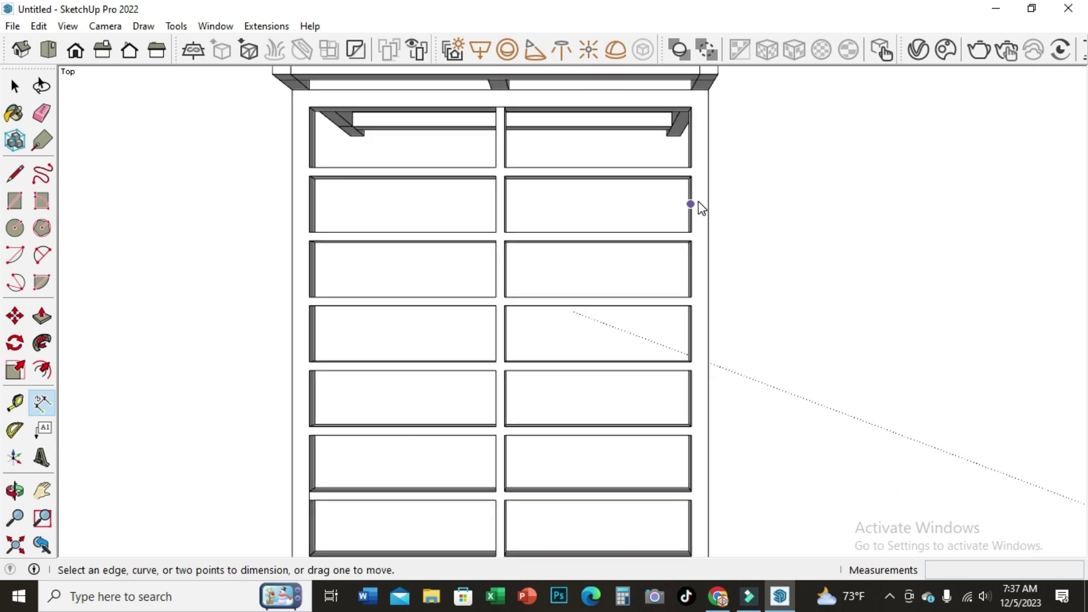
scroll(699, 206, "up", 2)
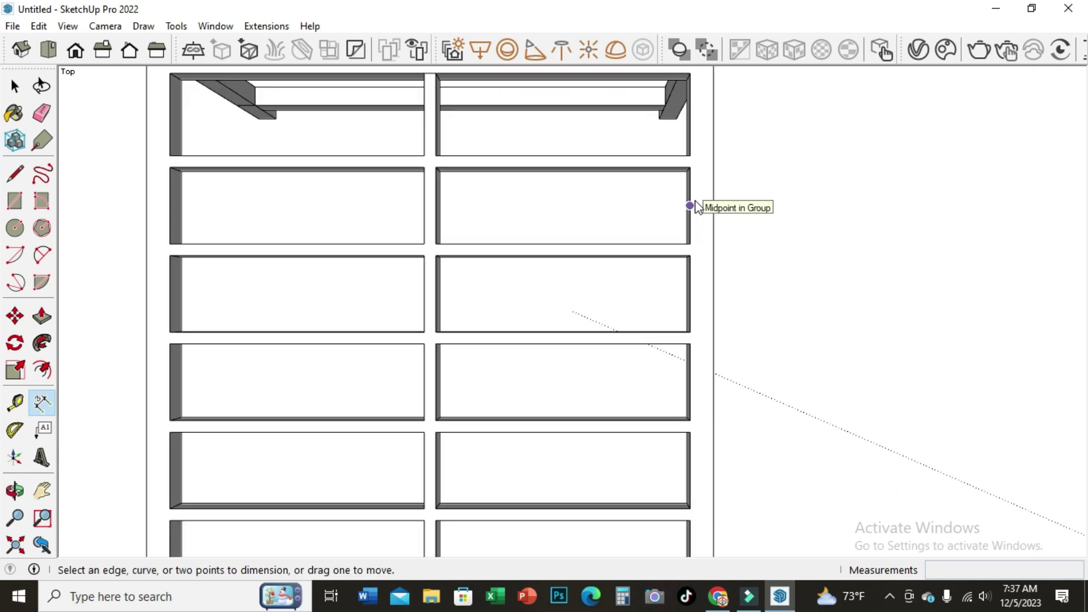
left_click(688, 167)
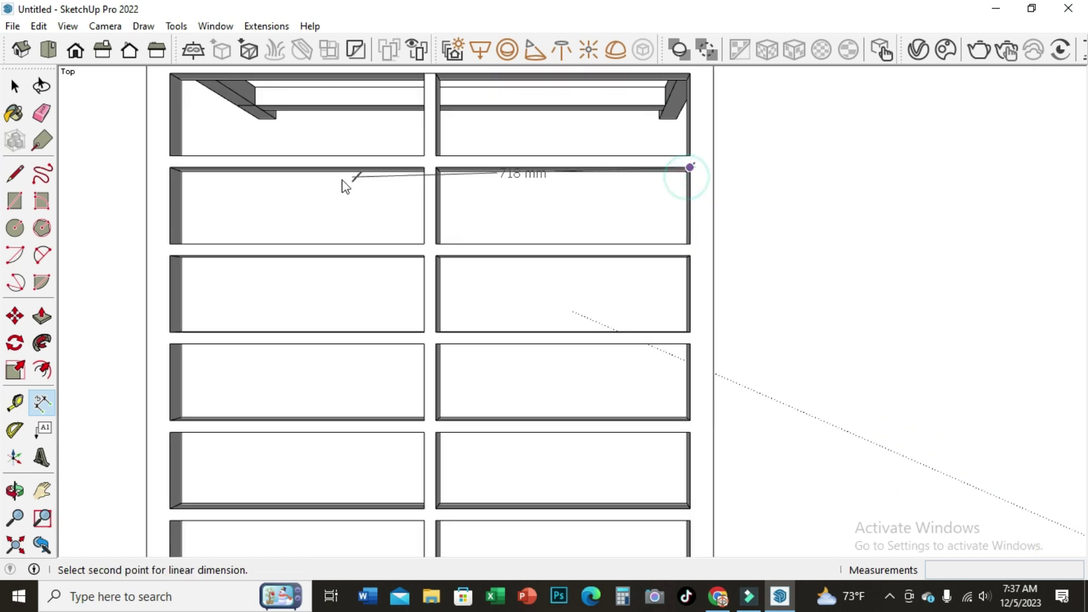
left_click(170, 168)
scroll(181, 199, "down", 1)
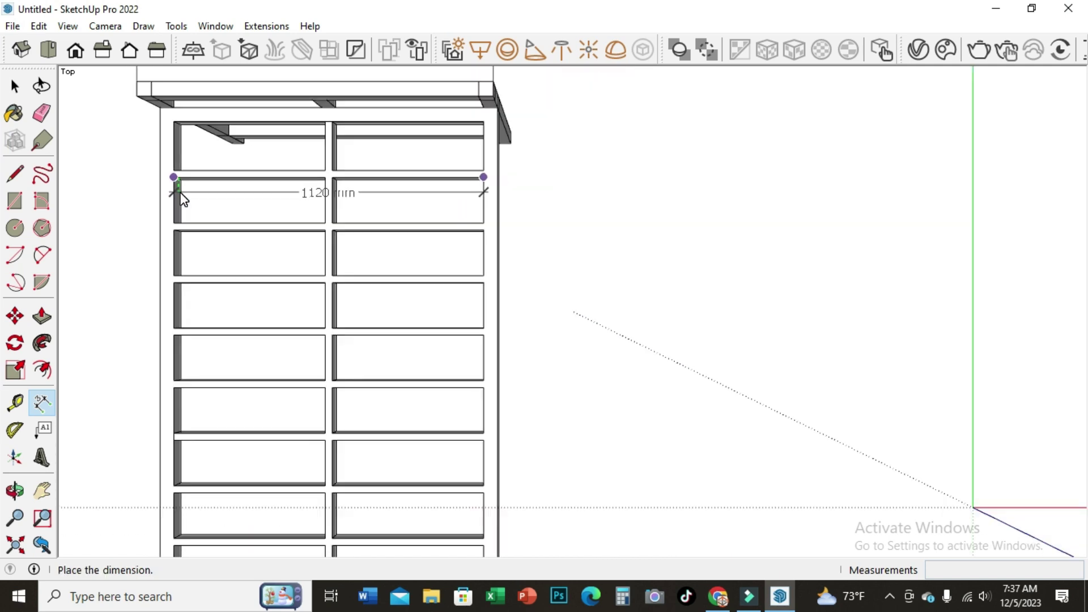
scroll(181, 199, "down", 2)
scroll(181, 198, "down", 1)
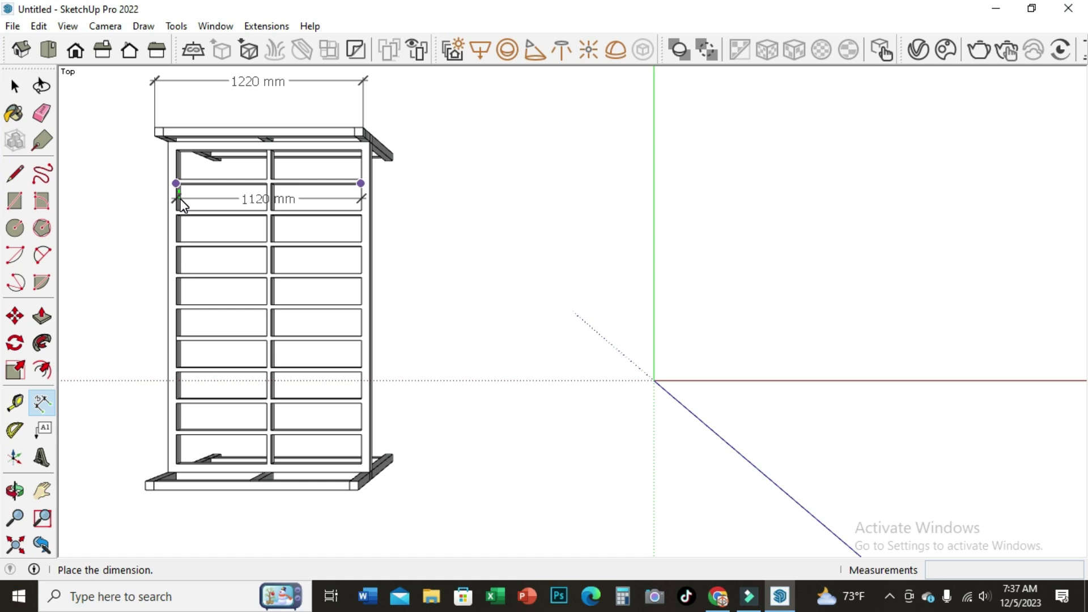
Place the 1120 mm inner-width dimension plus the 1900 mm left and 2000 mm right length dimensions.
left_click(181, 204)
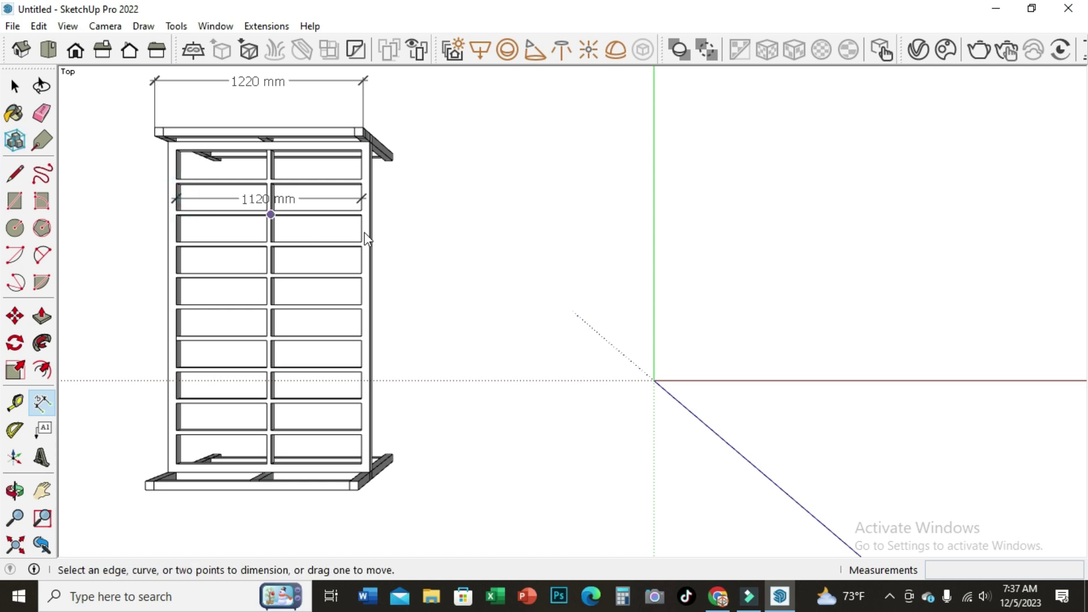
left_click(176, 150)
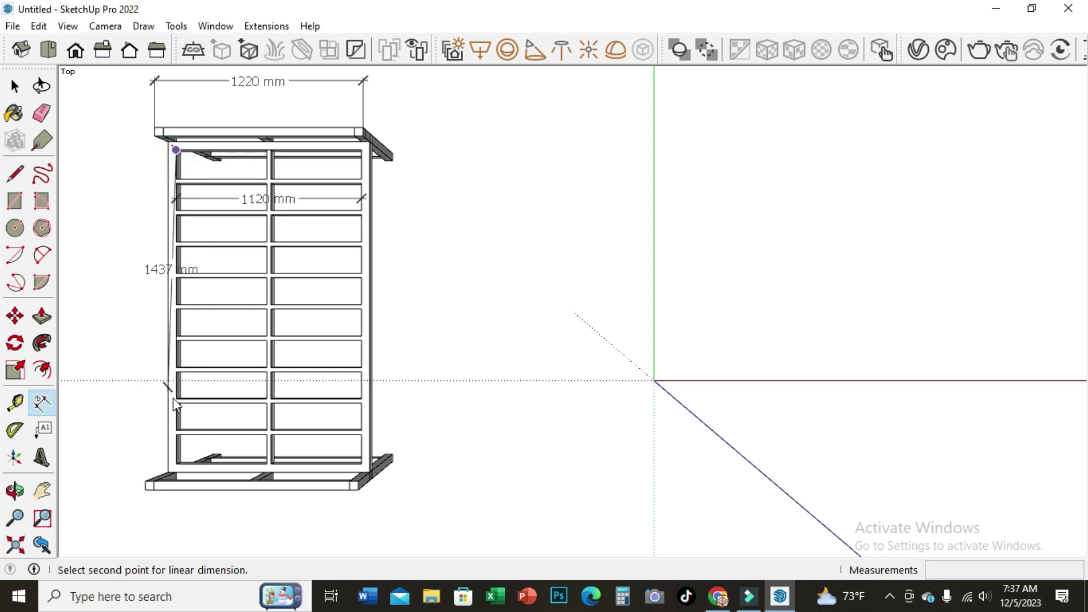
left_click(176, 463)
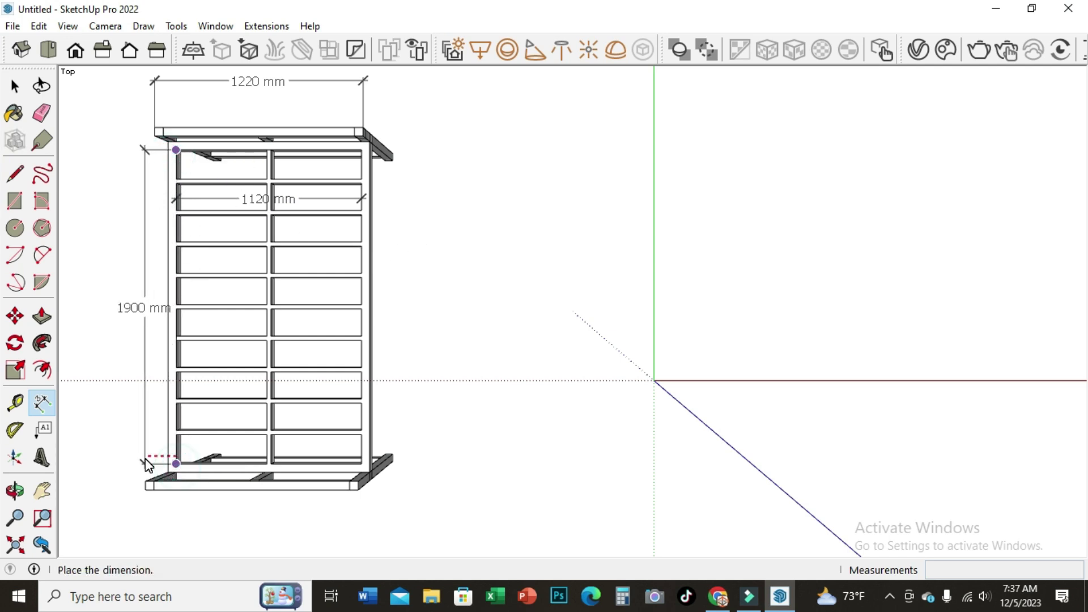
left_click(146, 460)
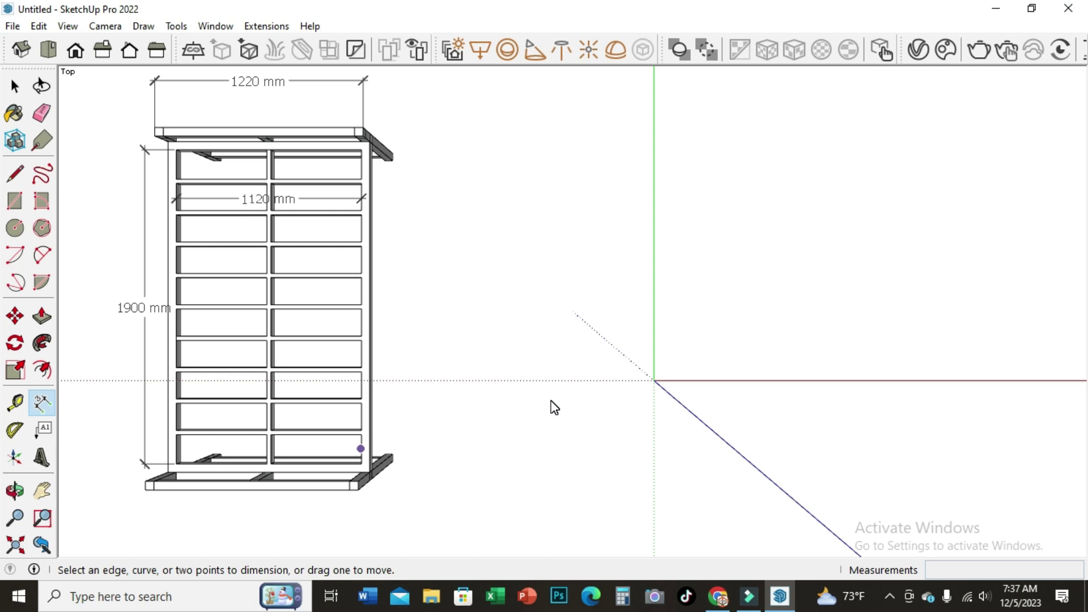
left_click(369, 140)
left_click(369, 471)
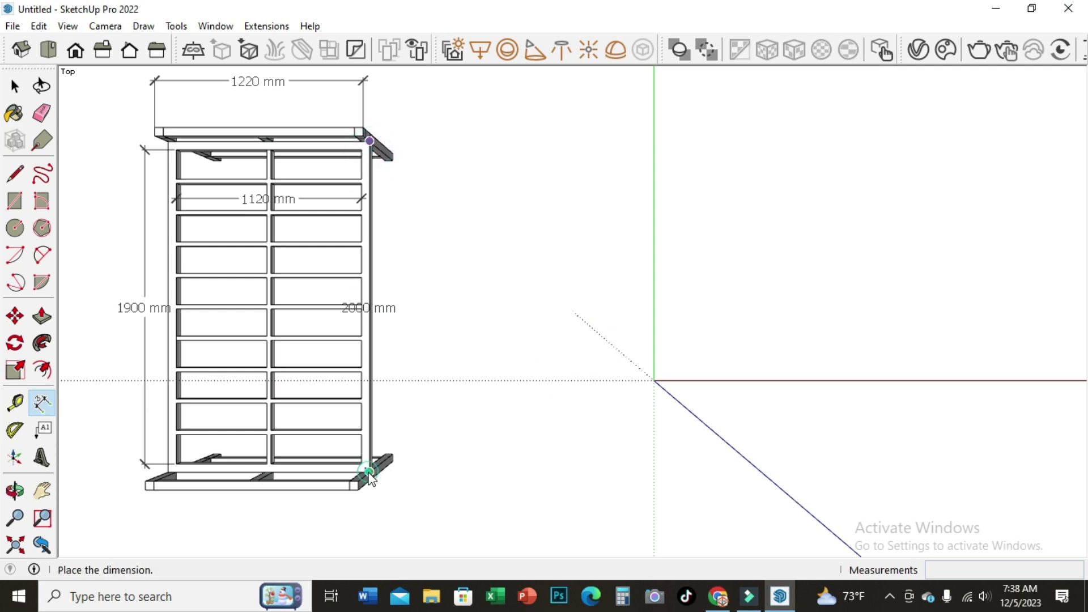
left_click(444, 486)
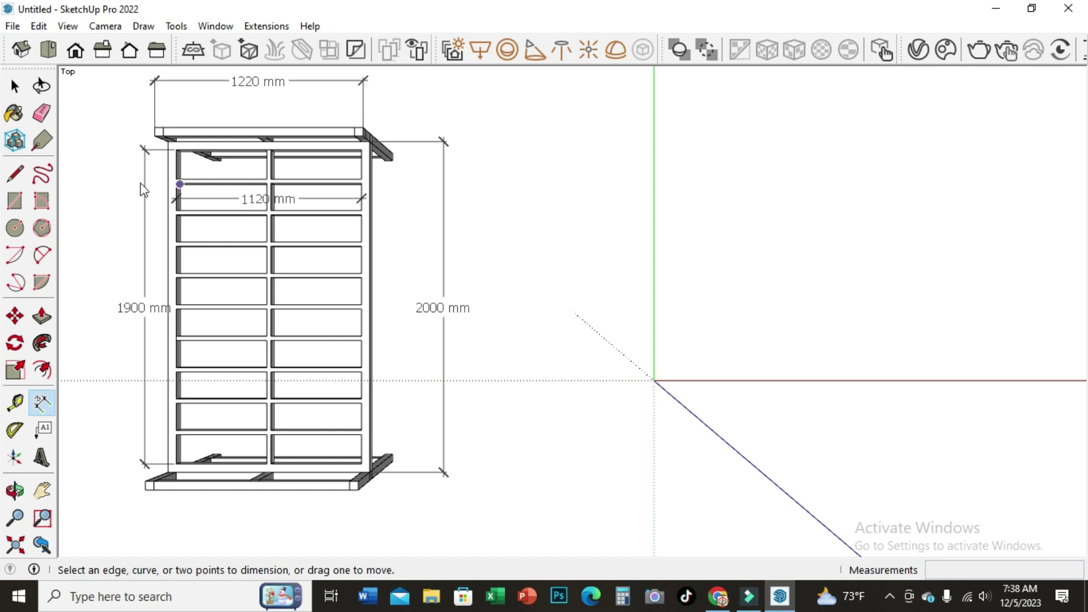
Dimension the top rail at 1120 mm under the 1220 mm dimension and the 178 mm slat spacing.
left_click(163, 136)
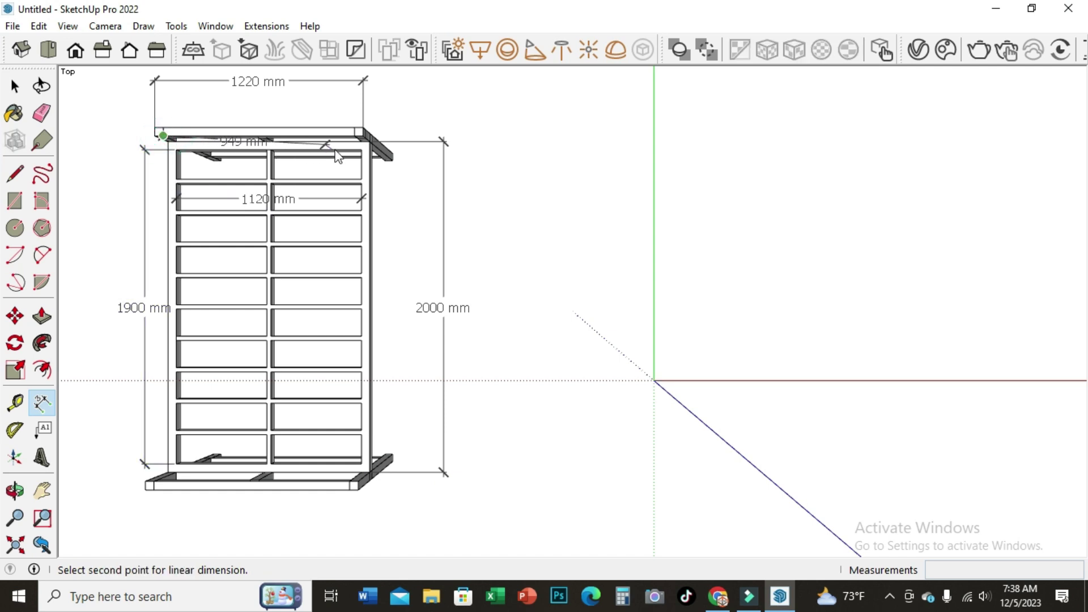
left_click(354, 135)
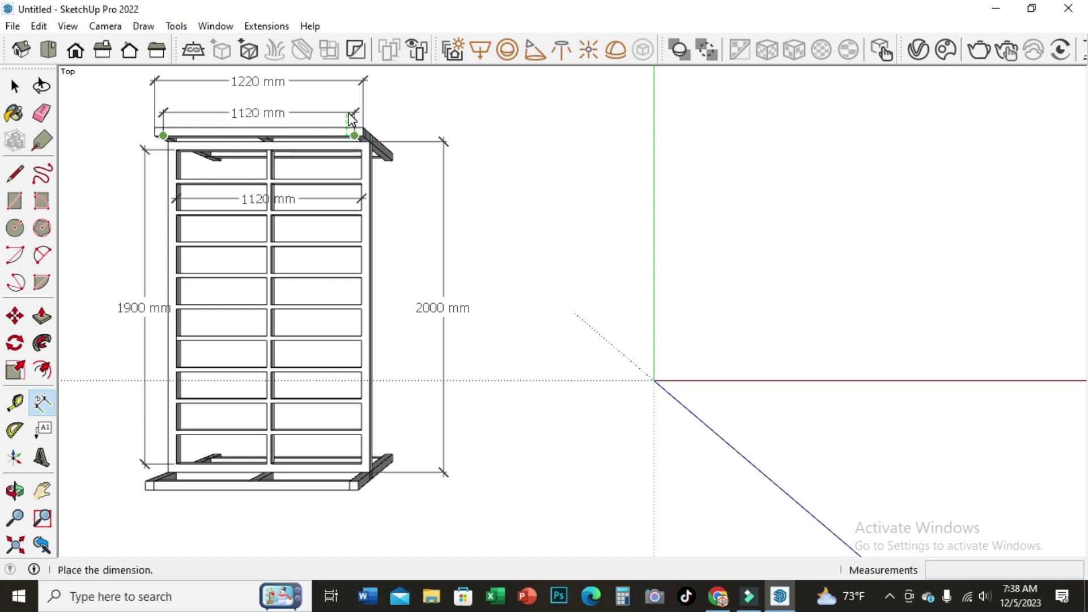
left_click(350, 113)
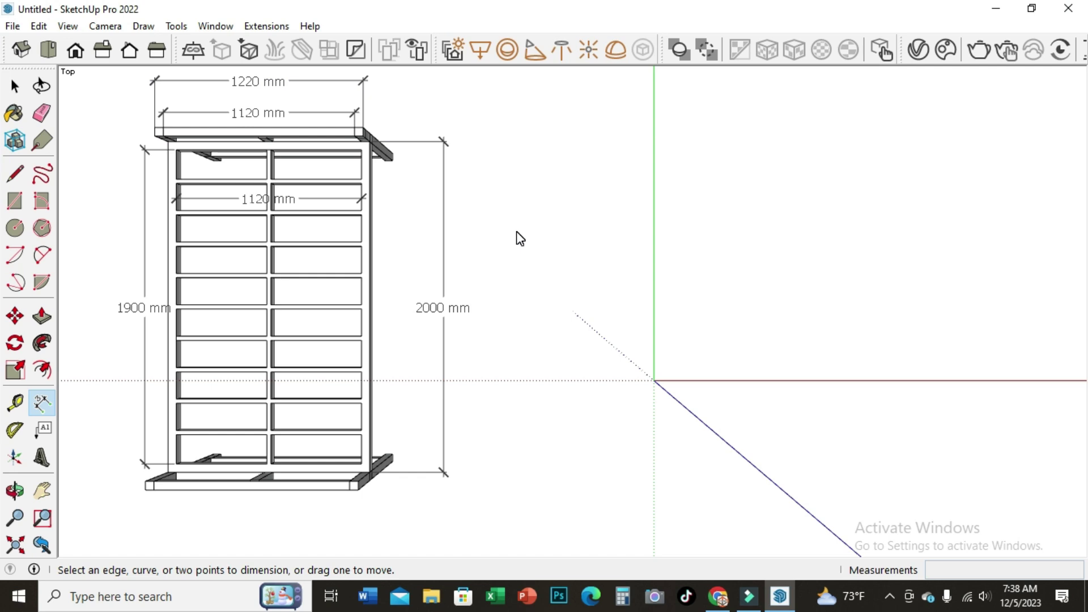
left_click(361, 150)
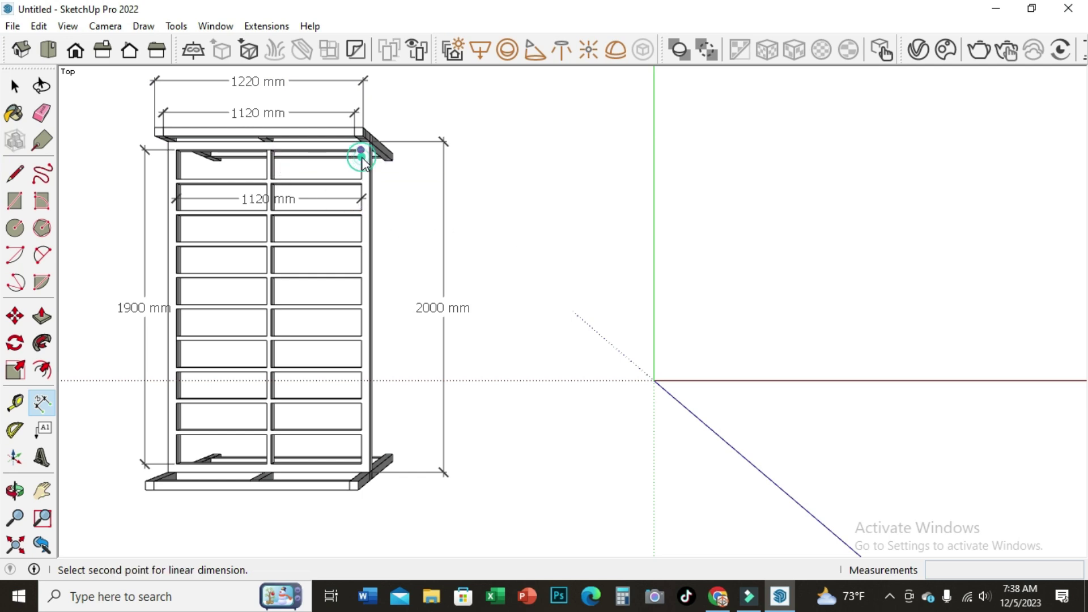
left_click(361, 180)
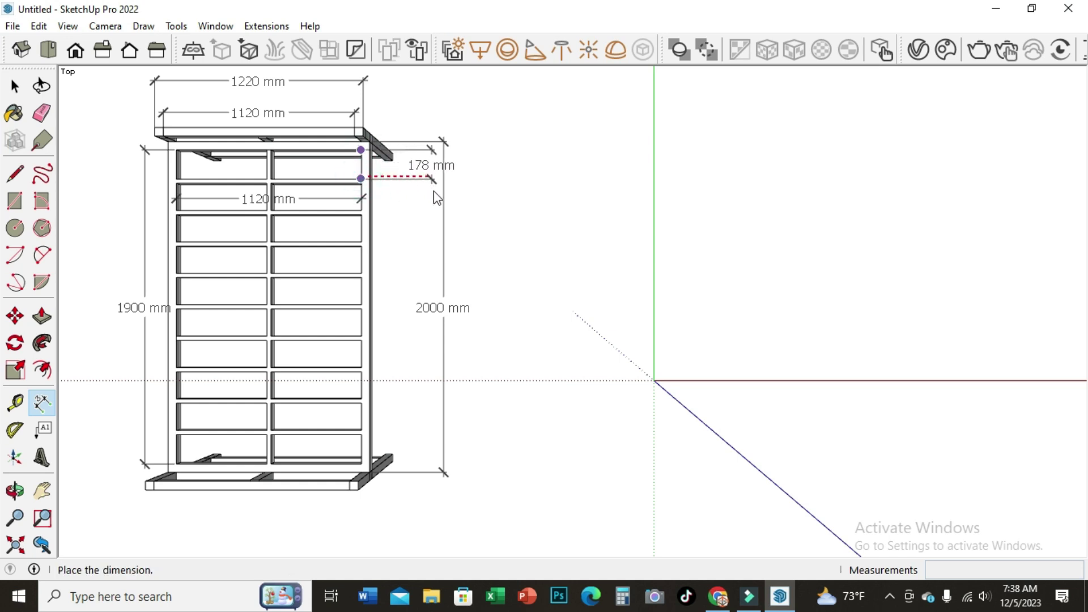
left_click(468, 214)
Switch to parallel projection and add the 547 mm slat dimension below the frame.
scroll(501, 246, "down", 1)
scroll(501, 249, "down", 1)
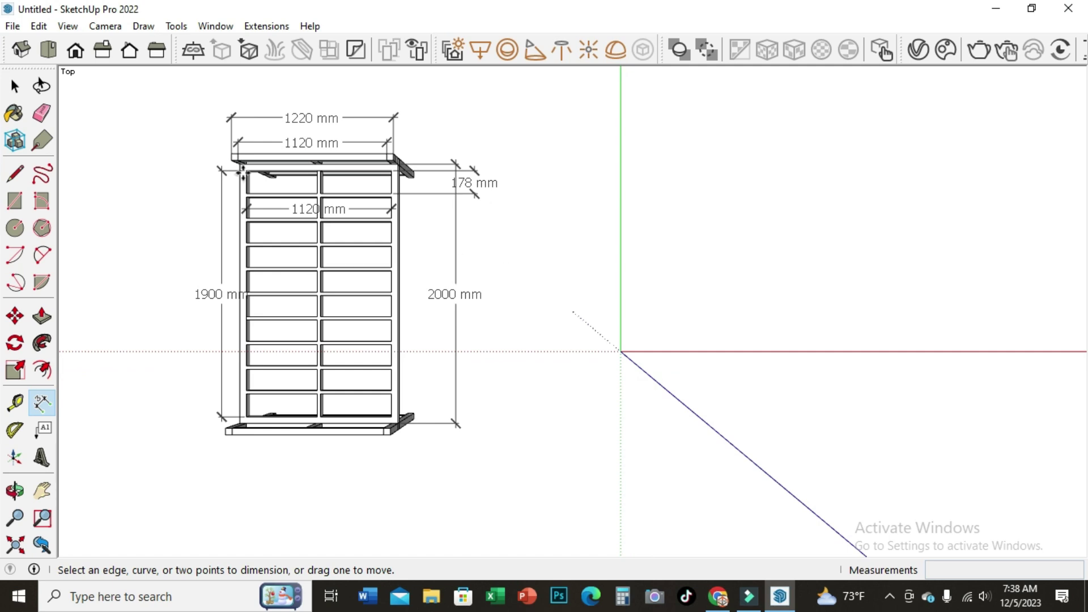
left_click(105, 27)
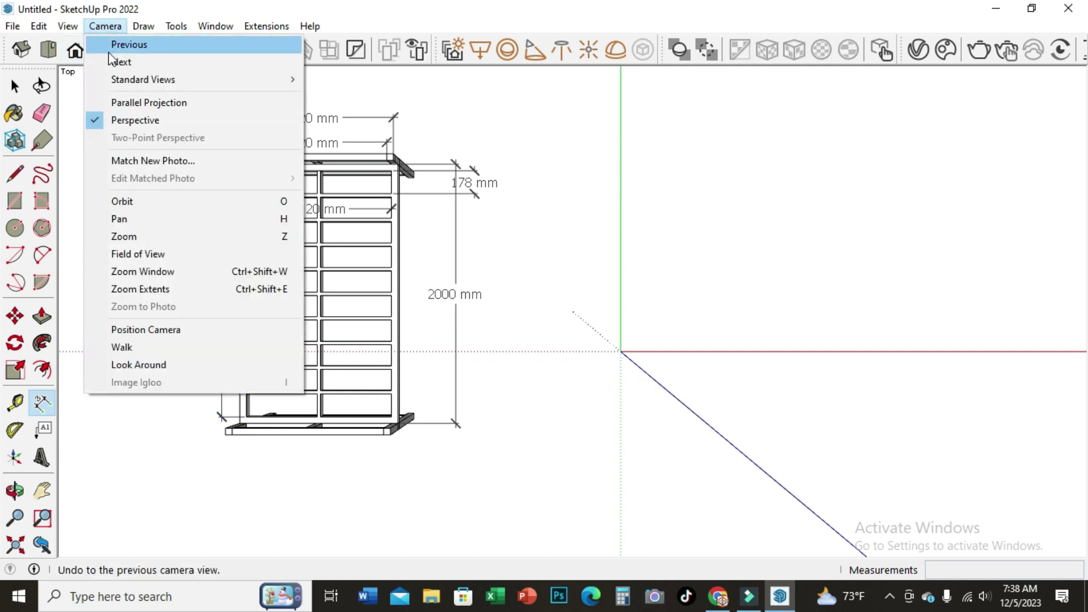
left_click(98, 104)
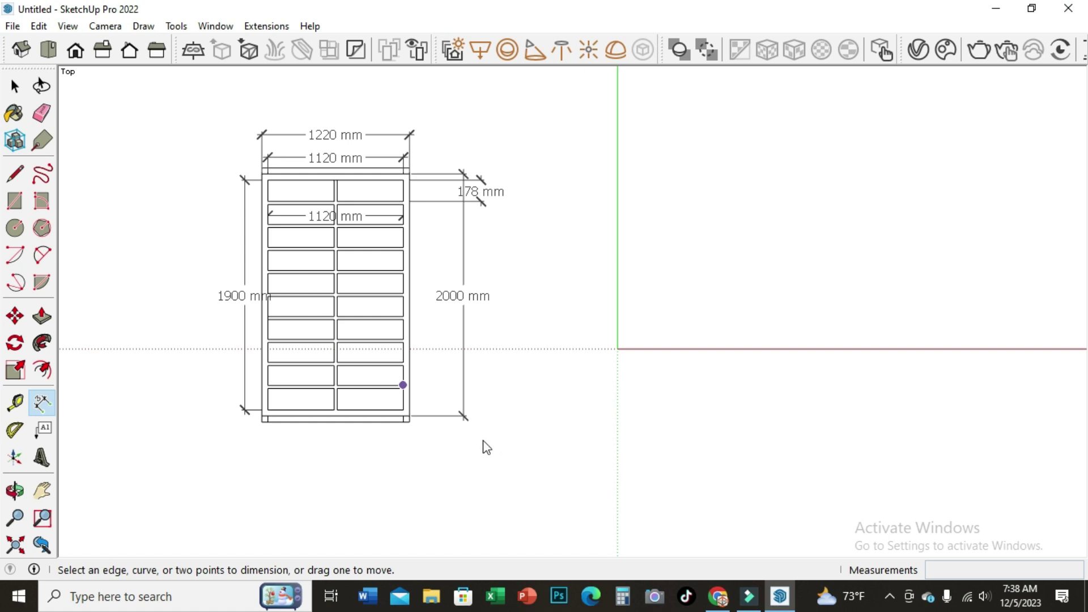
left_click(342, 190)
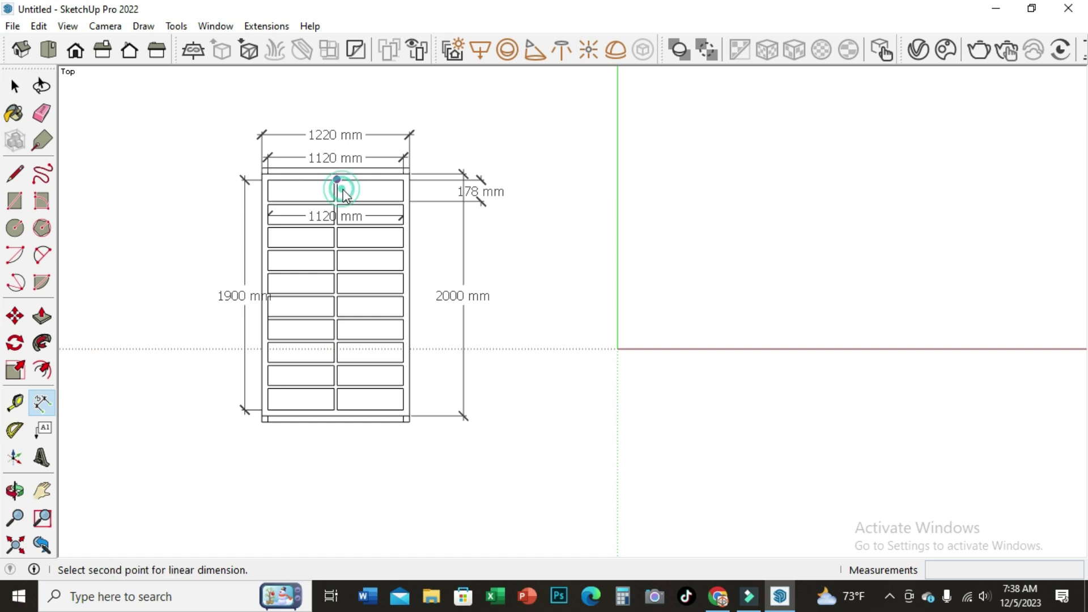
left_click(402, 180)
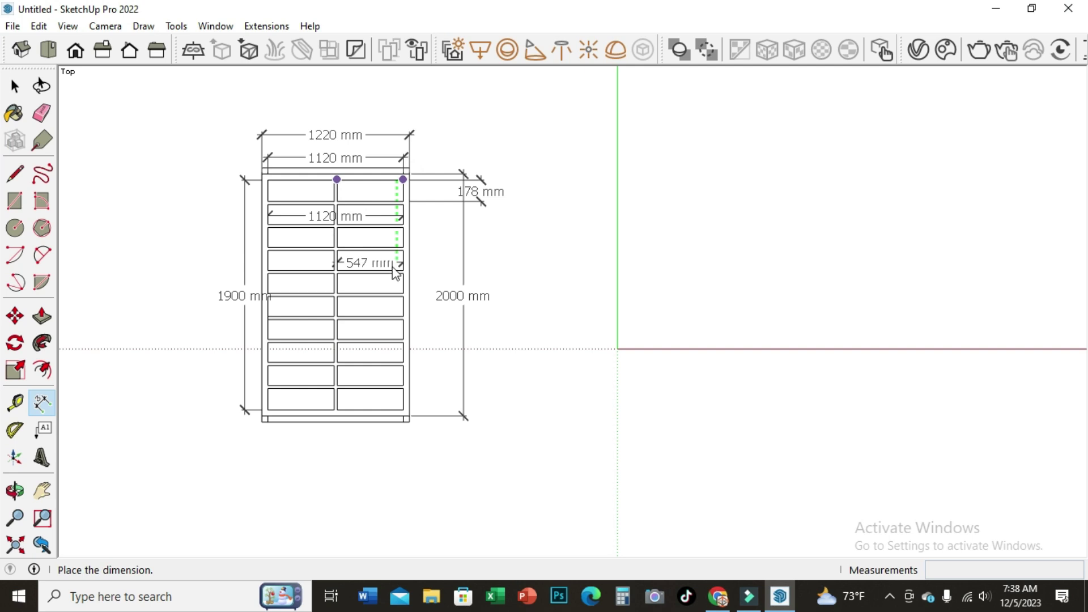
left_click(403, 448)
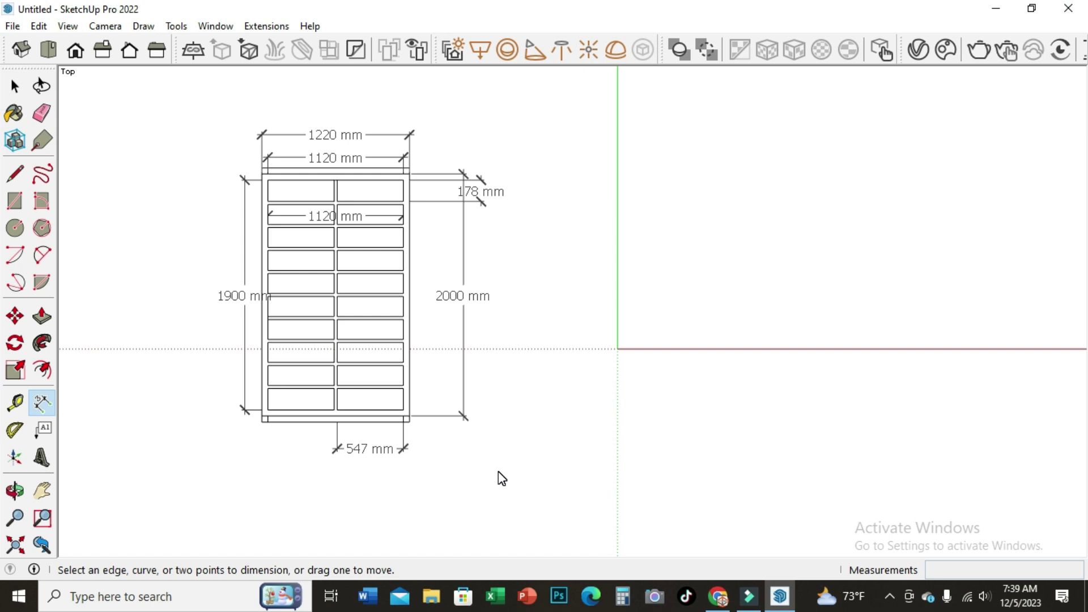
Attach a leader label to a slat near the frame centre, with its text right of the frame.
left_click(45, 430)
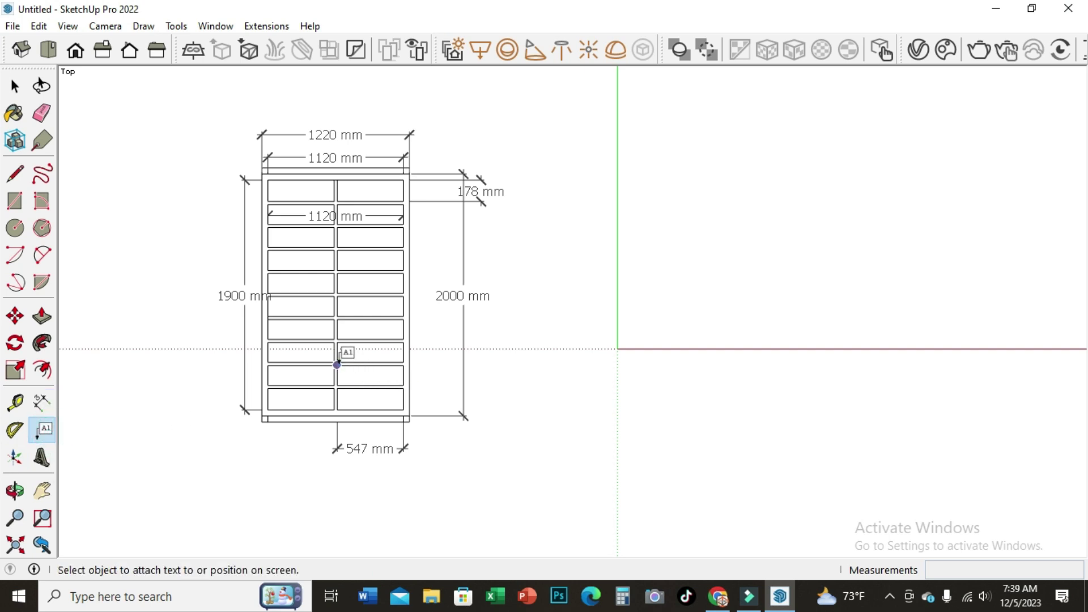
left_click(337, 365)
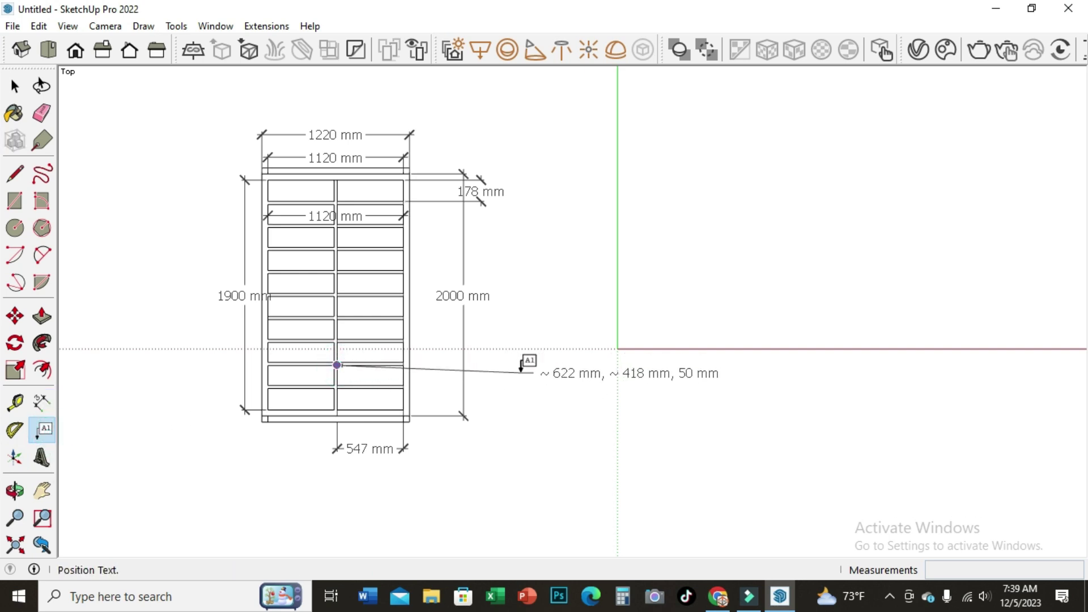
left_click(521, 367)
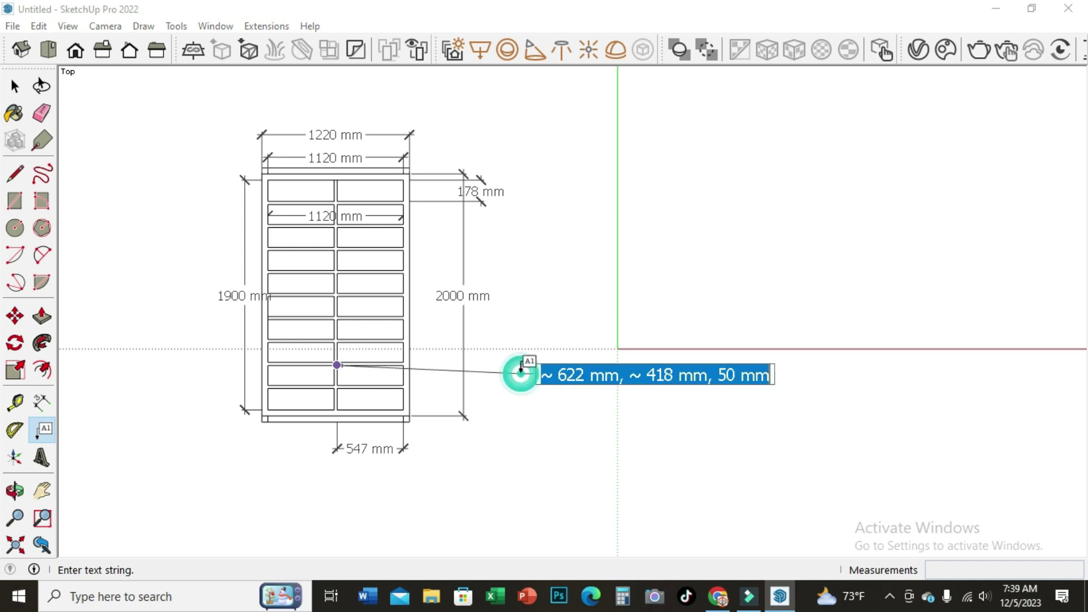
left_click(521, 371)
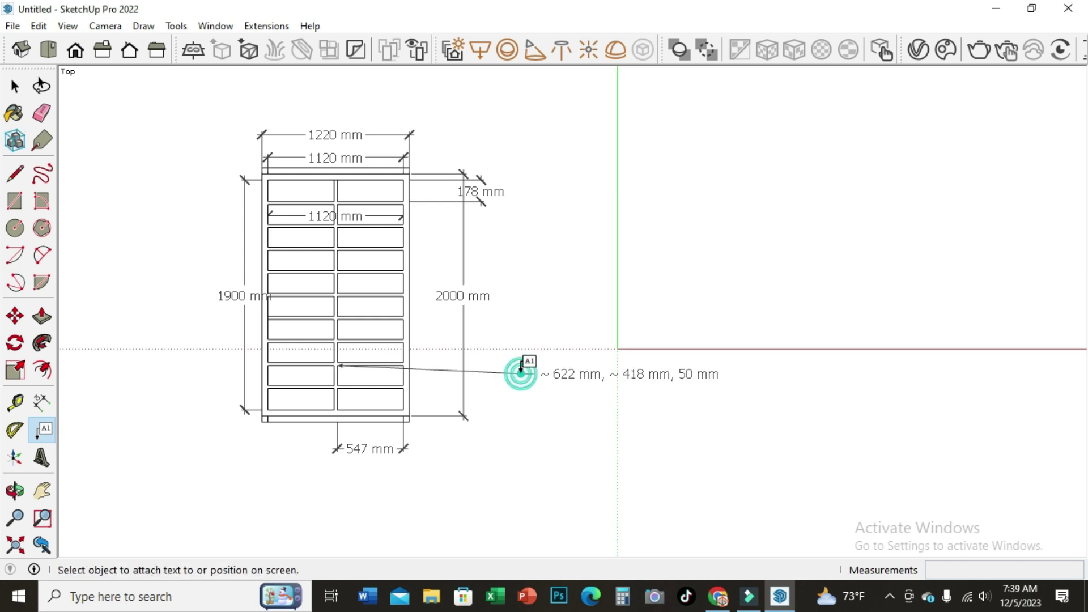
left_click(521, 371)
left_click(522, 369)
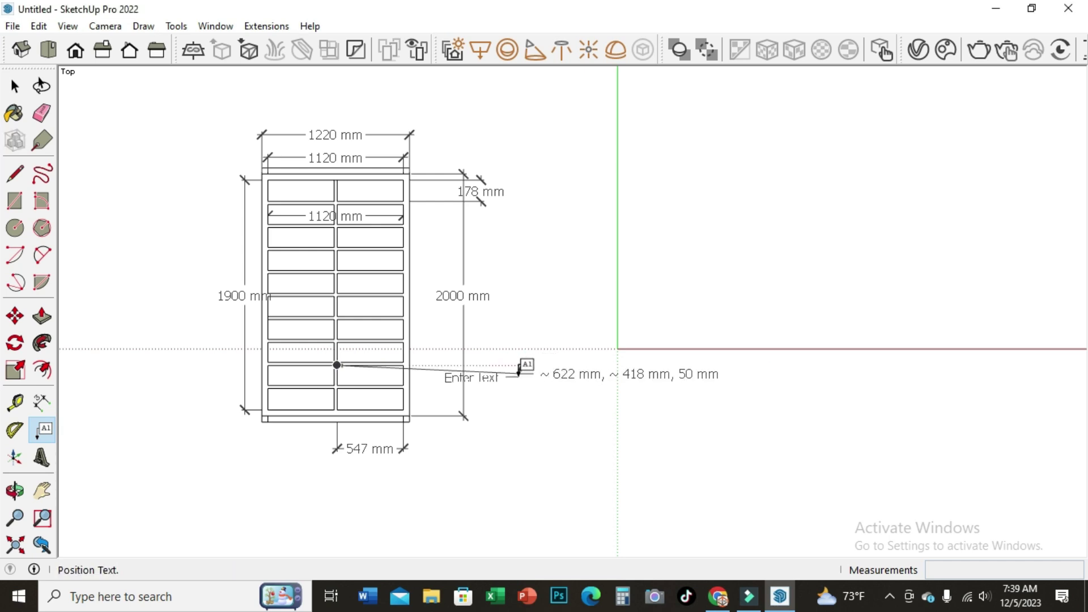
left_click(521, 367)
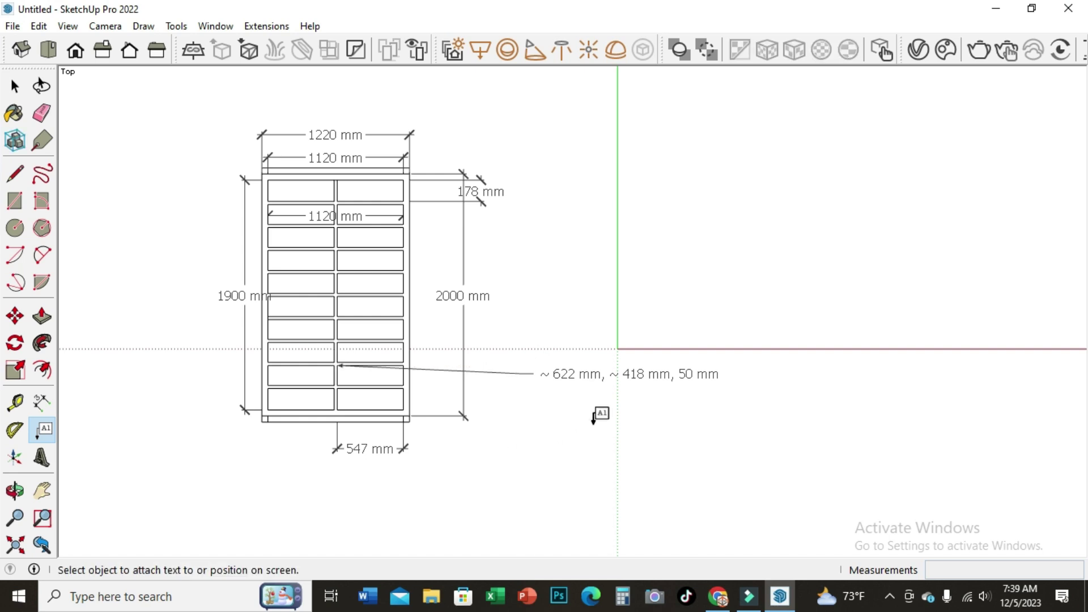
Change the leader label's text to '1x2 inches' and deselect it.
left_click(14, 88)
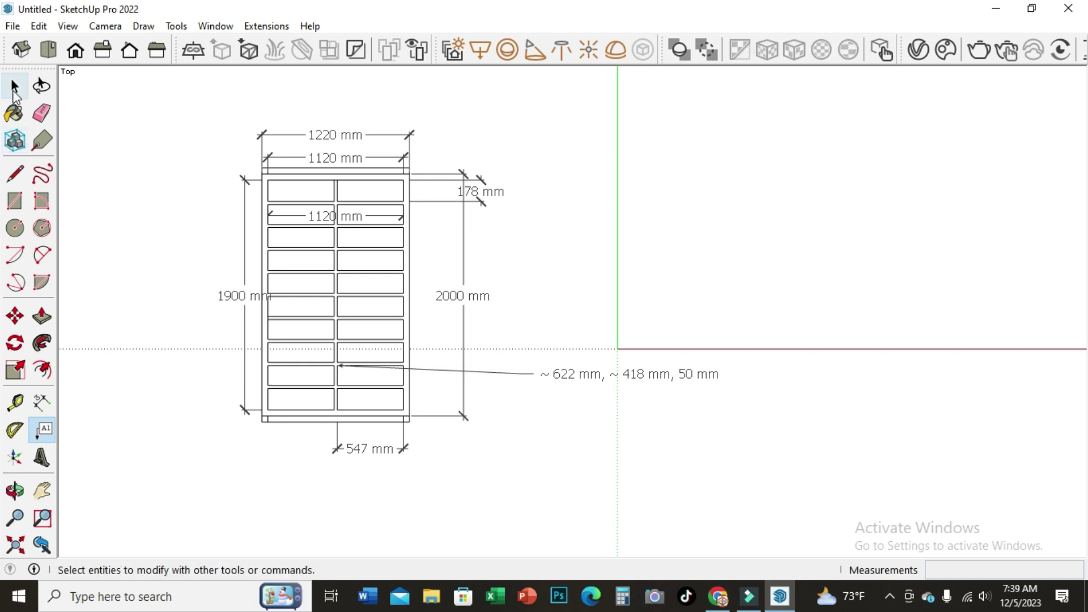
left_click(583, 379)
double_click(582, 380)
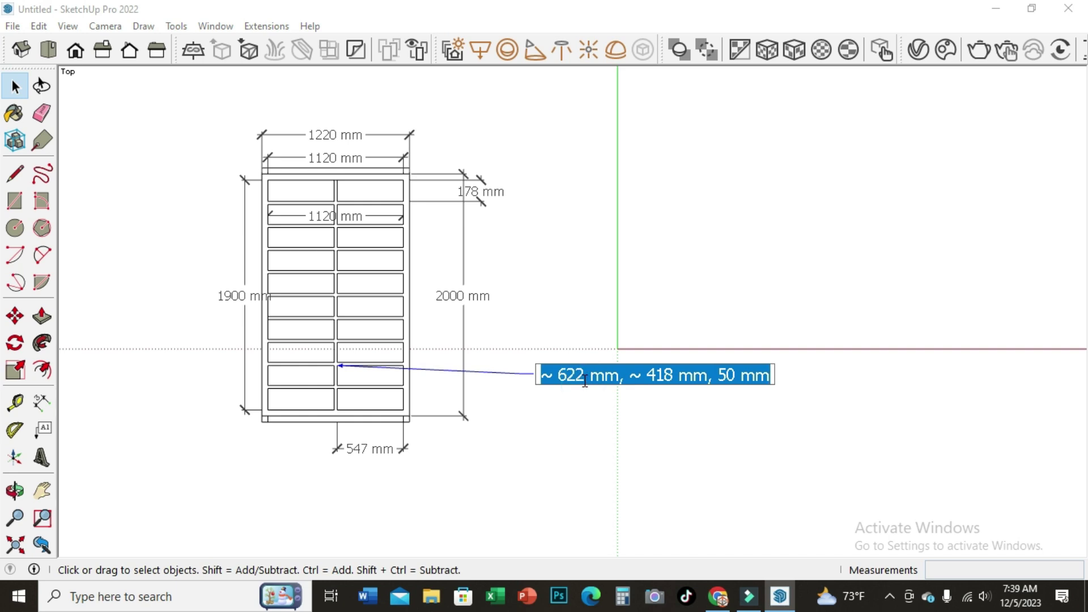
key("BackSpace")
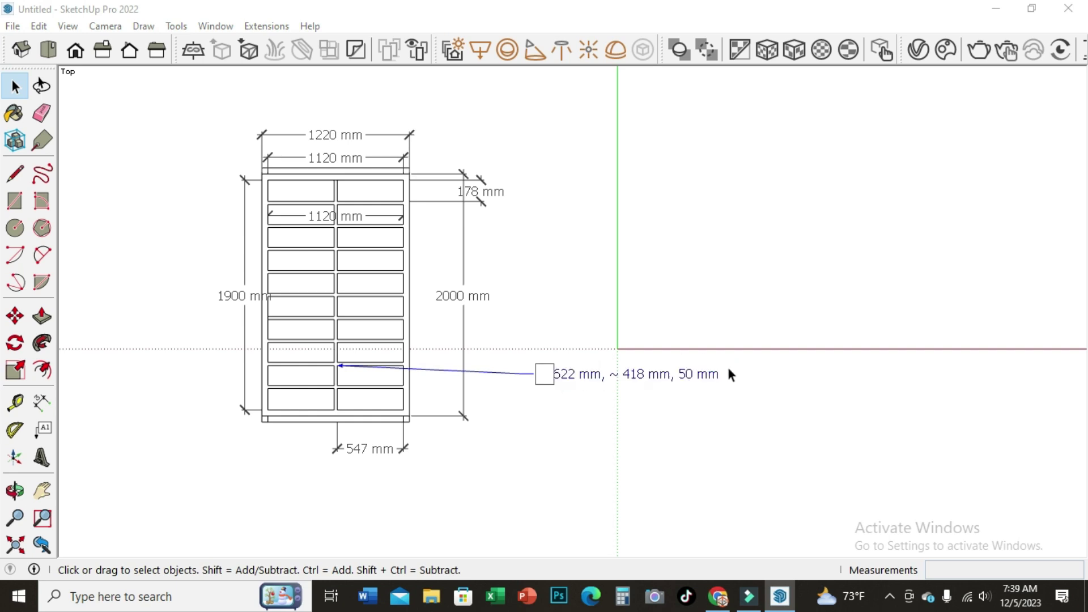
key("ctrl+z")
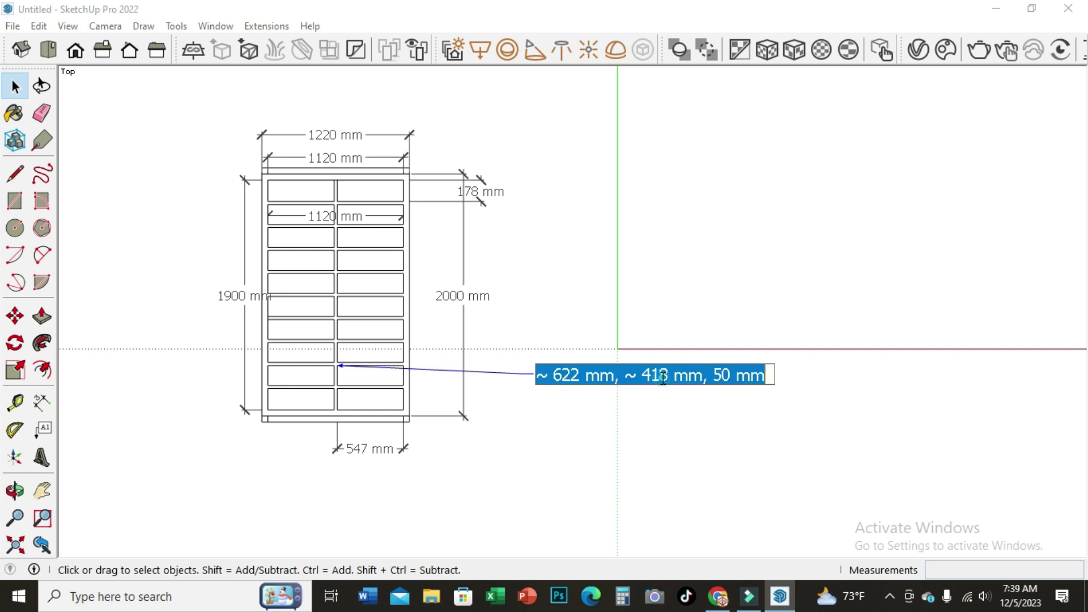
left_click(763, 380)
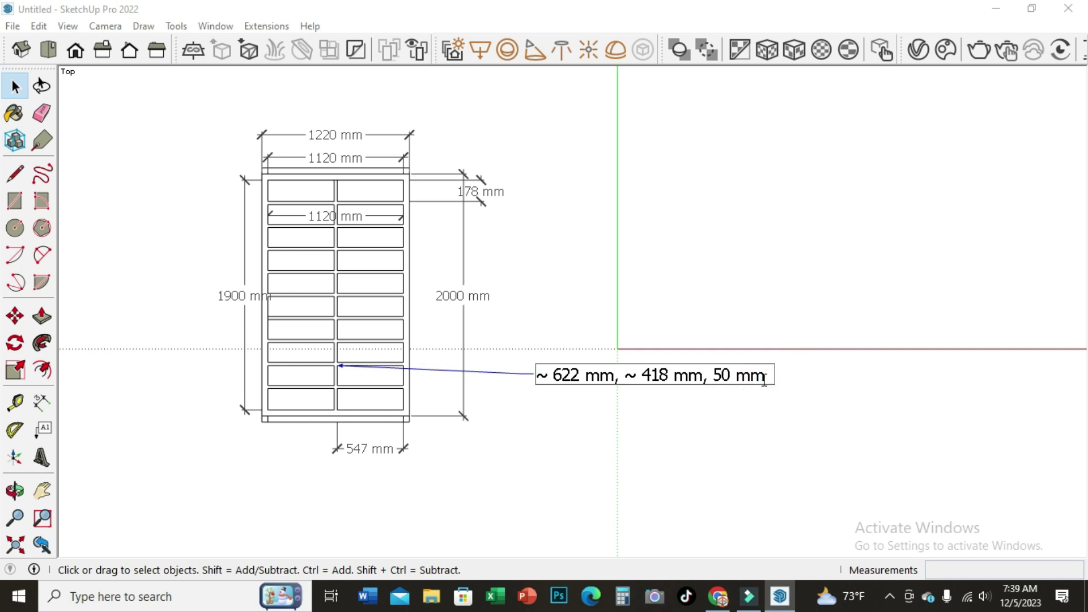
key("BackSpace")
key("BackSpace")
key("BackSpace")
key("BackSpace")
key("BackSpace")
key("BackSpace")
key("BackSpace")
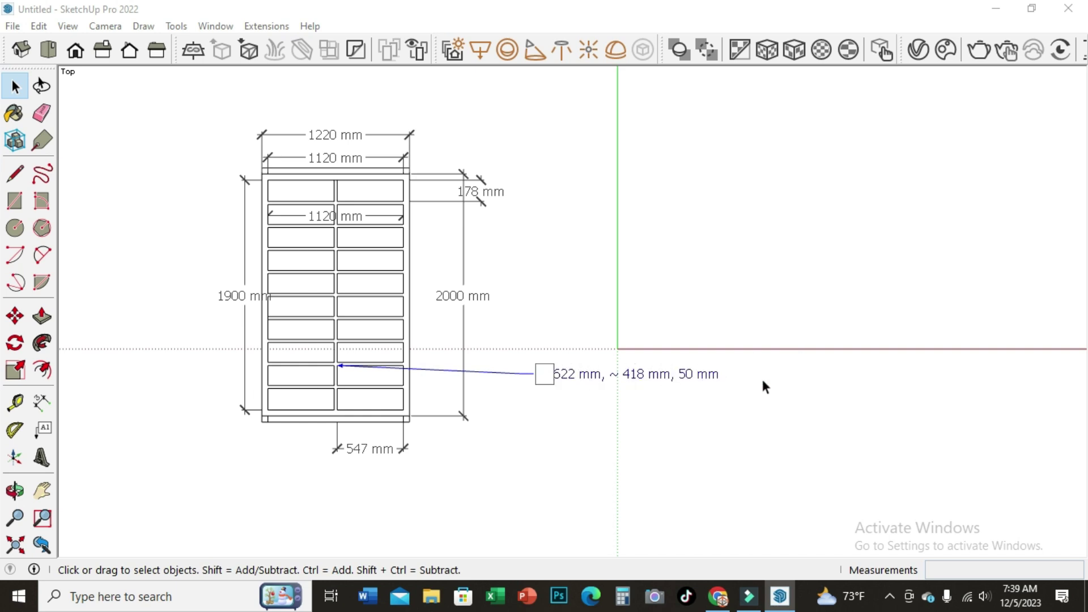
type("1")
type("x")
type("2")
type(" inch")
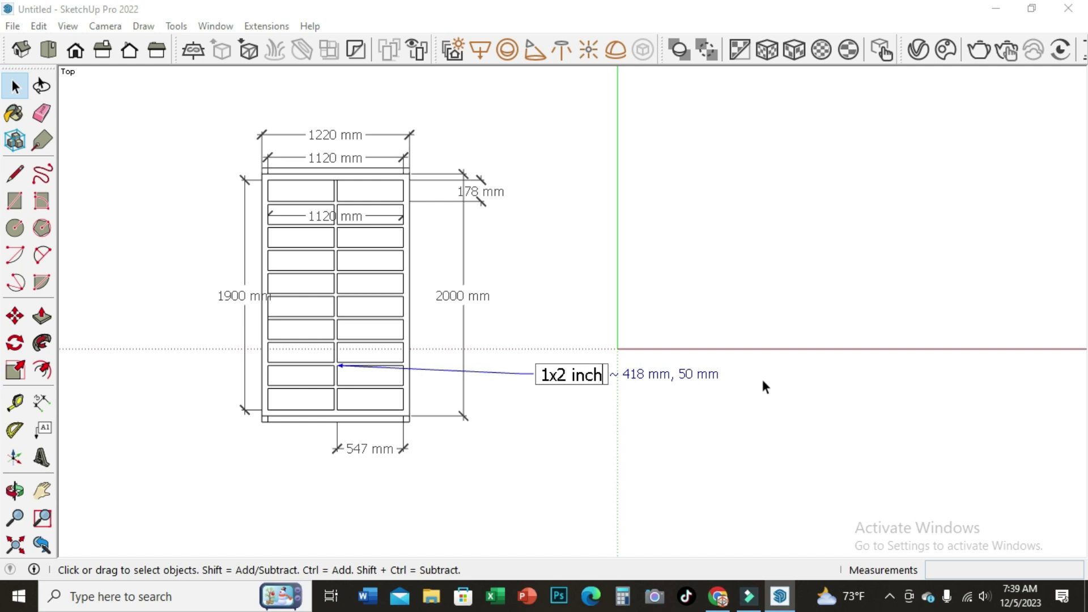
type("es")
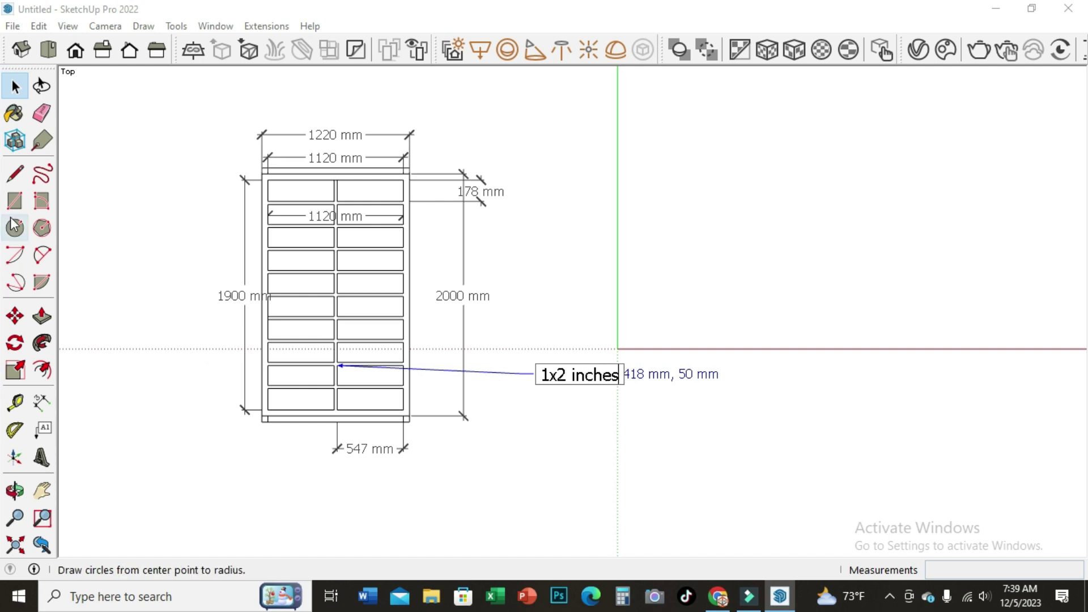
left_click(15, 86)
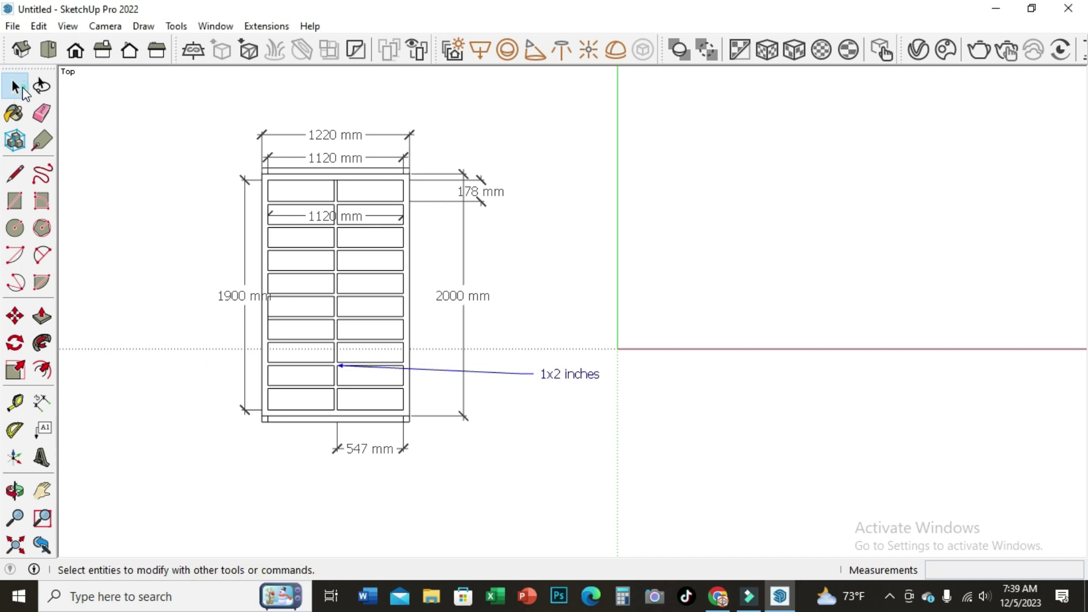
left_click(646, 456)
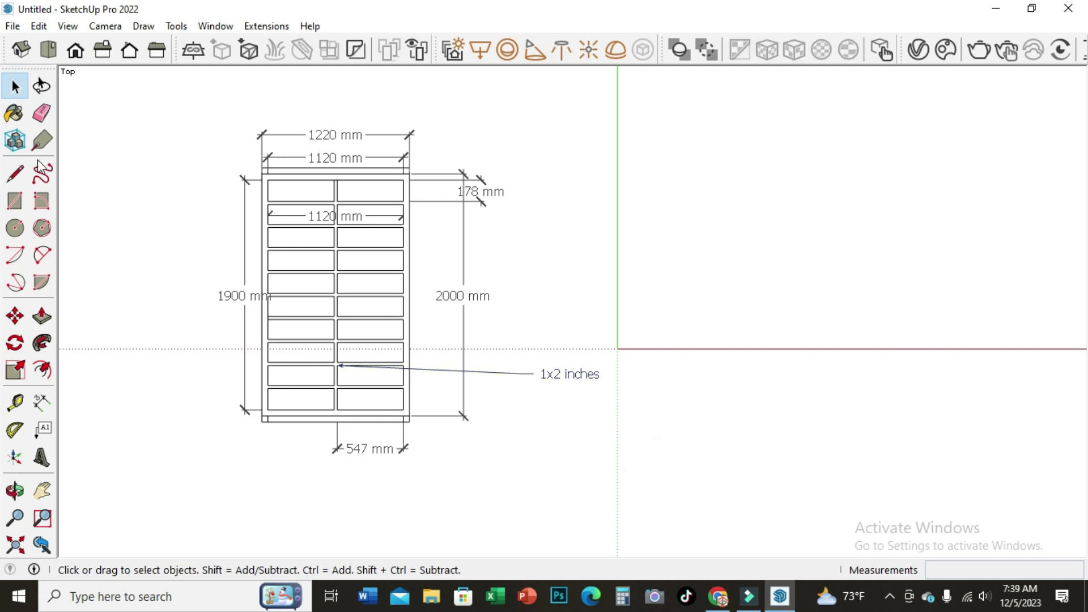
Attach a leader to the frame's lower-right corner with its text placed right of the frame.
left_click(47, 431)
scroll(419, 405, "up", 1)
scroll(405, 401, "up", 2)
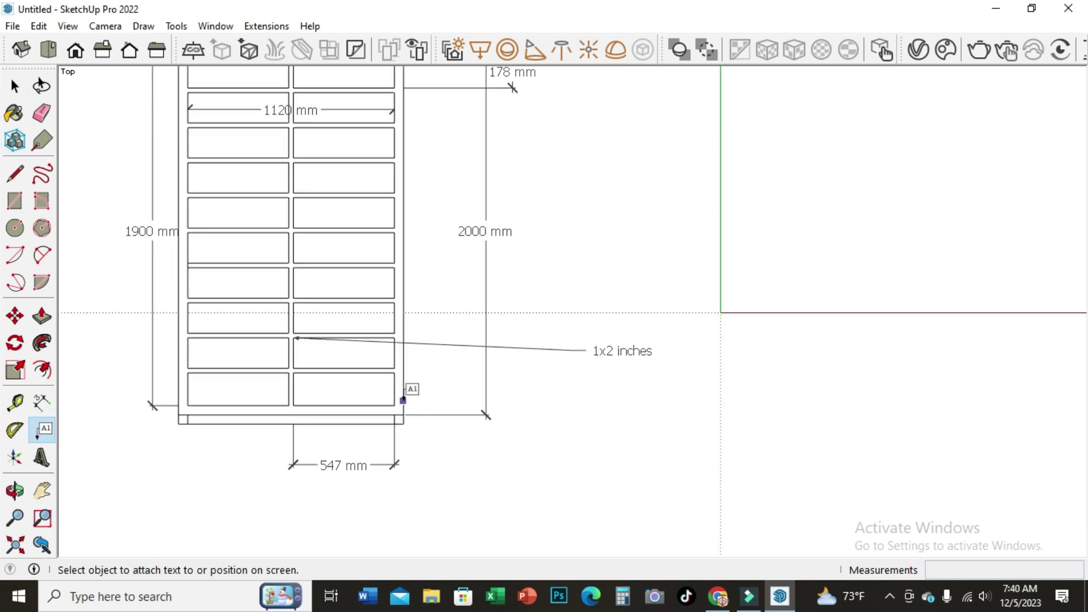
scroll(403, 398, "up", 2)
scroll(399, 391, "up", 1)
left_click(395, 397)
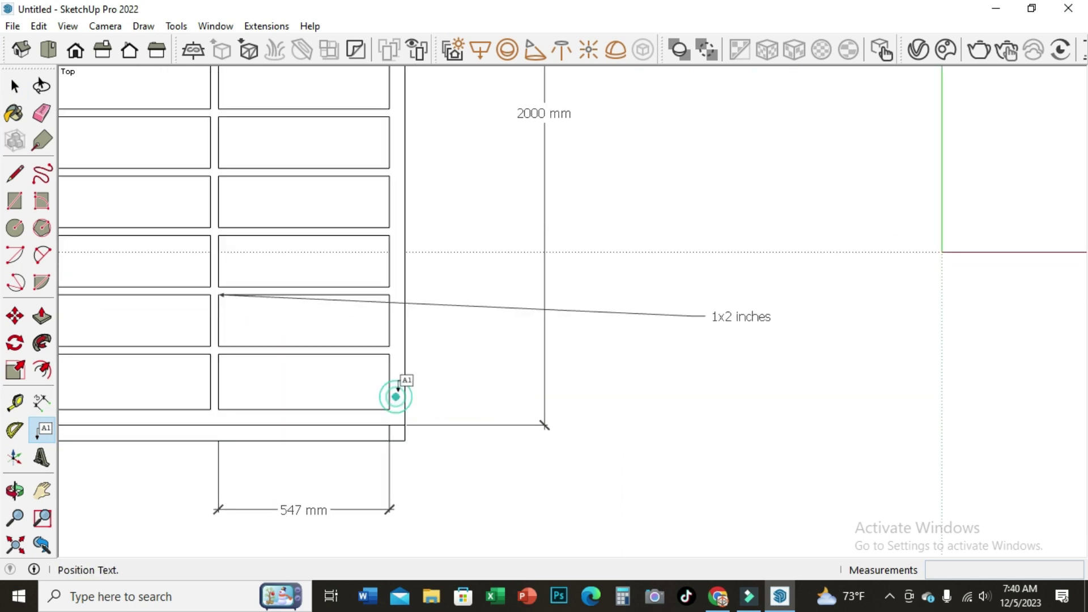
left_click(605, 373)
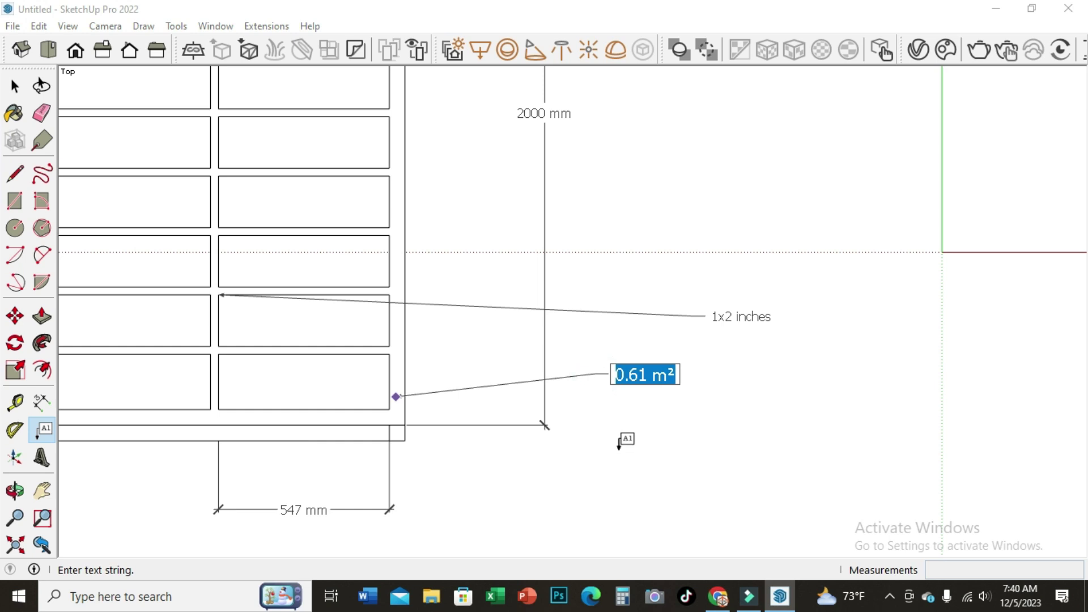
Replace the leader's default text with '2x2 inches' and commit it.
key("BackSpace")
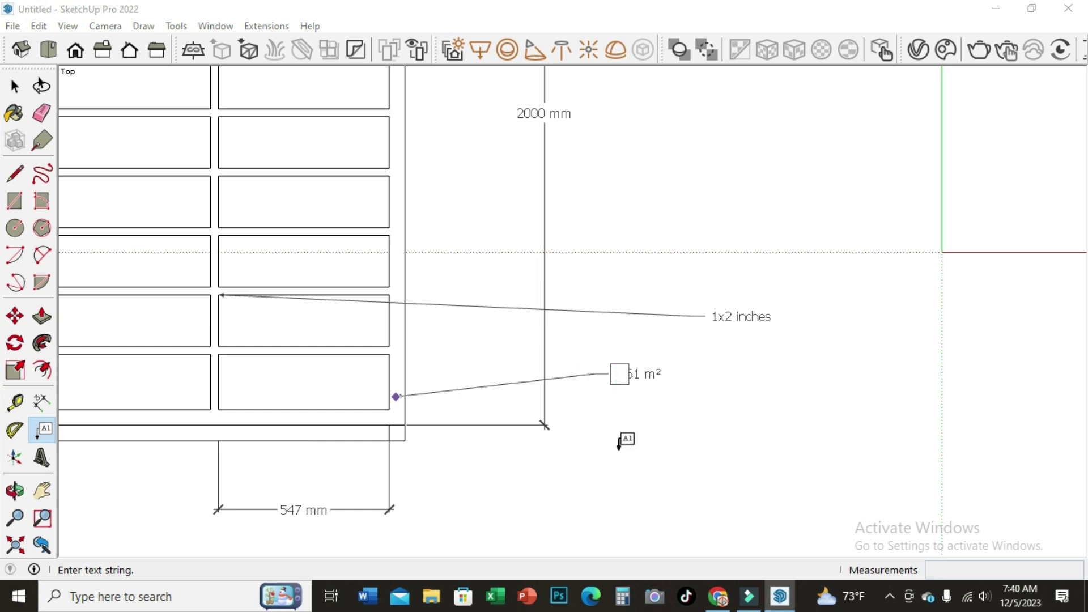
type("2x2")
type(" inch")
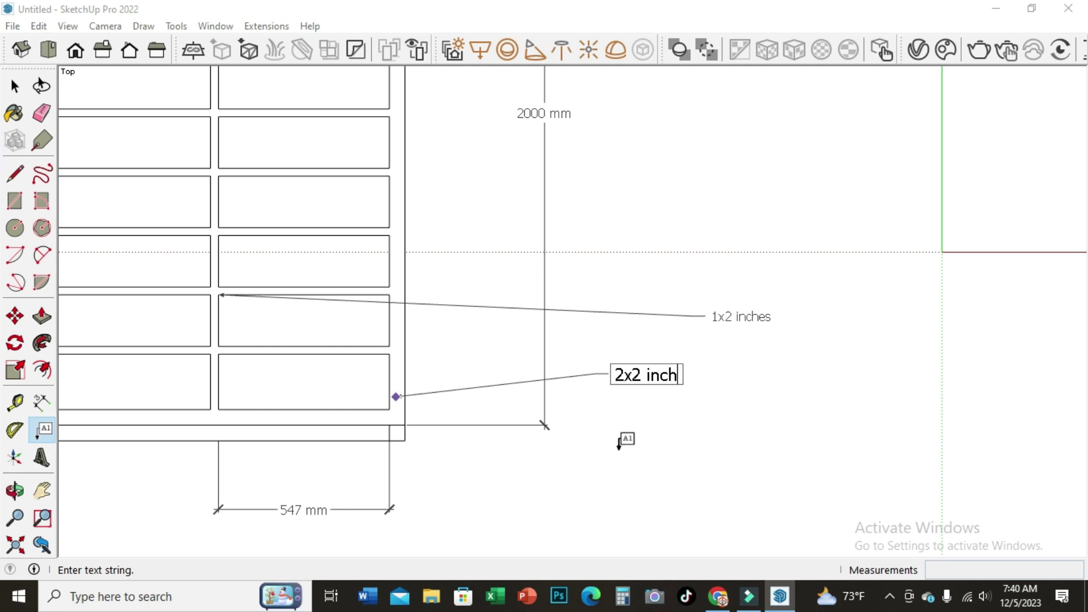
type("es")
scroll(620, 433, "down", 2)
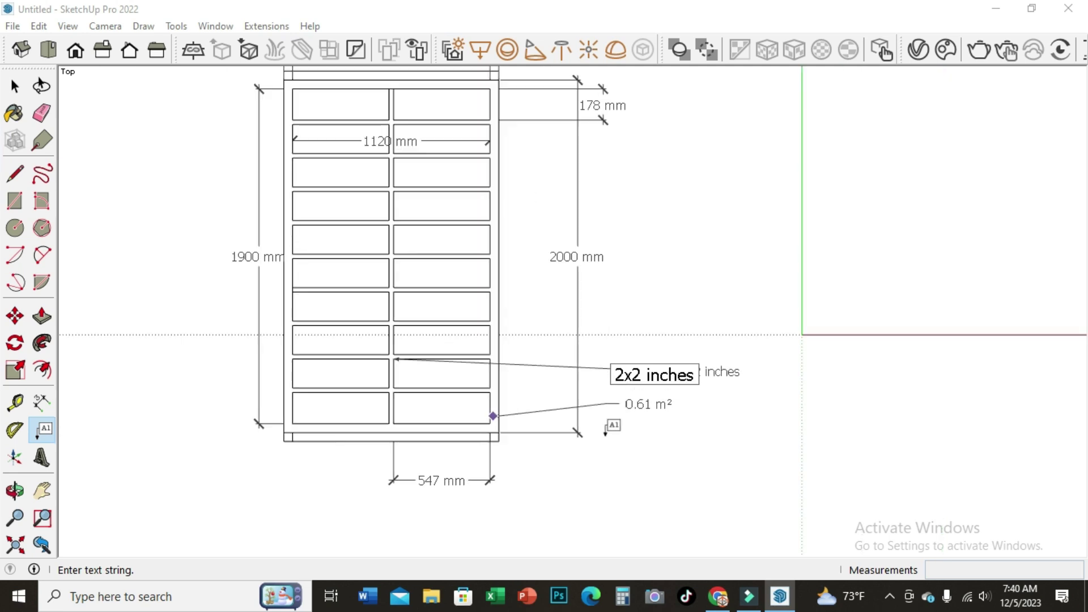
scroll(606, 431, "down", 2)
left_click(15, 86)
scroll(450, 253, "down", 2)
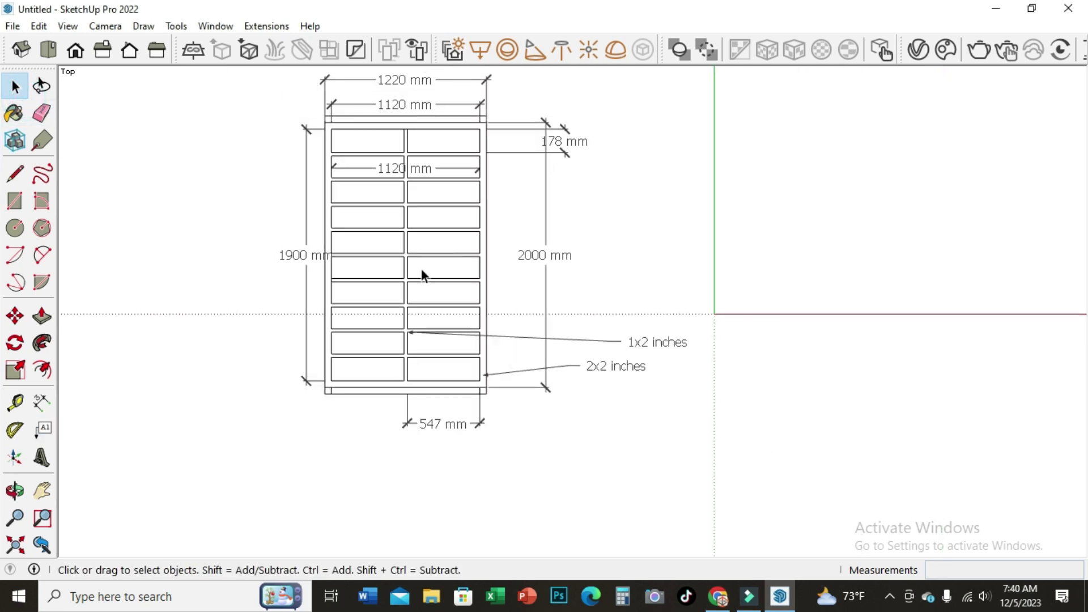
scroll(406, 280, "down", 1)
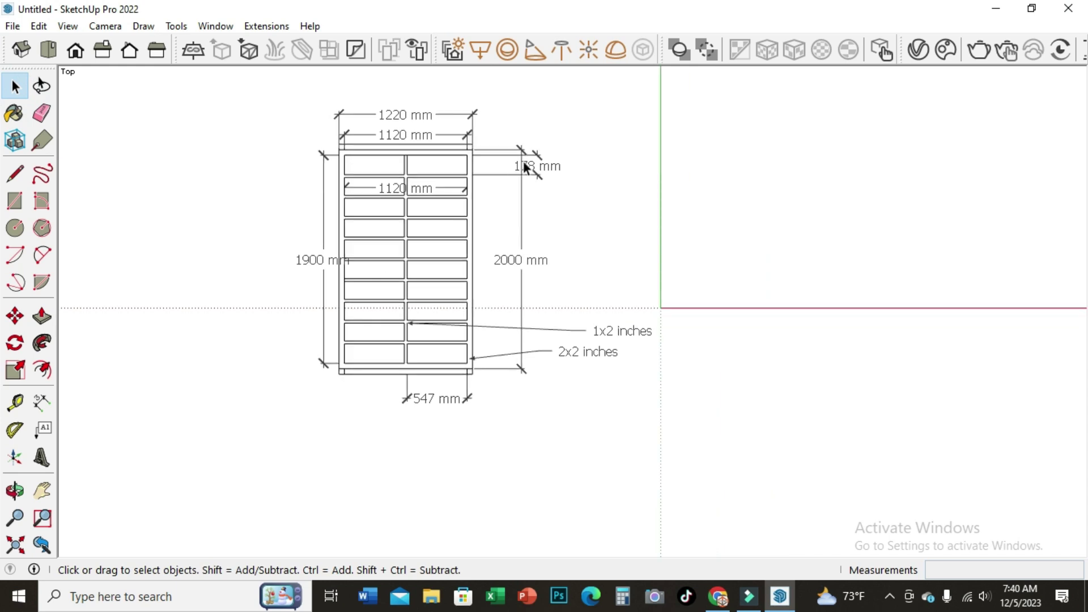
scroll(523, 161, "up", 1)
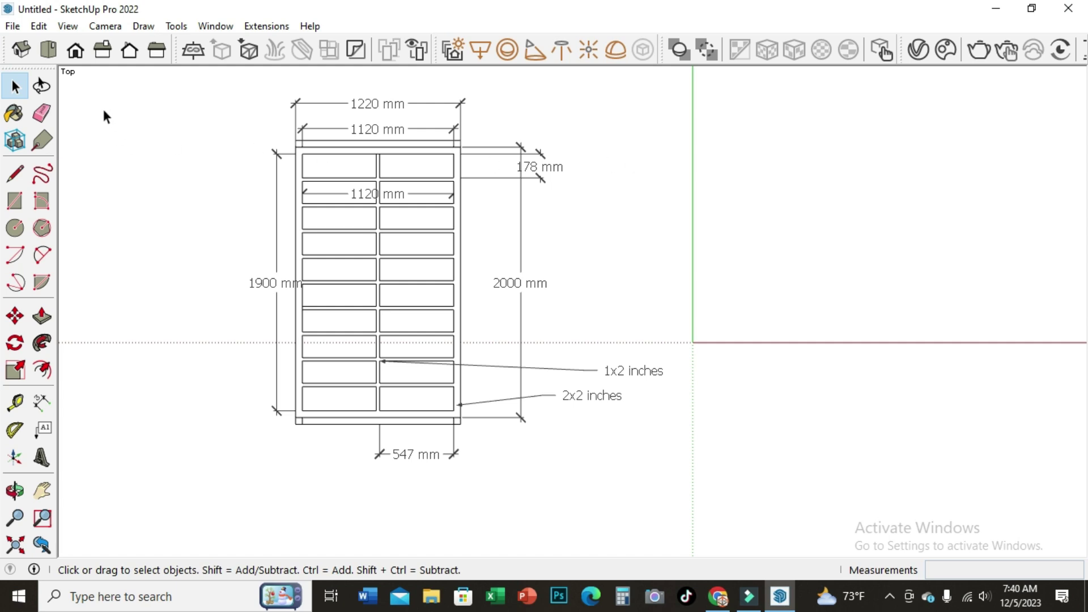
Export the annotated view as a 2D JPEG image named 'bed2'.
left_click(13, 26)
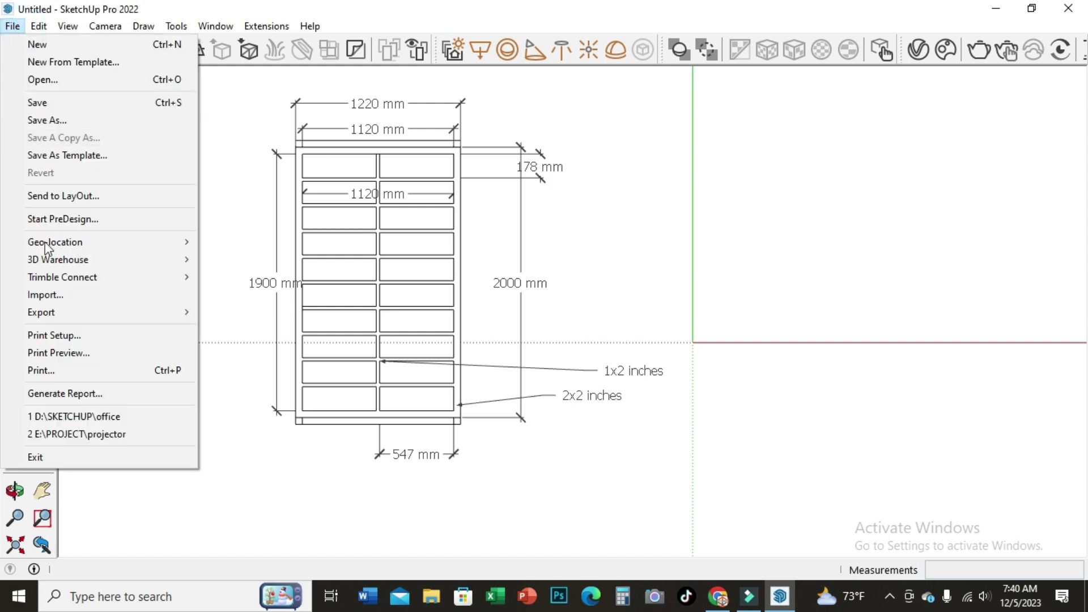
mouse_move(41, 311)
left_click(244, 331)
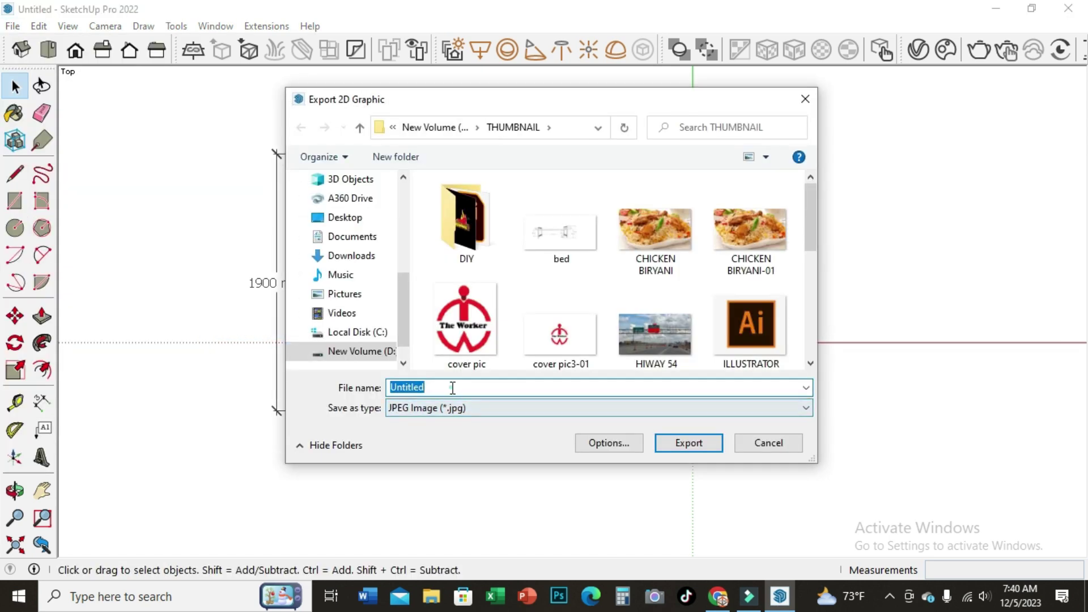
left_click(452, 387)
key("BackSpace")
key("BackSpace")
key("BackSpace")
key("BackSpace")
key("BackSpace")
key("BackSpace")
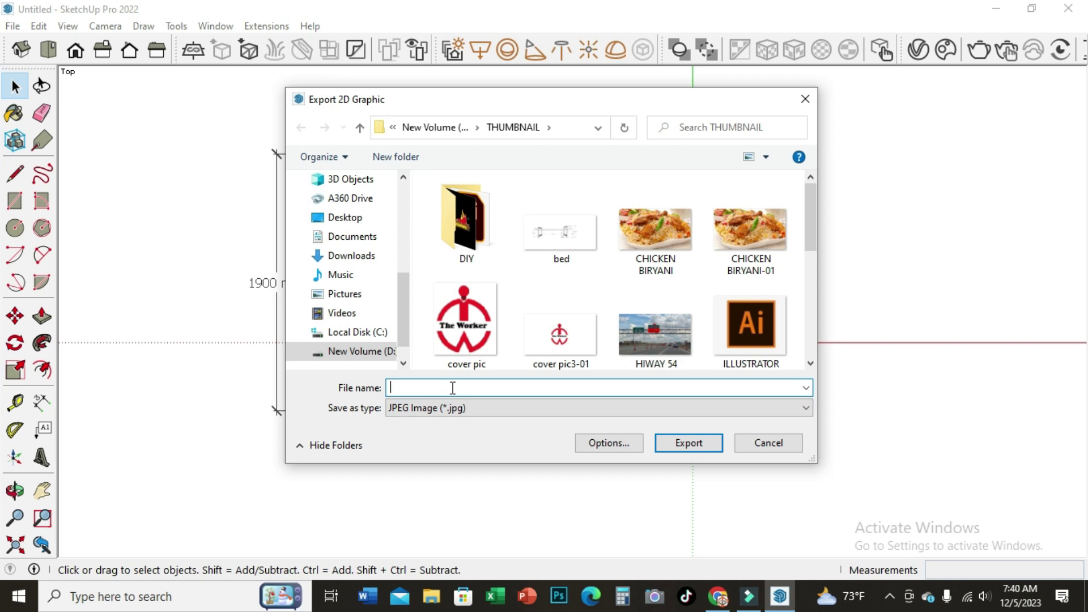
type("bed2")
left_click(676, 446)
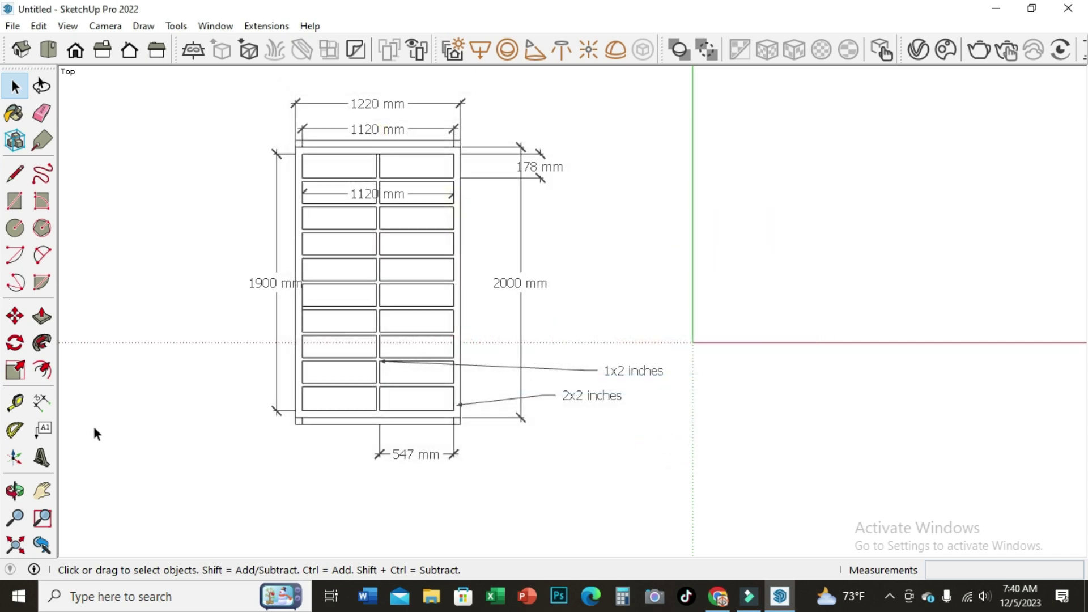
Orbit the bed, switch the camera to Perspective, then return to a zoomed-out Top view.
left_click(15, 490)
left_click_drag(456, 515, 496, 523)
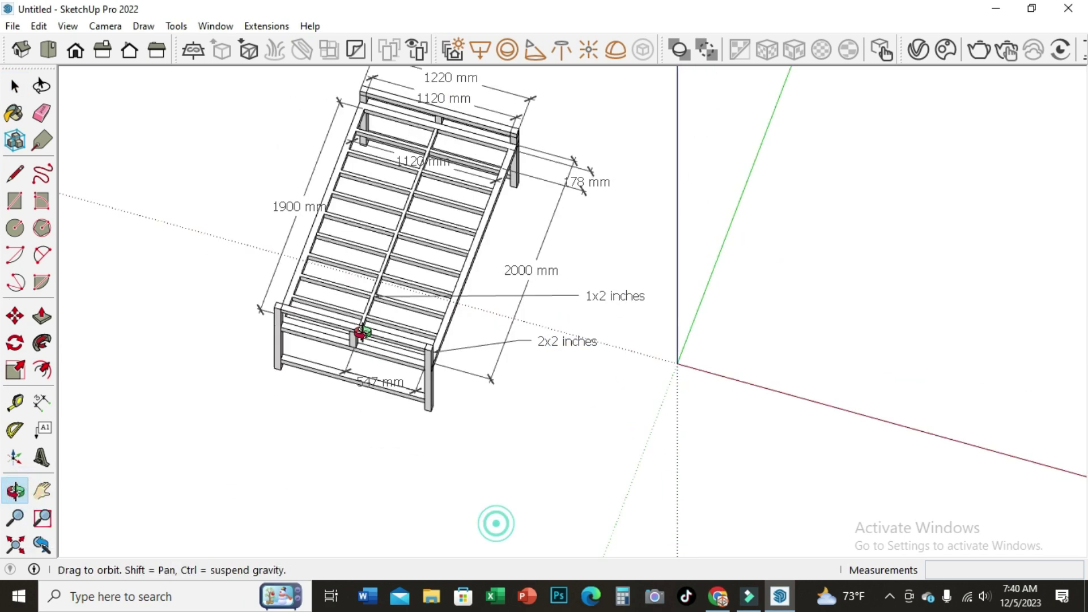
mouse_move(362, 333)
left_mouse_down()
mouse_move(311, 230)
mouse_move(338, 151)
mouse_move(207, 160)
left_mouse_up()
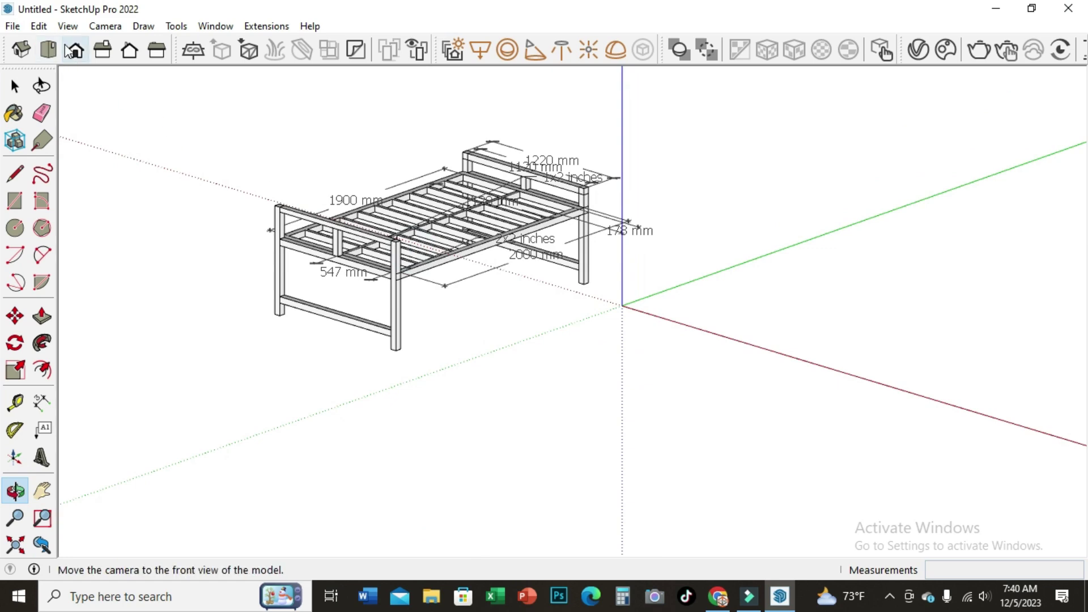
left_click(105, 26)
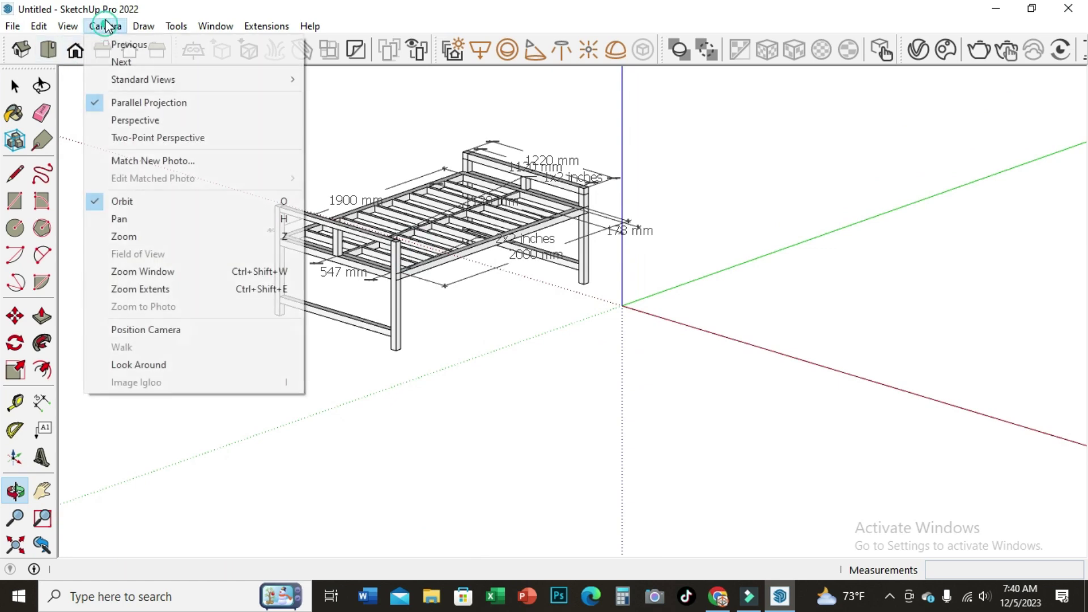
left_click(99, 122)
mouse_move(440, 254)
left_mouse_down()
mouse_move(469, 312)
mouse_move(553, 315)
mouse_move(534, 280)
mouse_move(540, 251)
left_mouse_up()
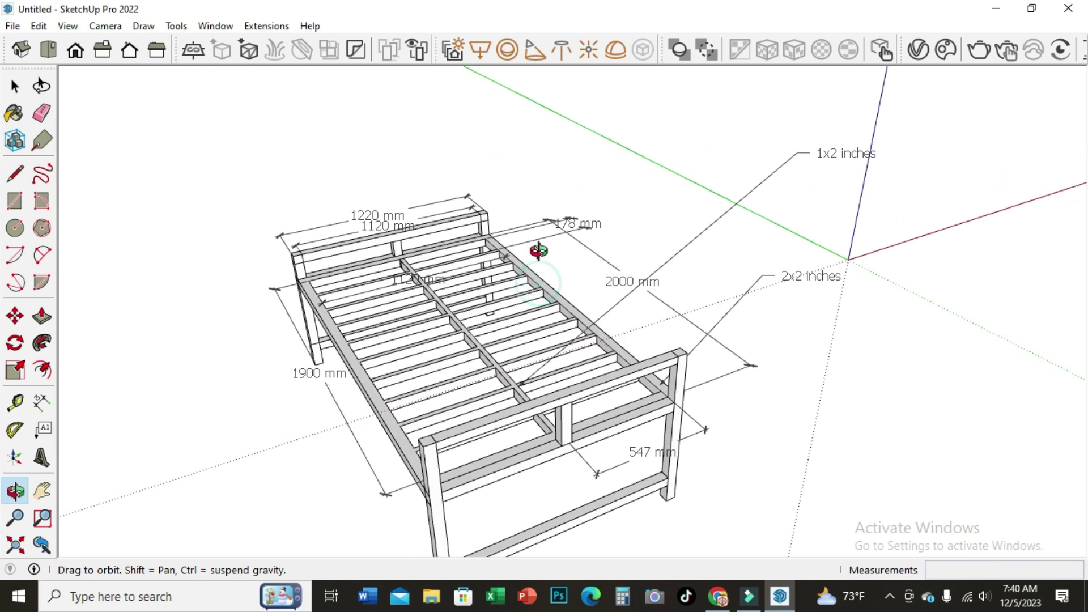
left_click(49, 51)
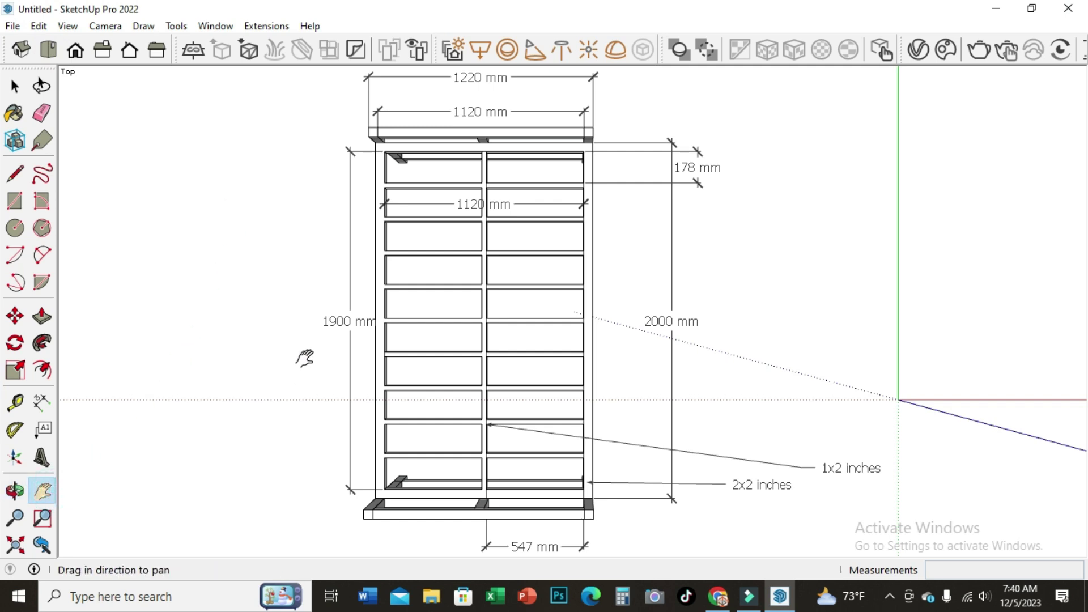
scroll(435, 338, "down", 1)
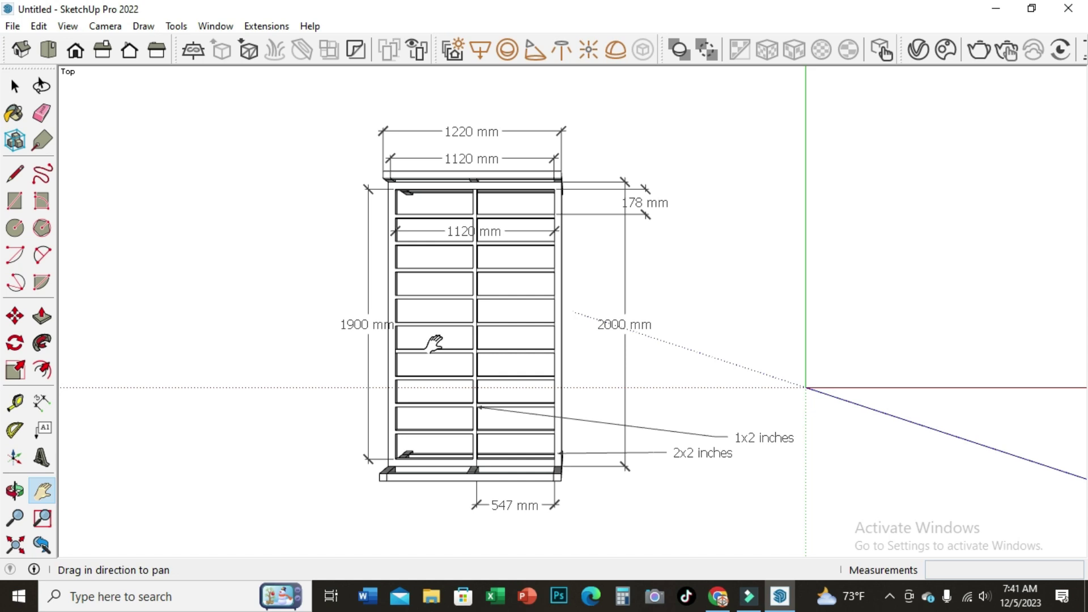
Erase the 547 mm dimension below the frame and redraw it across the fourth right-hand slat.
left_click(42, 113)
left_click(508, 500)
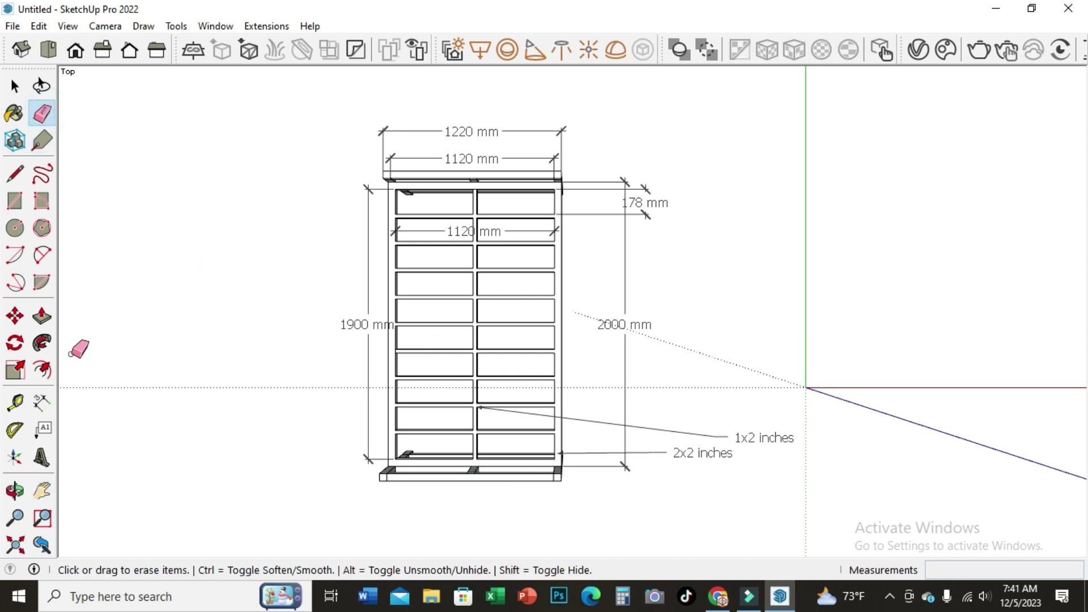
left_click(42, 403)
left_click(476, 244)
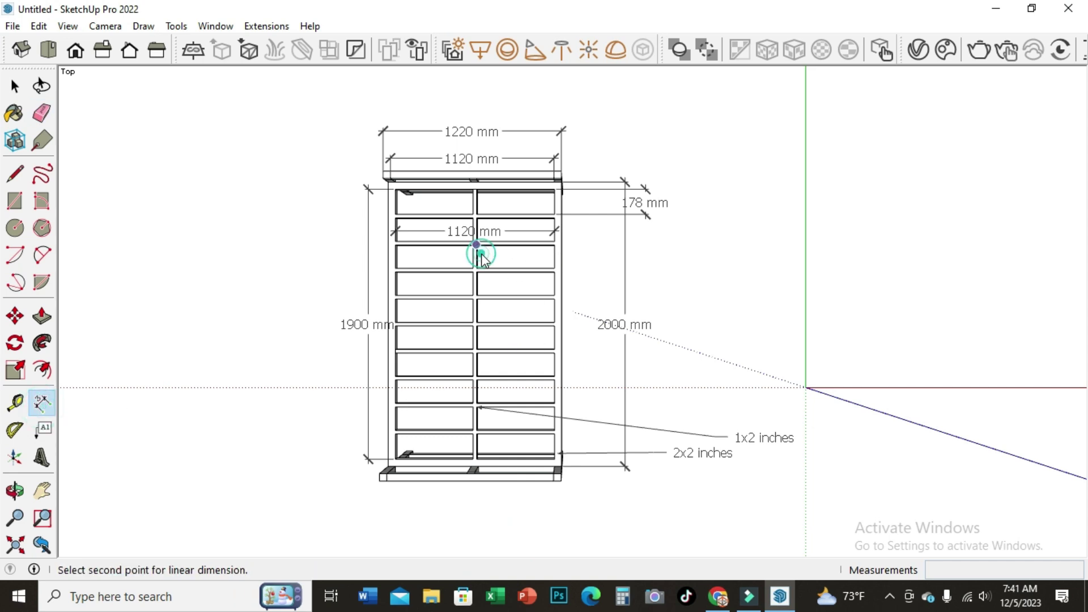
left_click(552, 246)
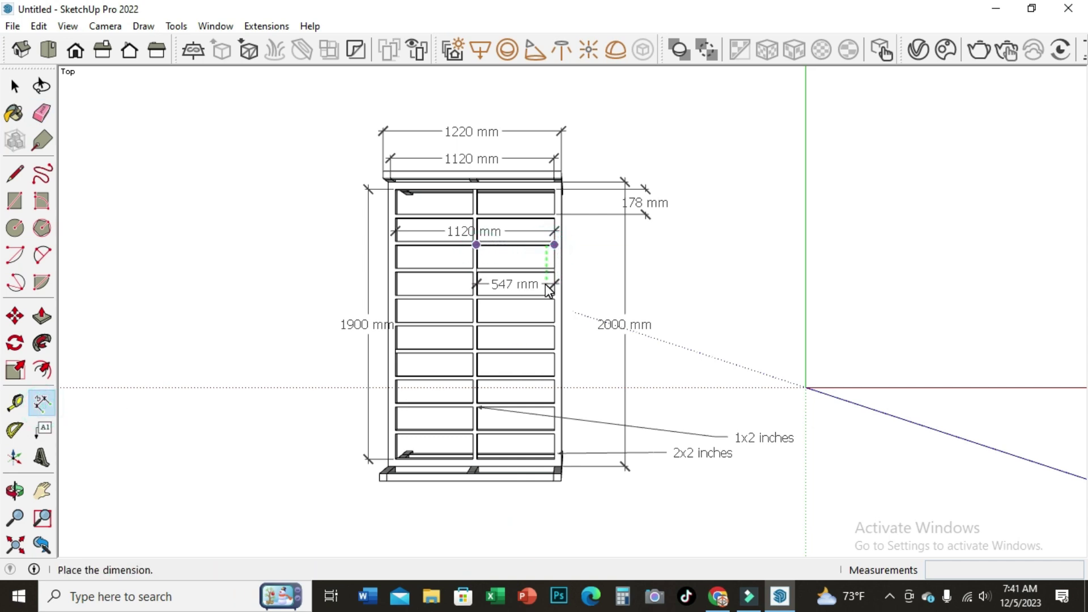
left_click(547, 283)
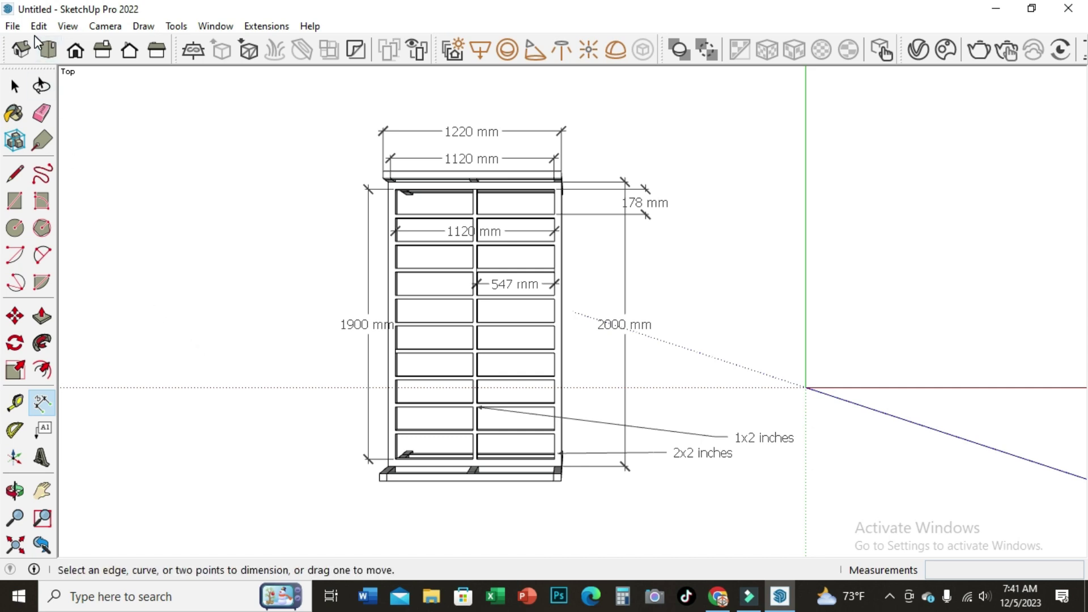
left_click(18, 26)
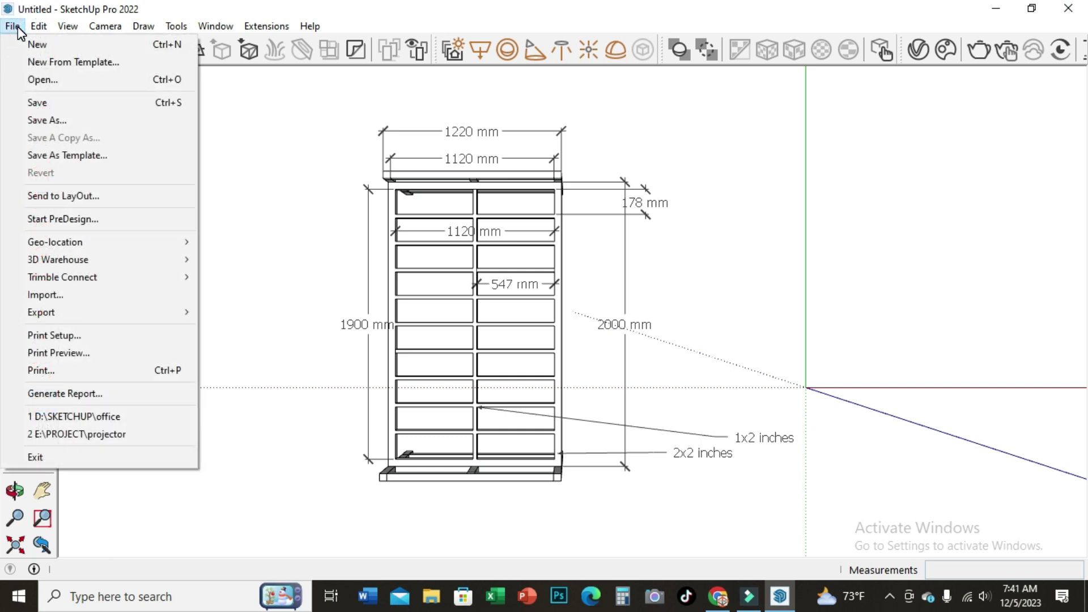